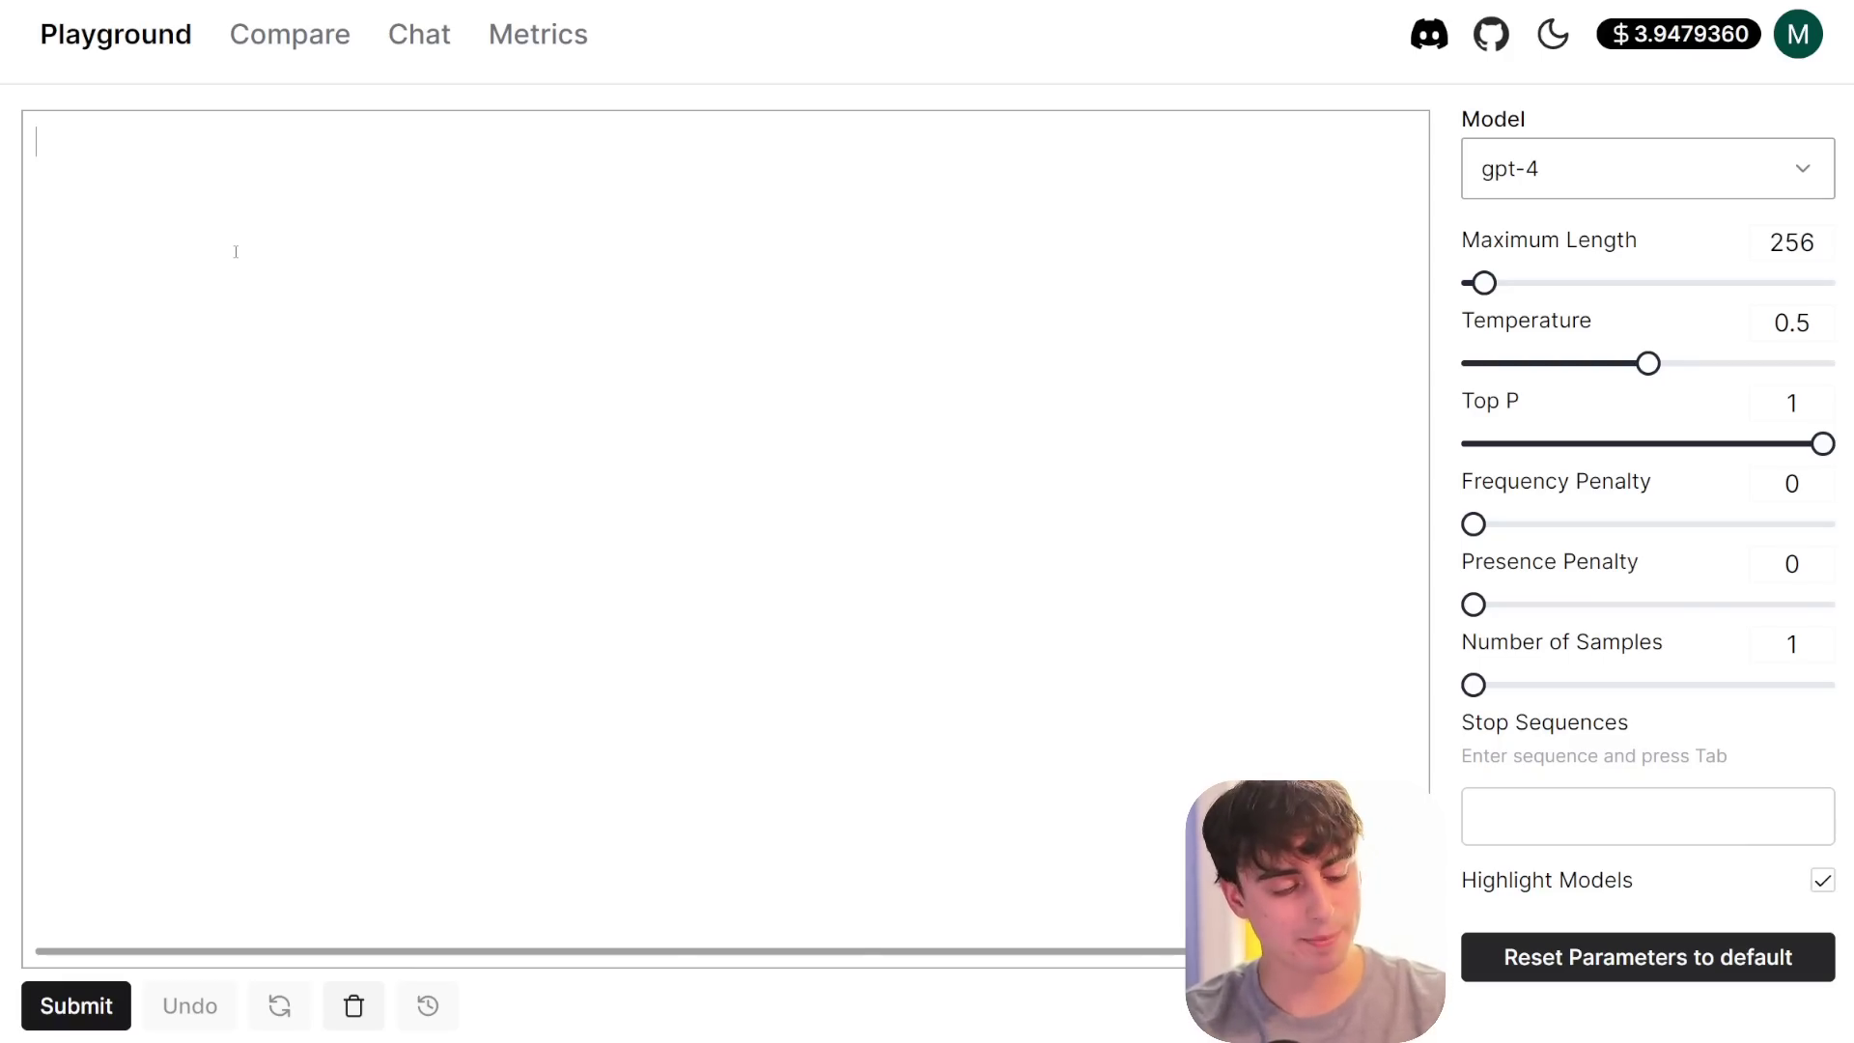
- Place the cursor in the empty gpt-4 prompt editor
click(316, 244)
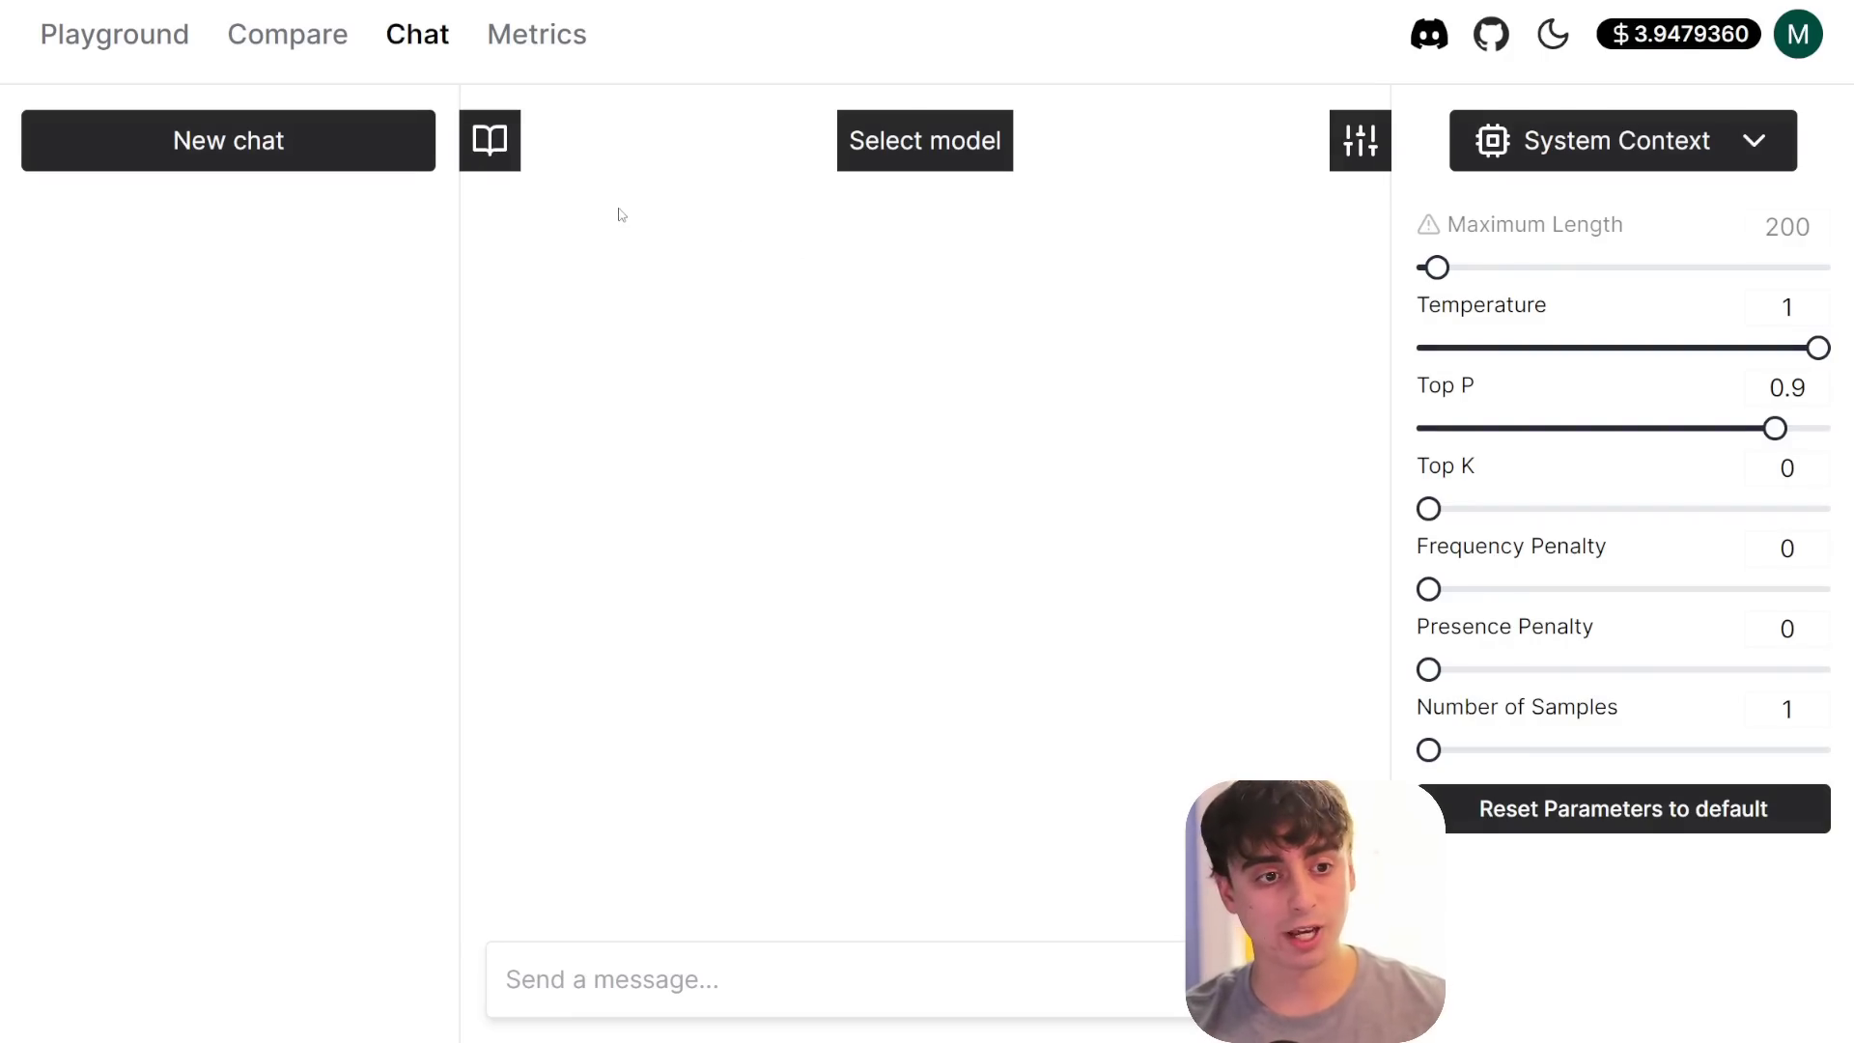
click(121, 41)
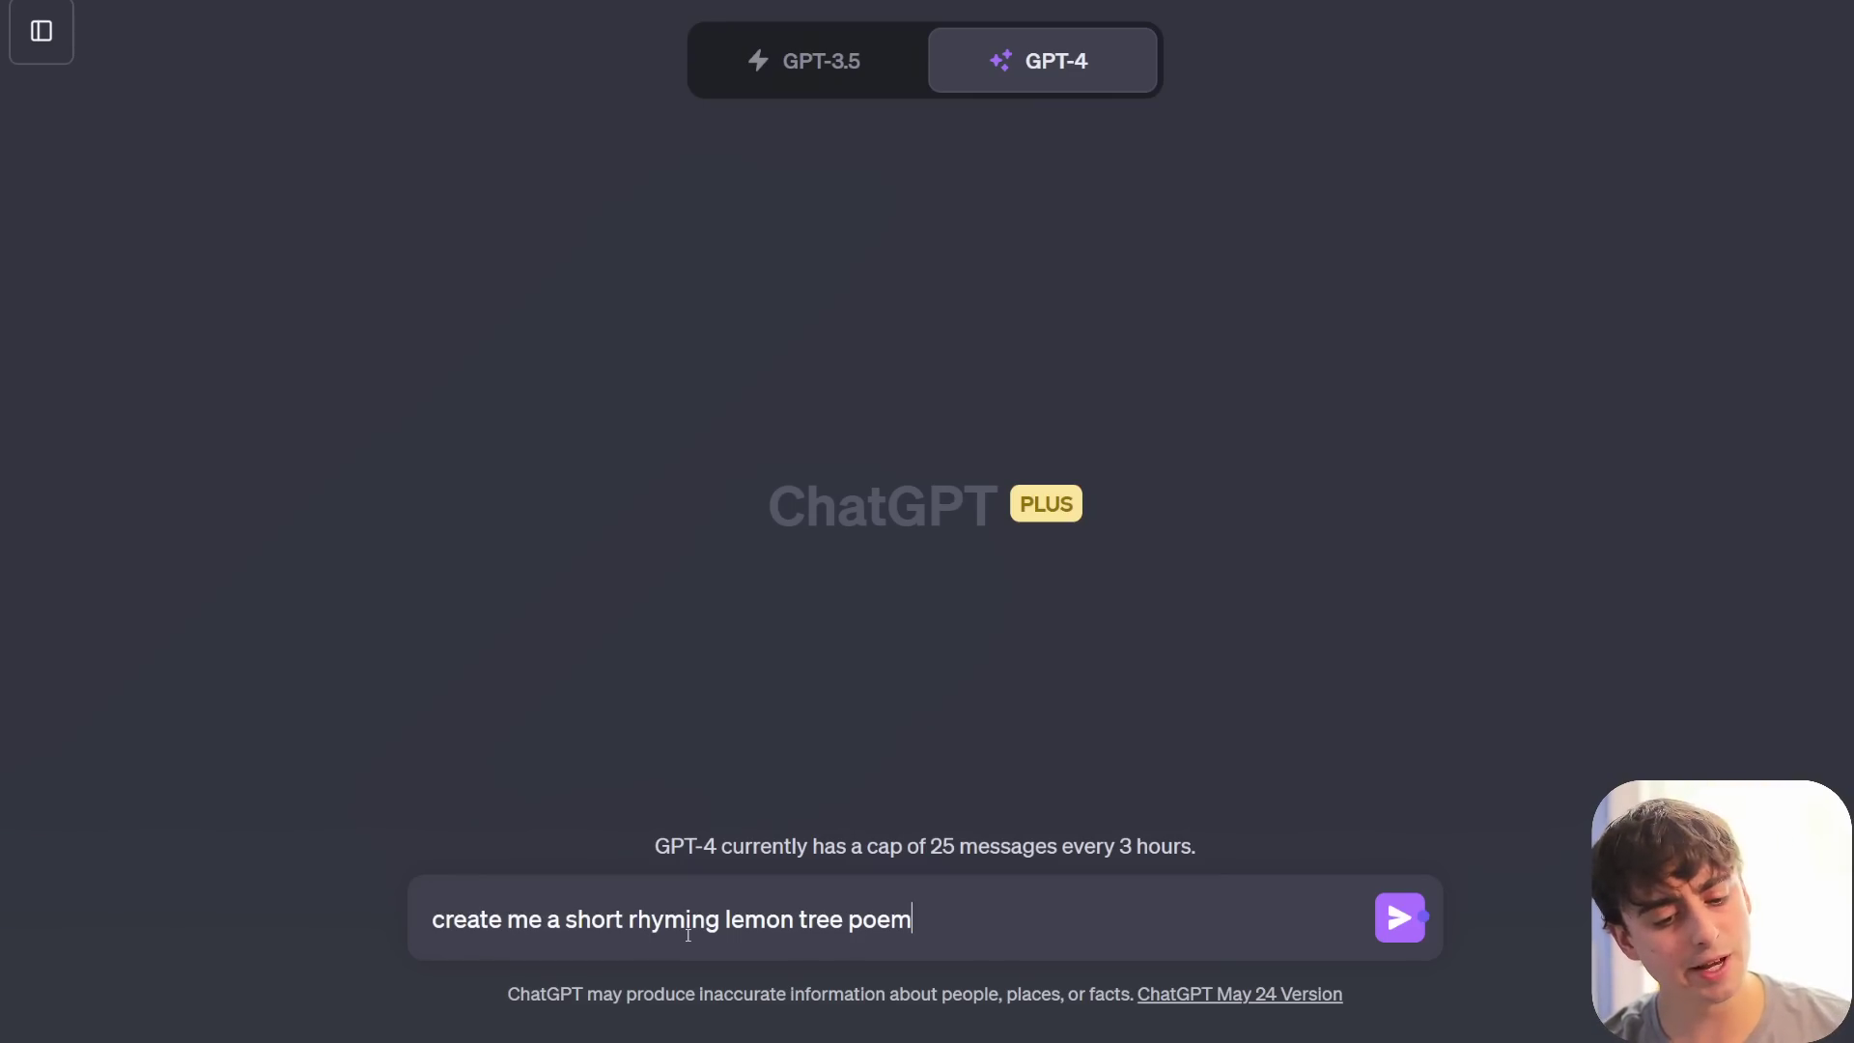
- Send the lemon tree poem request to GPT-4 and select the entire rhyming reply
key(Return)
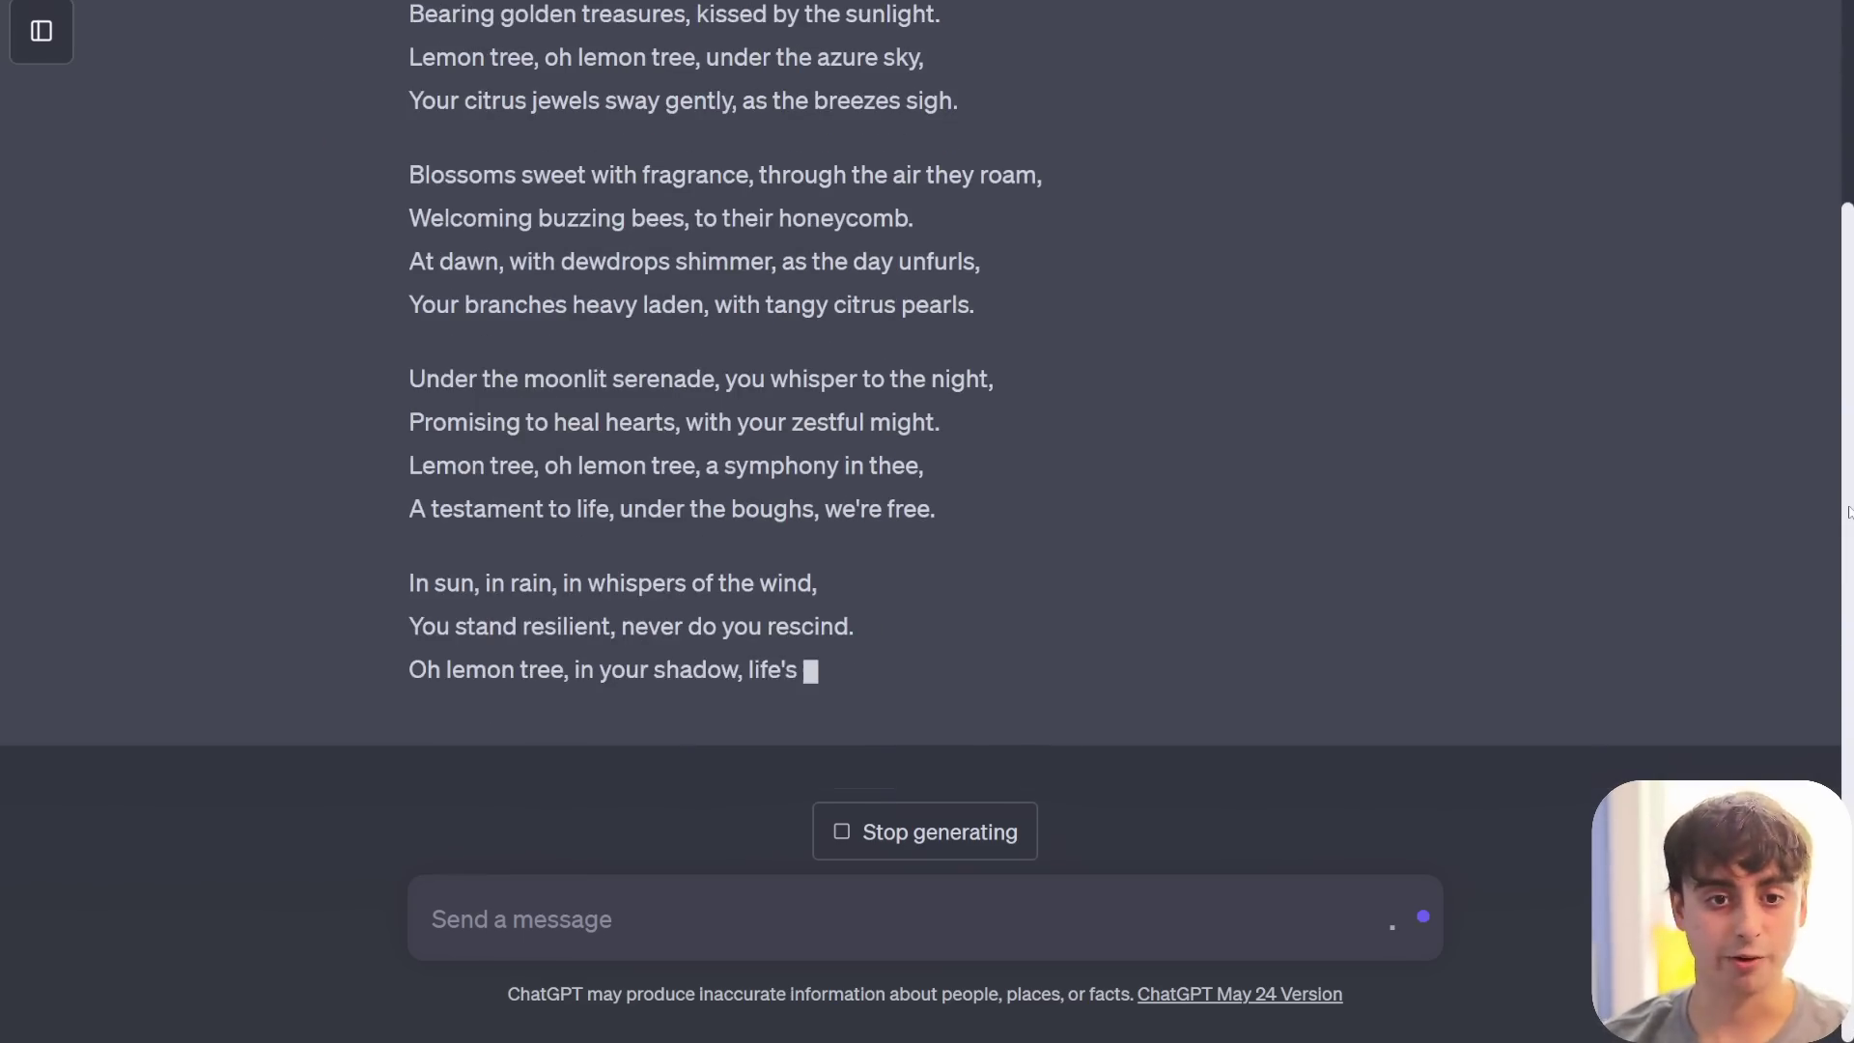
key(ctrl+m)
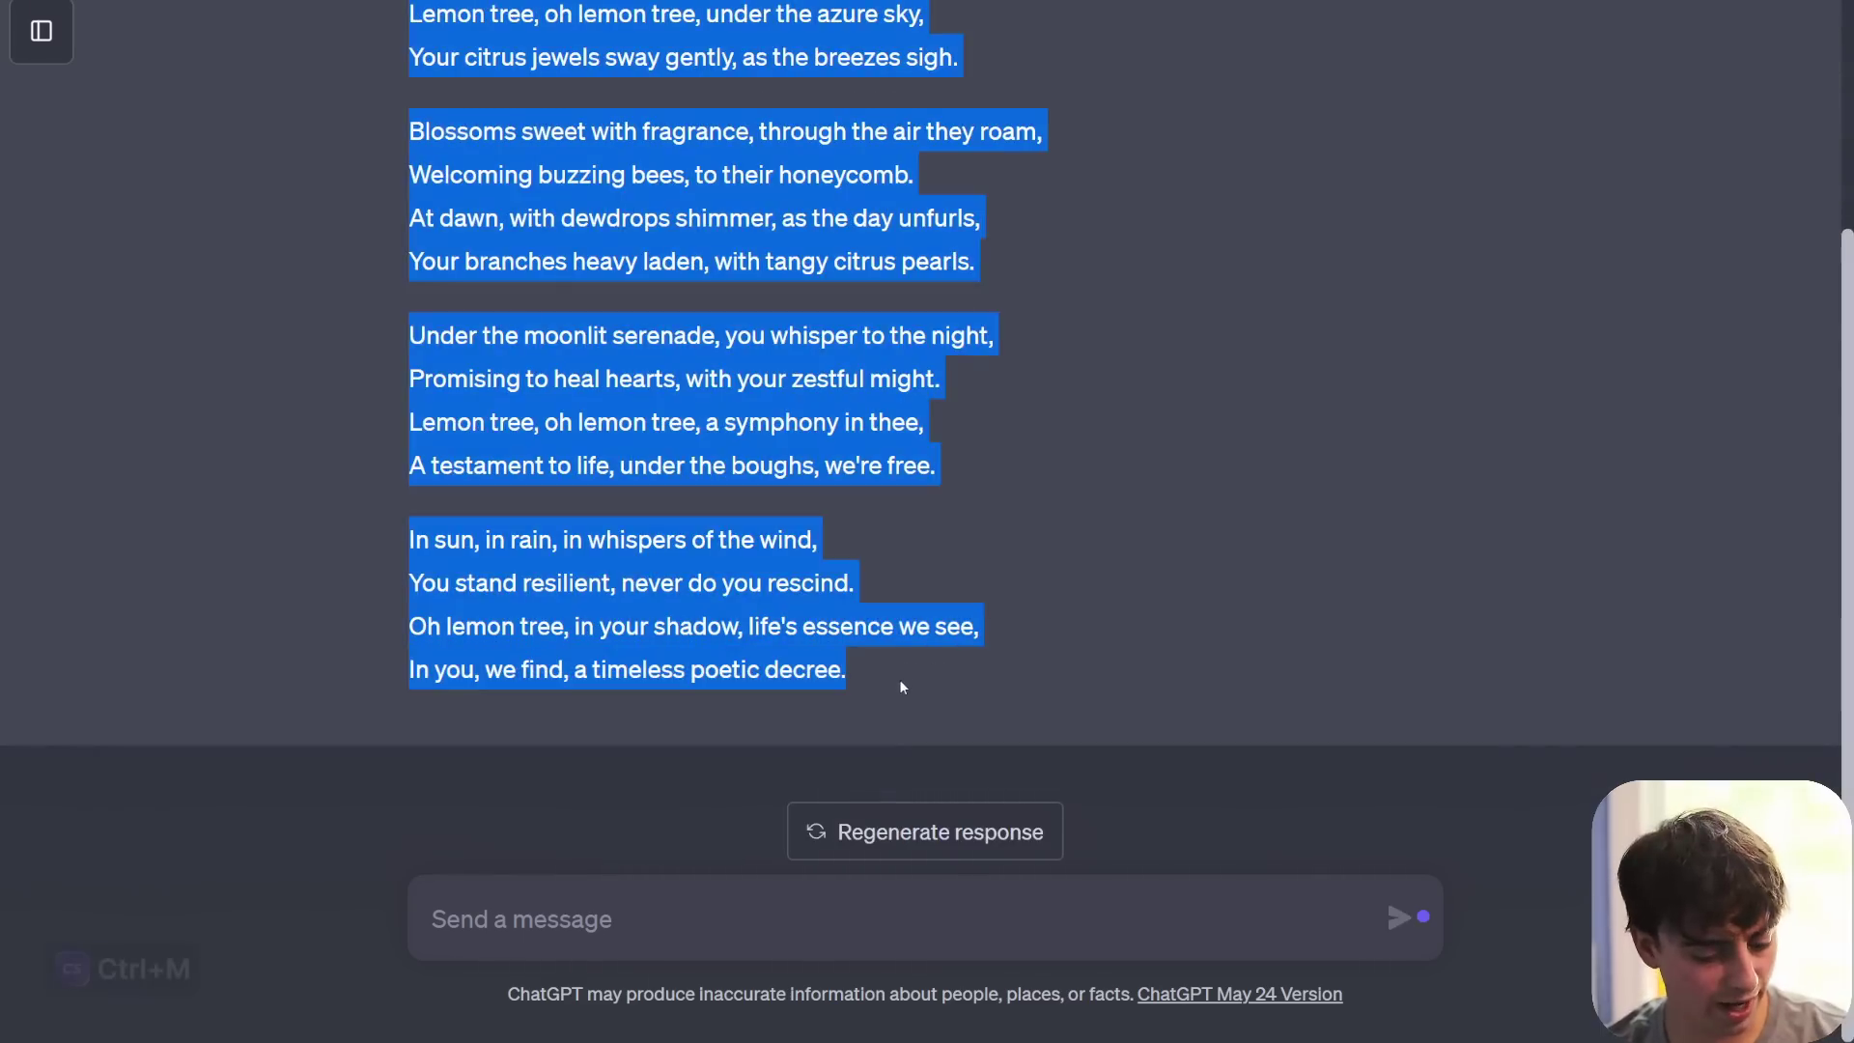
scroll(900, 685, up, 2)
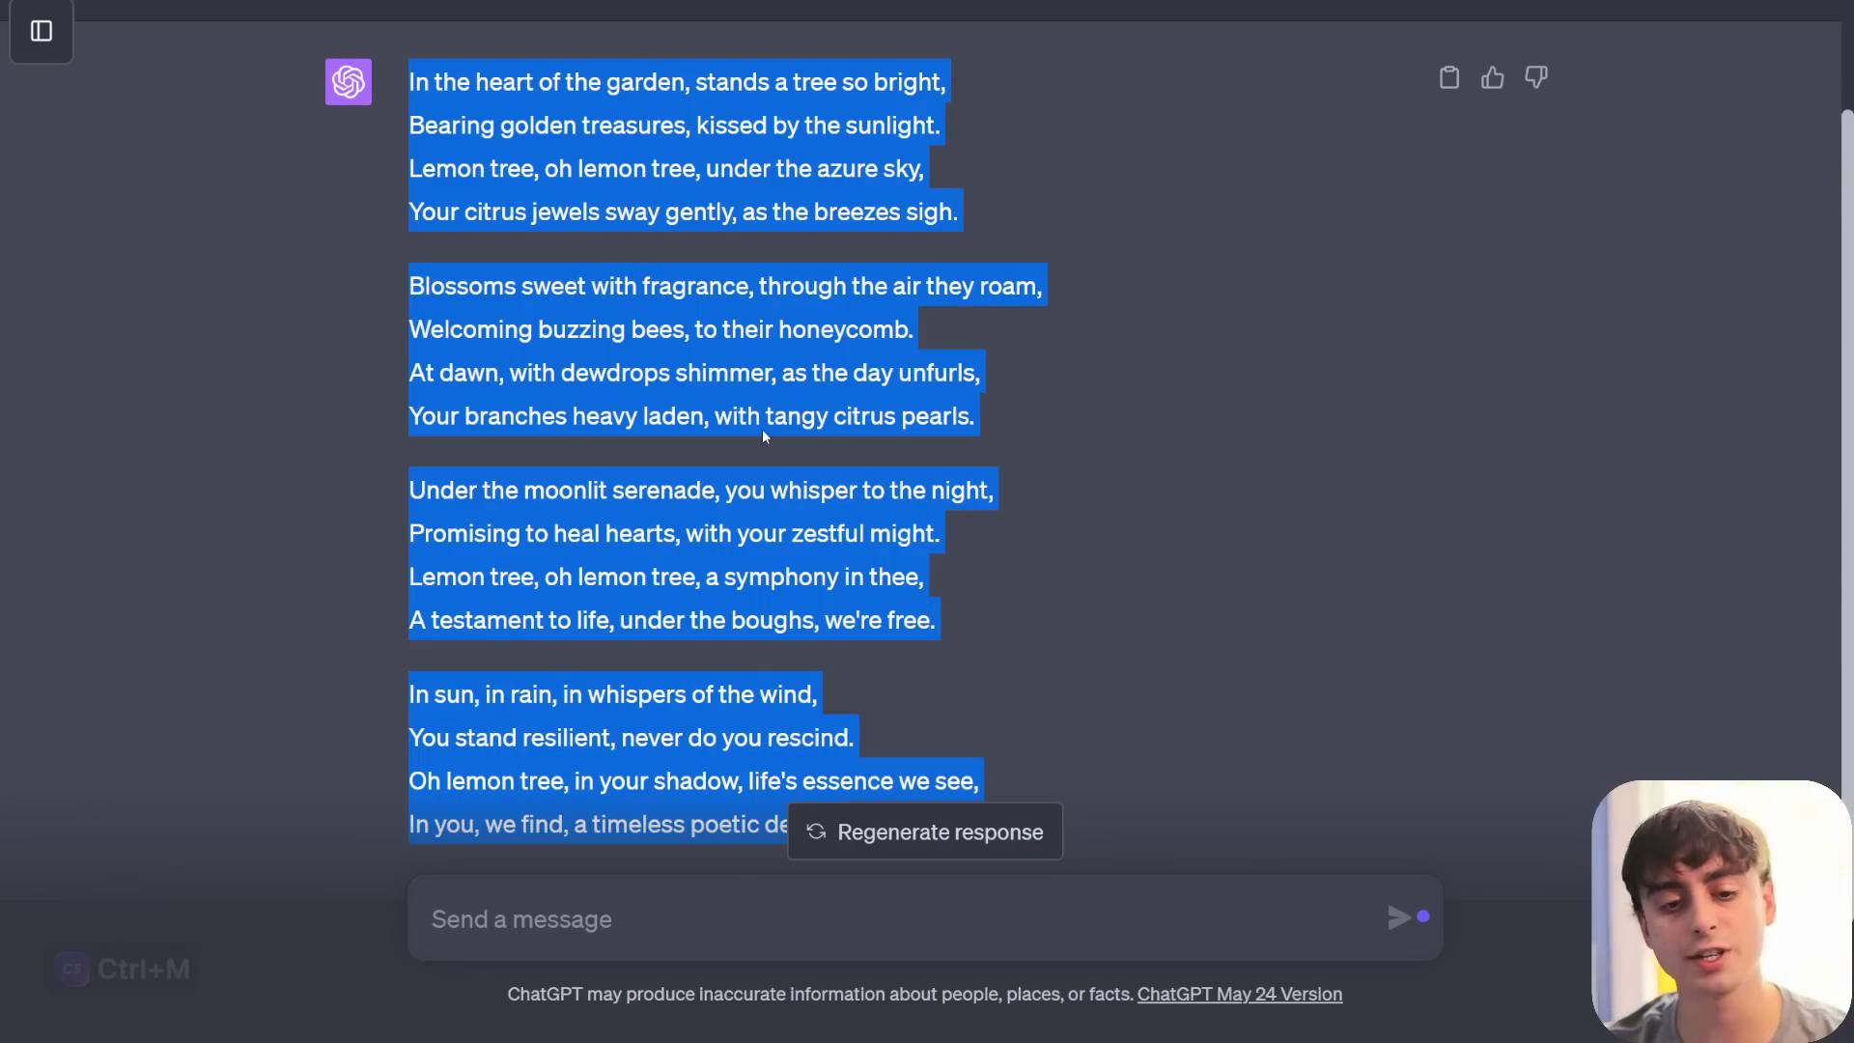
scroll(762, 432, down, 1)
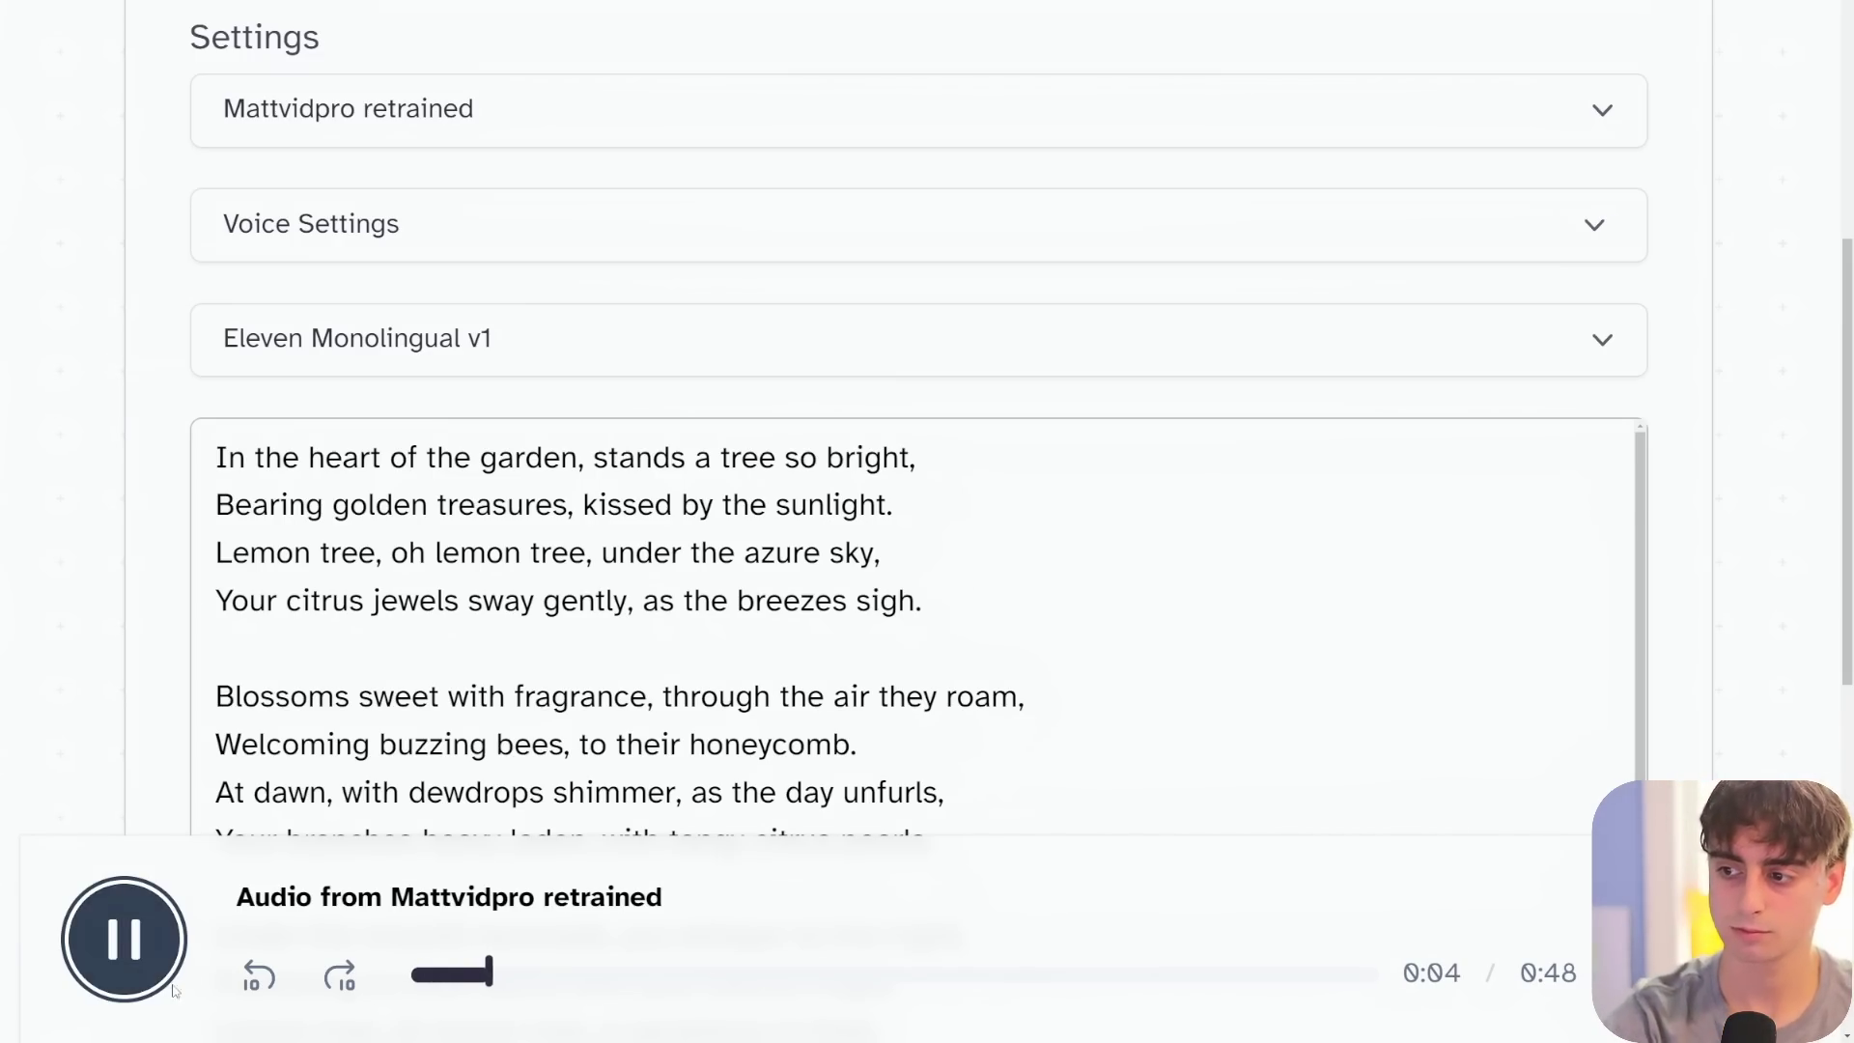
- Scroll through the poem text while the 48-second custom-voice clip plays
scroll(175, 990, up, 1)
scroll(965, 628, down, 1)
scroll(1718, 551, down, 4)
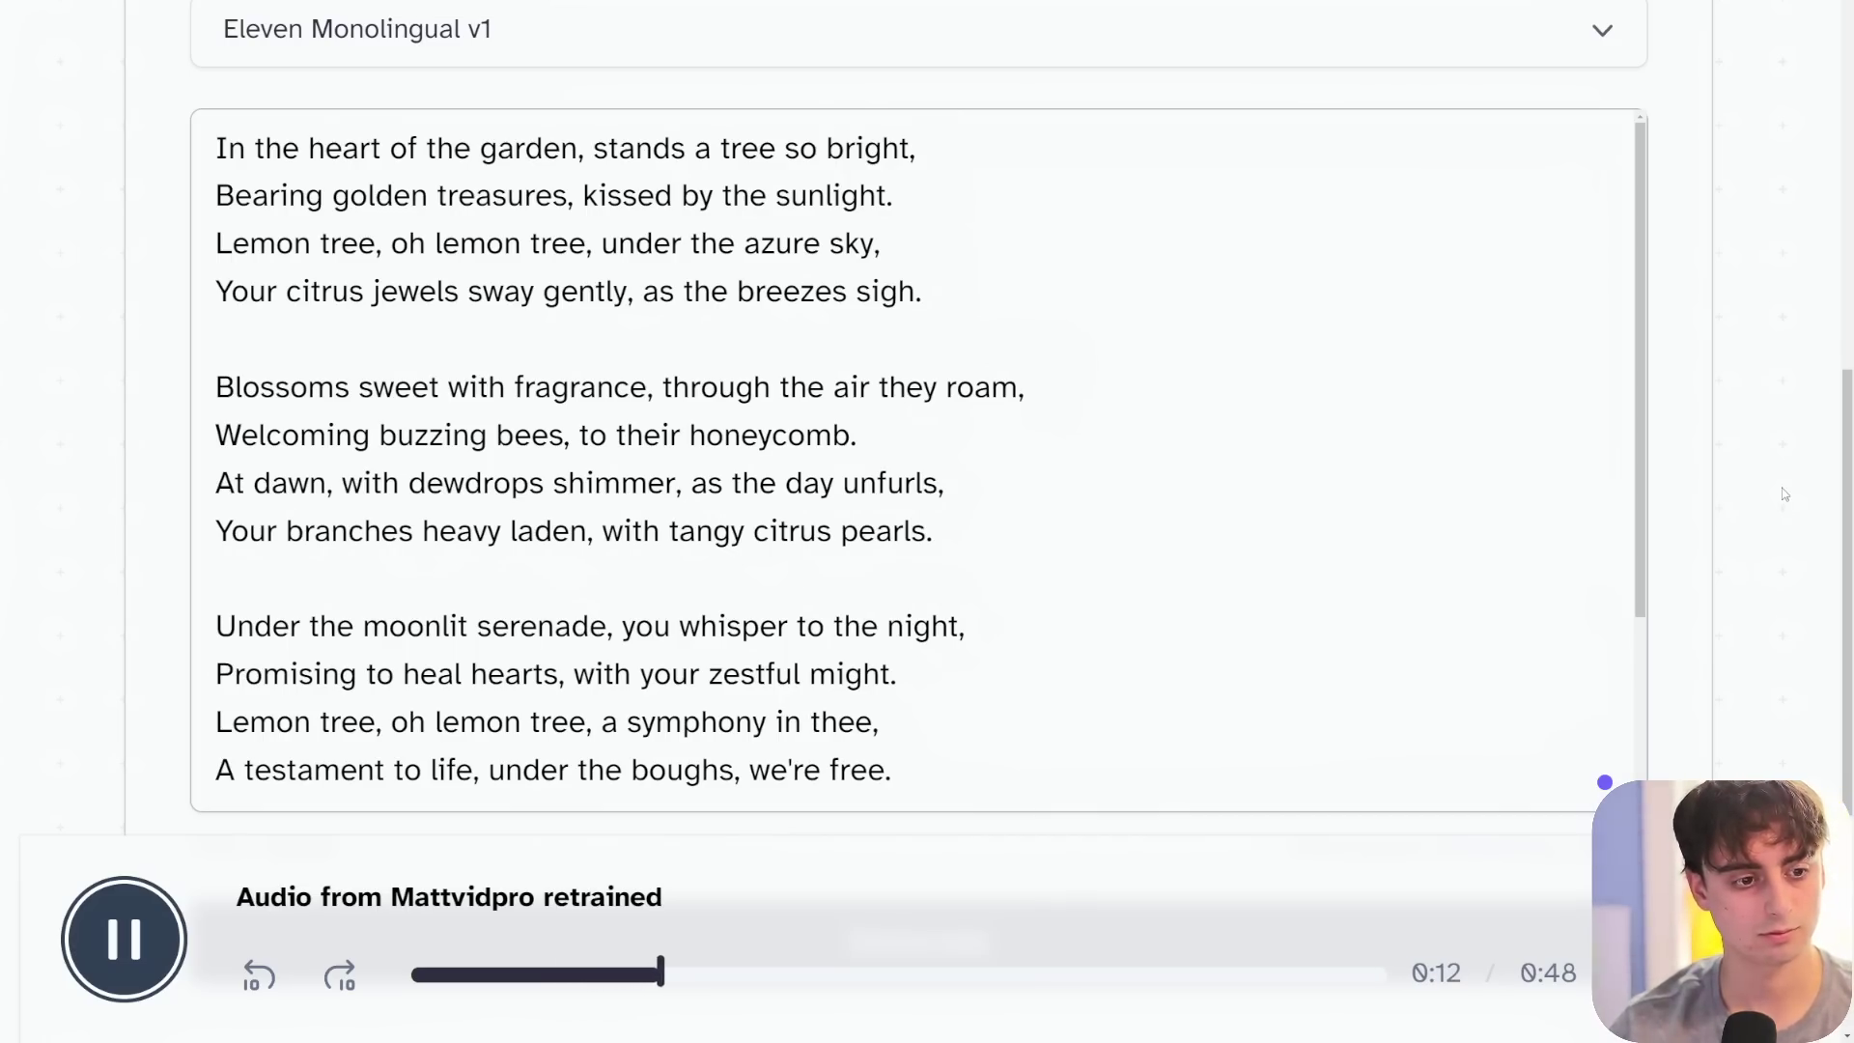
scroll(1531, 550, down, 2)
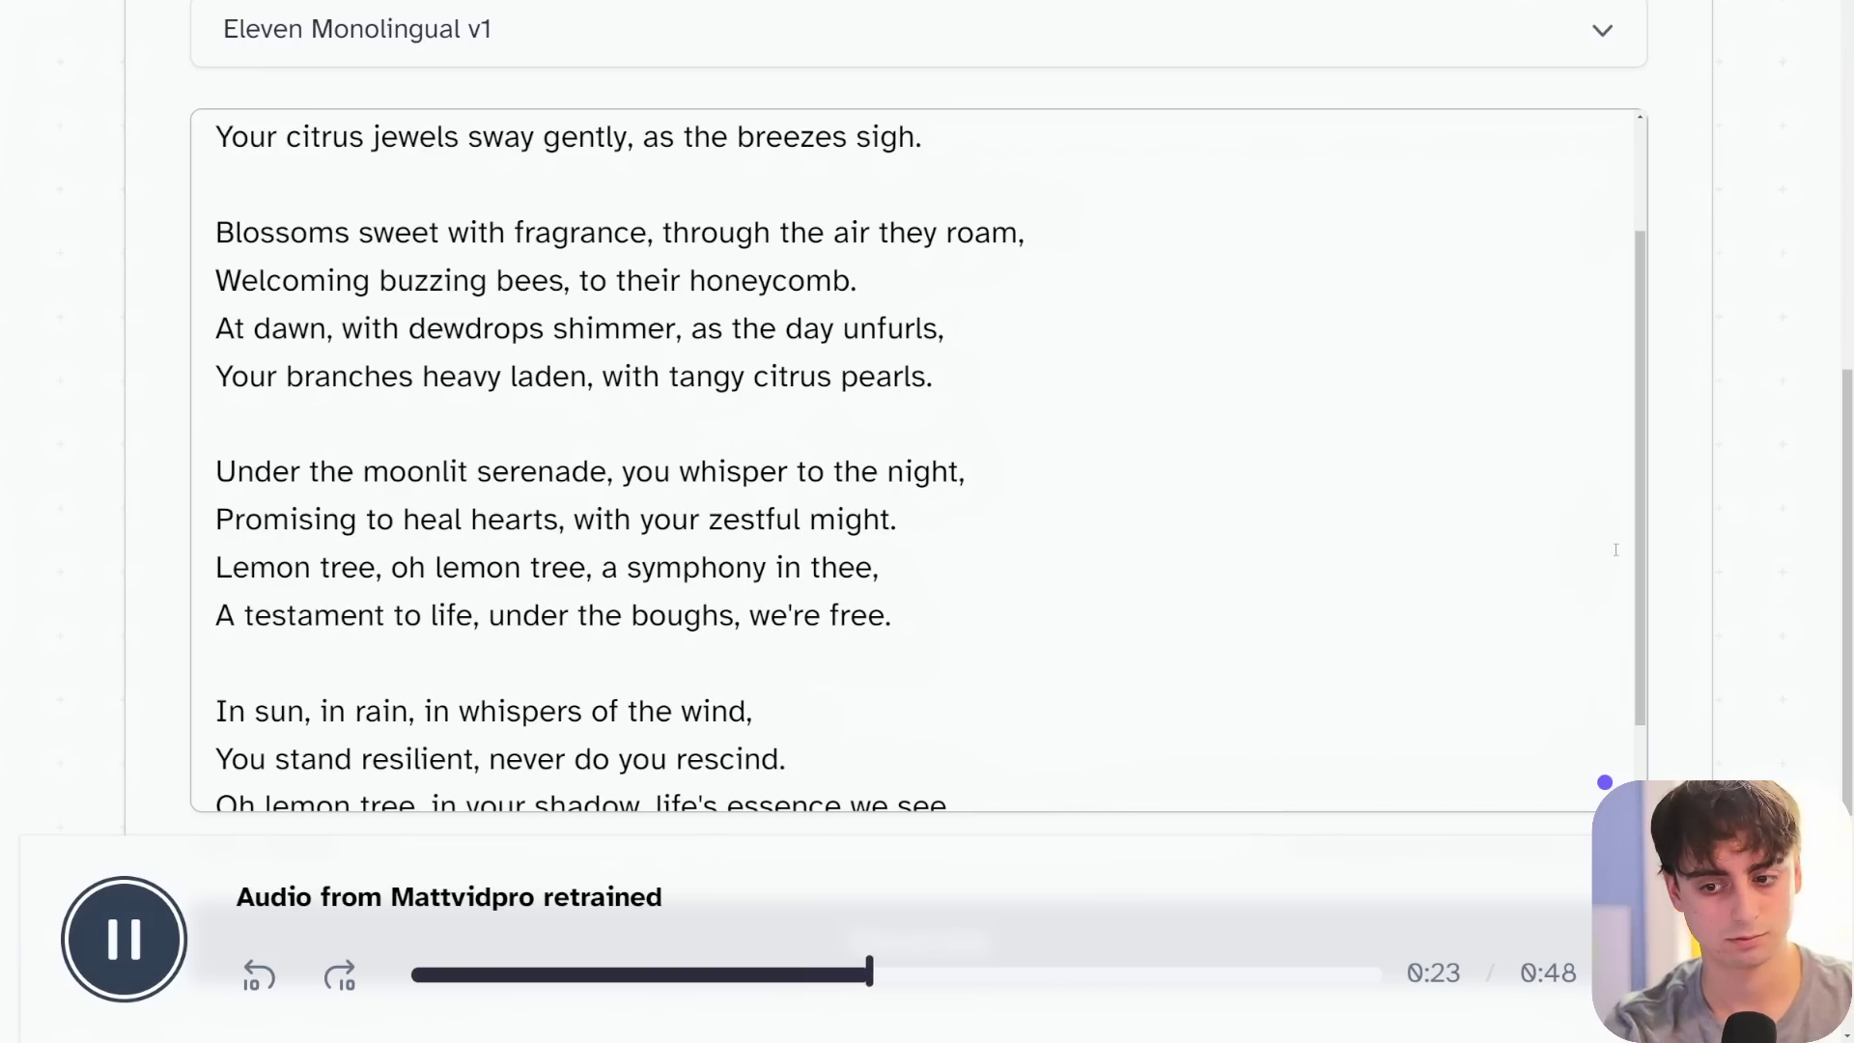
drag(1640, 556, 1642, 573)
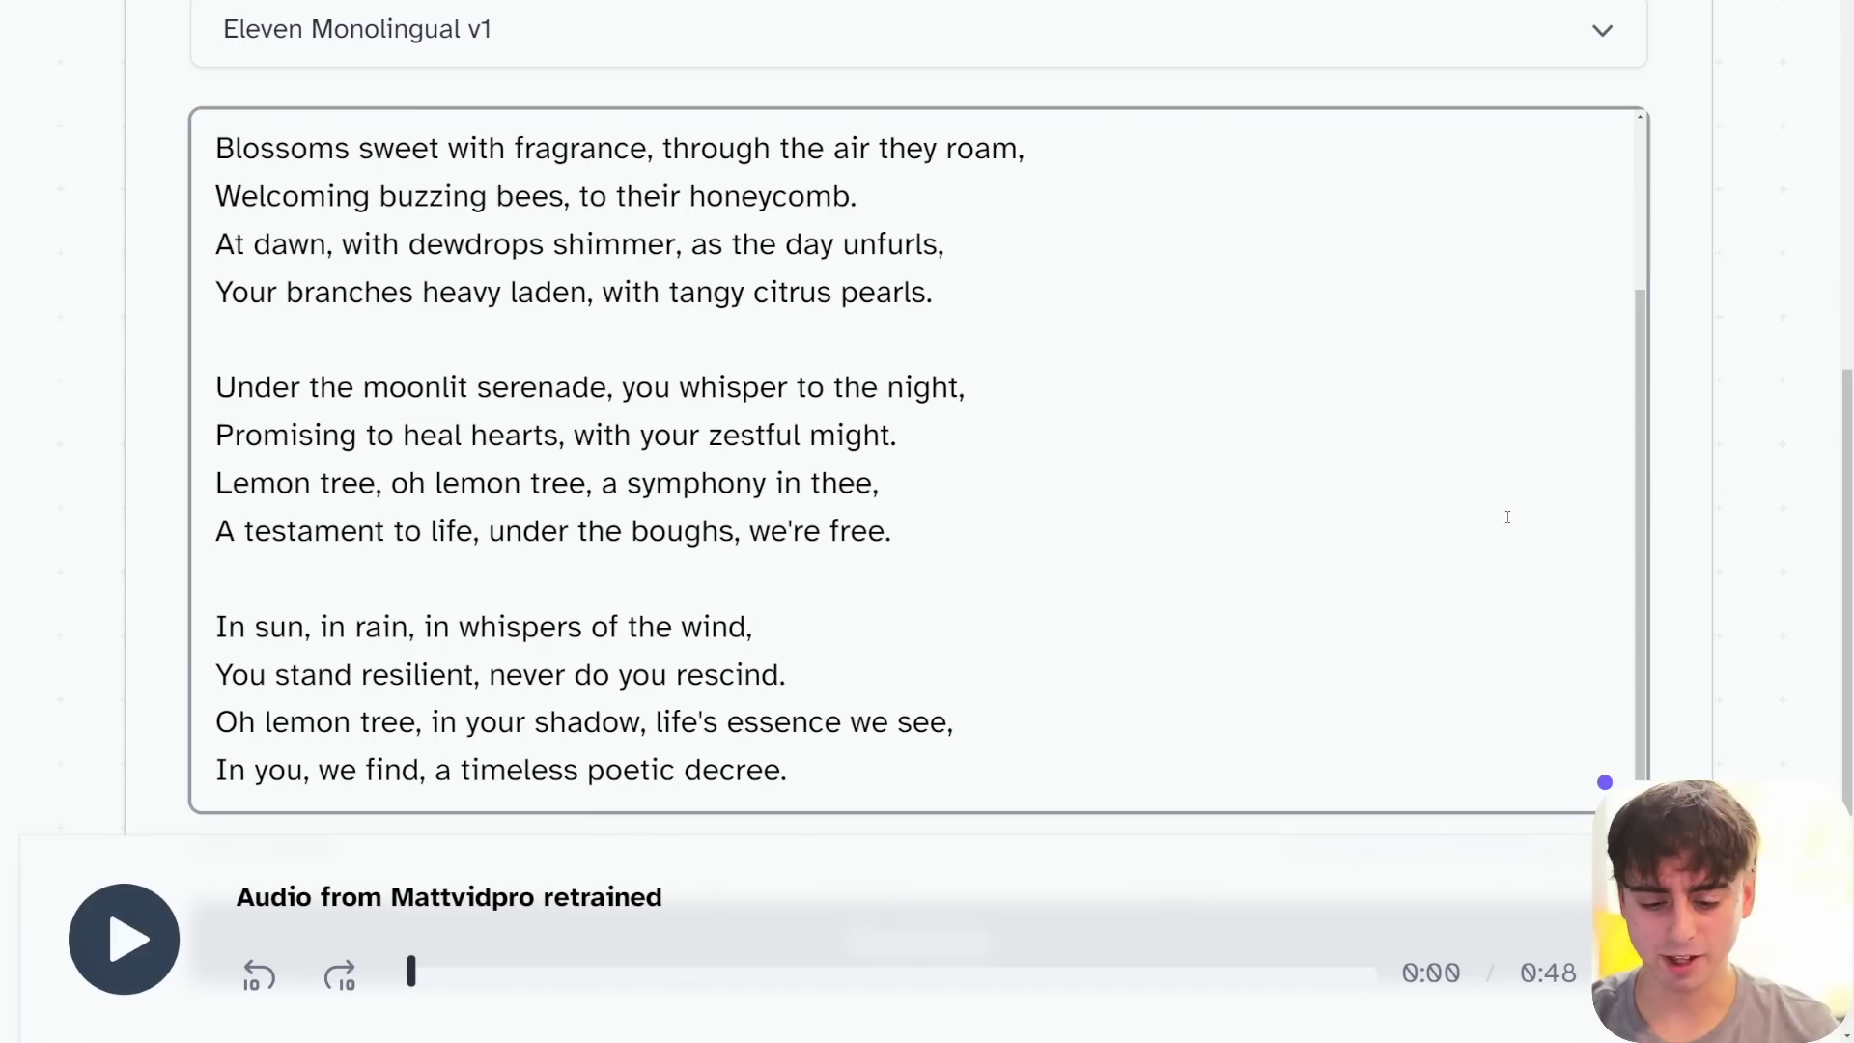
scroll(872, 509, up, 1)
scroll(872, 509, up, 2)
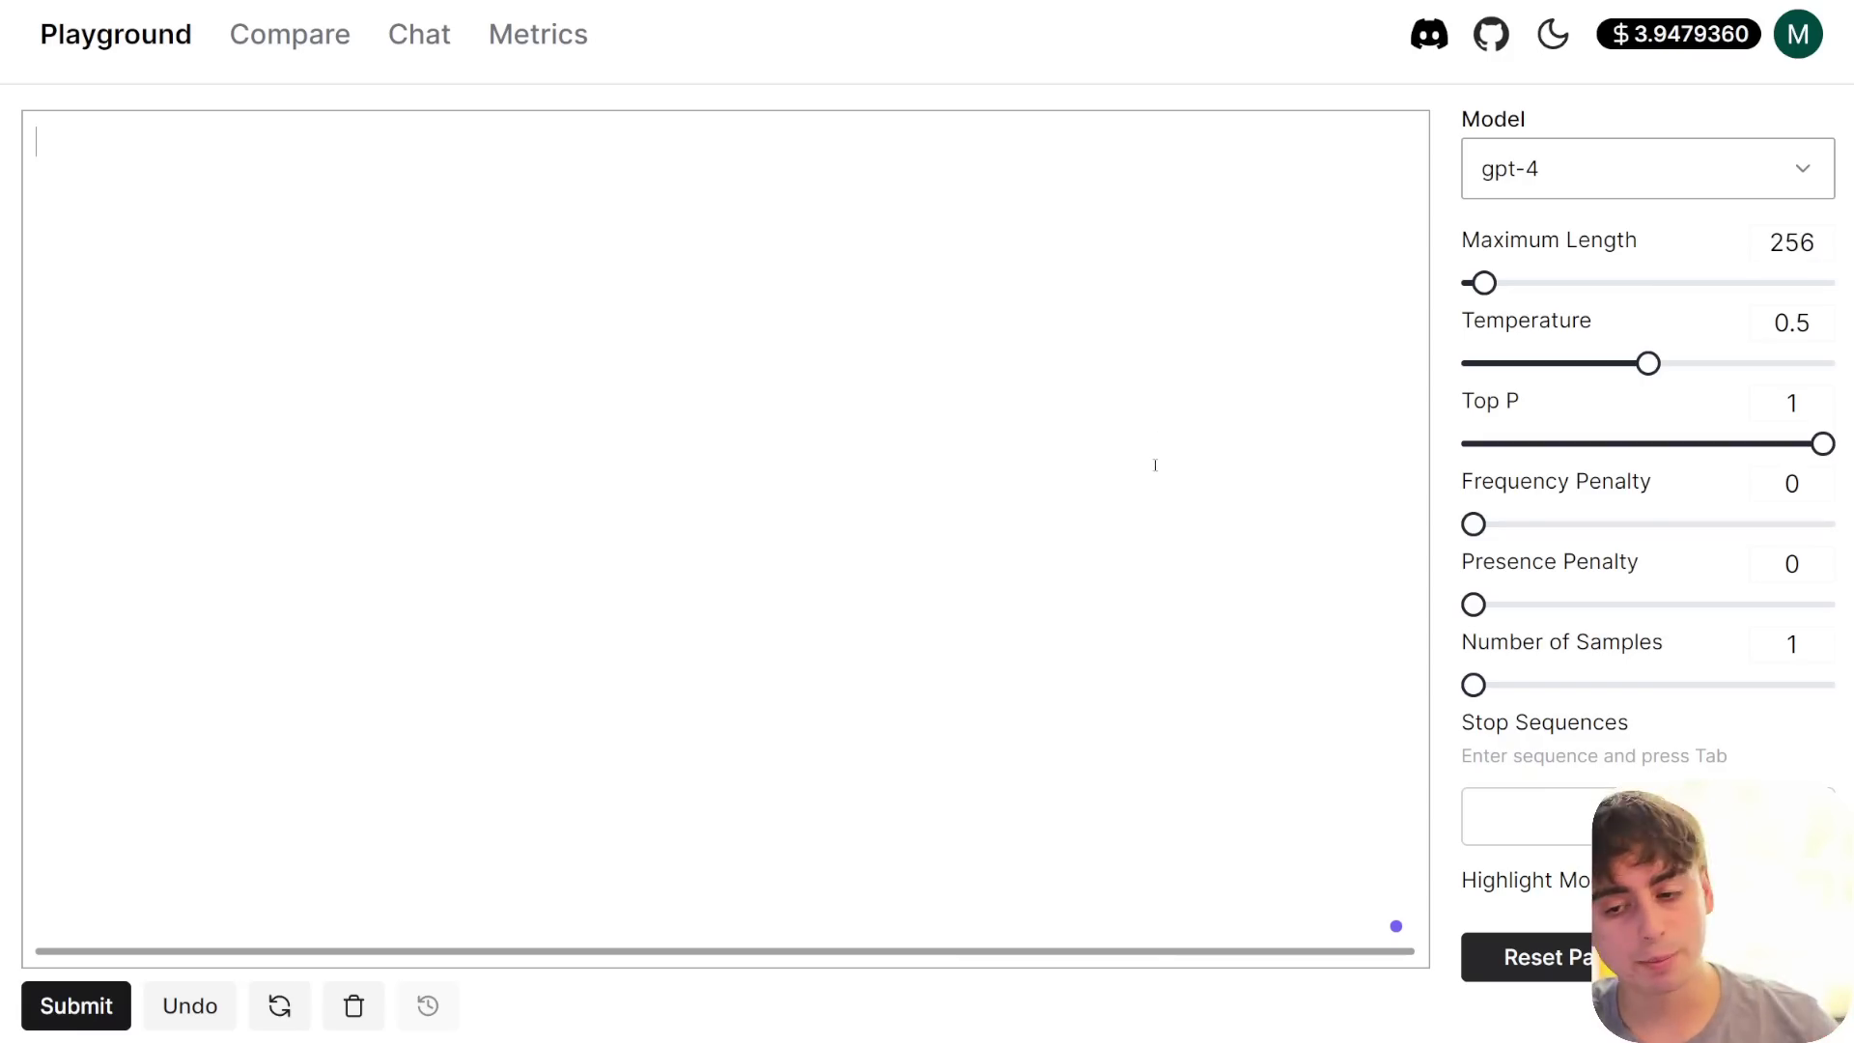
- Put the line 'The following is poem written by Open AI's previous model:' above the pasted poem
mouse_move(1552, 237)
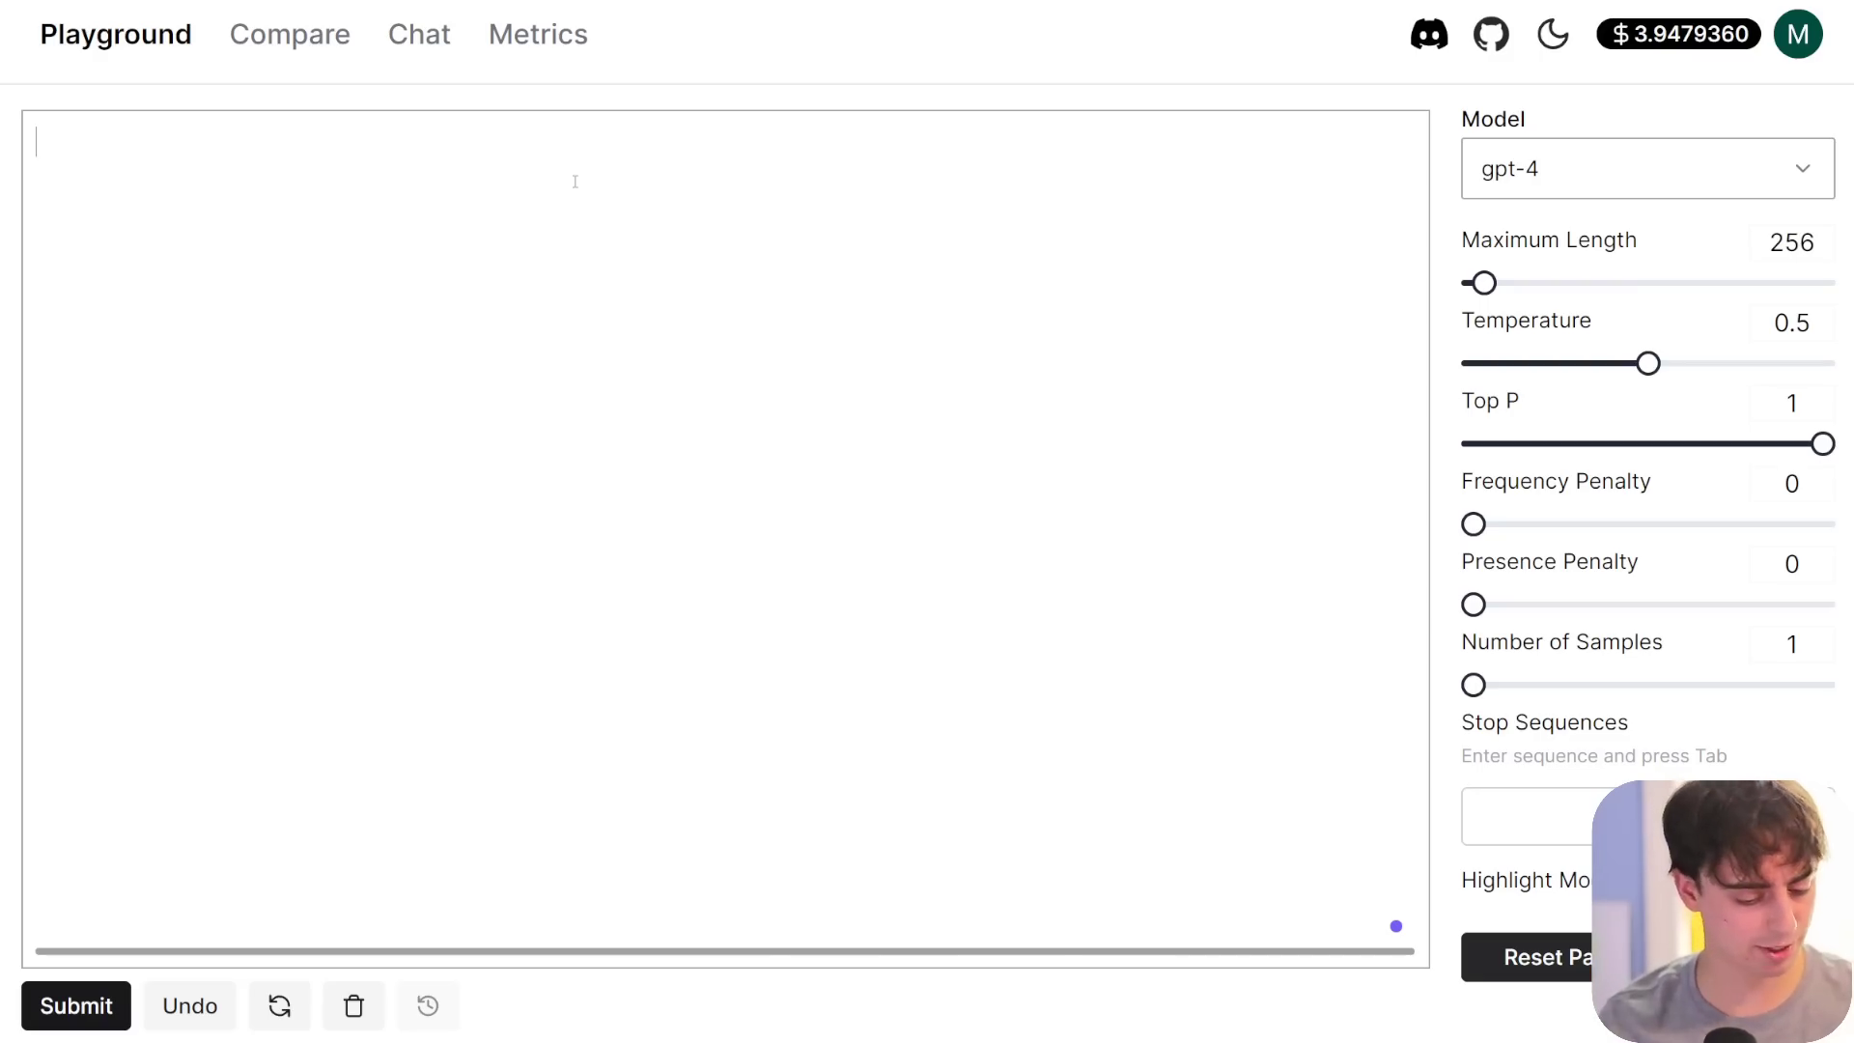
text(The follow)
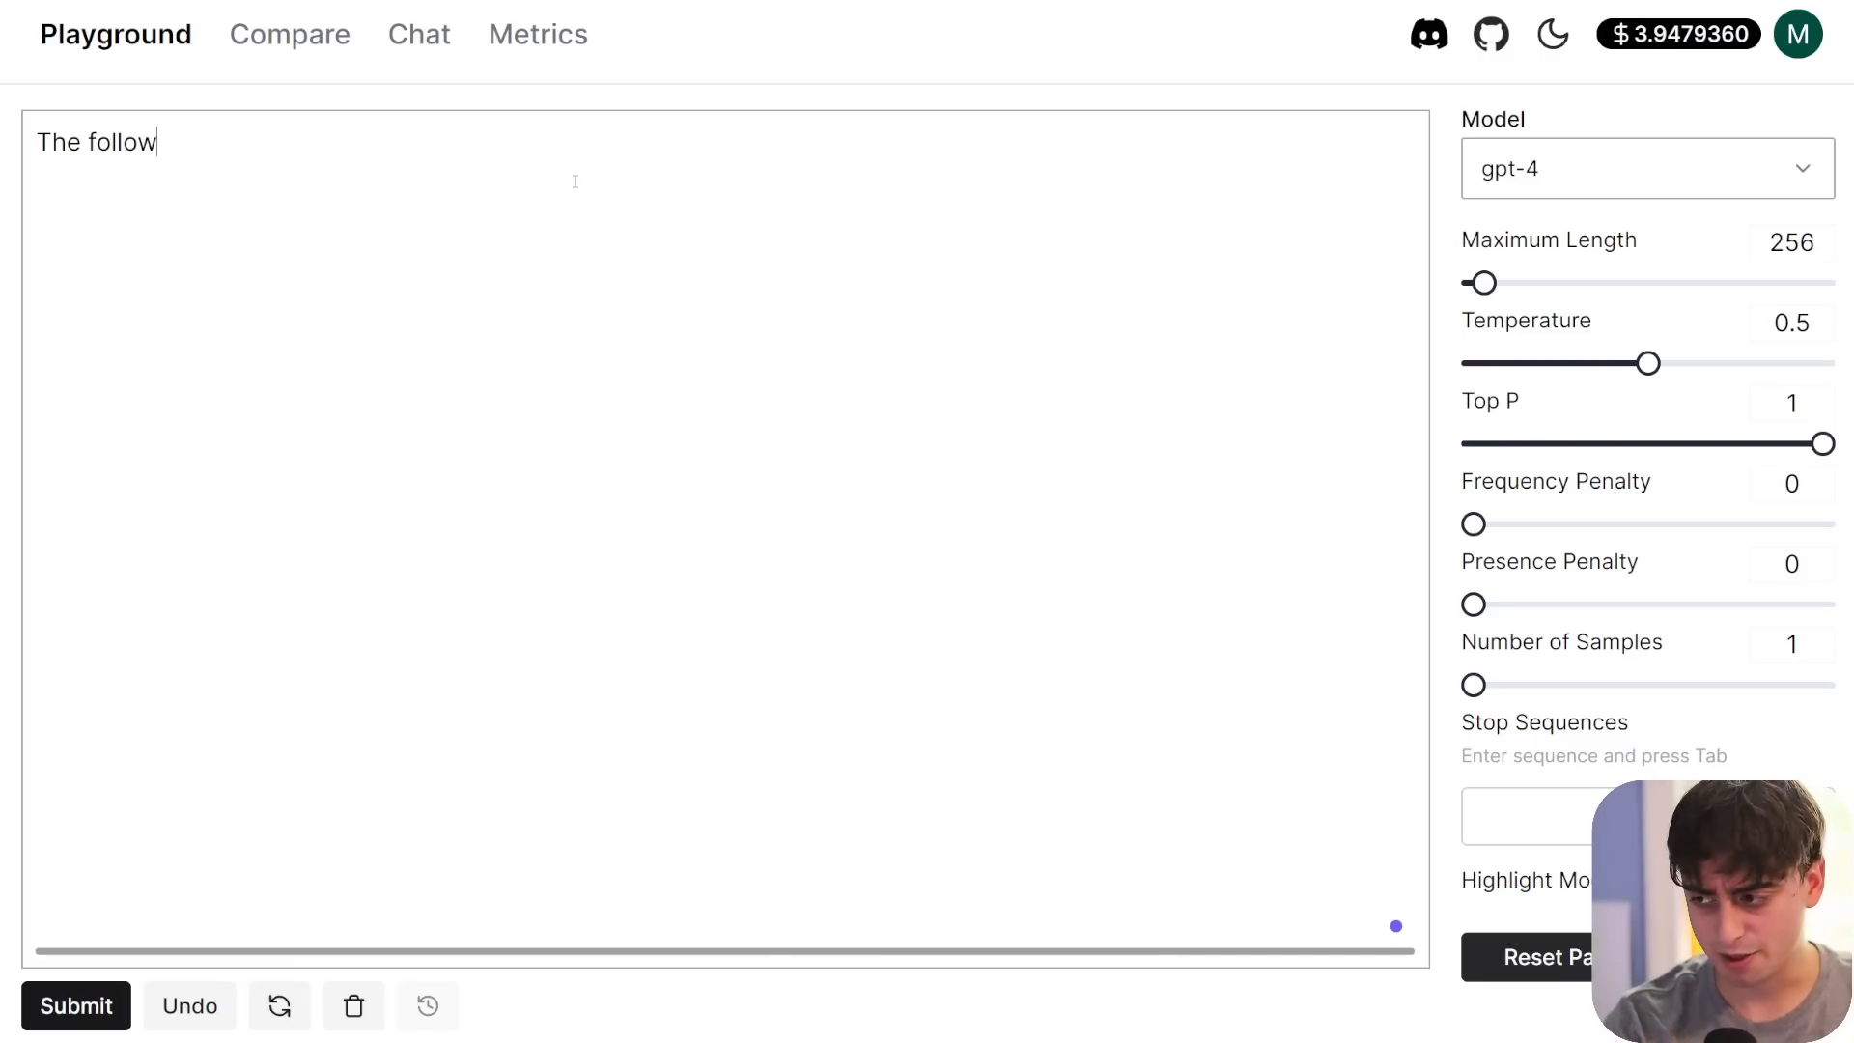
text(ing is poem written by Open AI's previous model: In the heart of the garden, stands a tree so bright,)
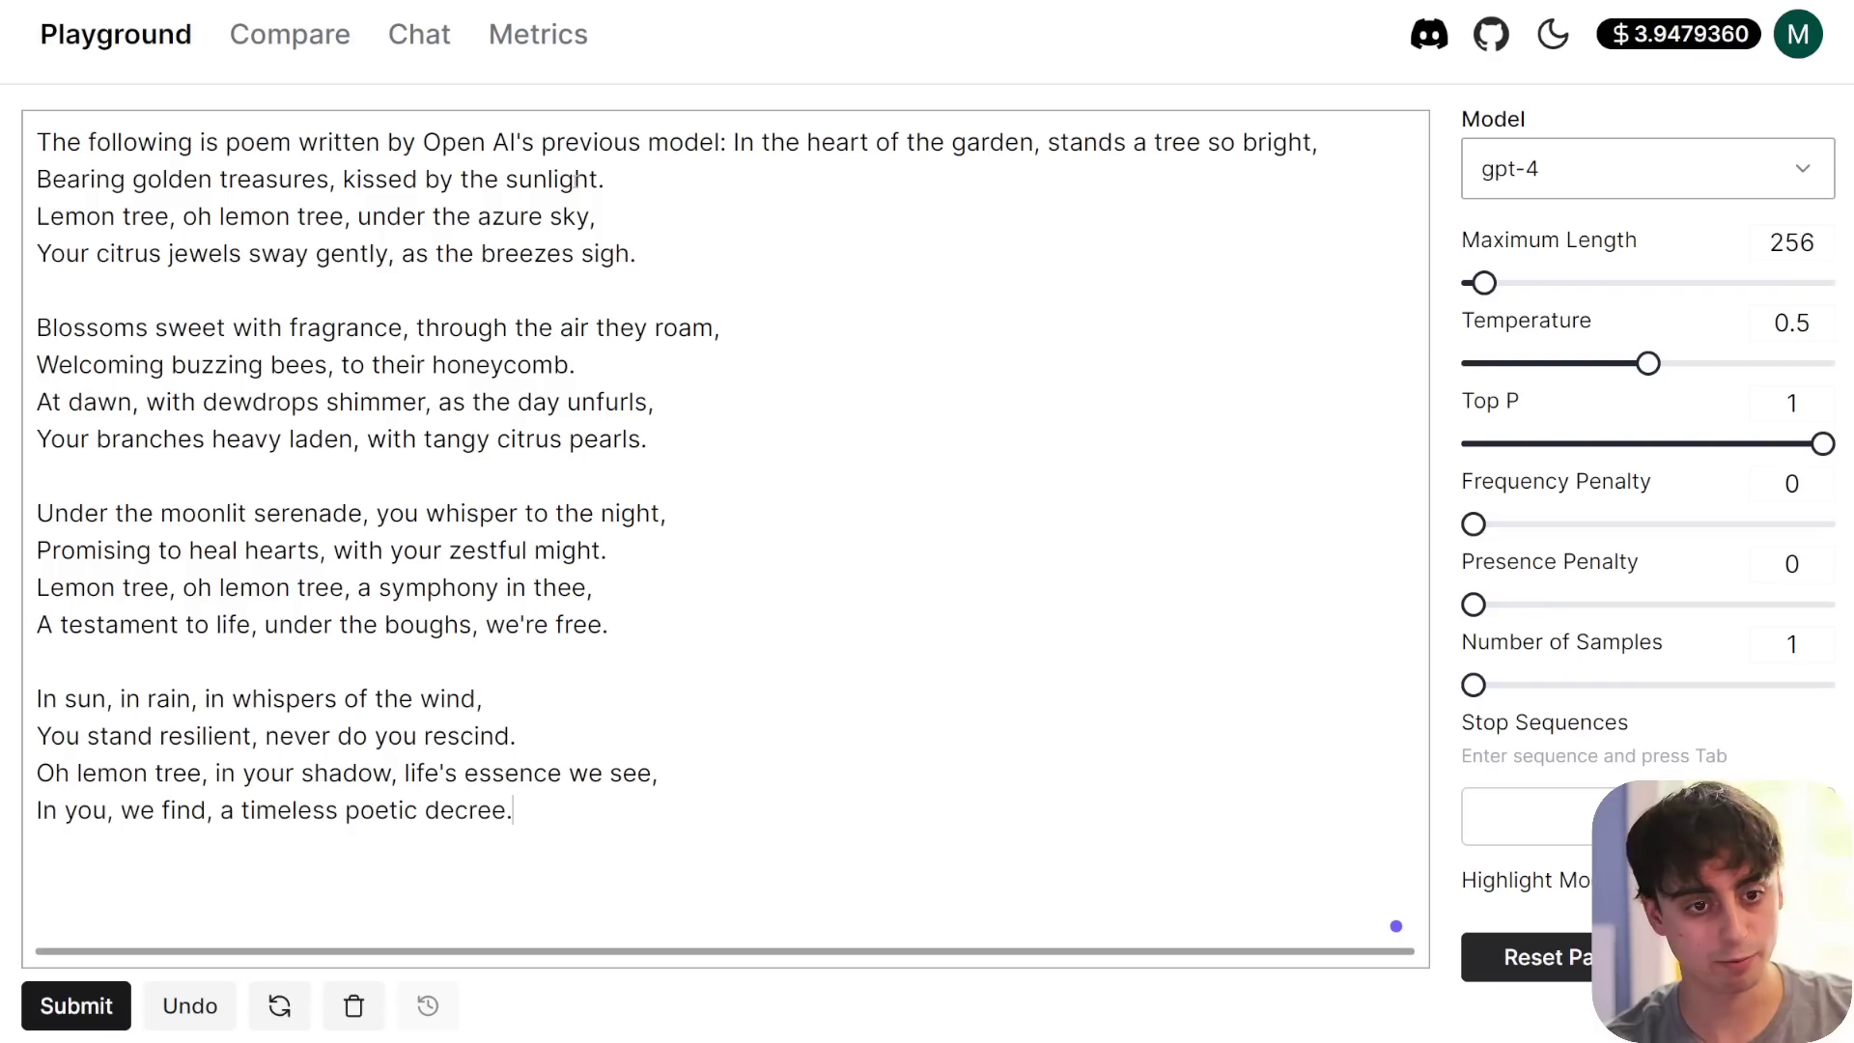
click(754, 152)
key(Return)
key(ctrl+End)
key(Return)
key(Return)
- Add the 'Here is the same type of poem…' line below the poem and submit to gpt-4
text(Here is the same type of poem written by)
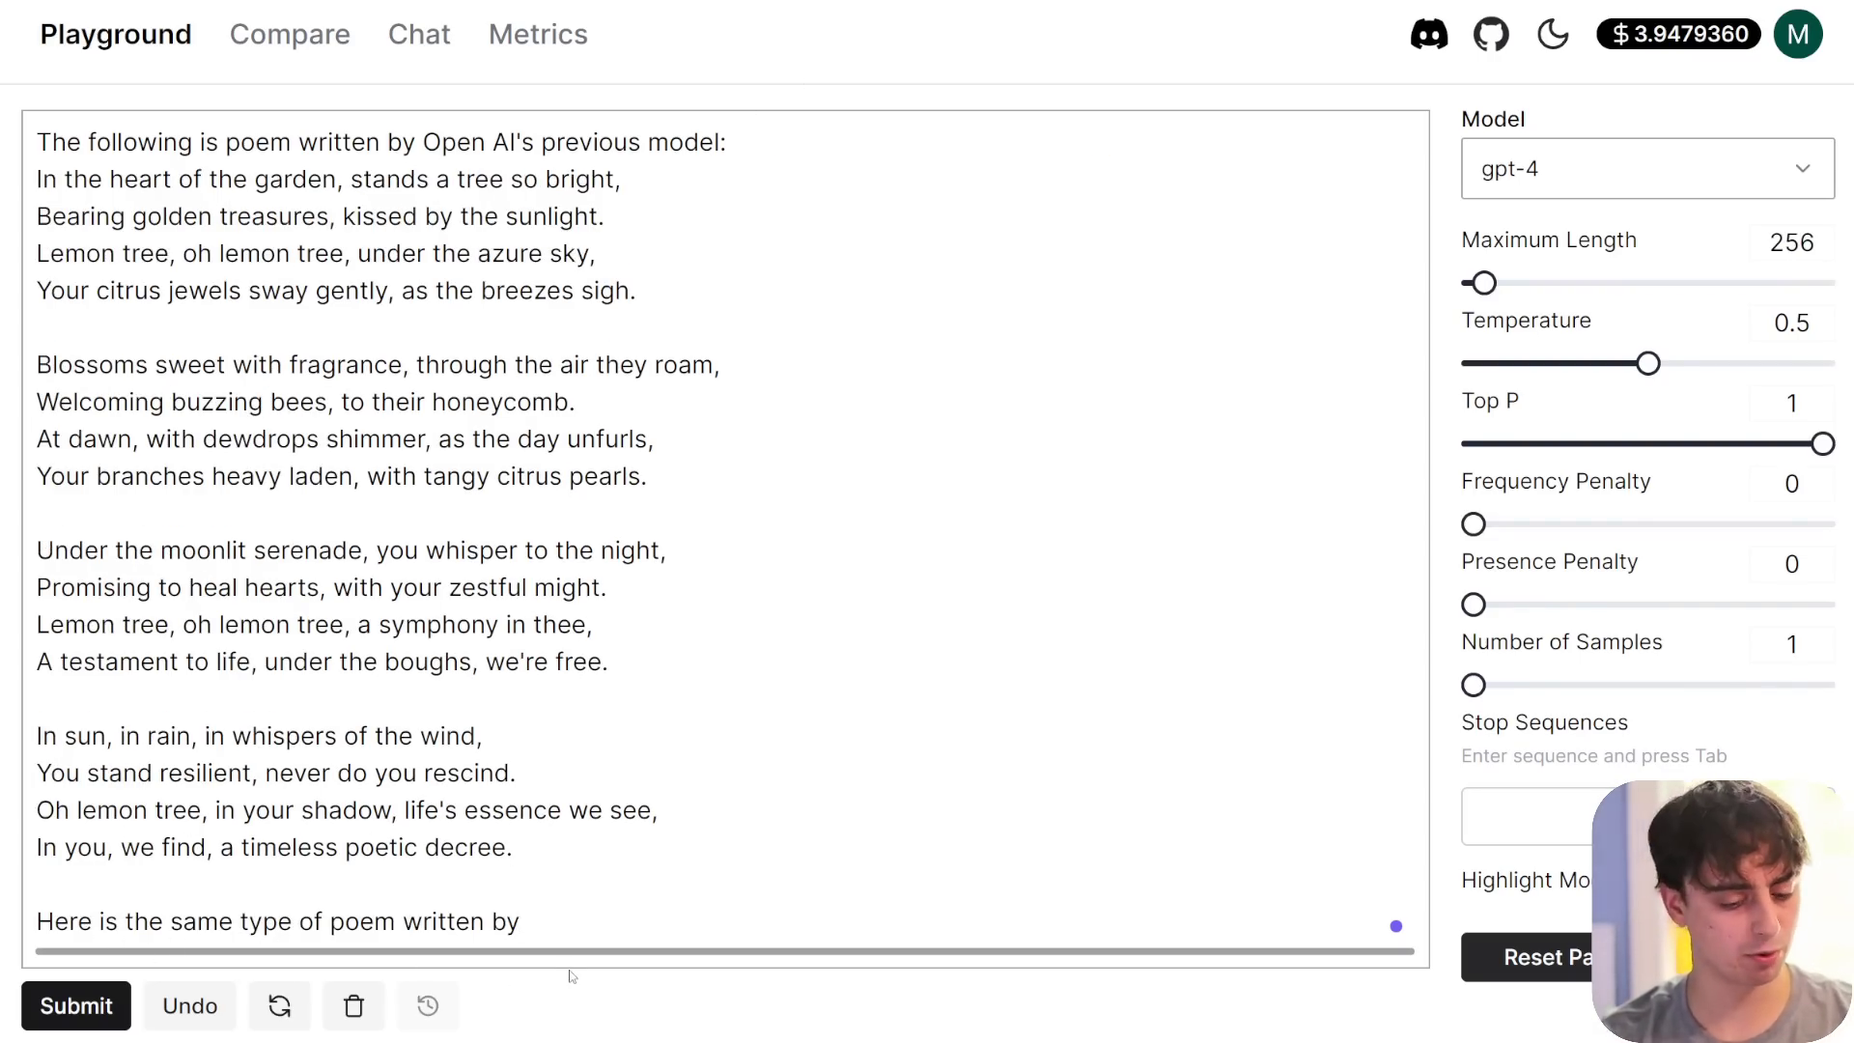
text( Open AI's l)
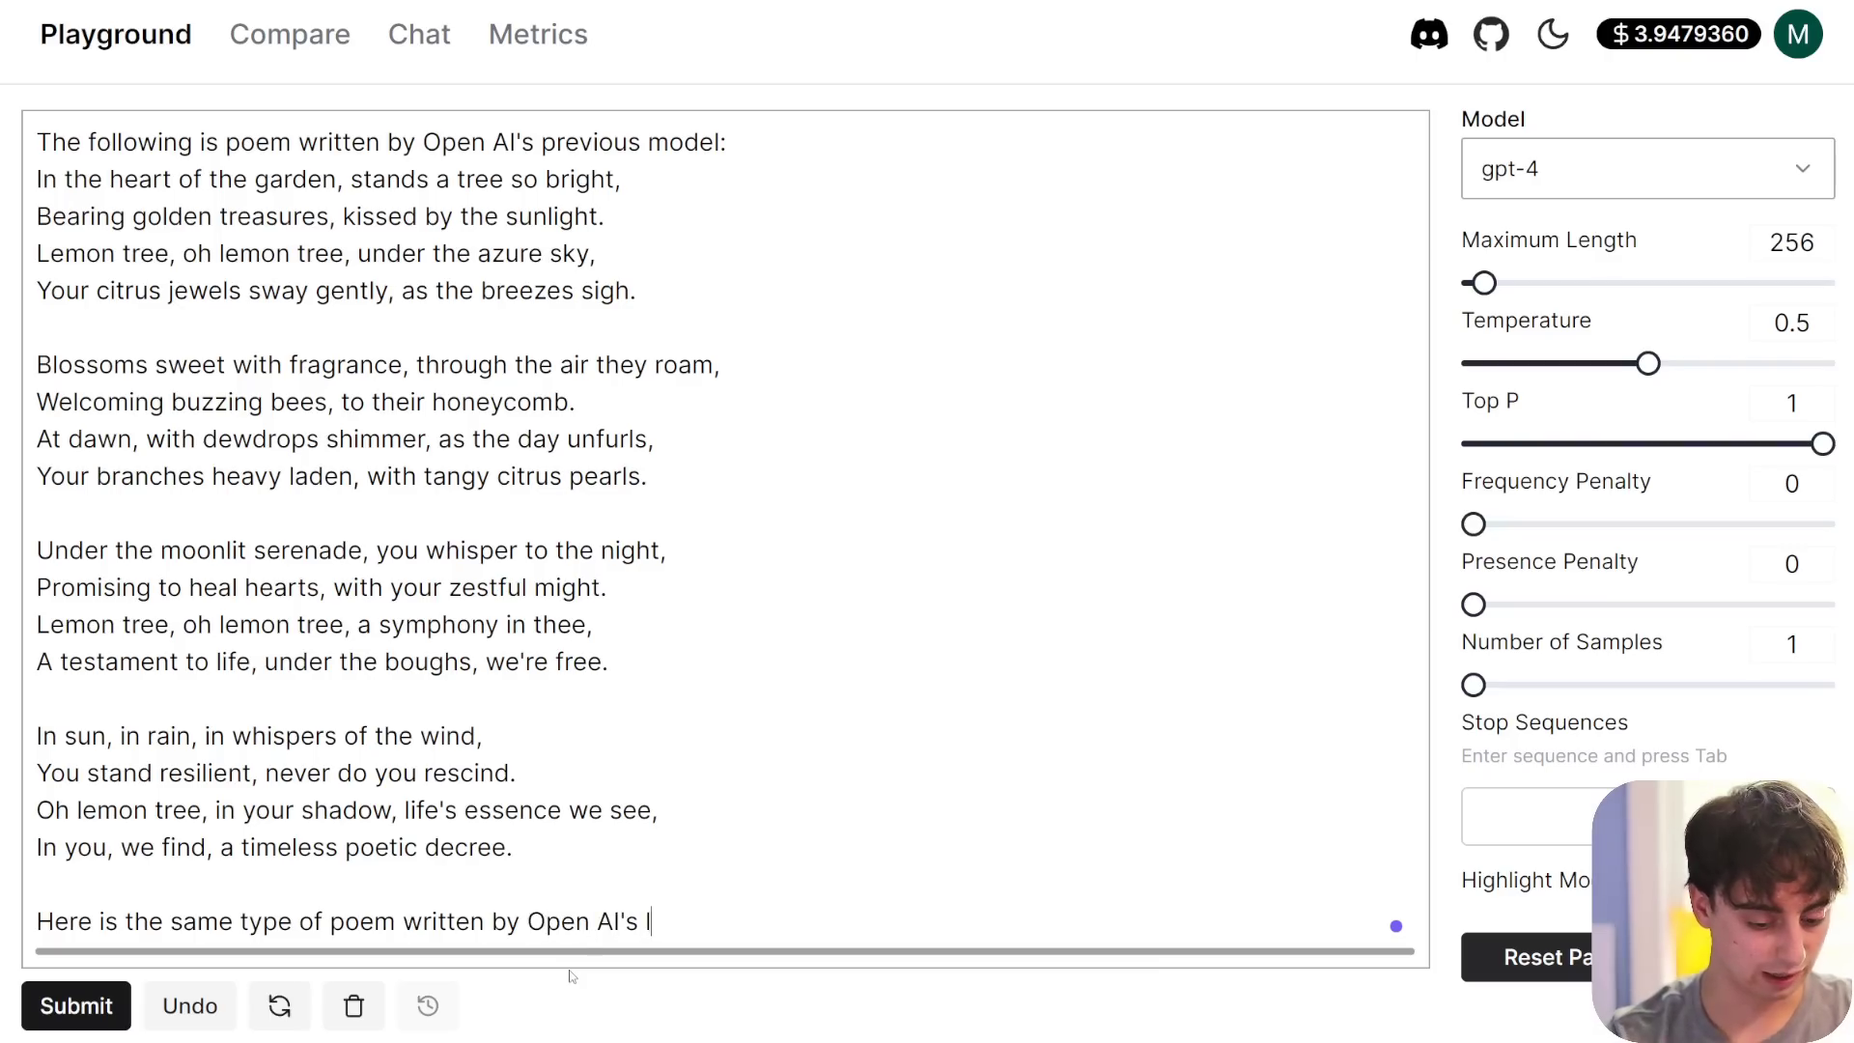
text(atest more ad)
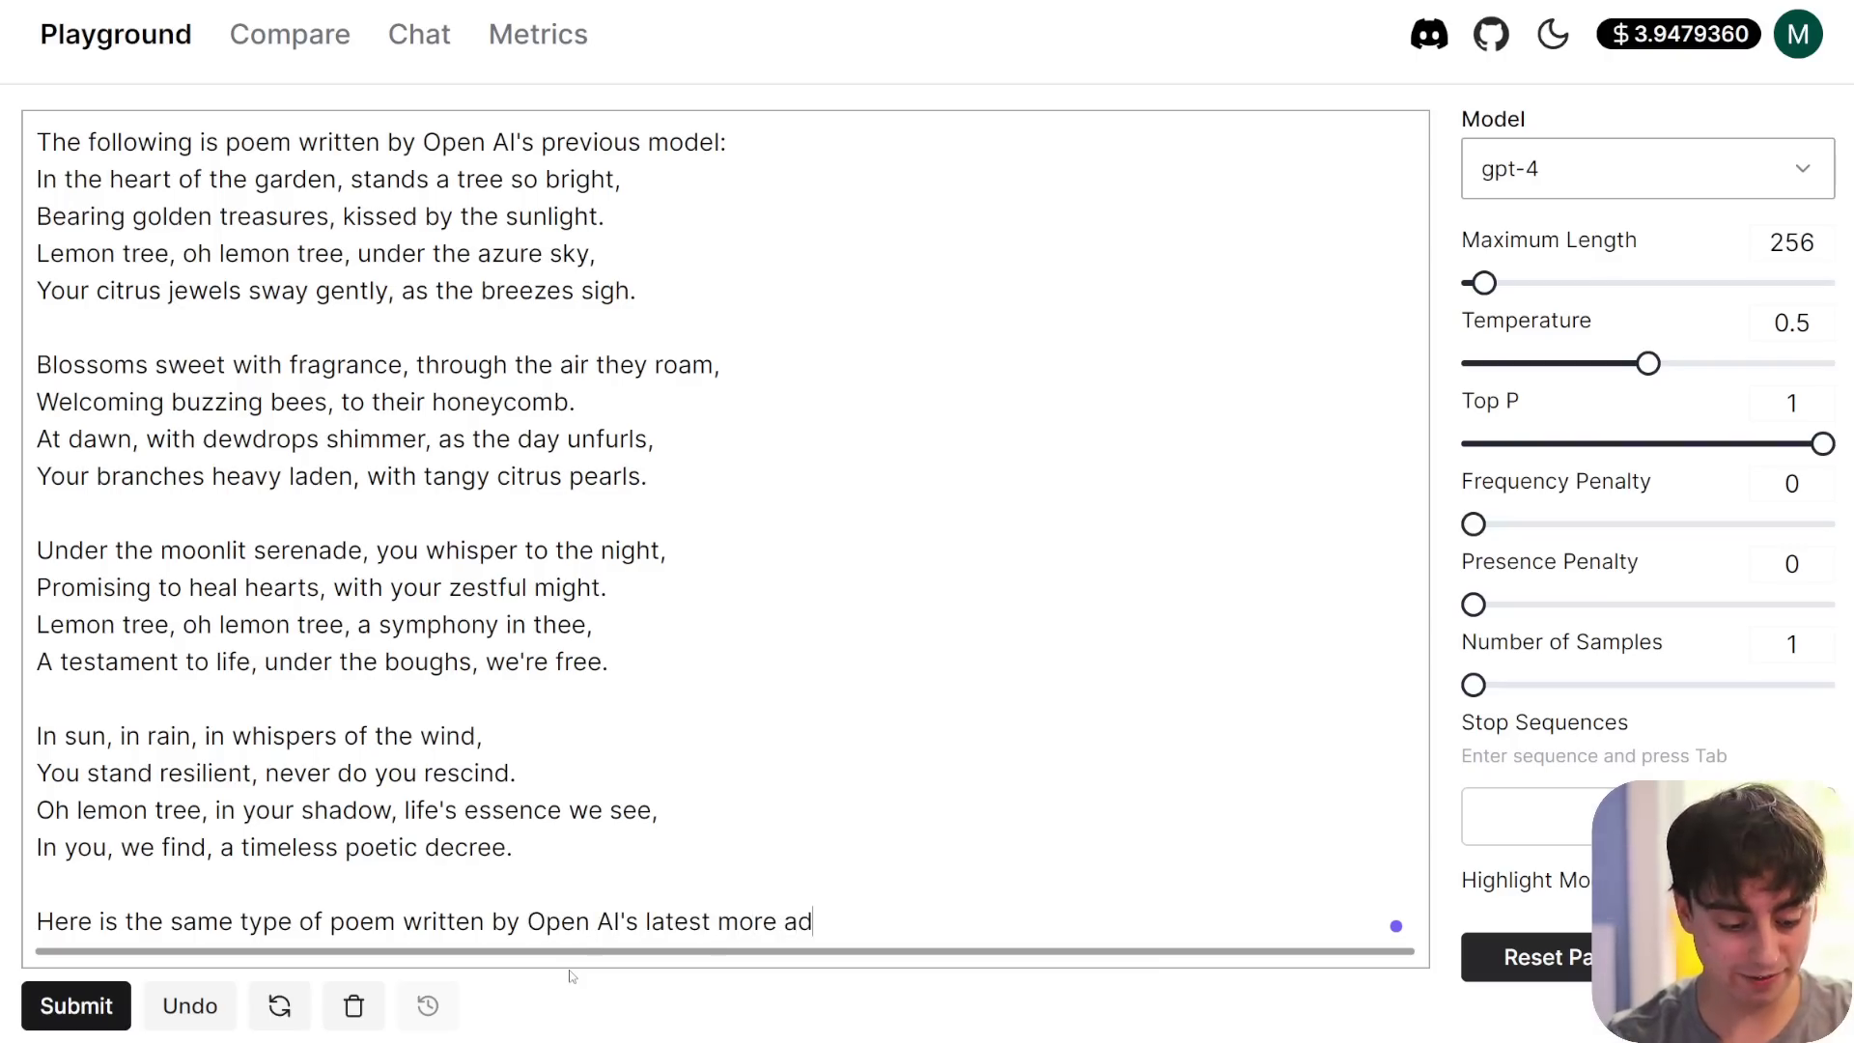
text(vanced model, with higher creativity, fidelity, and intelligence:)
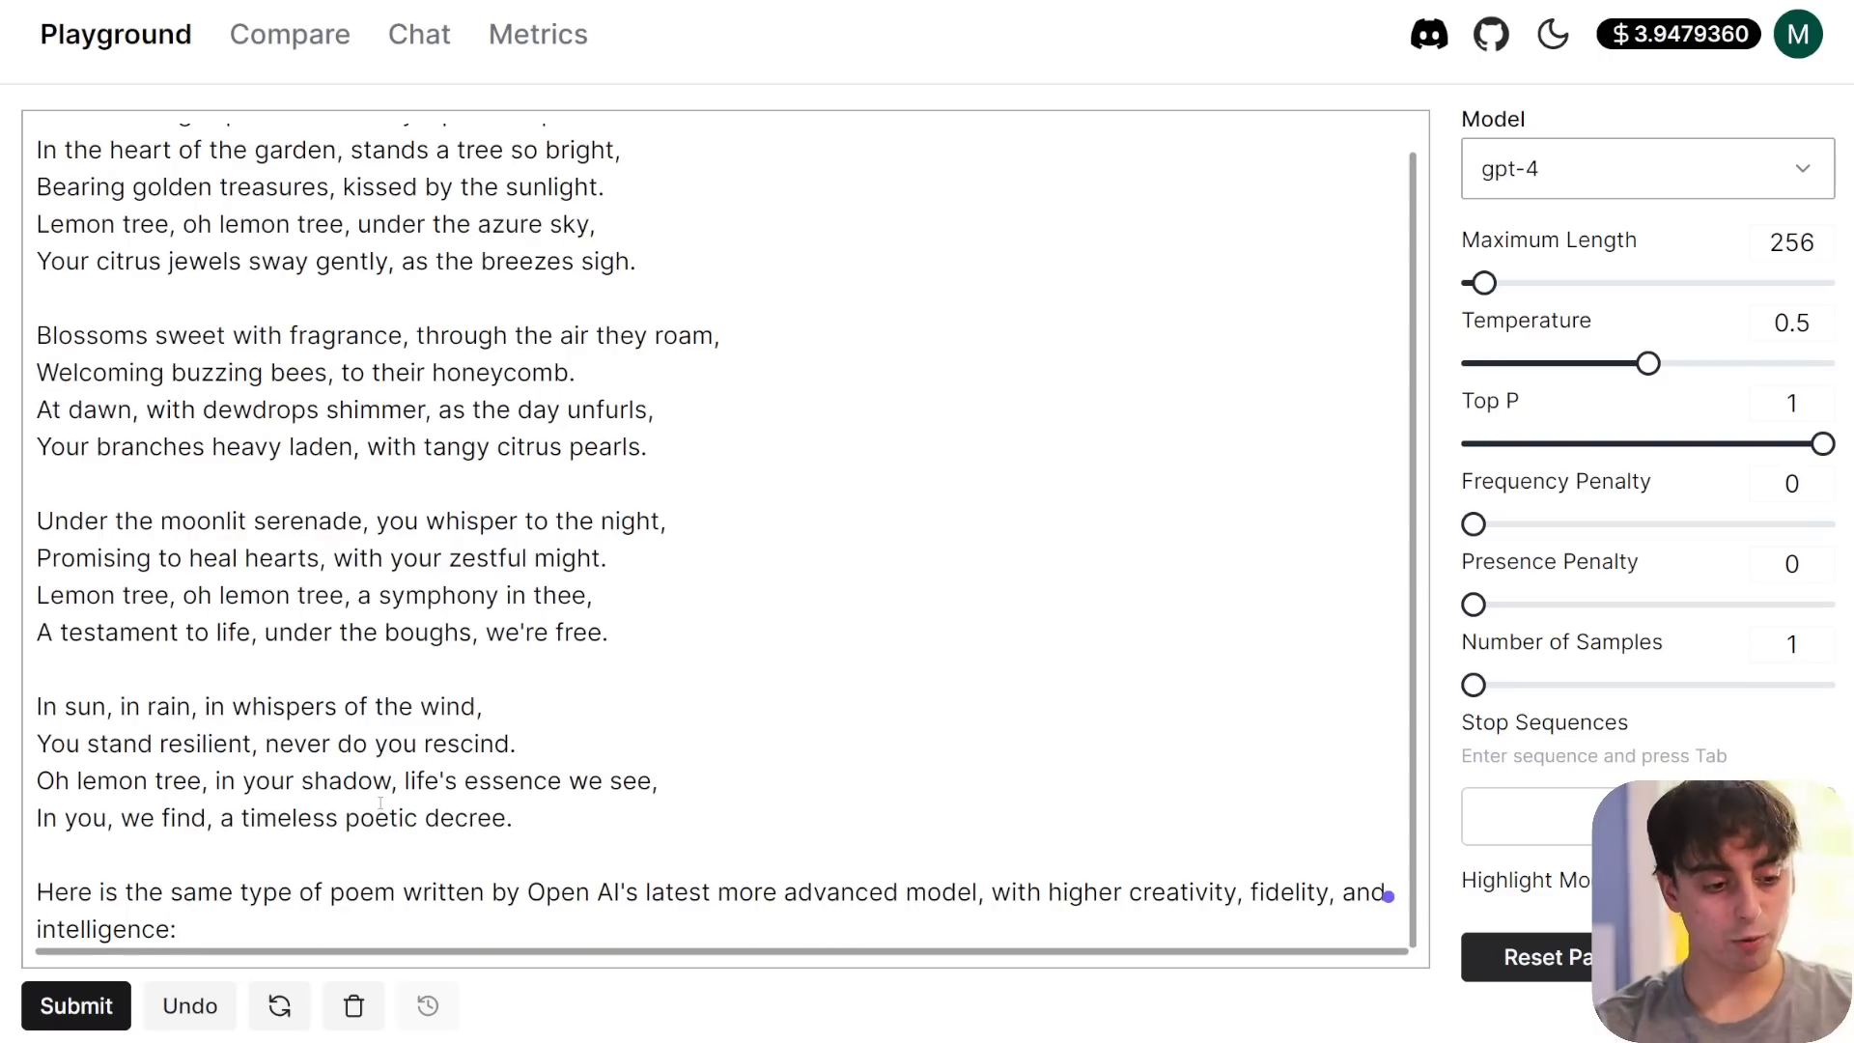
scroll(575, 712, up, 1)
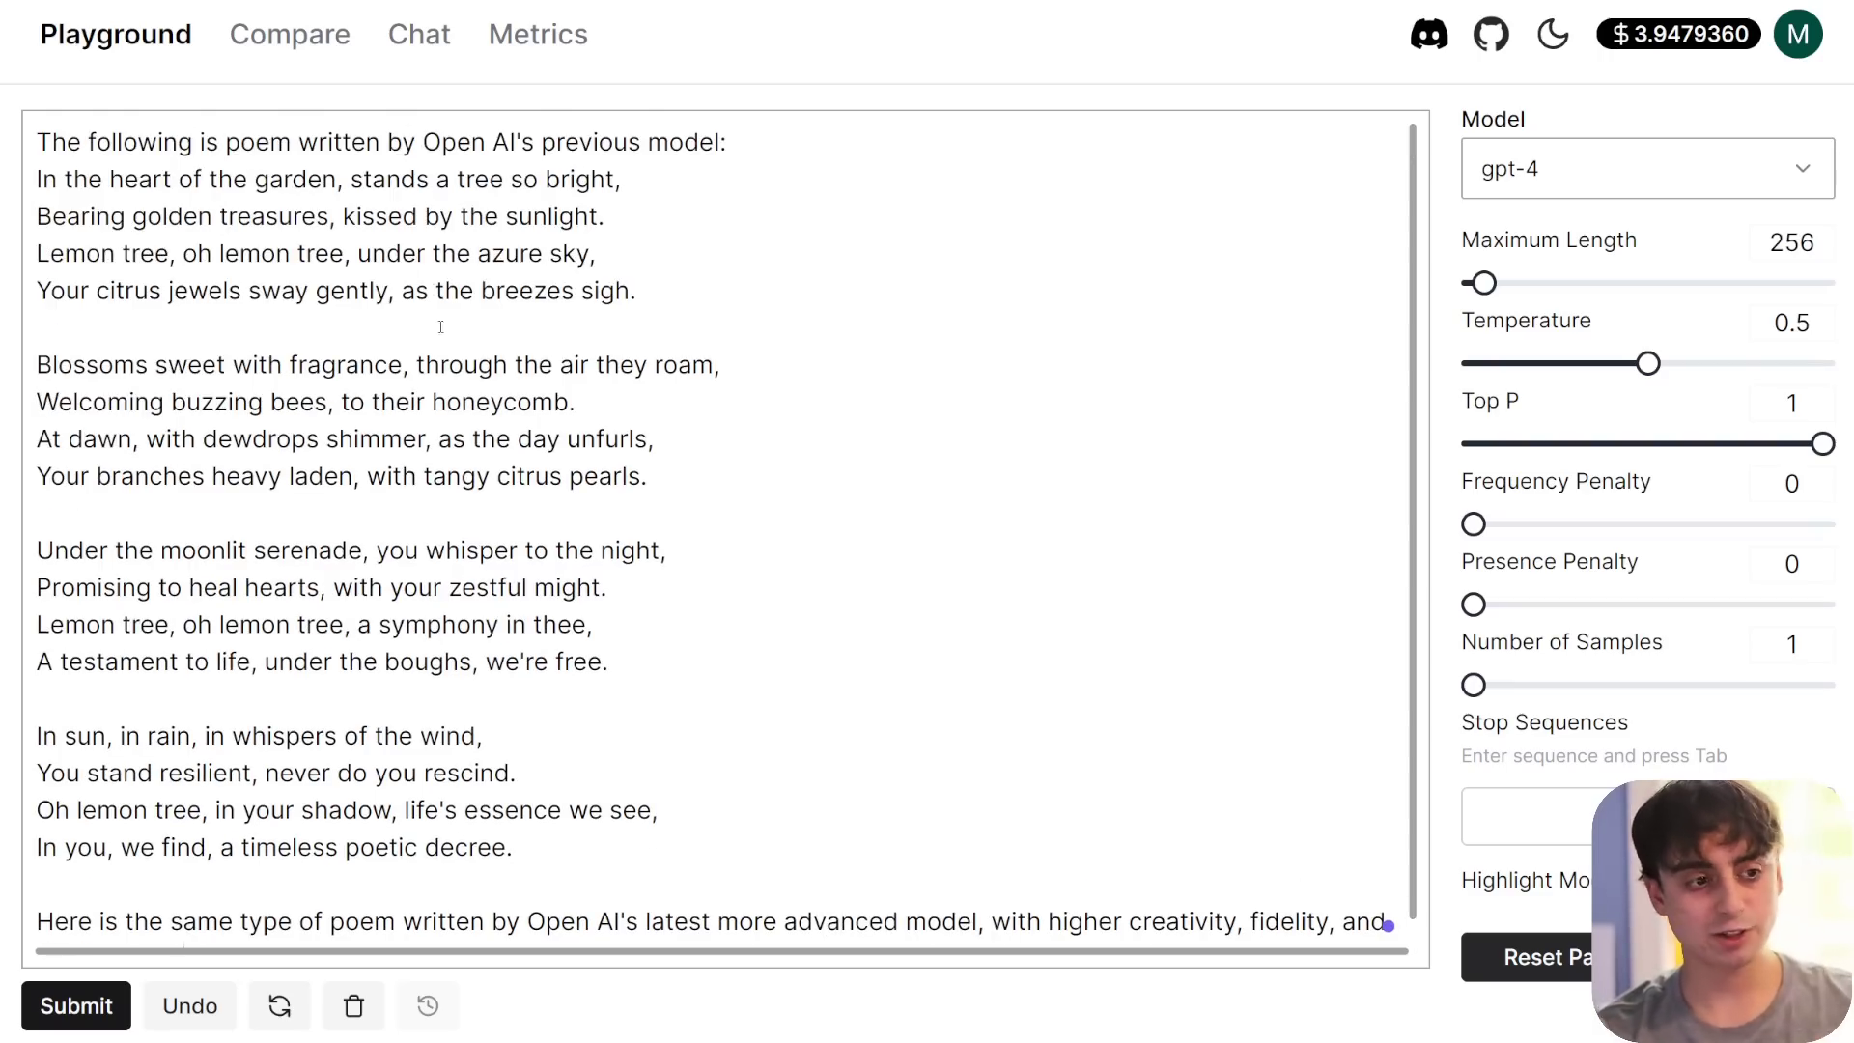
scroll(808, 412, down, 1)
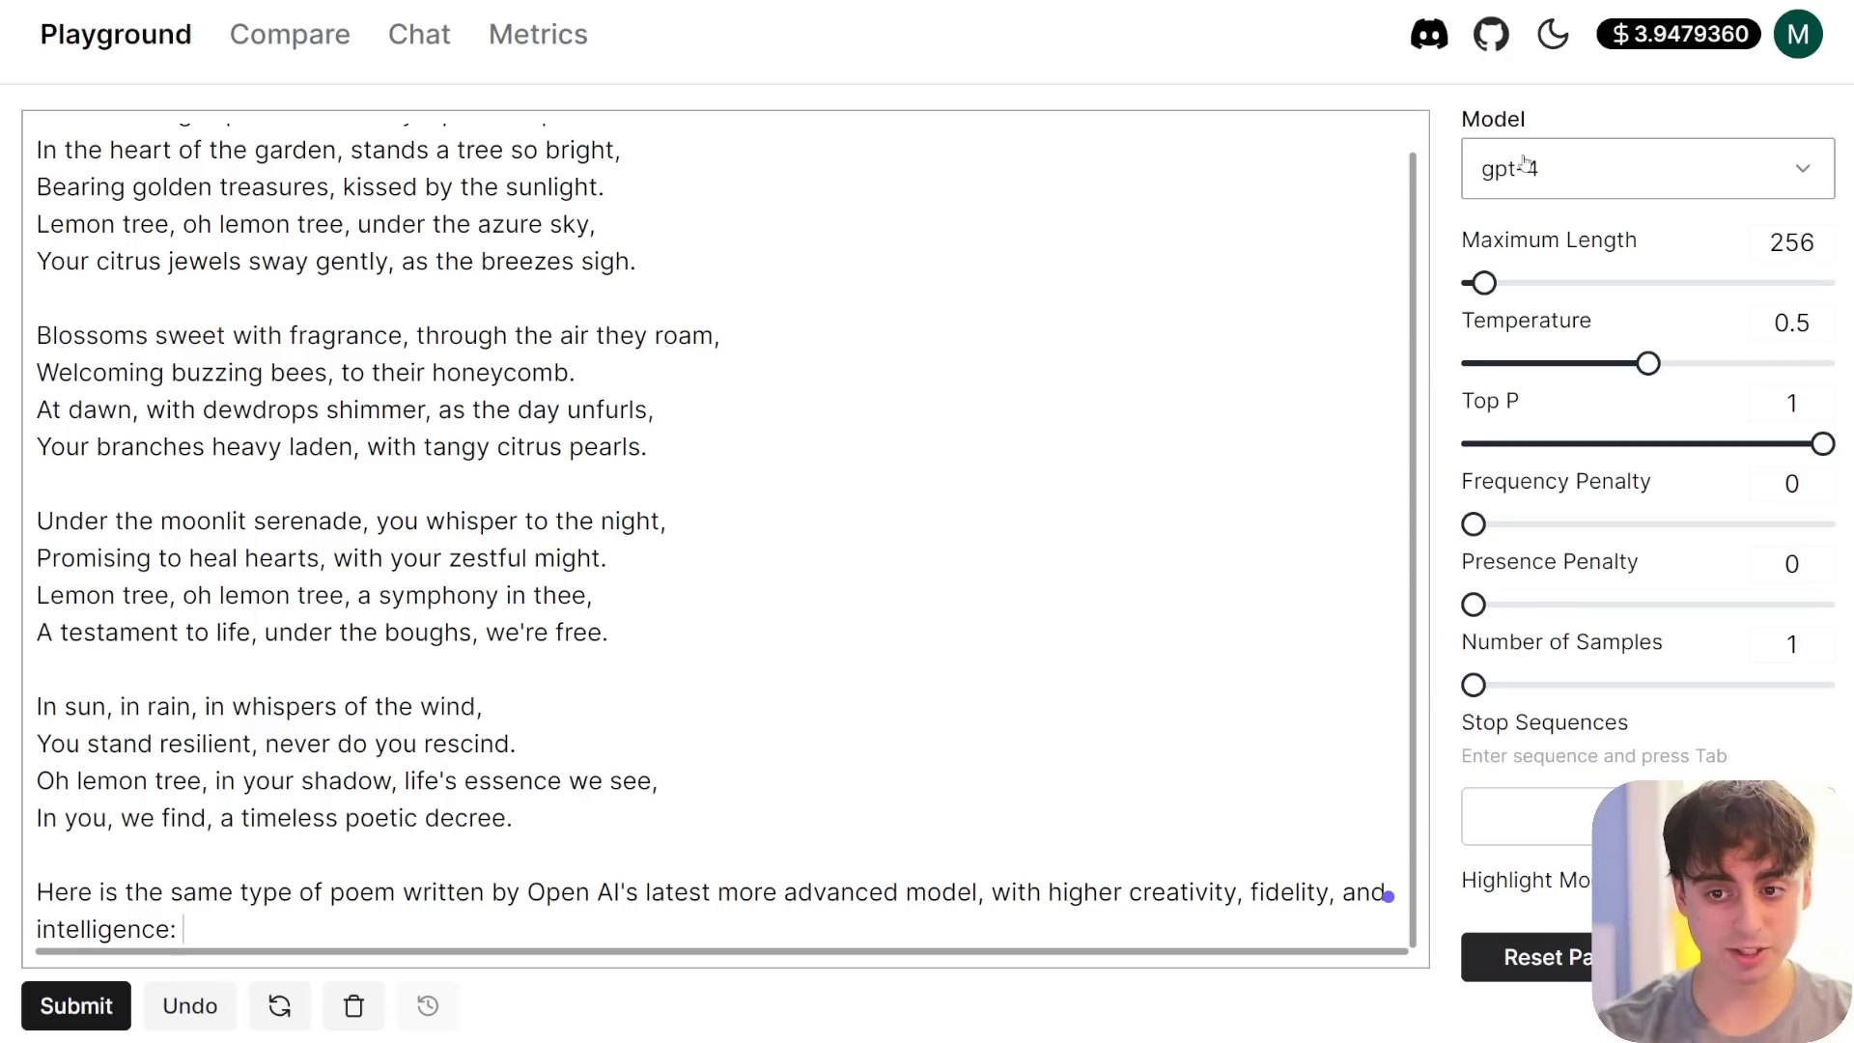
scroll(735, 391, up, 1)
scroll(568, 512, down, 1)
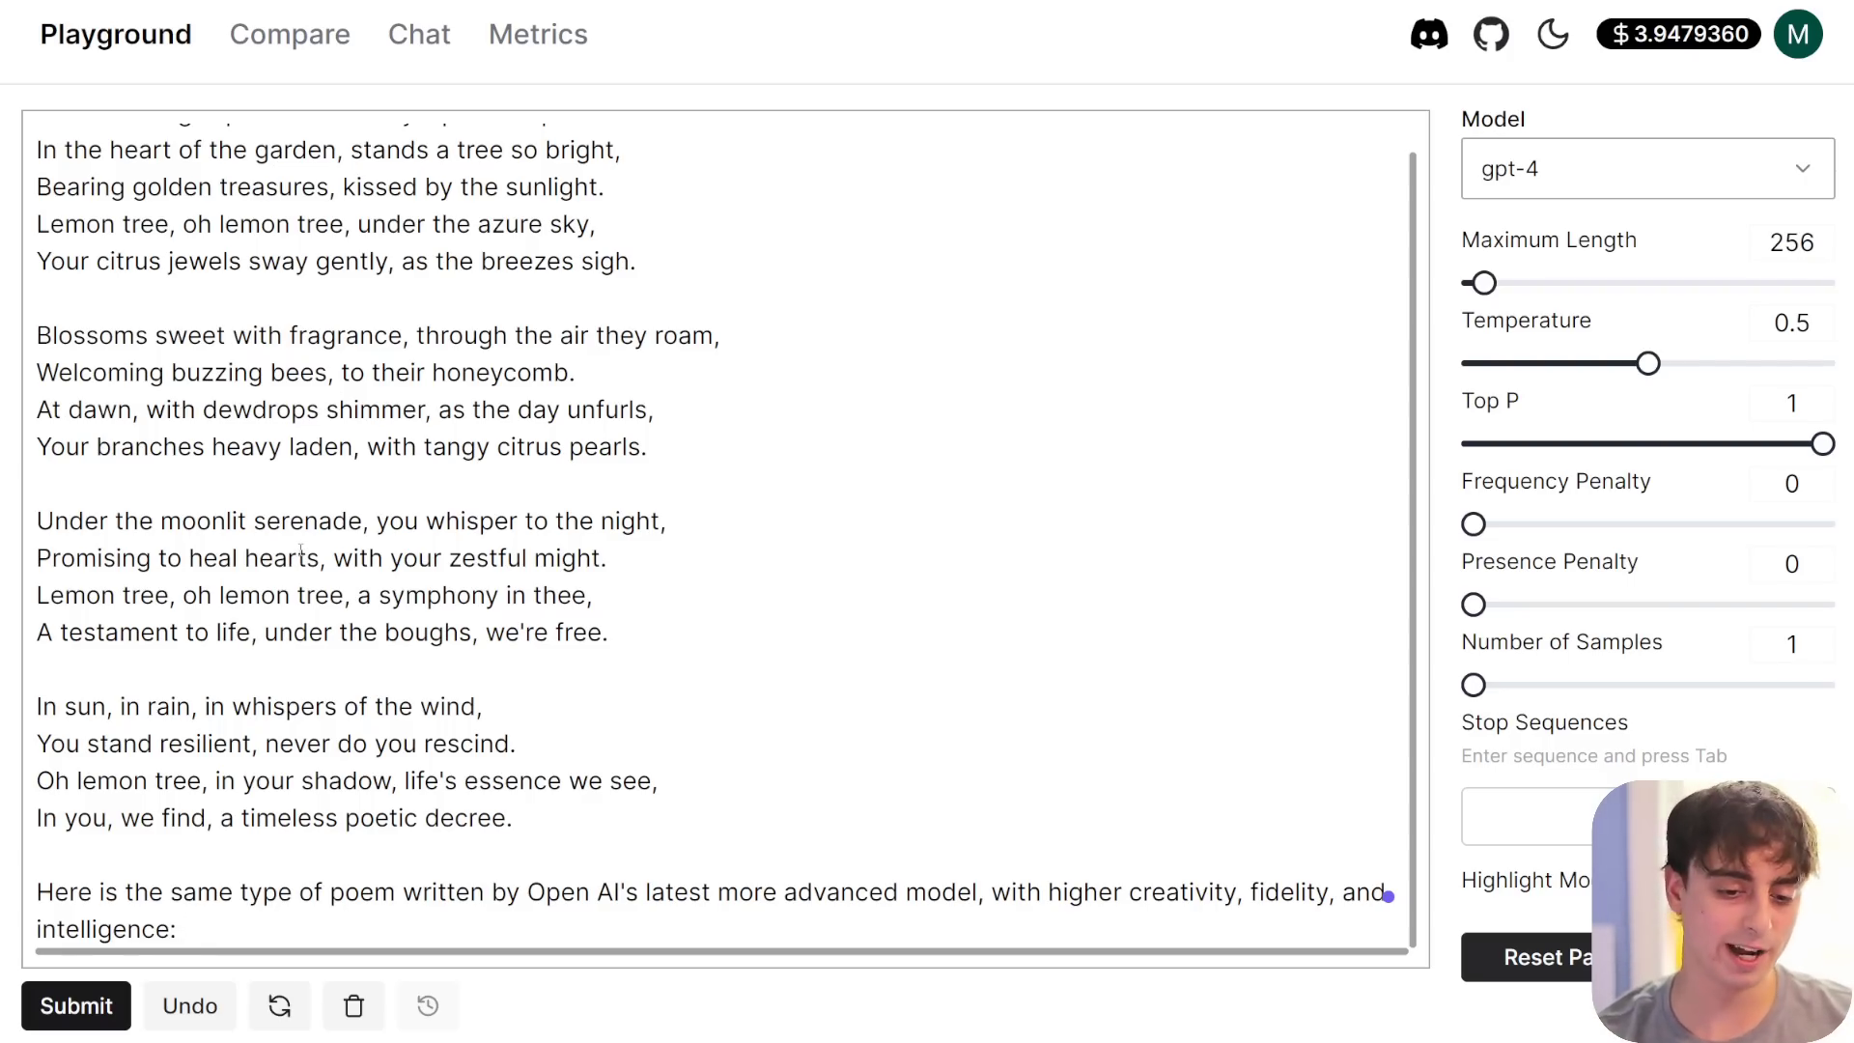
scroll(295, 514, up, 1)
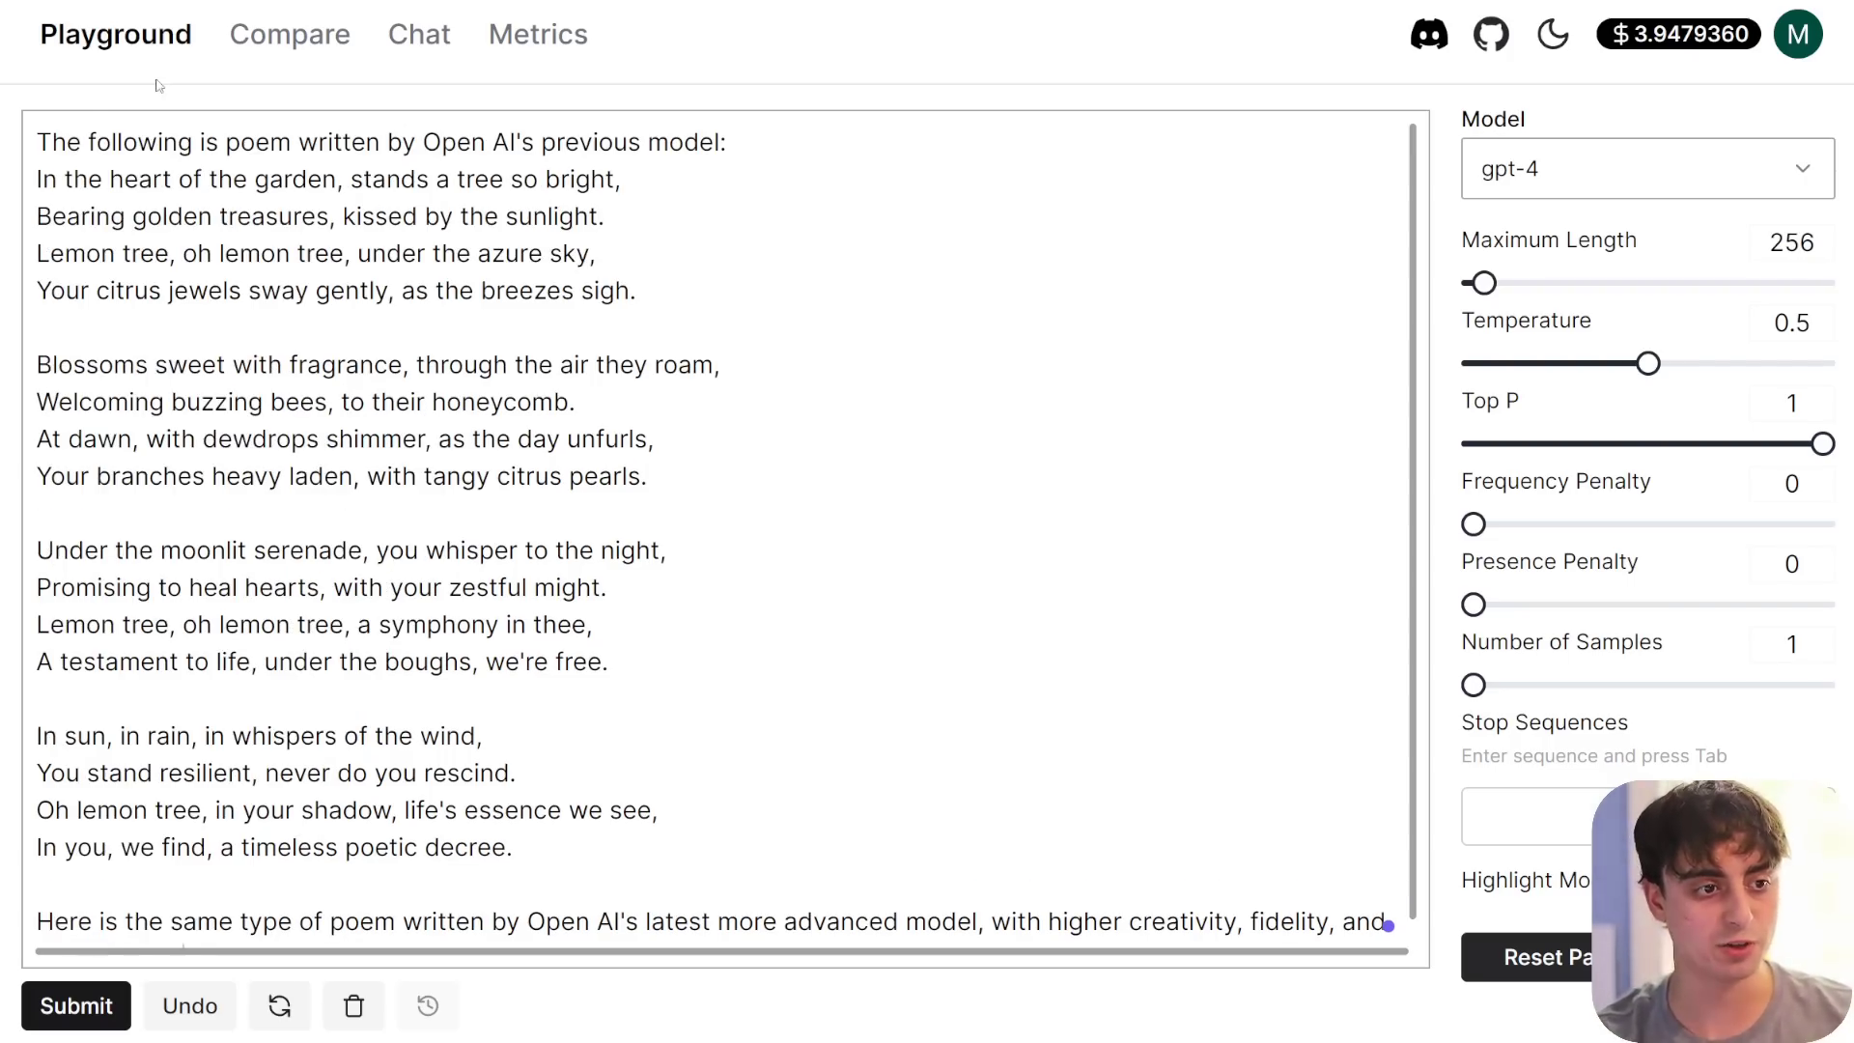
scroll(597, 406, down, 1)
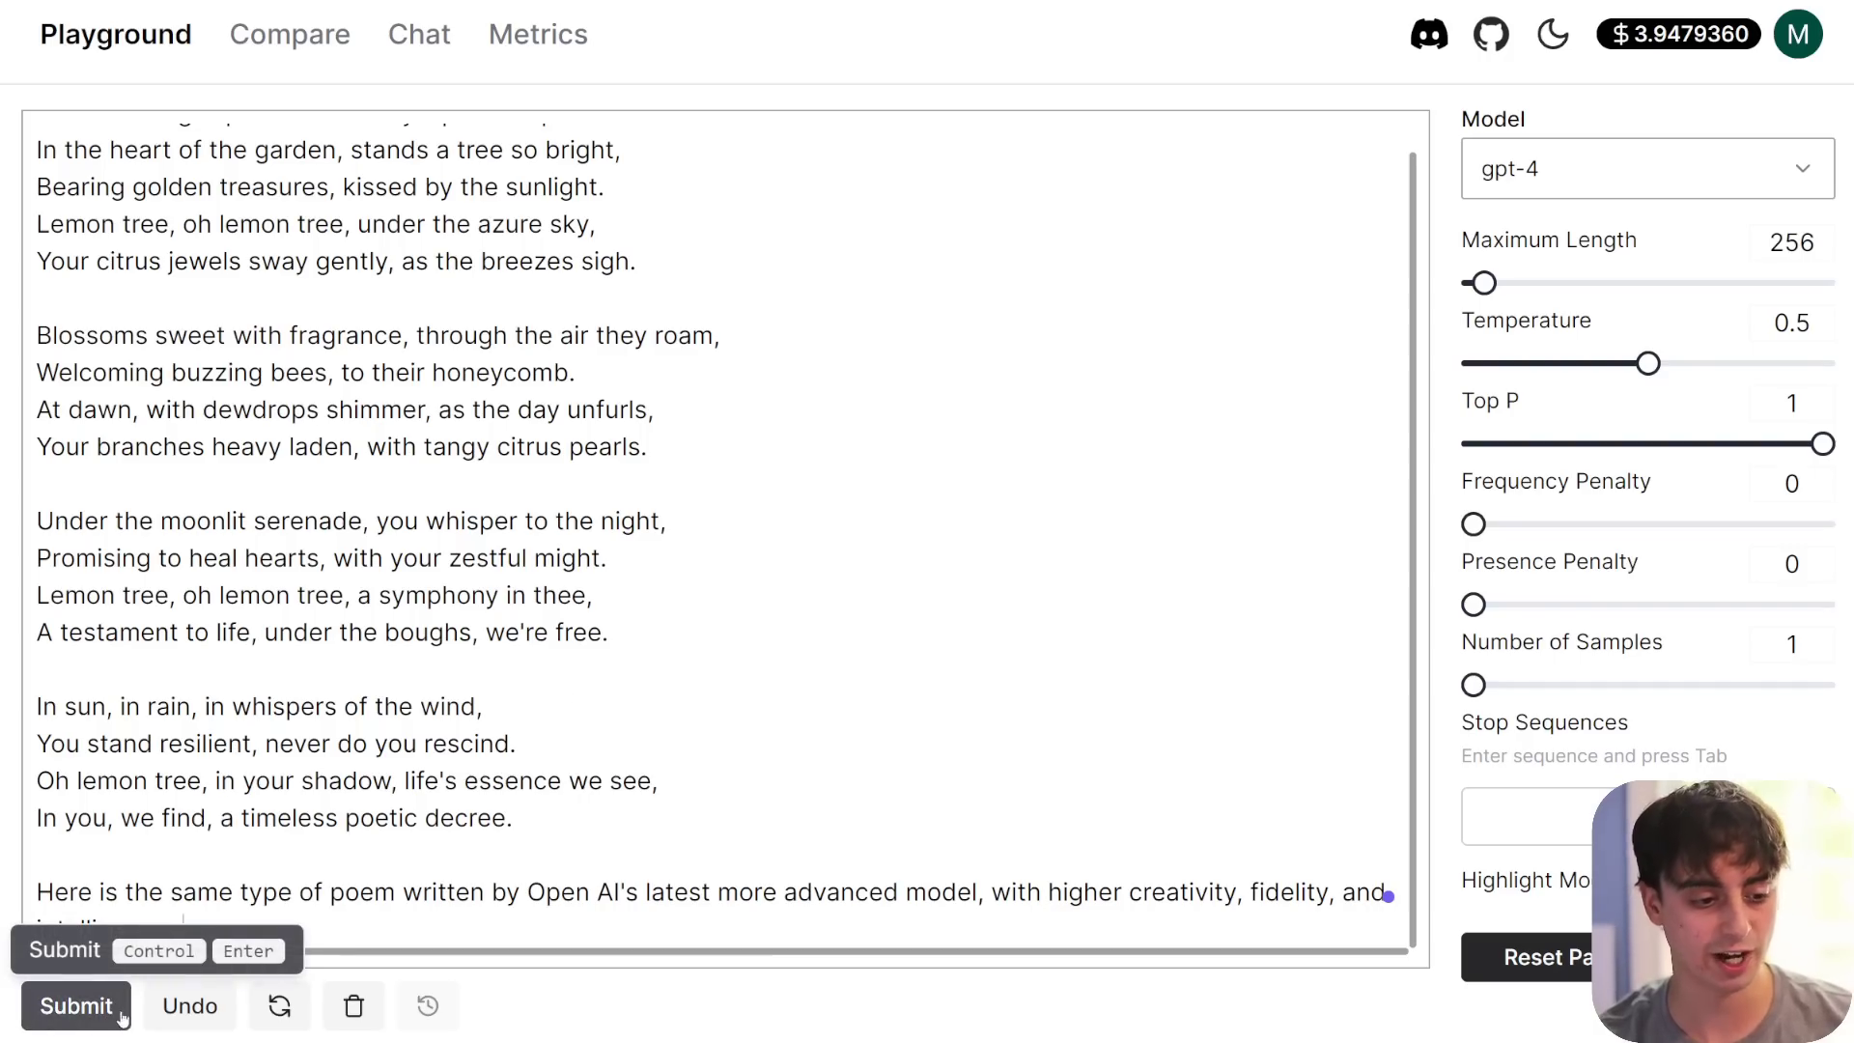
click(92, 985)
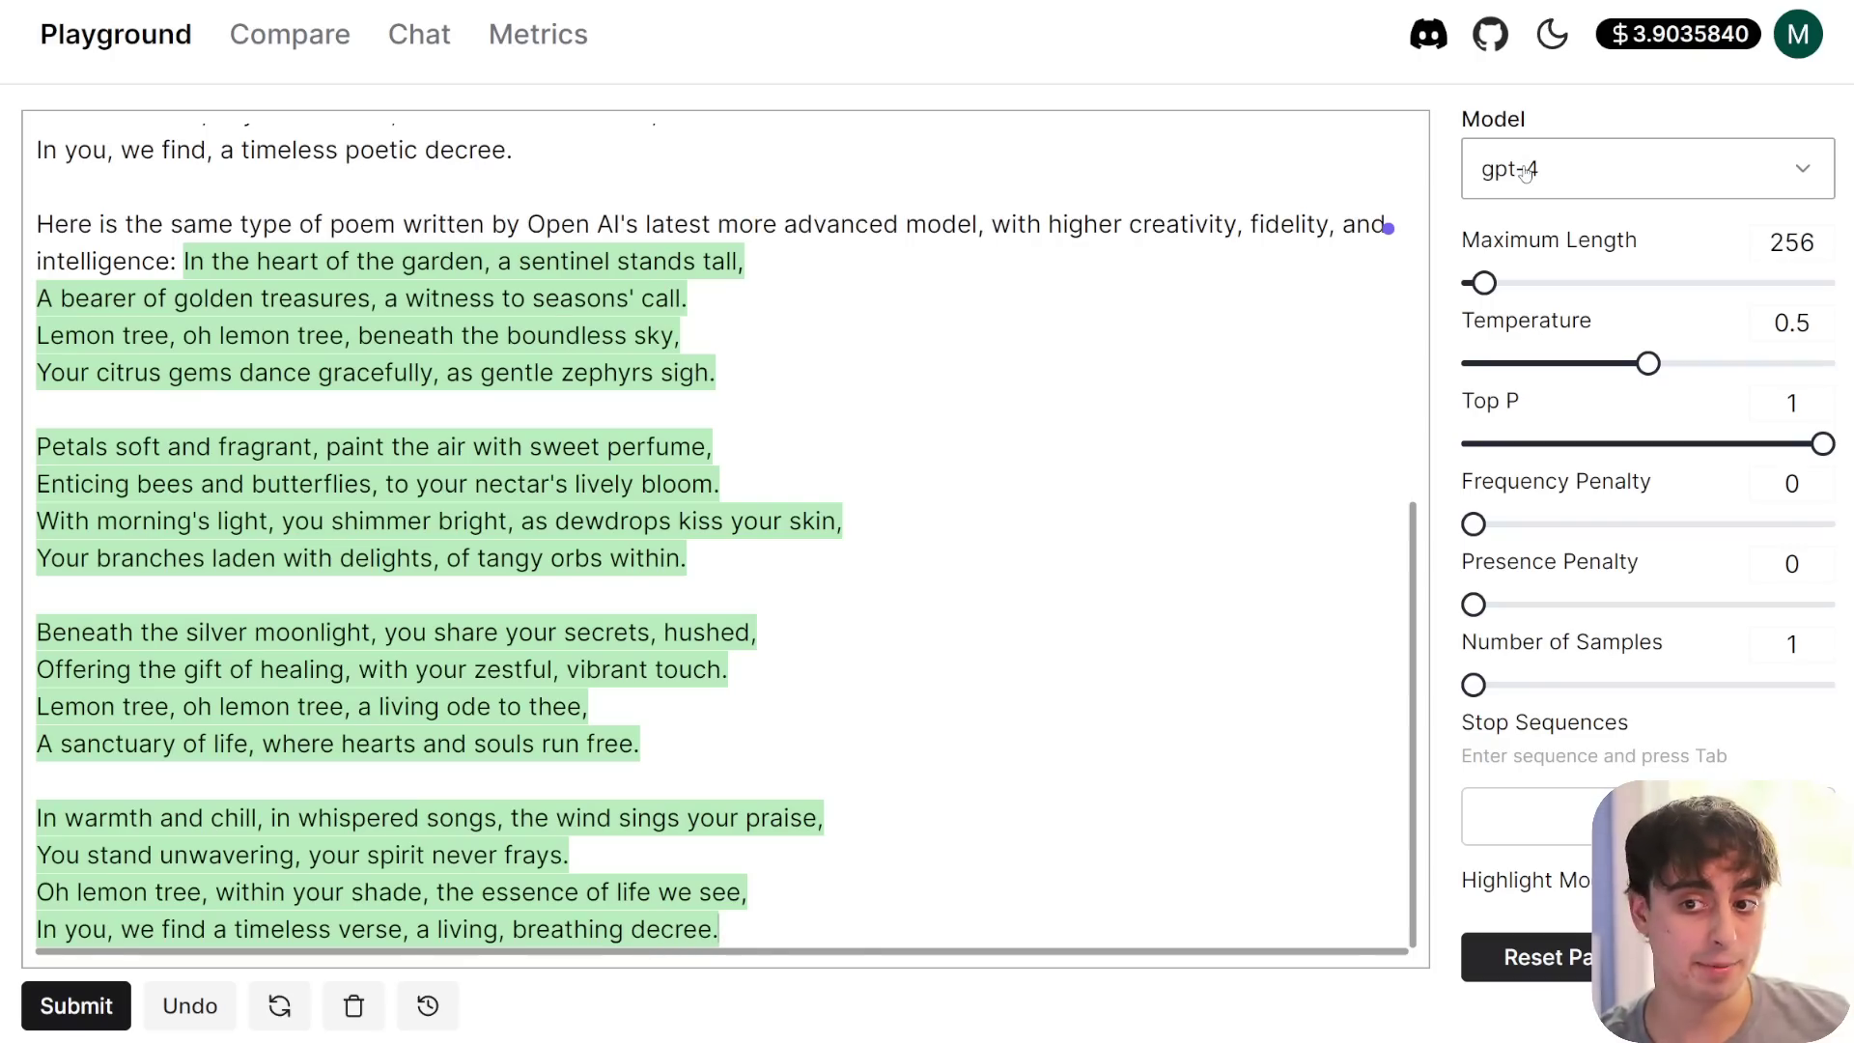
- Select and copy gpt-4's generated lemon tree poem
drag(180, 260, 788, 990)
key(ctrl+m)
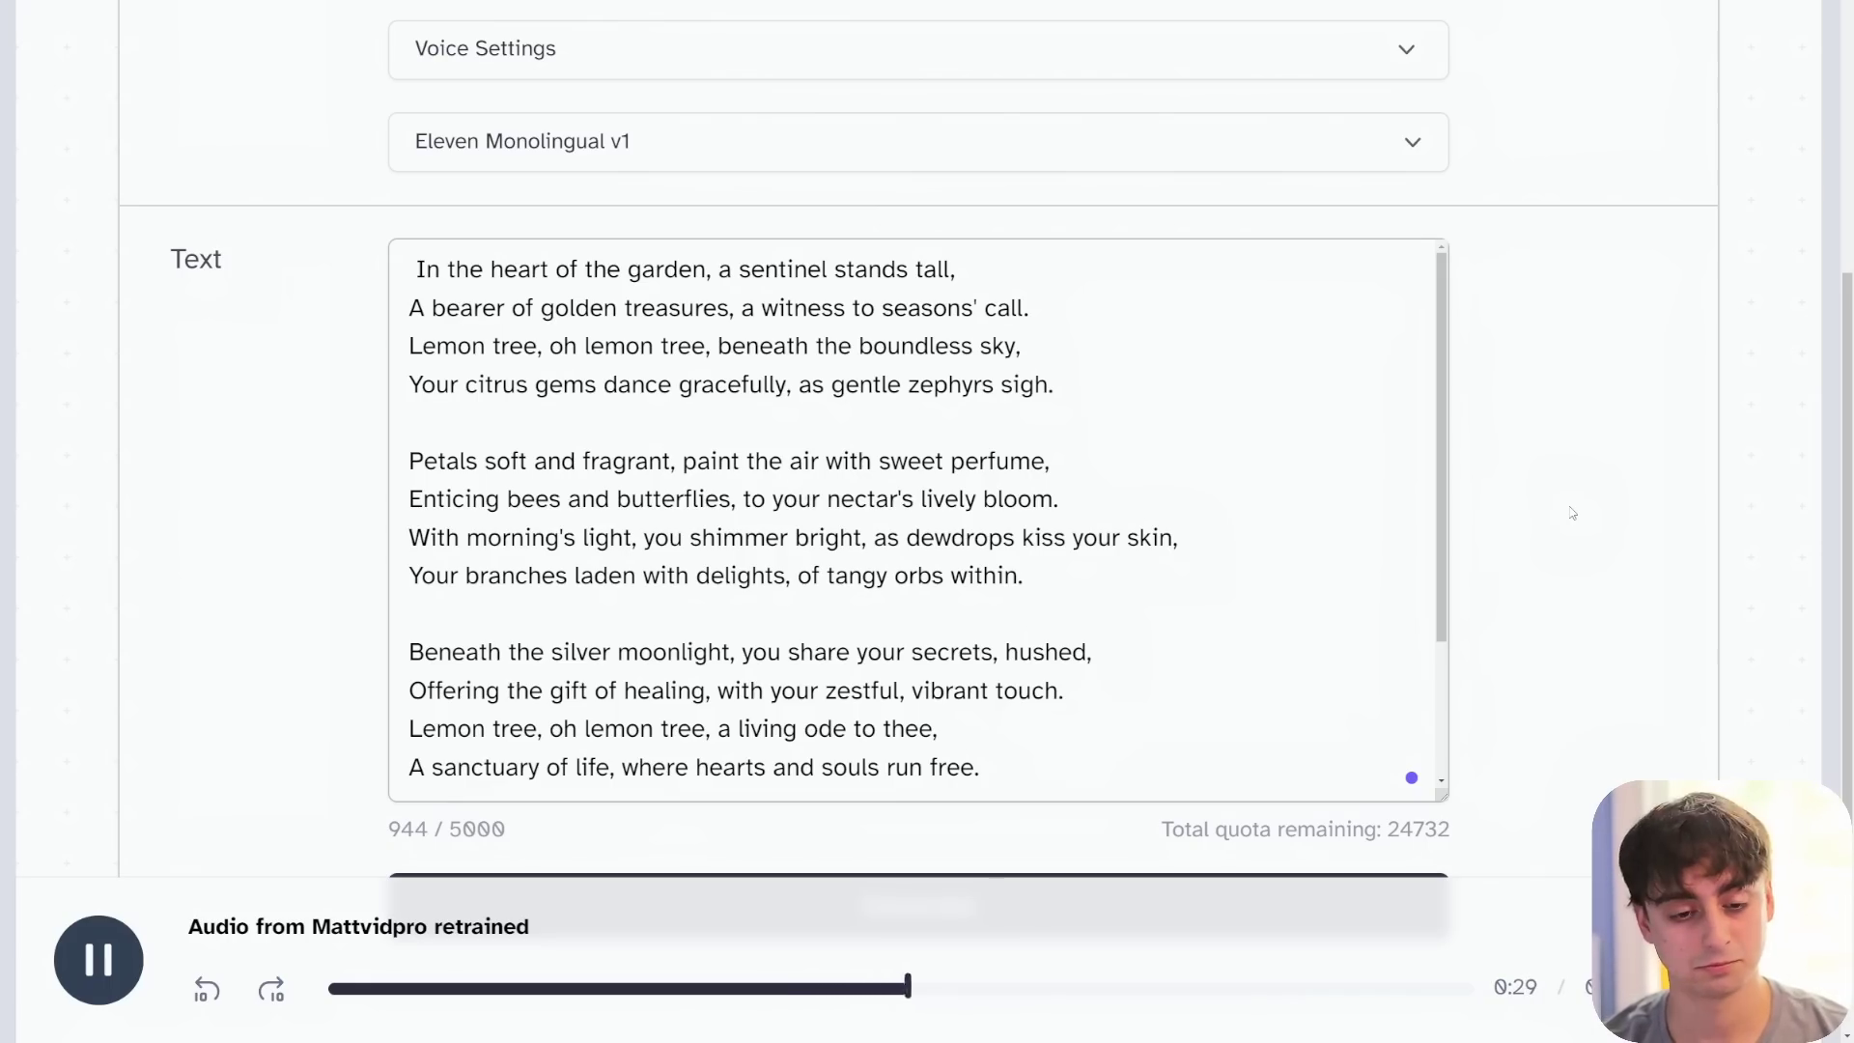
- Scroll the Text box to follow the gpt-4 poem as its audio plays
scroll(1221, 460, down, 2)
scroll(1220, 461, down, 1)
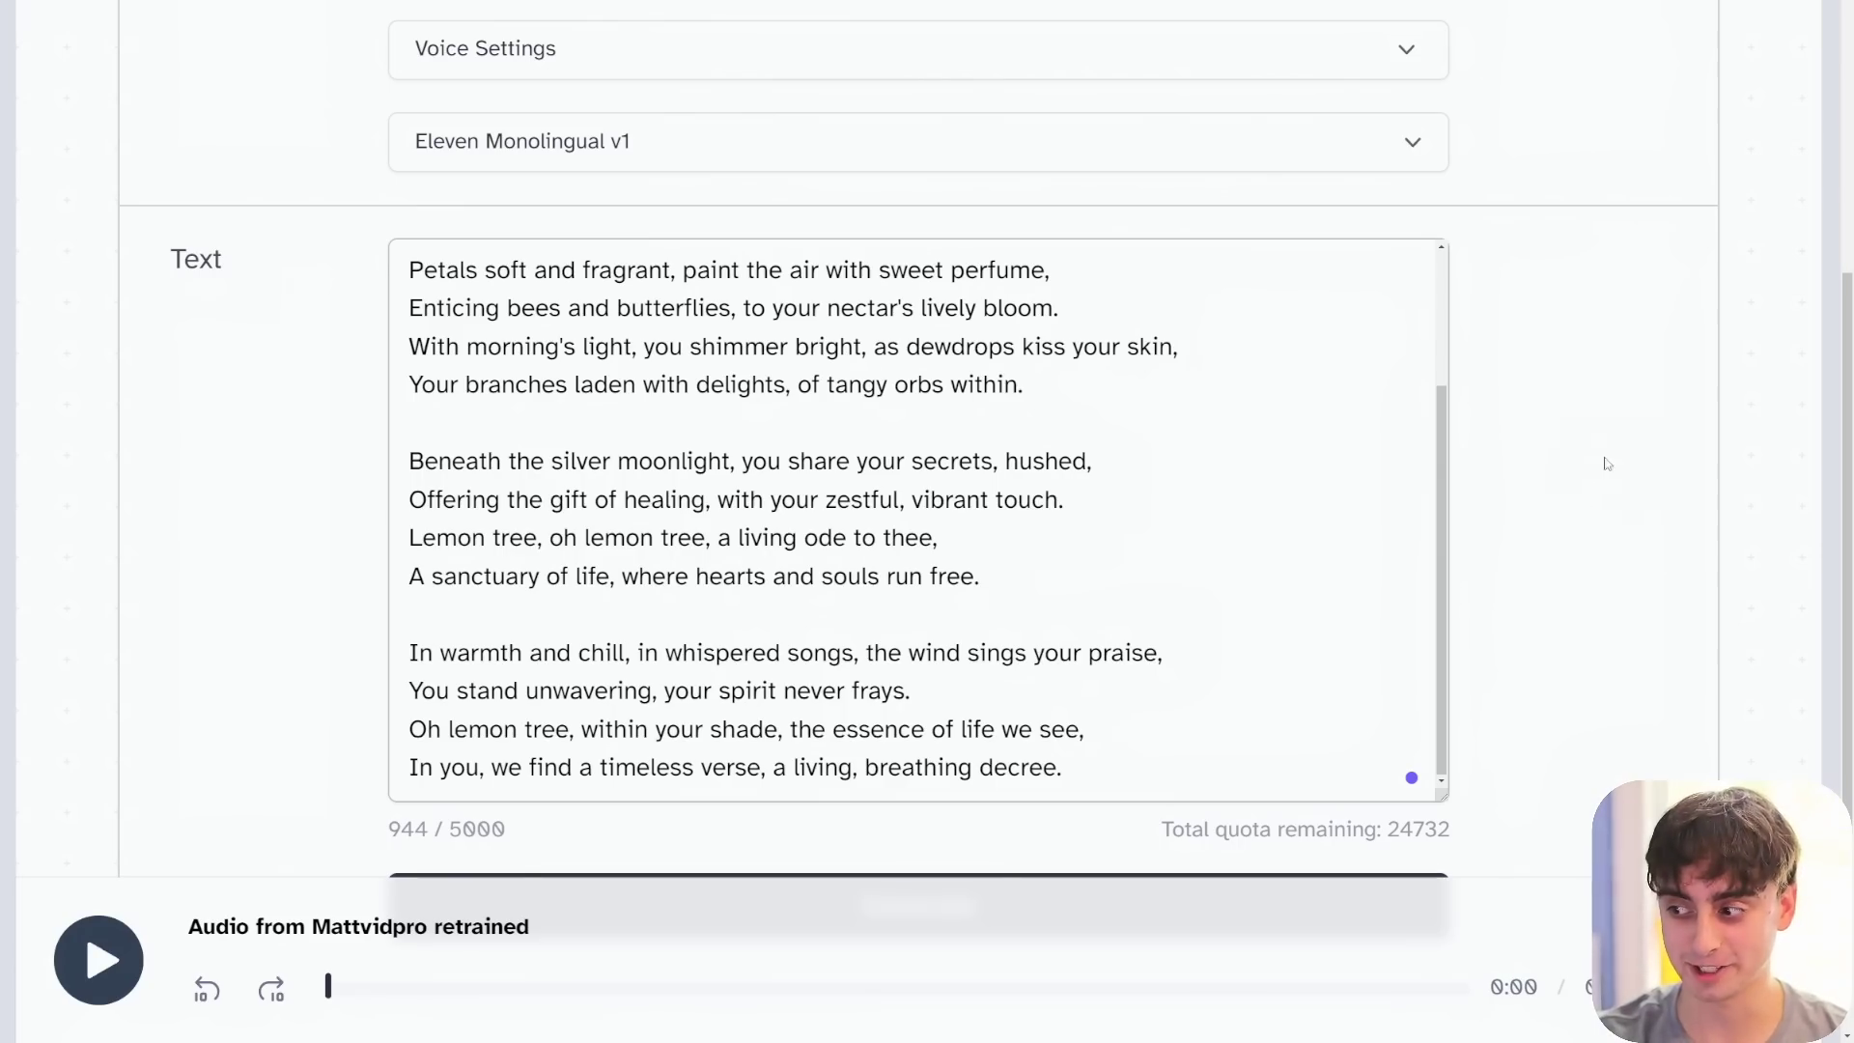
scroll(1608, 464, up, 1)
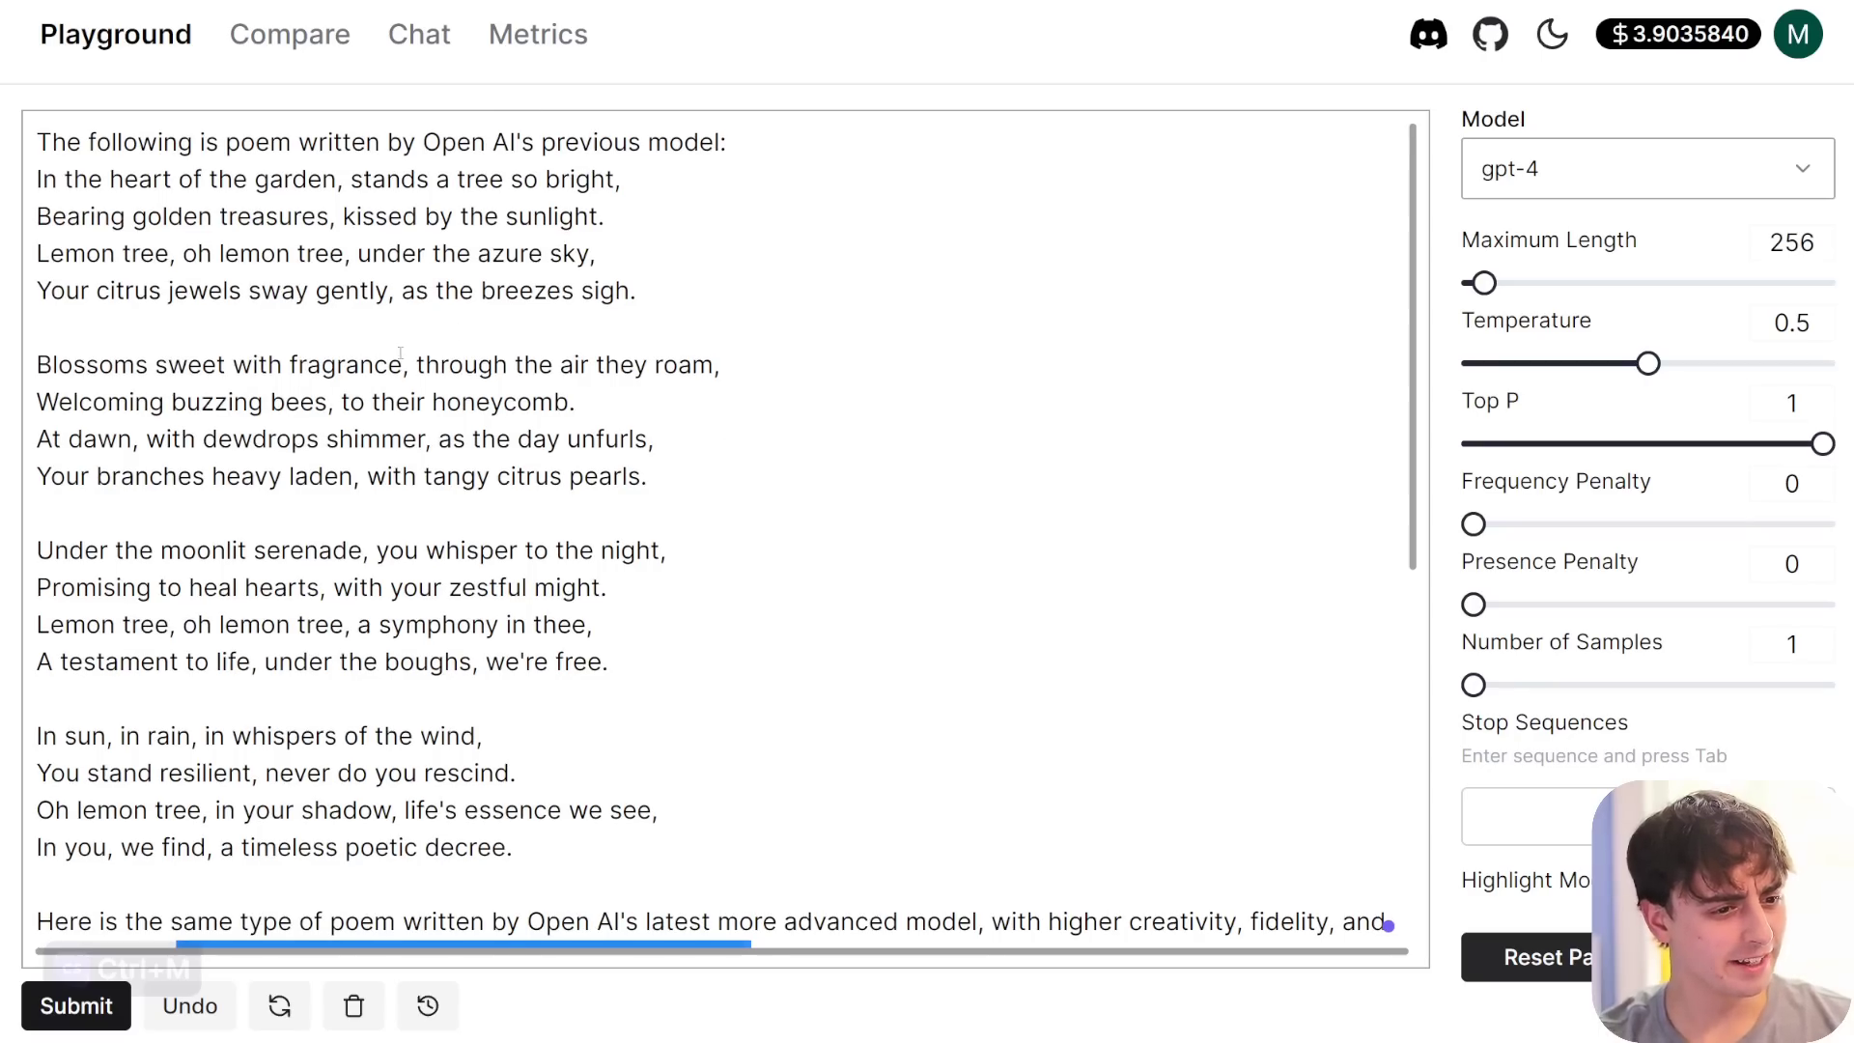
- Delete all the lemon tree prompt and poem text, then briefly visit the Chat page
scroll(664, 689, down, 1)
scroll(851, 681, down, 6)
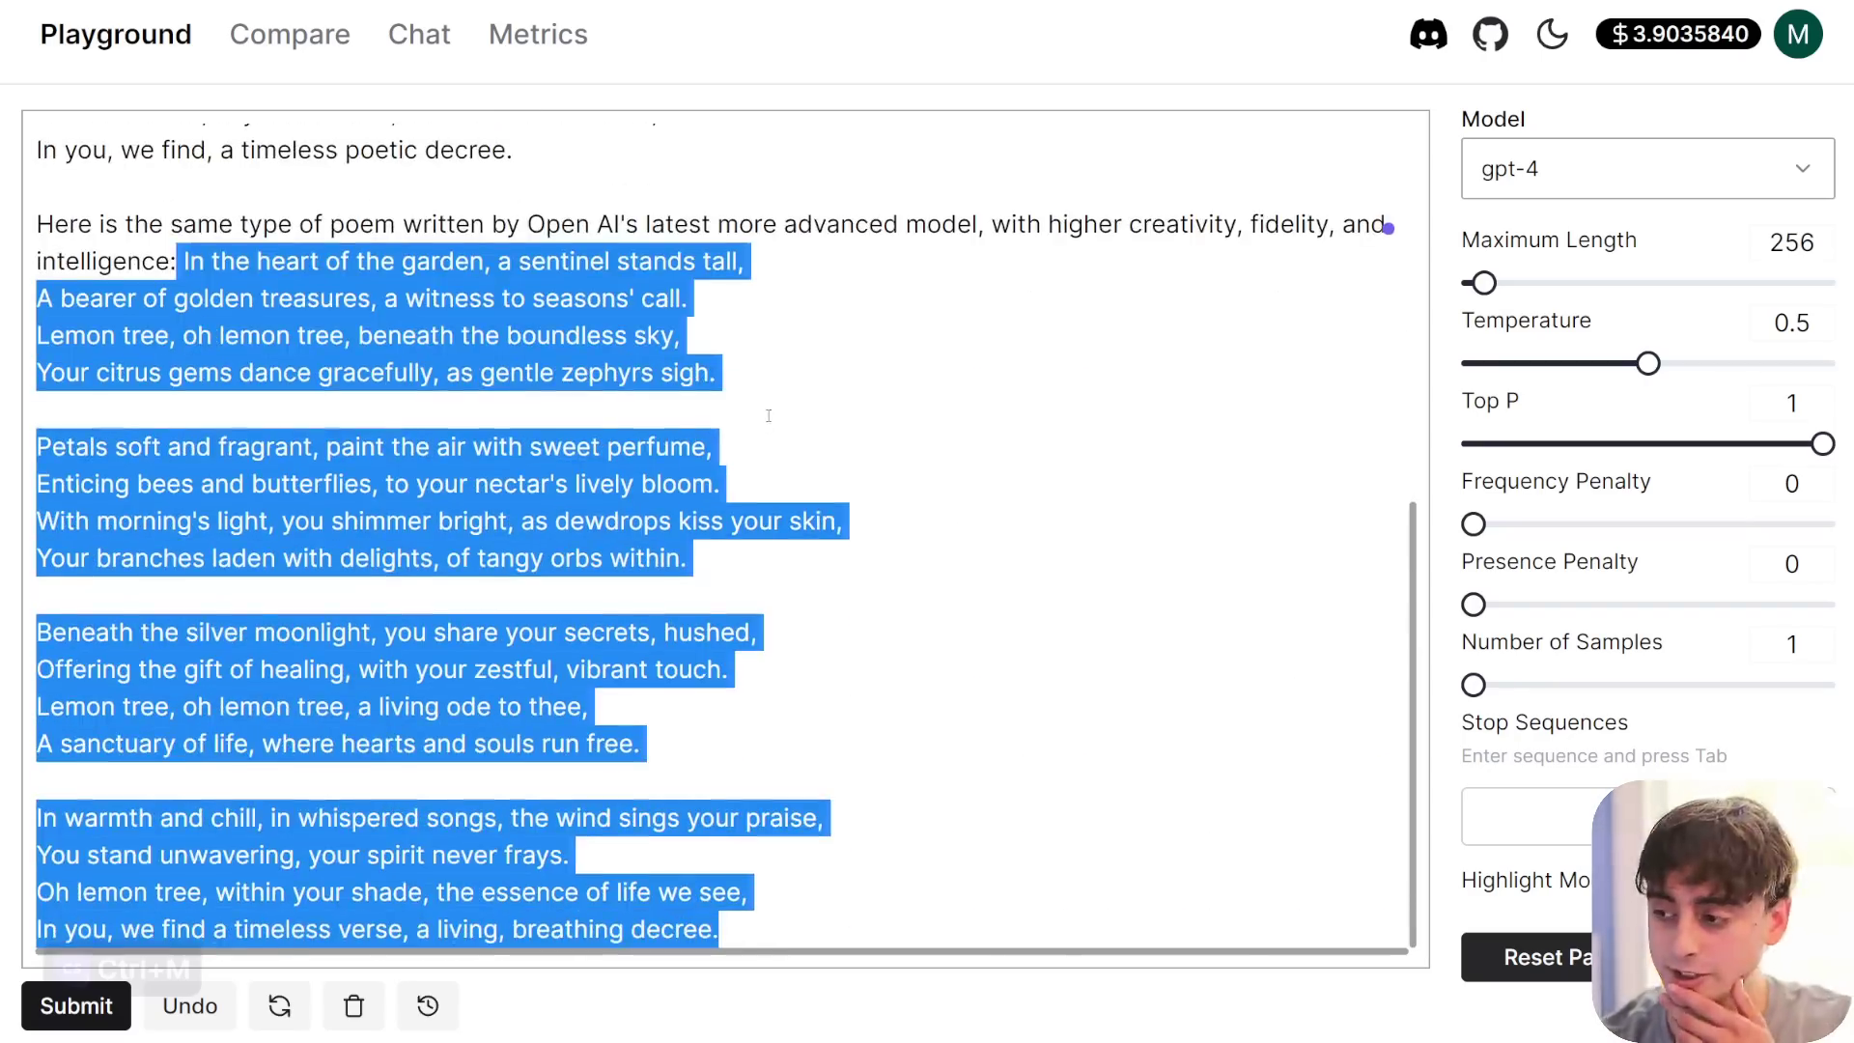
key(ctrl+a)
key(BackSpace)
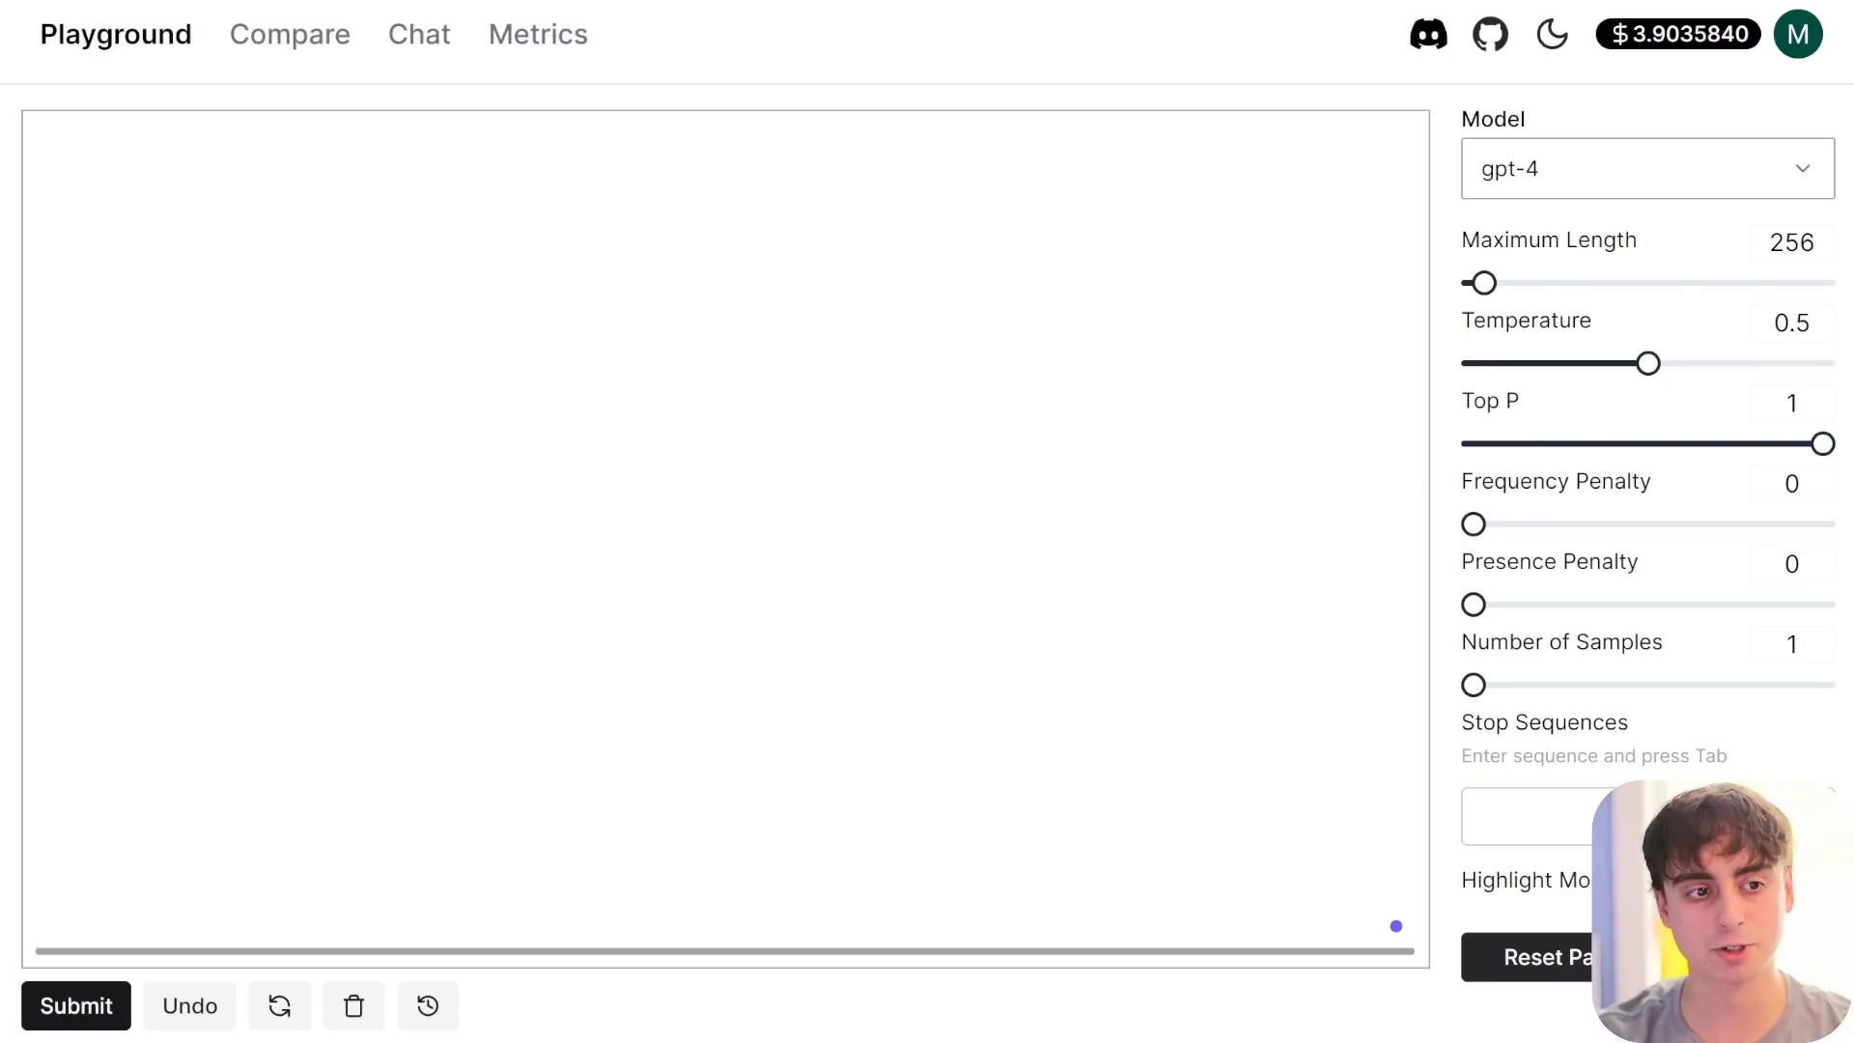
click(434, 35)
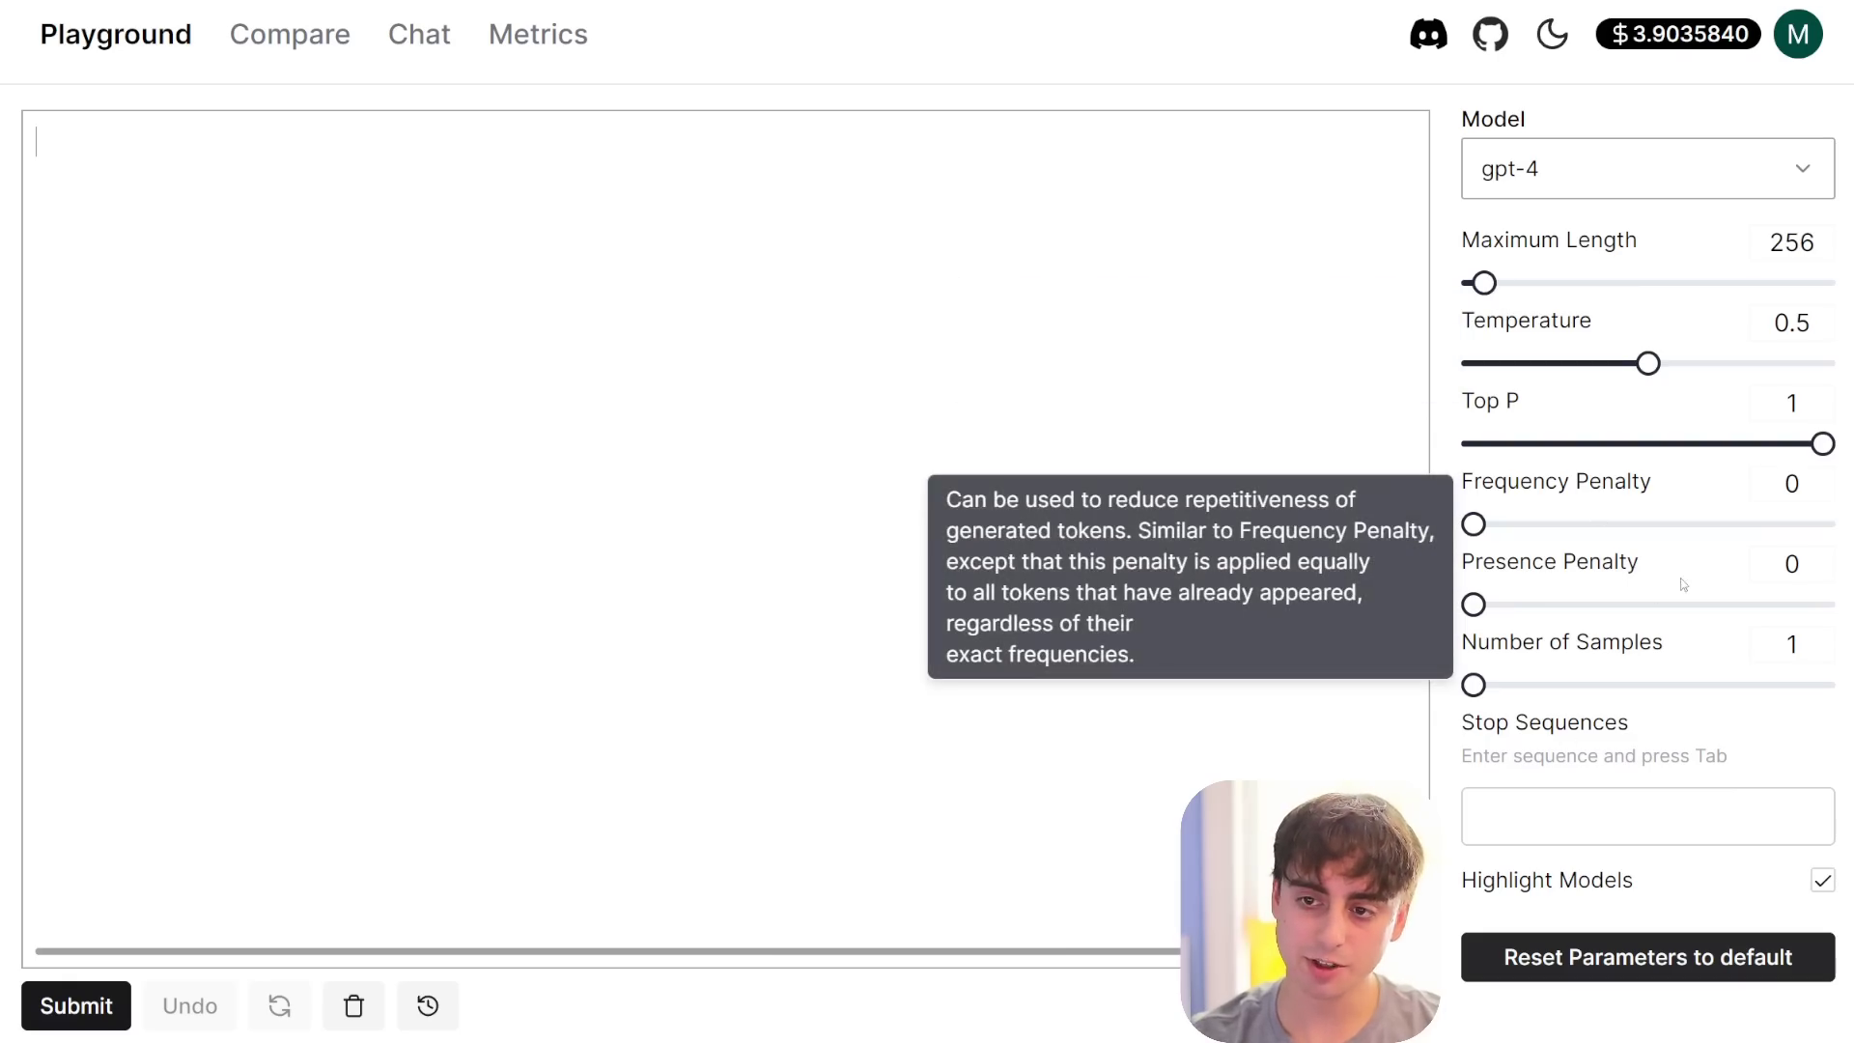
- Drag Maximum Length up to 8191, then back down to 238
mouse_move(1593, 404)
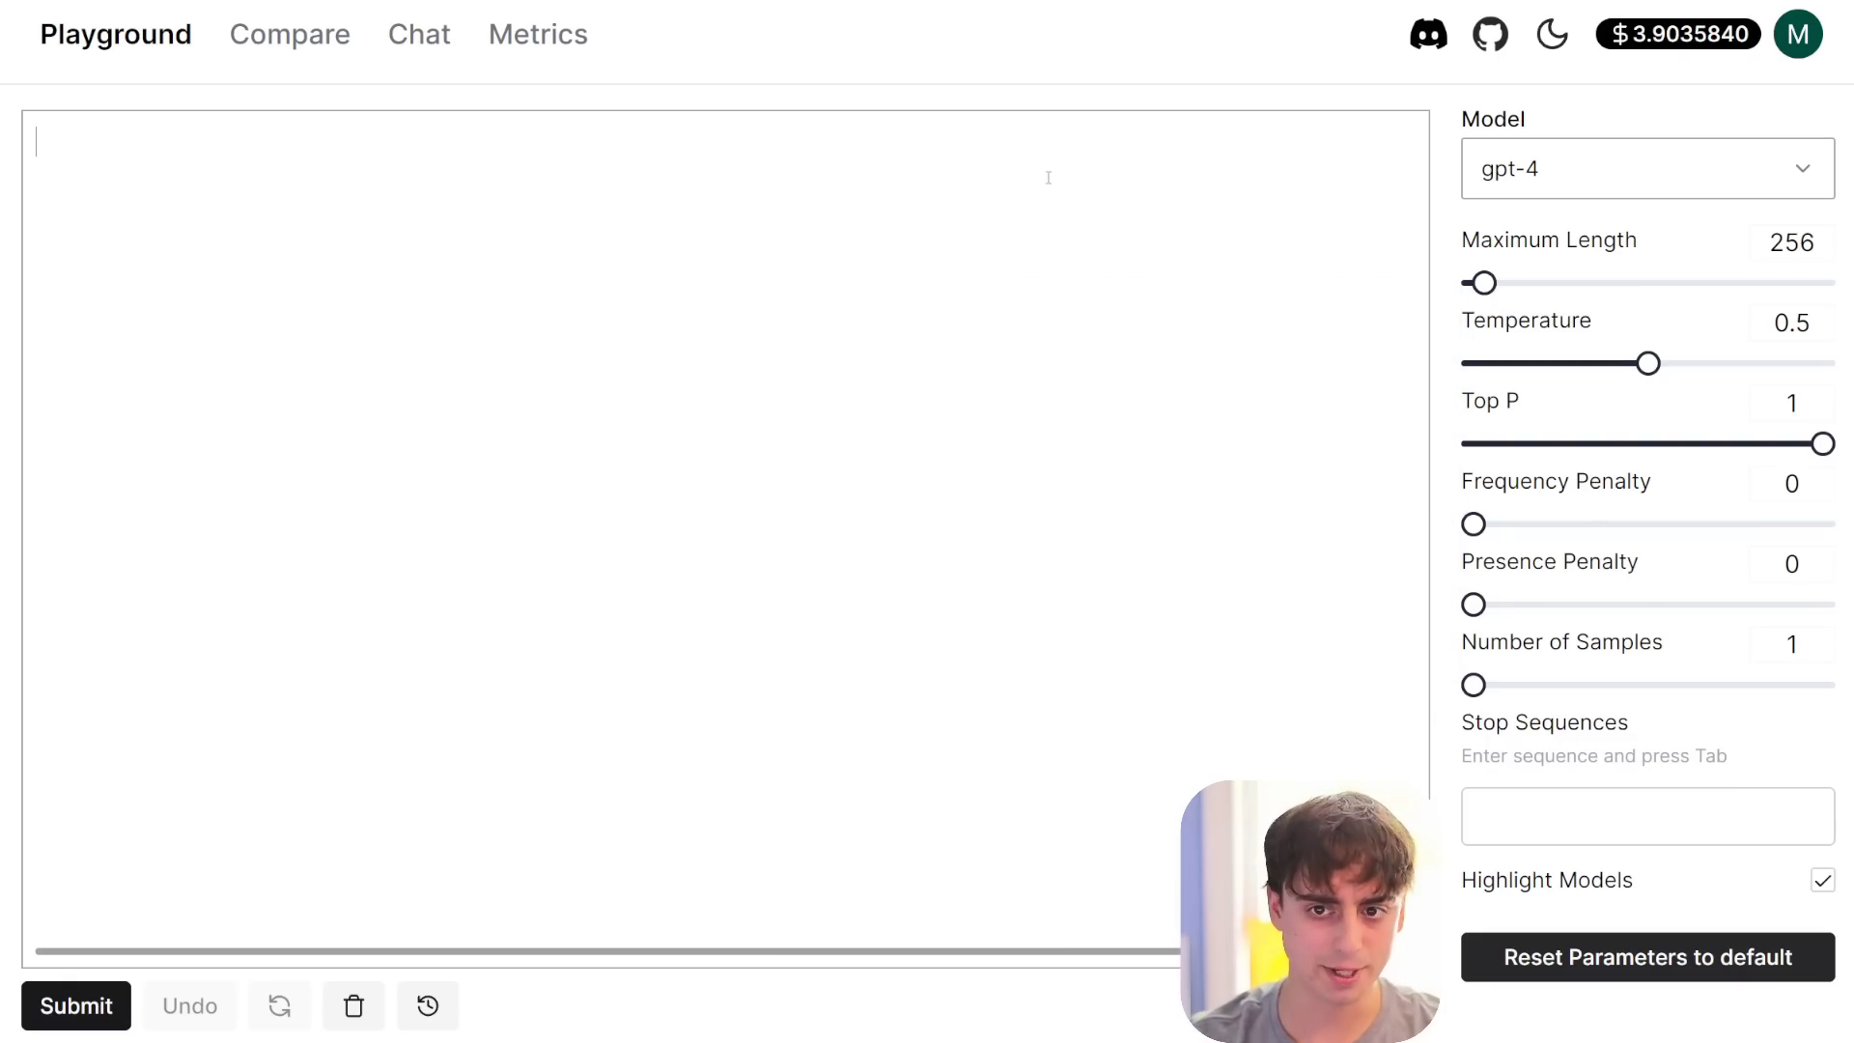
drag(1484, 283, 1825, 283)
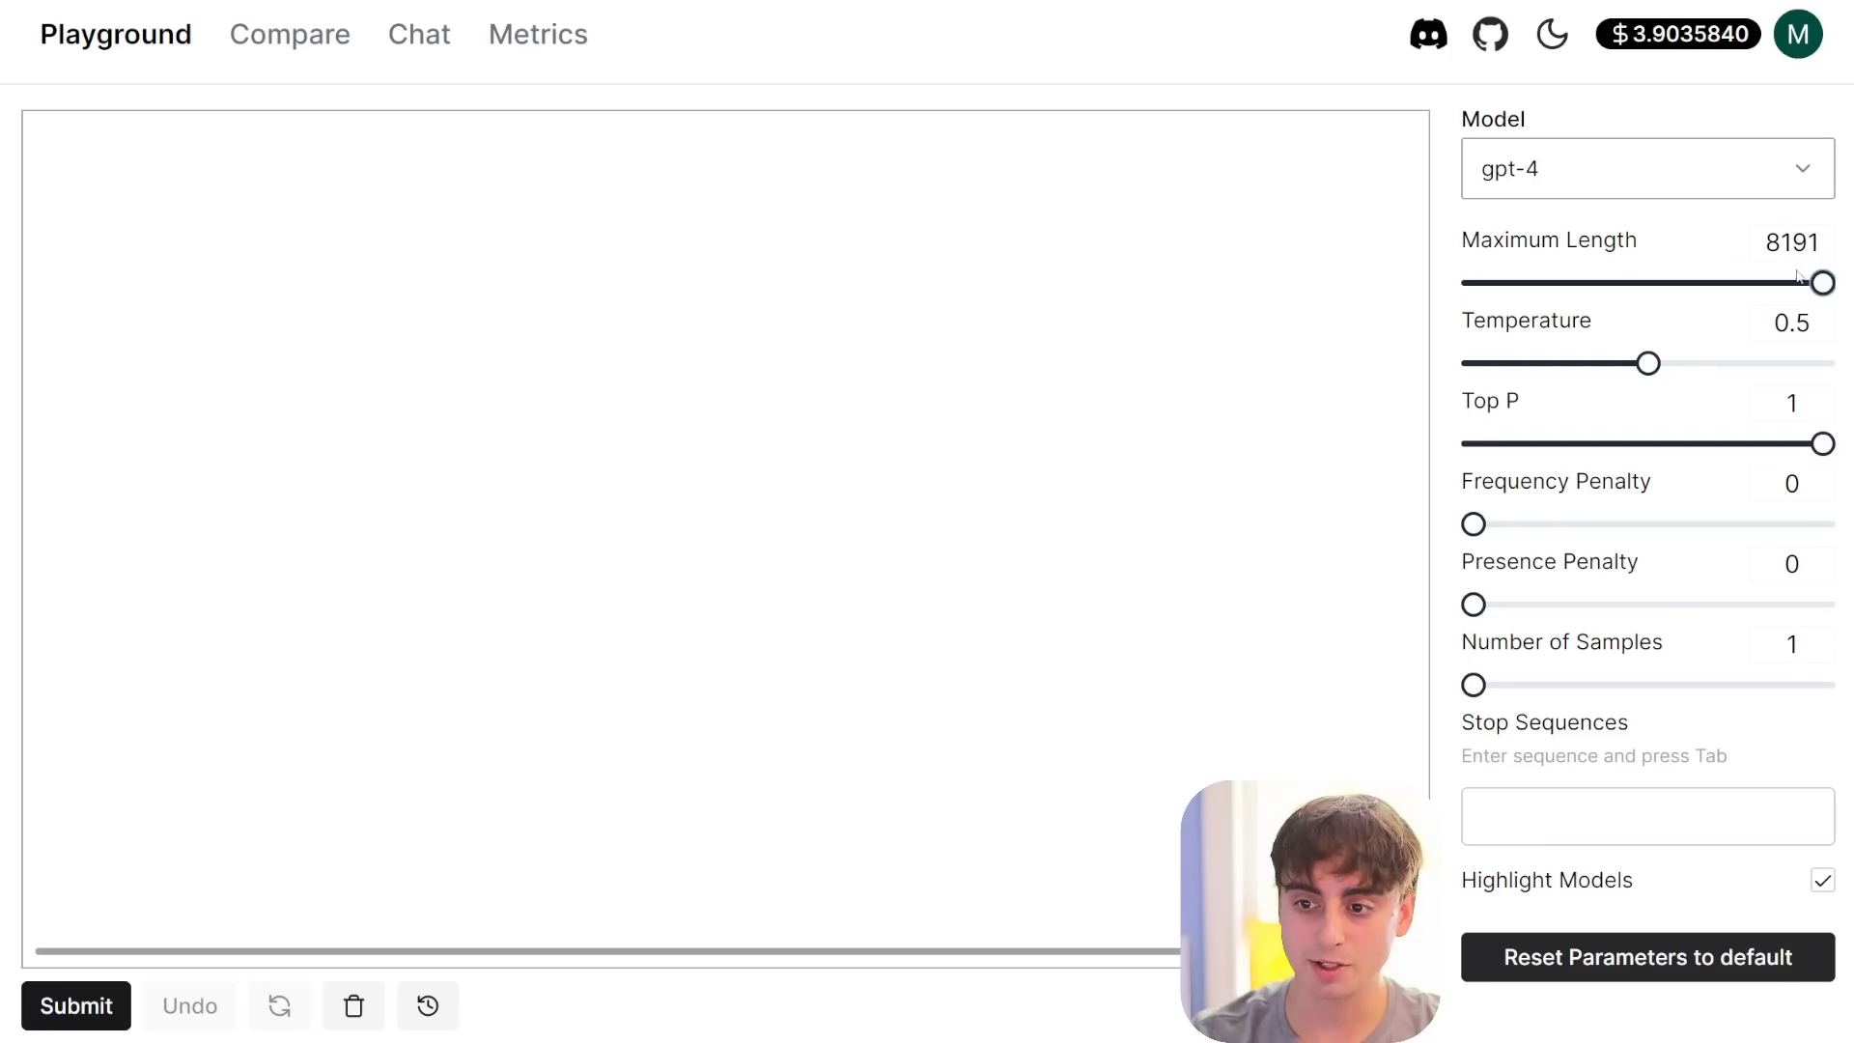
mouse_move(1780, 252)
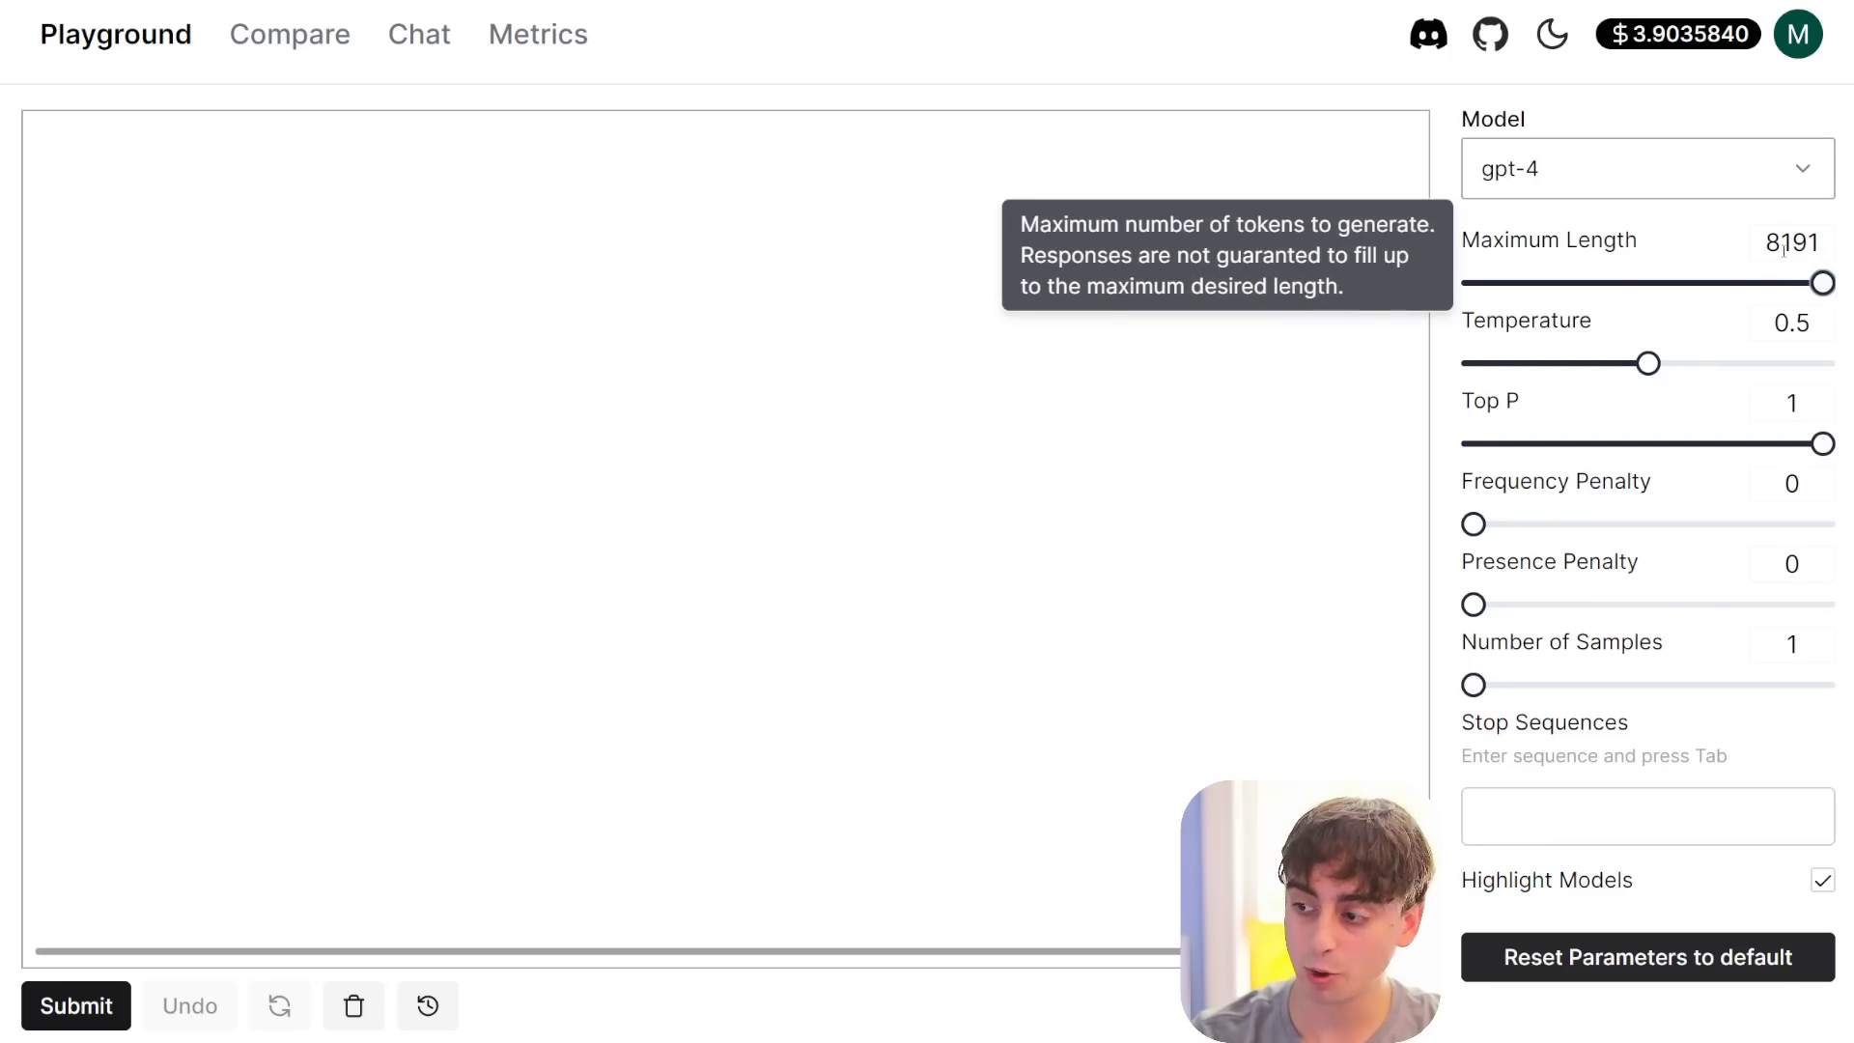
drag(1823, 283, 1466, 300)
- Test gpt-4 with the prompt 'hi', then delete the 'hiHello' result
click(790, 319)
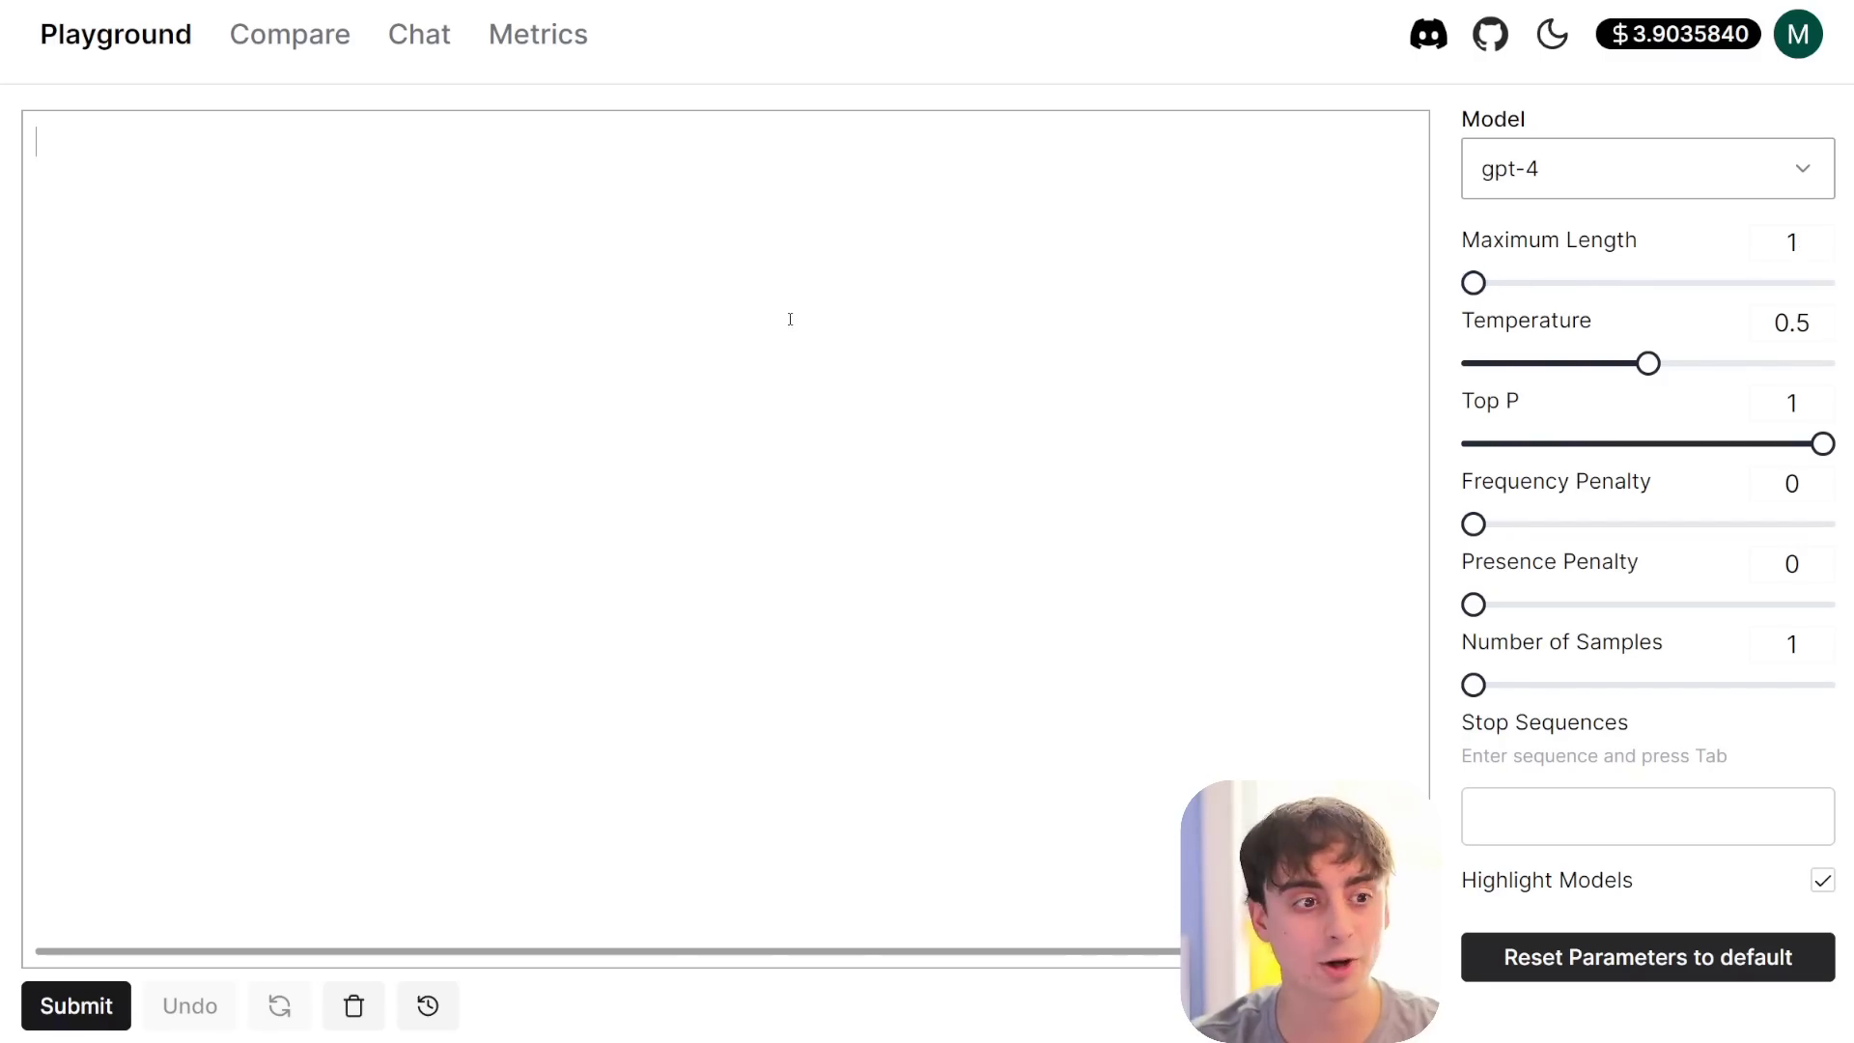
text(hi)
click(79, 1006)
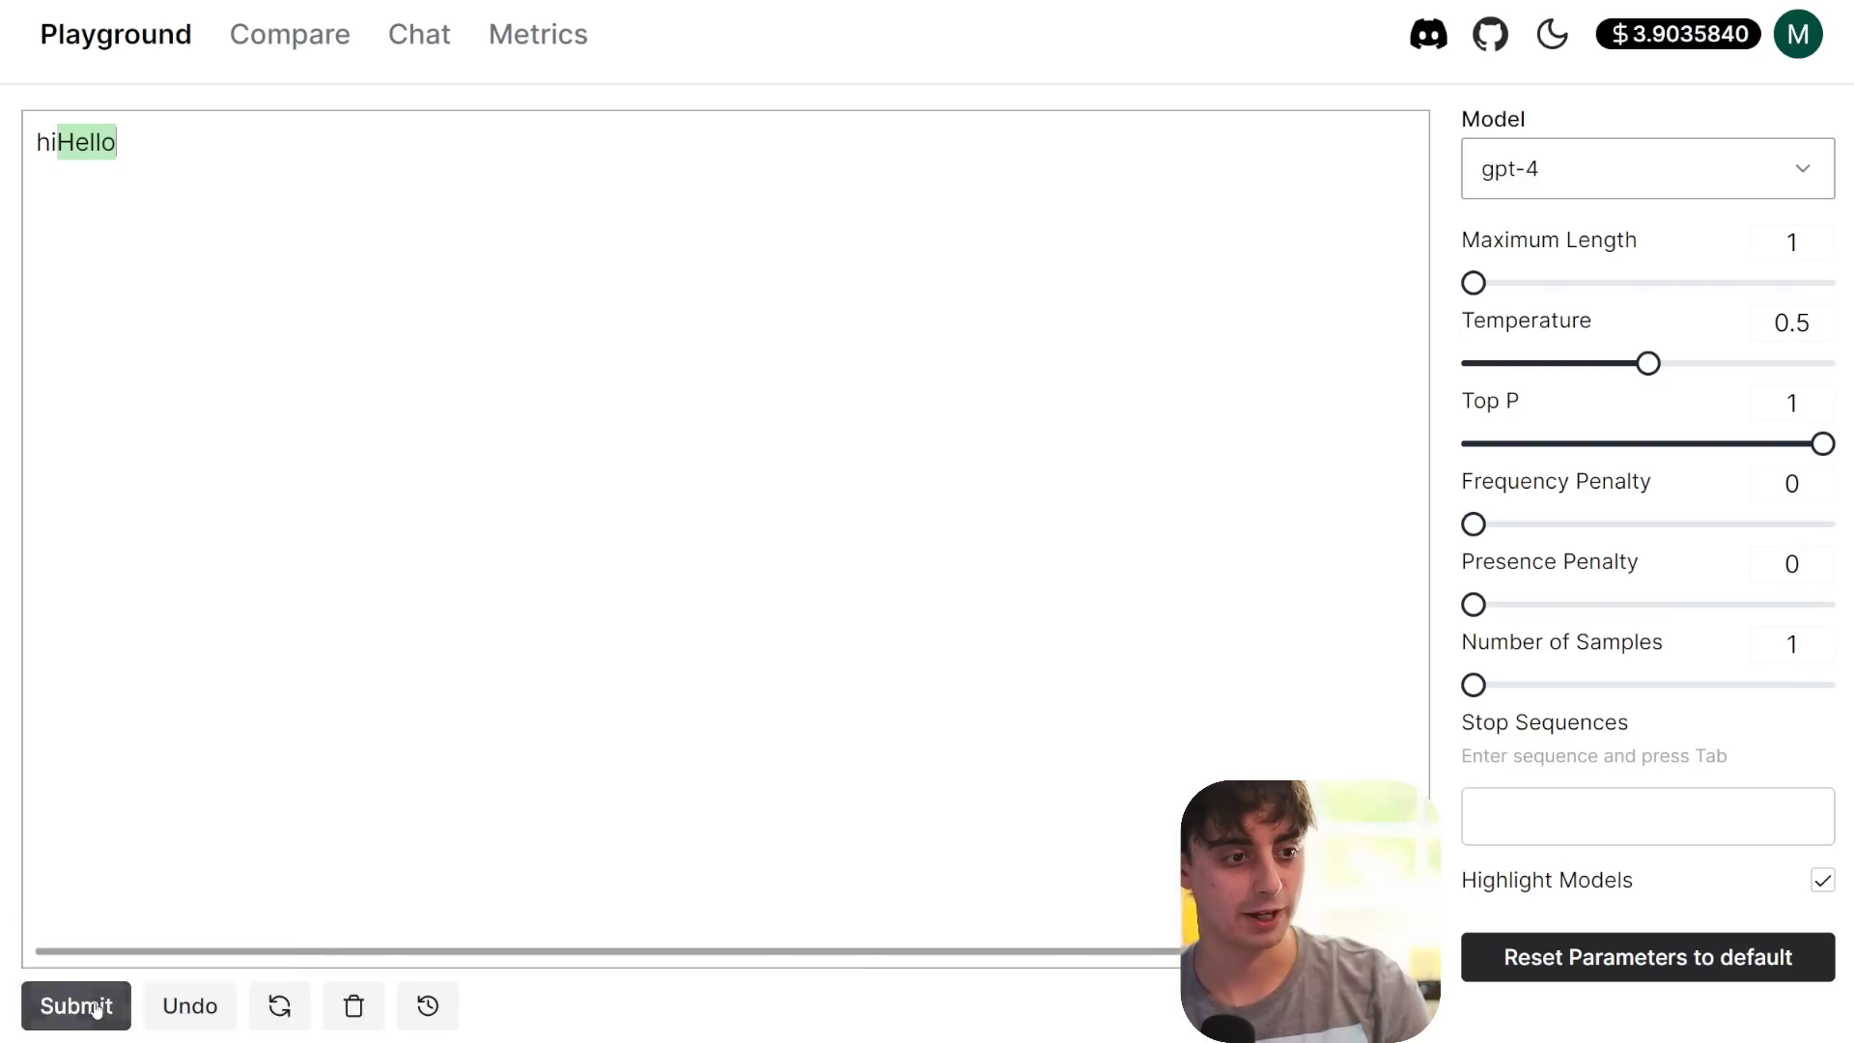
drag(117, 143, 37, 143)
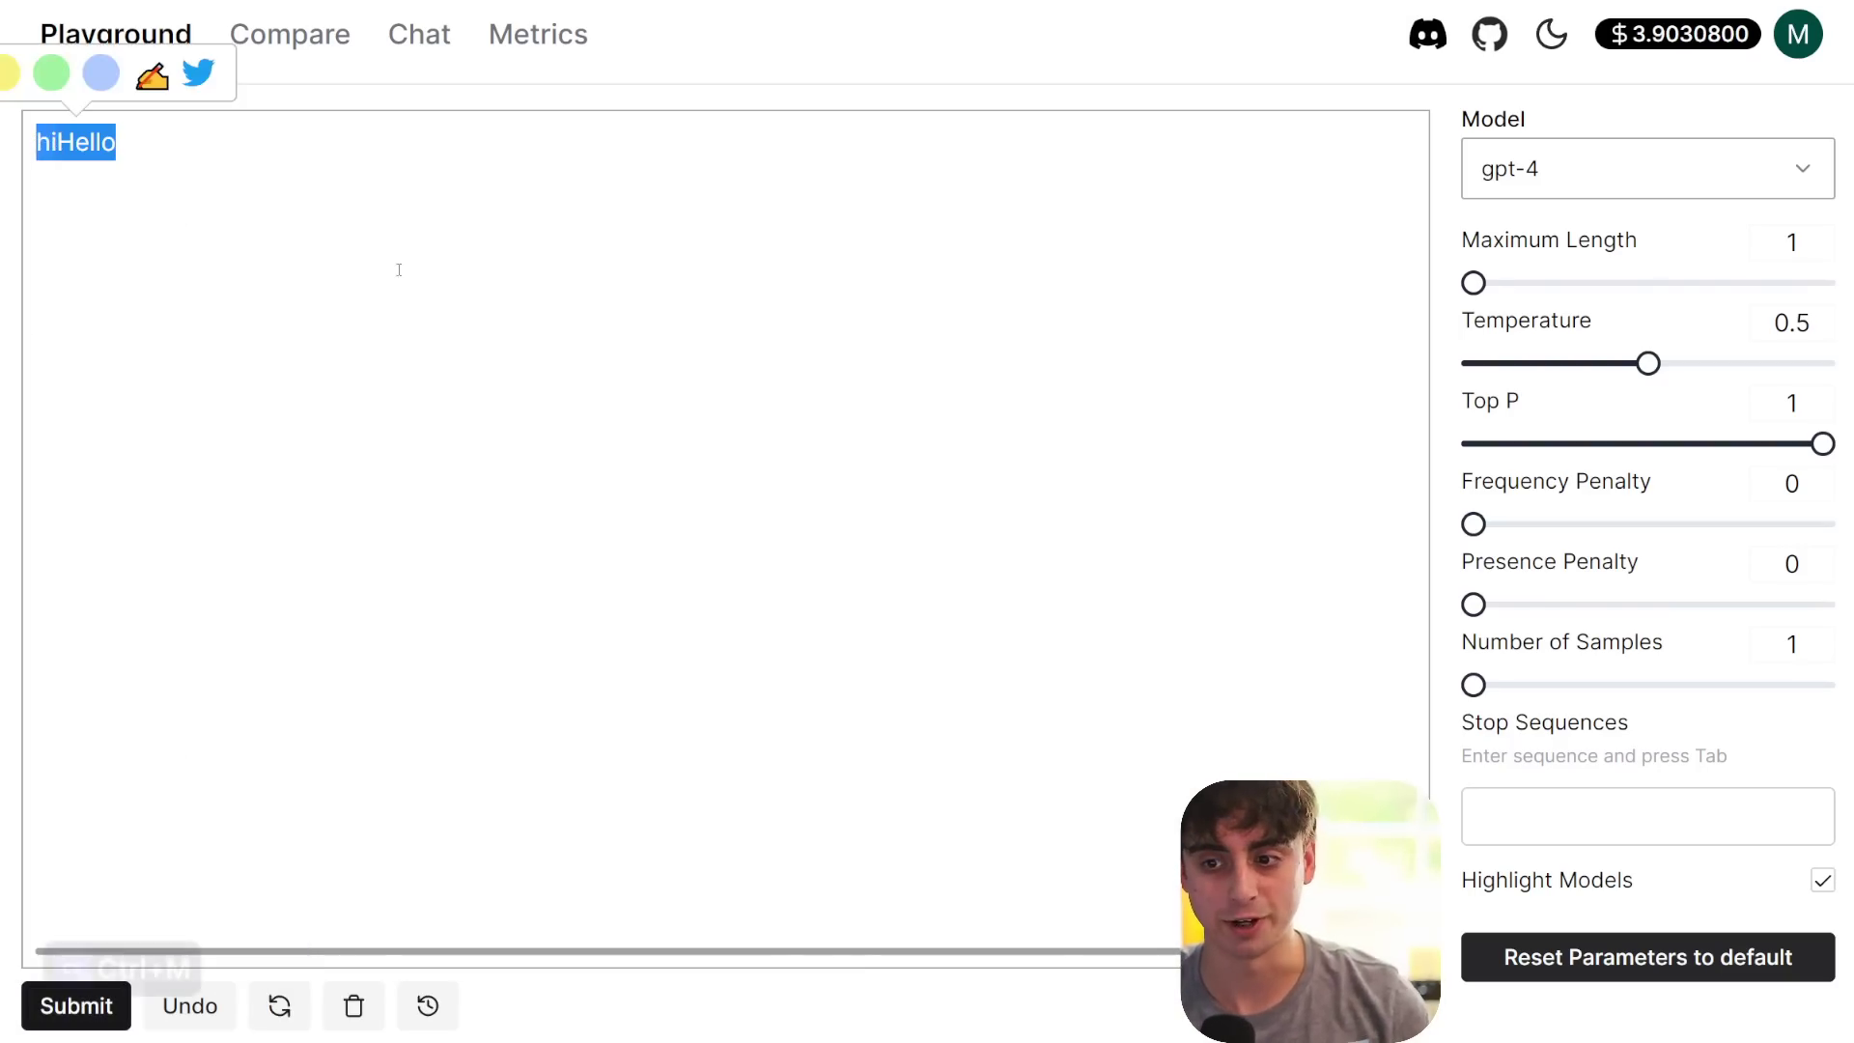
key(BackSpace)
click(1484, 283)
- Set Temperature to 0.46, keep Number of Samples at 1, and leave gpt-4 selected
mouse_move(1644, 362)
mouse_down()
mouse_move(1823, 363)
mouse_move(1455, 391)
mouse_move(1634, 365)
mouse_up()
mouse_move(1556, 512)
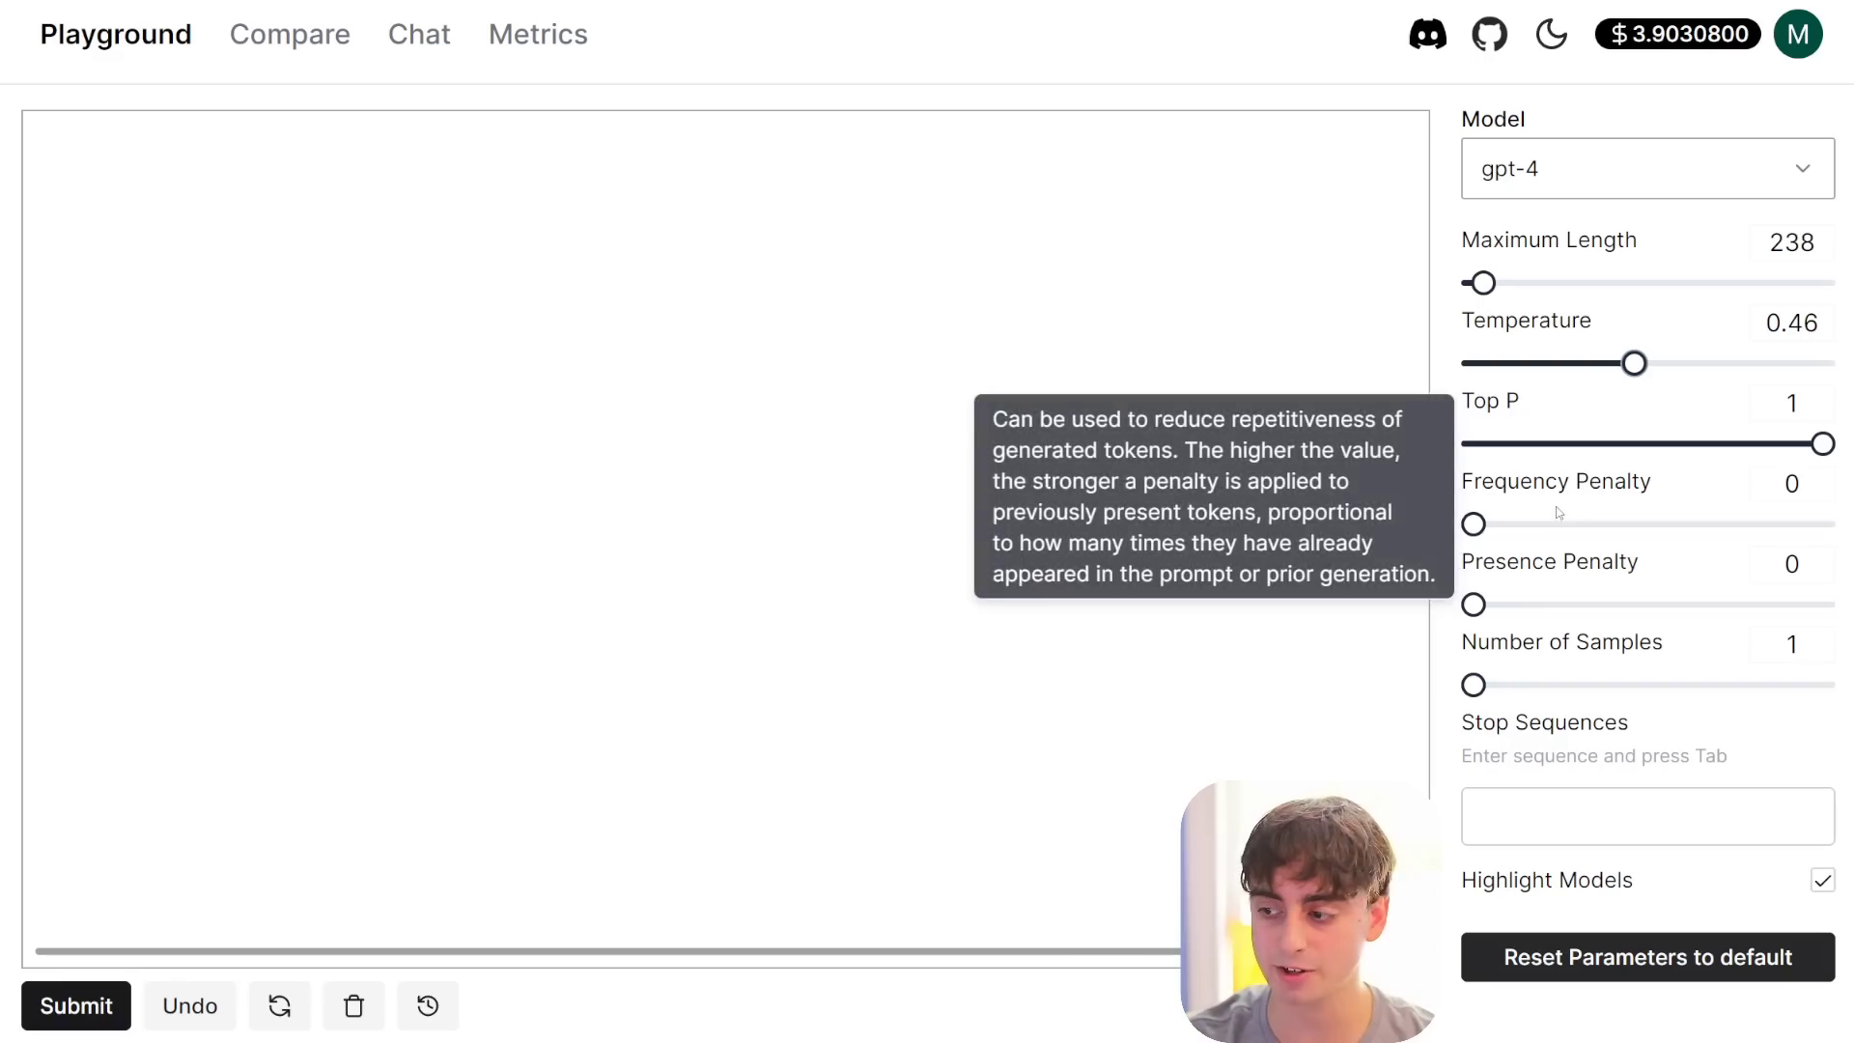
mouse_move(1488, 425)
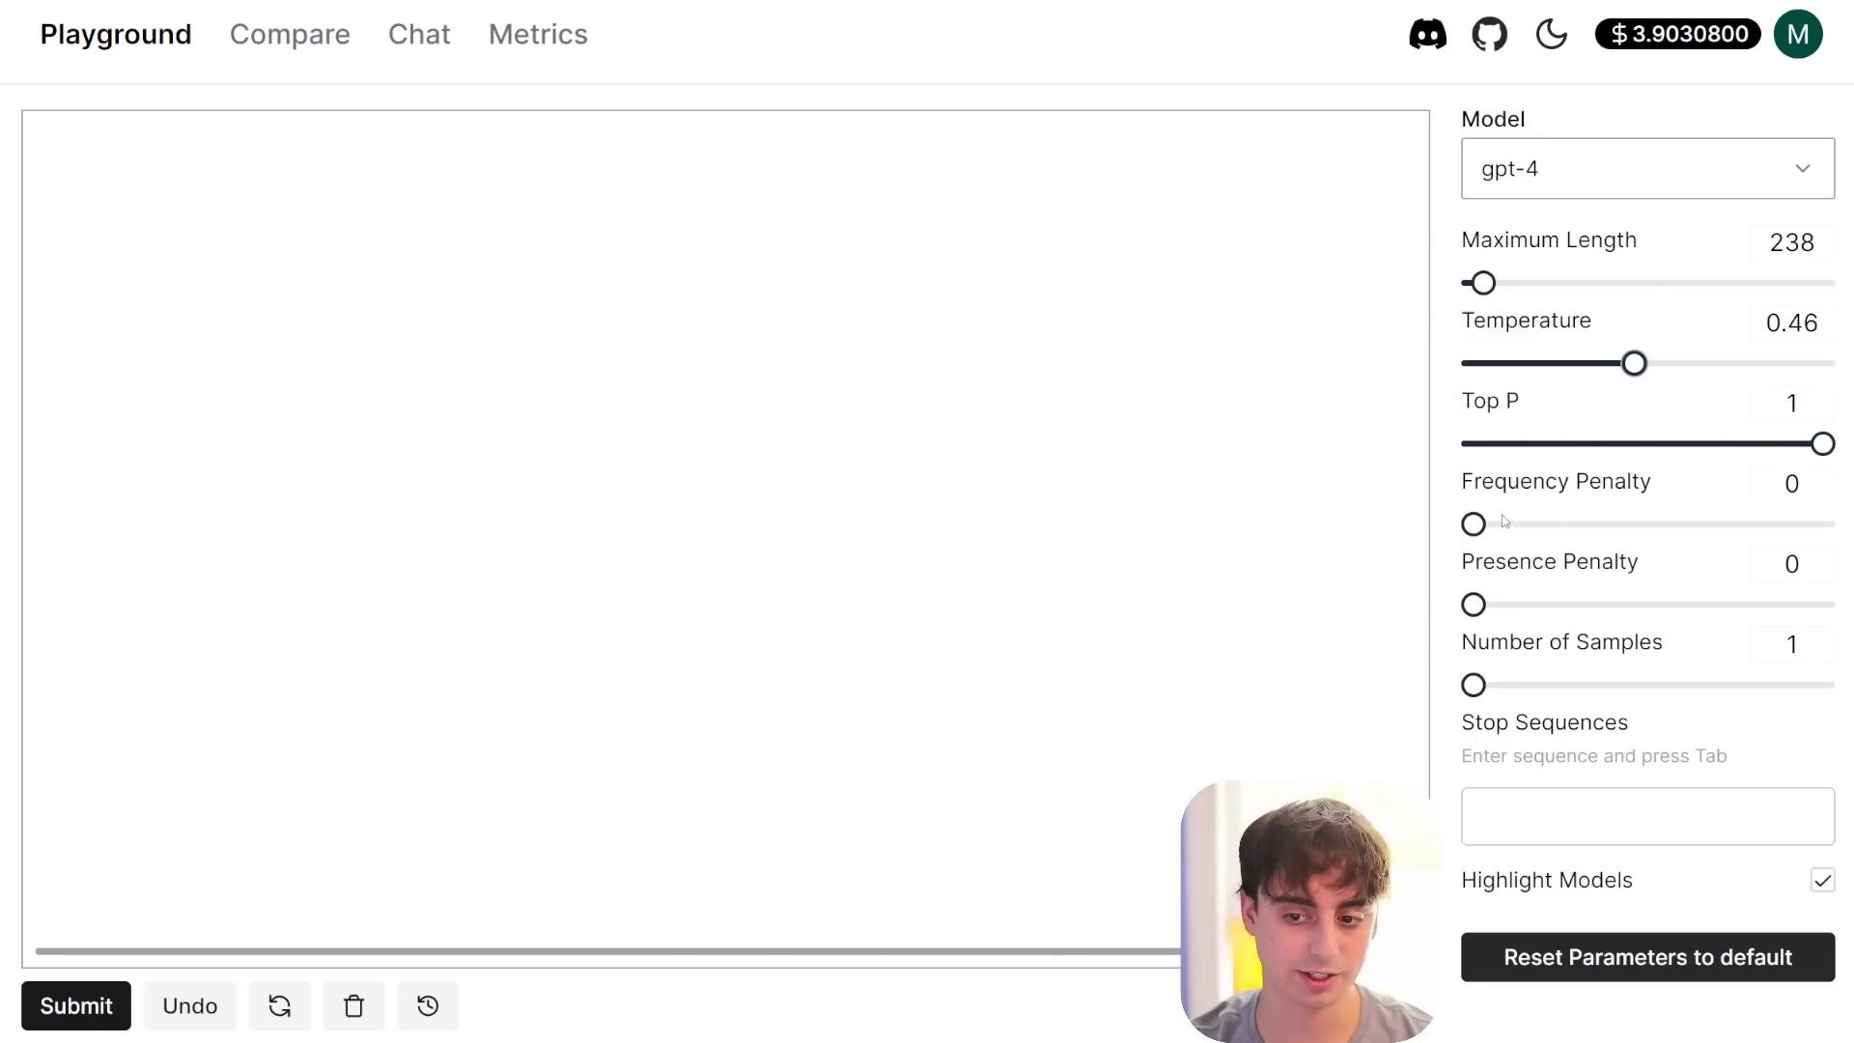
mouse_move(1525, 578)
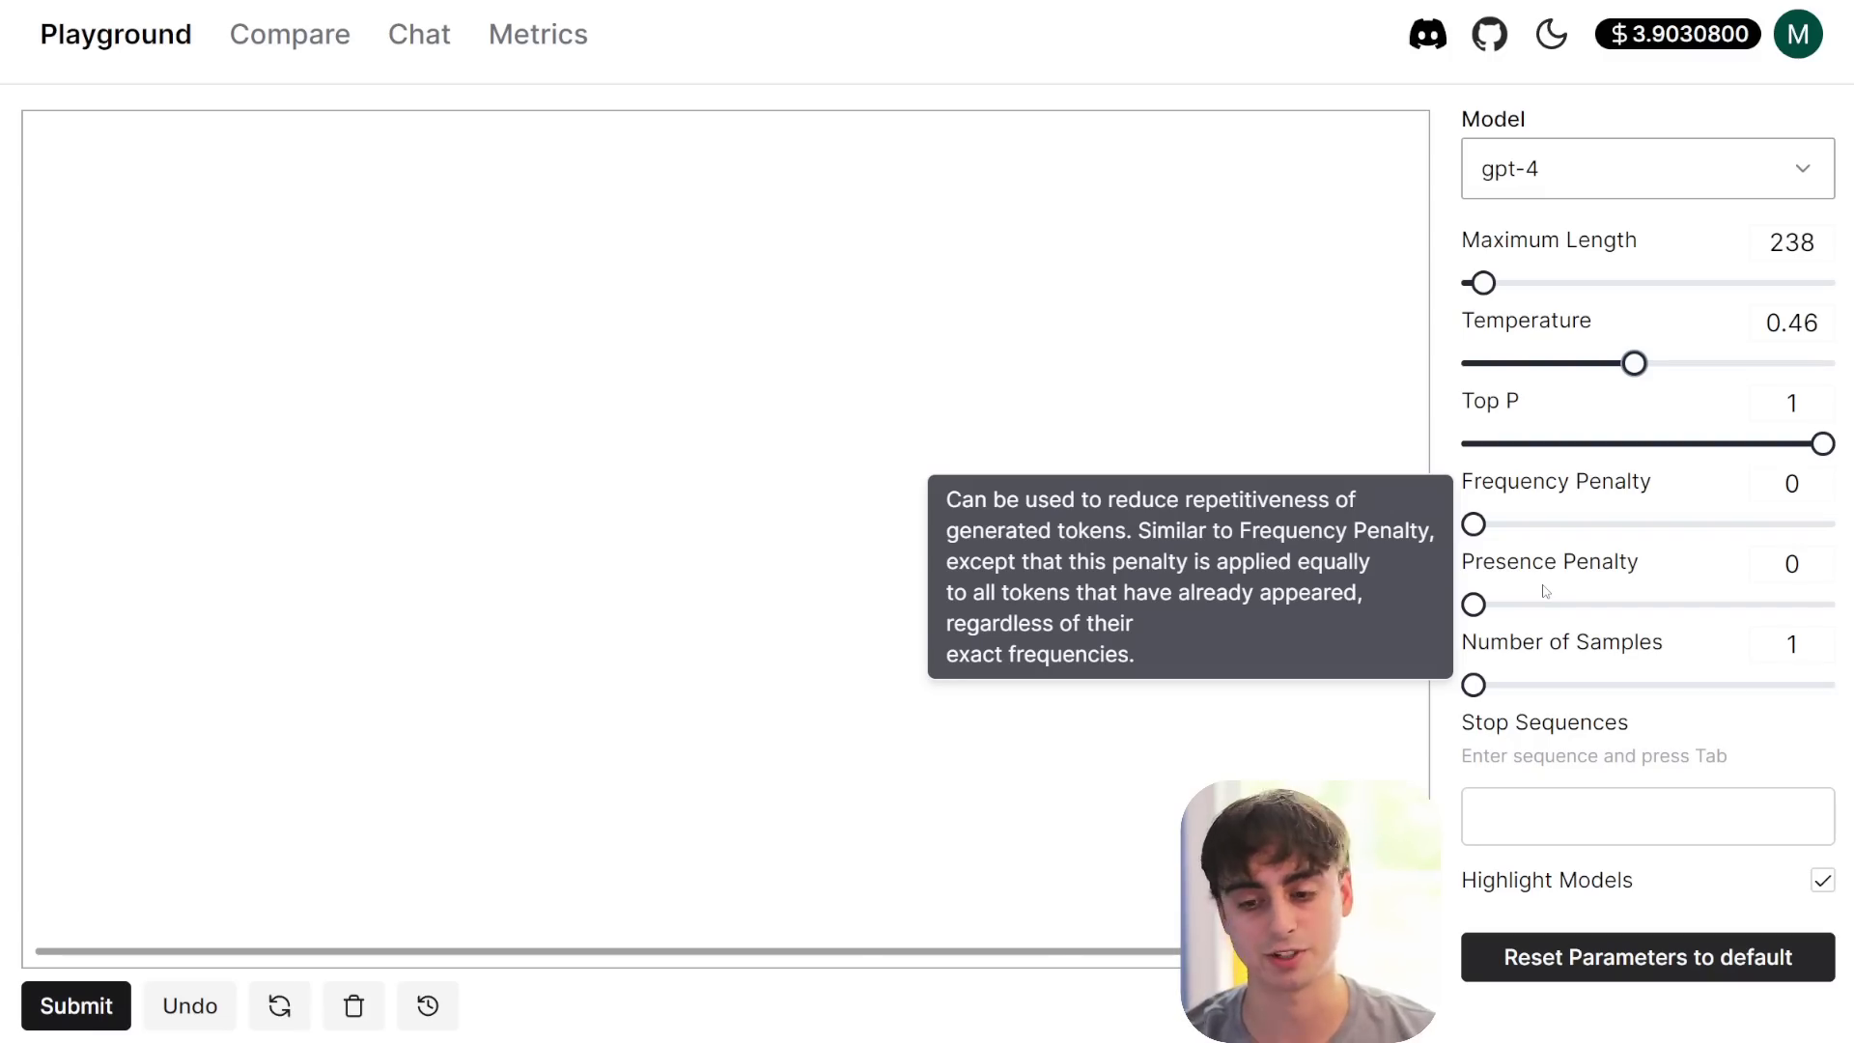
drag(1474, 684, 1830, 687)
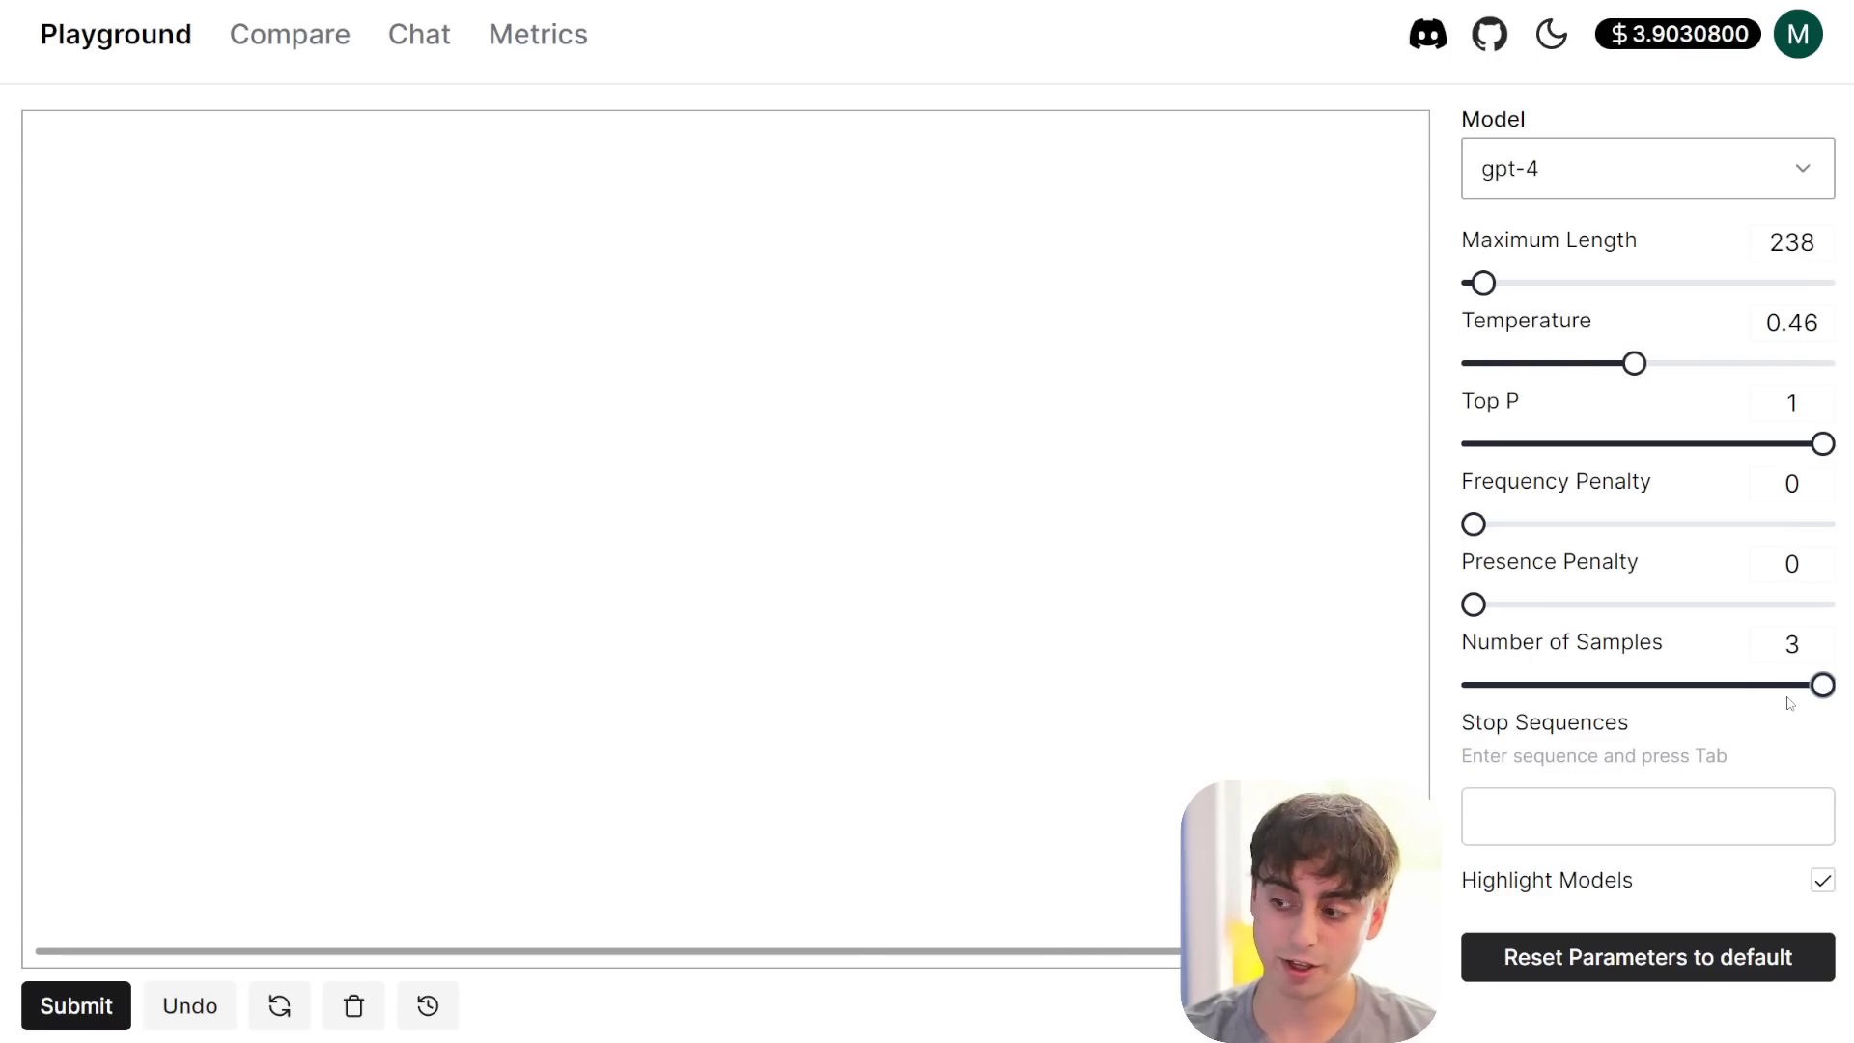
key(Left)
key(Left)
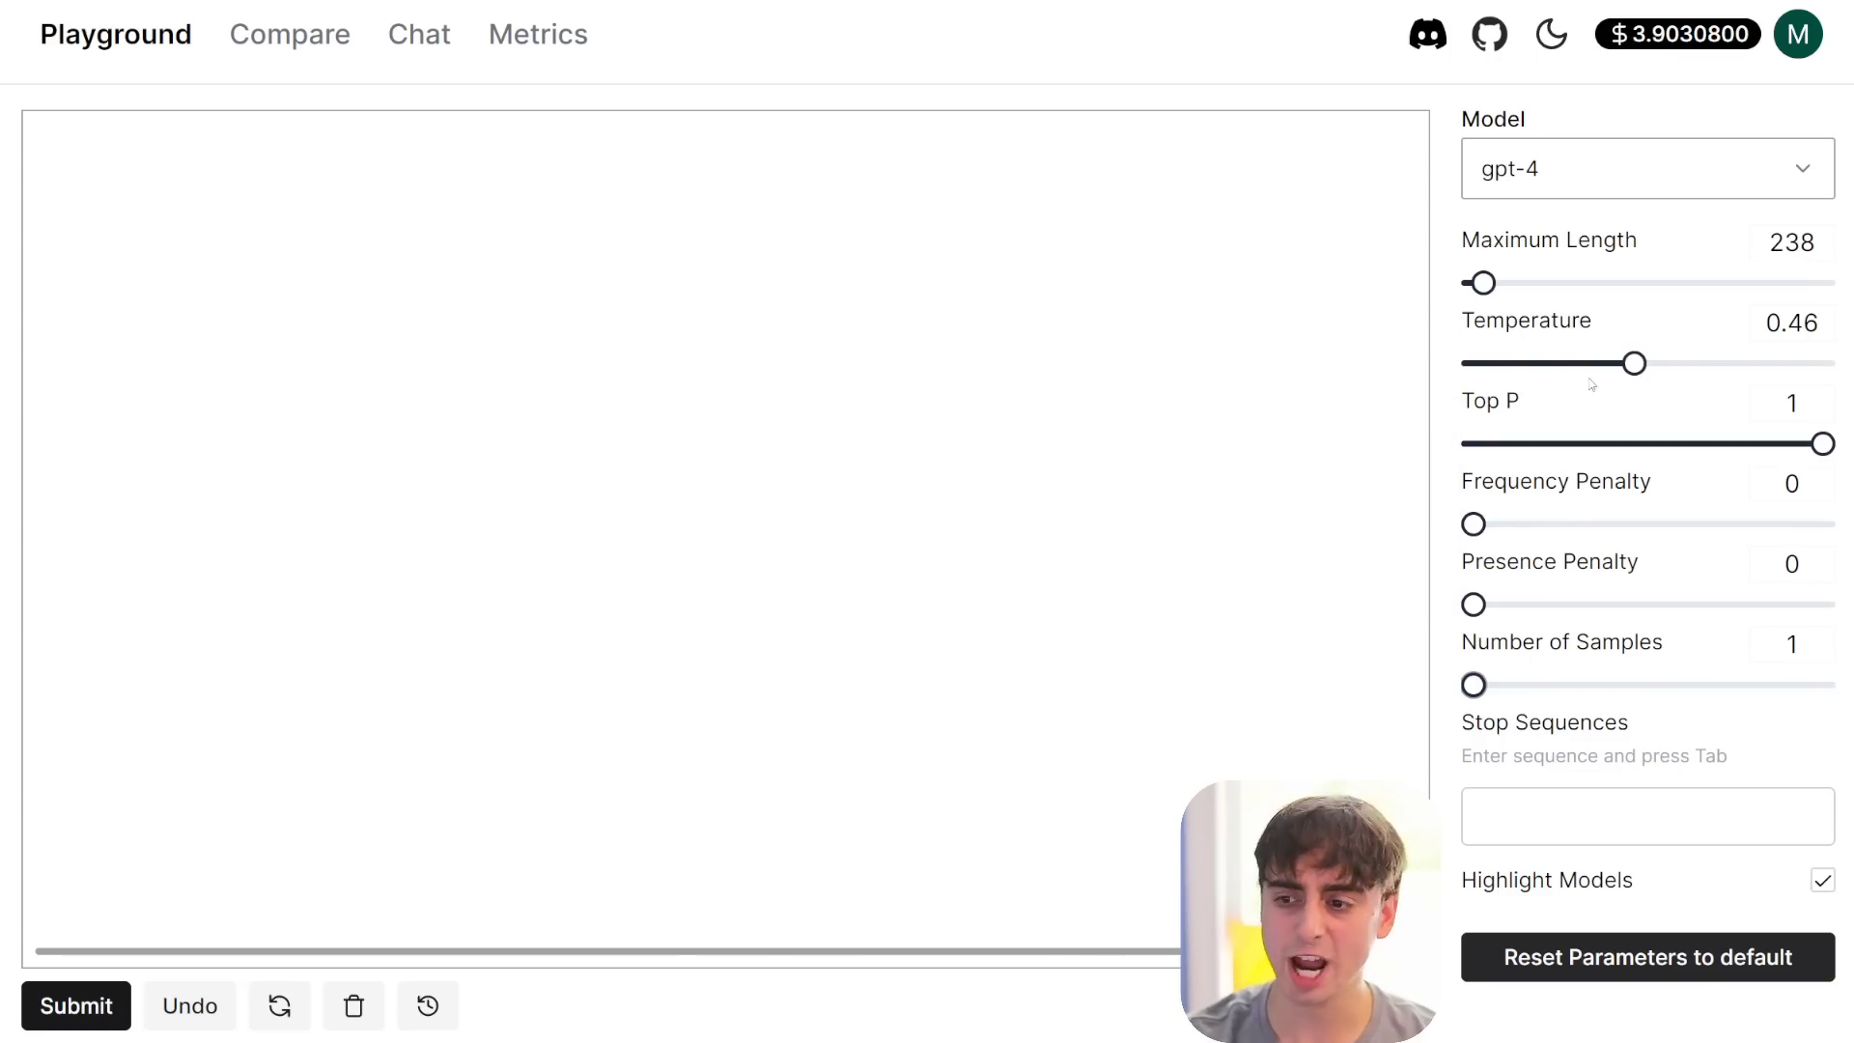
click(1600, 188)
click(1598, 181)
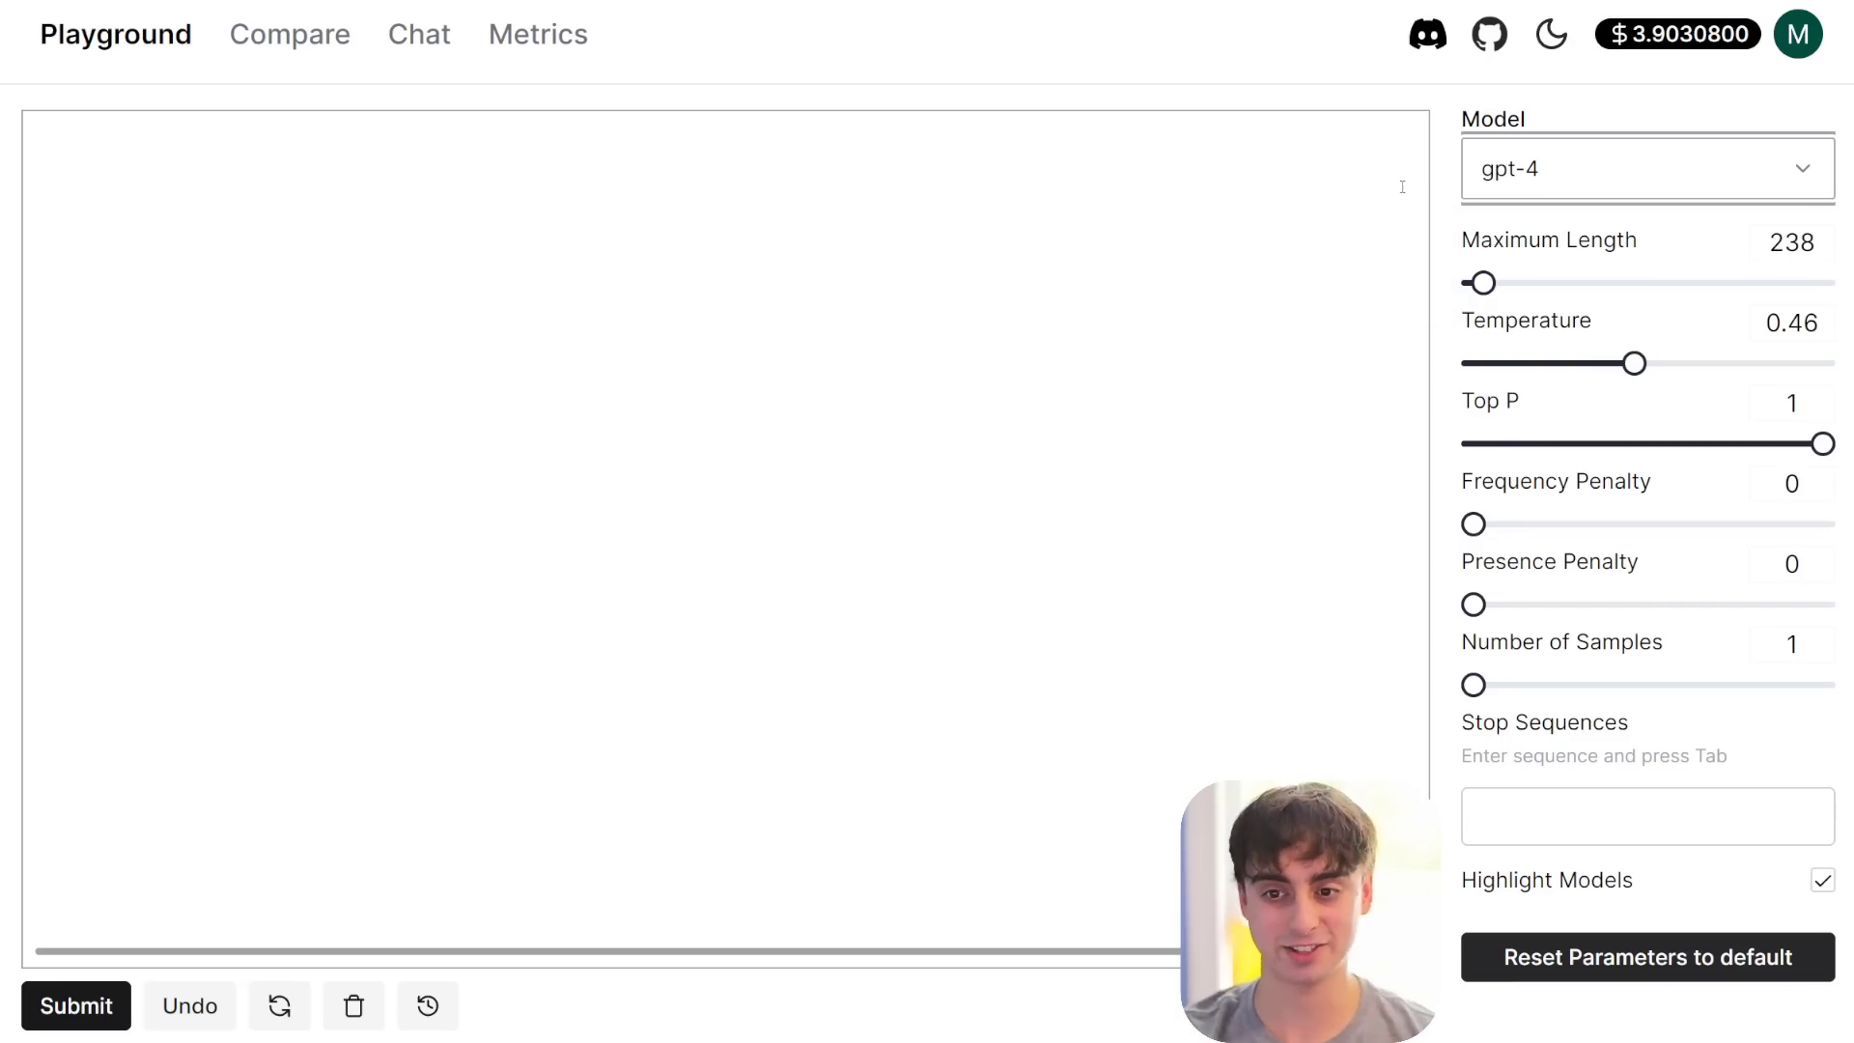
click(1569, 156)
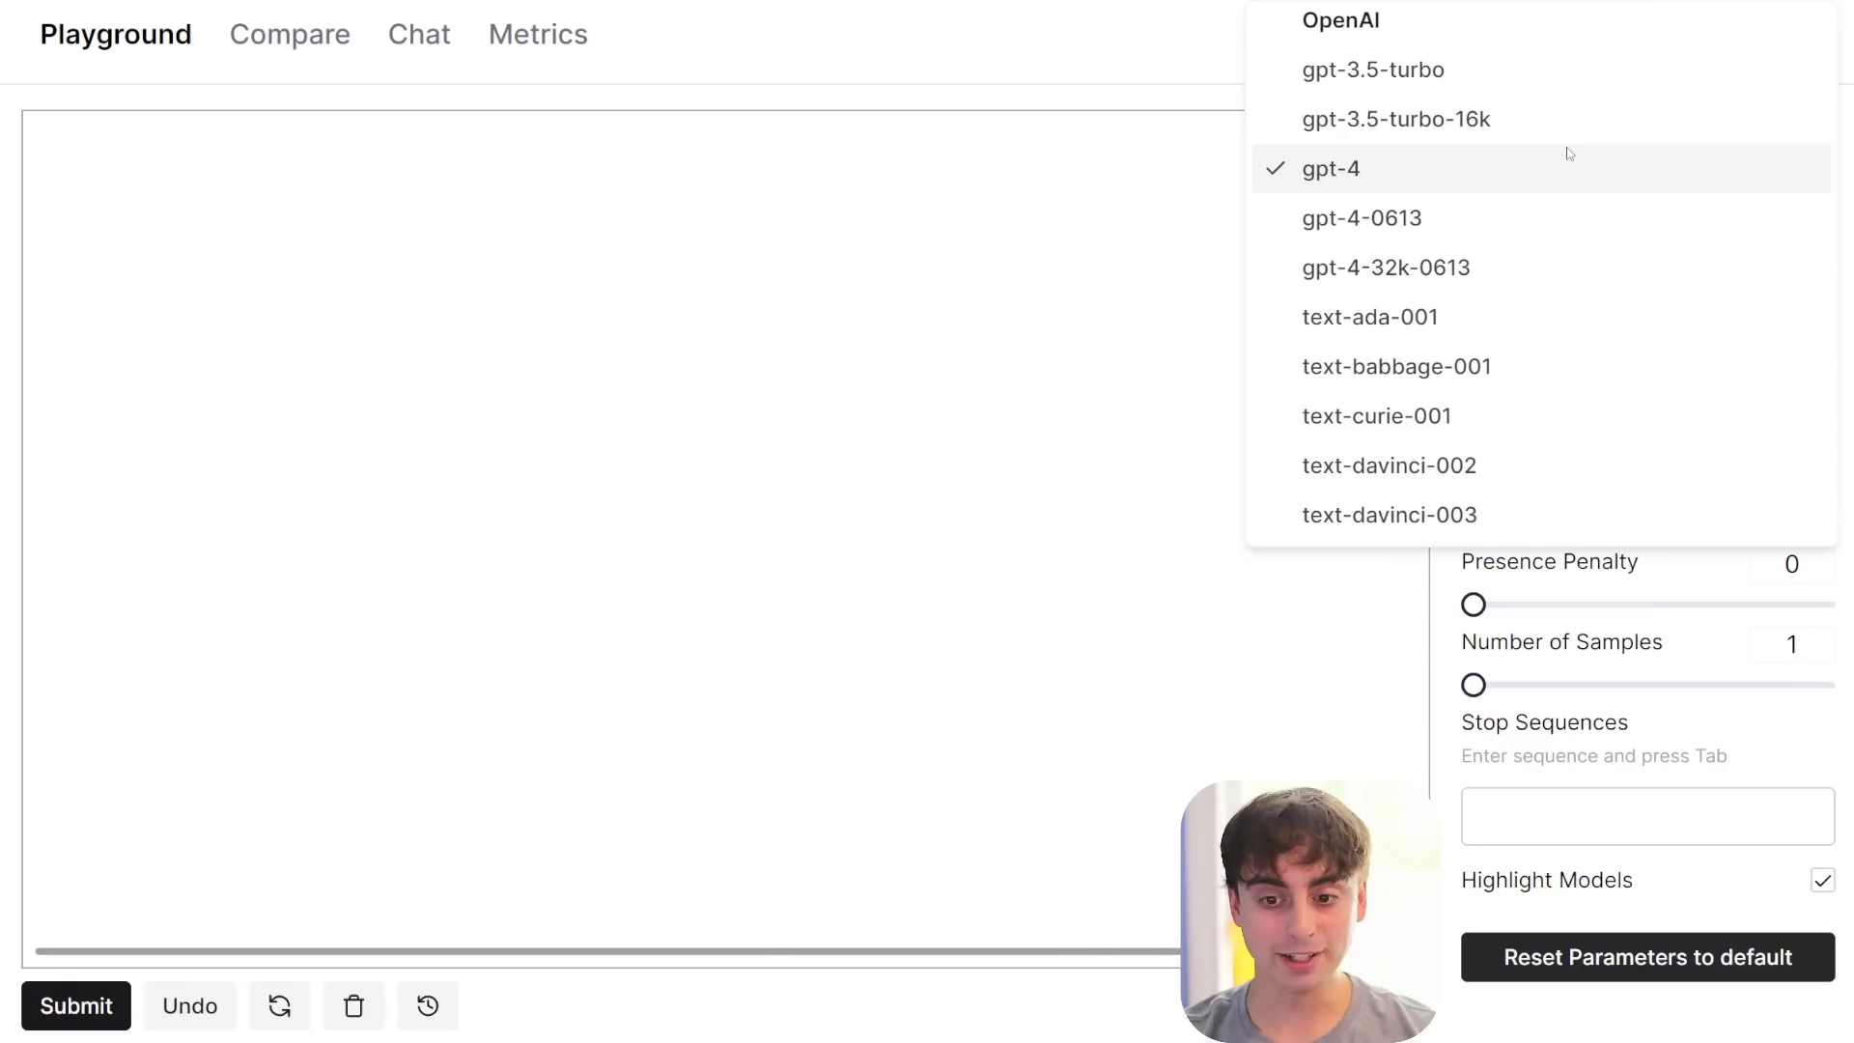
- Choose gpt-4-32k-0613 and adjust Maximum Length from about 15098 to 18957
click(1362, 292)
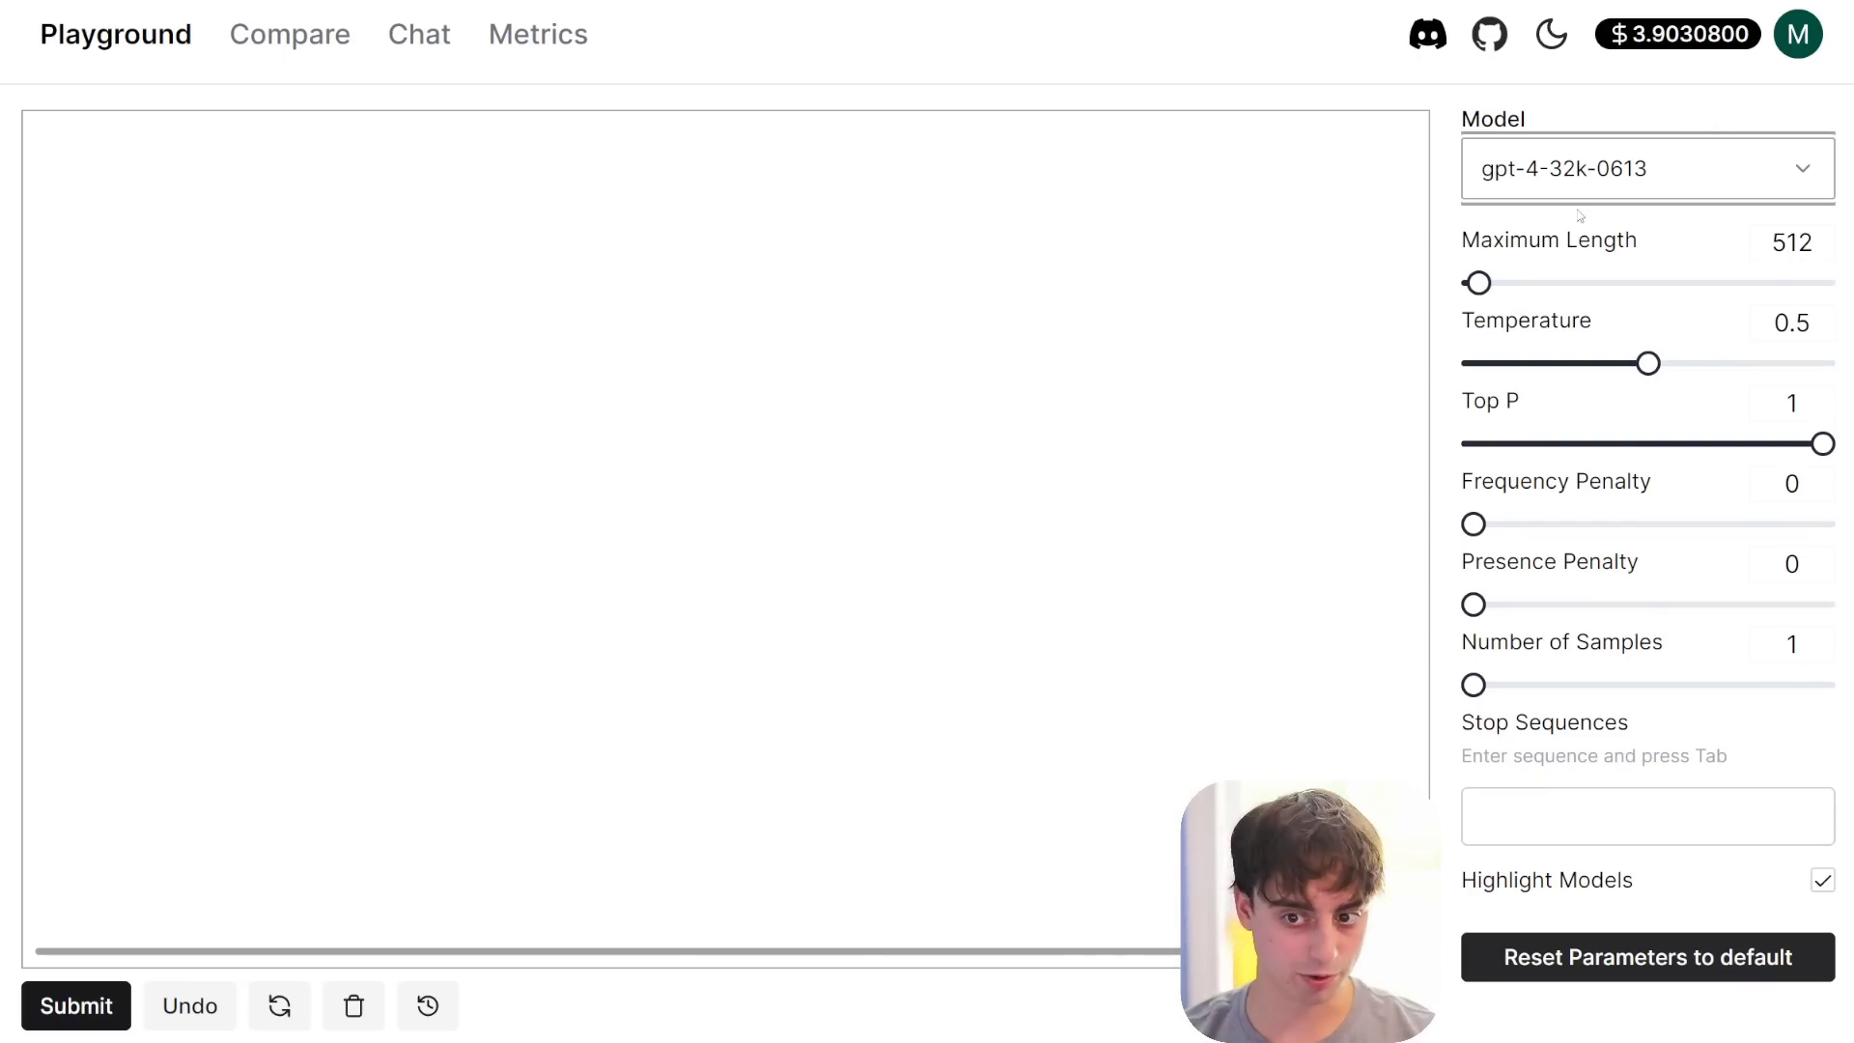
drag(1479, 282, 1653, 285)
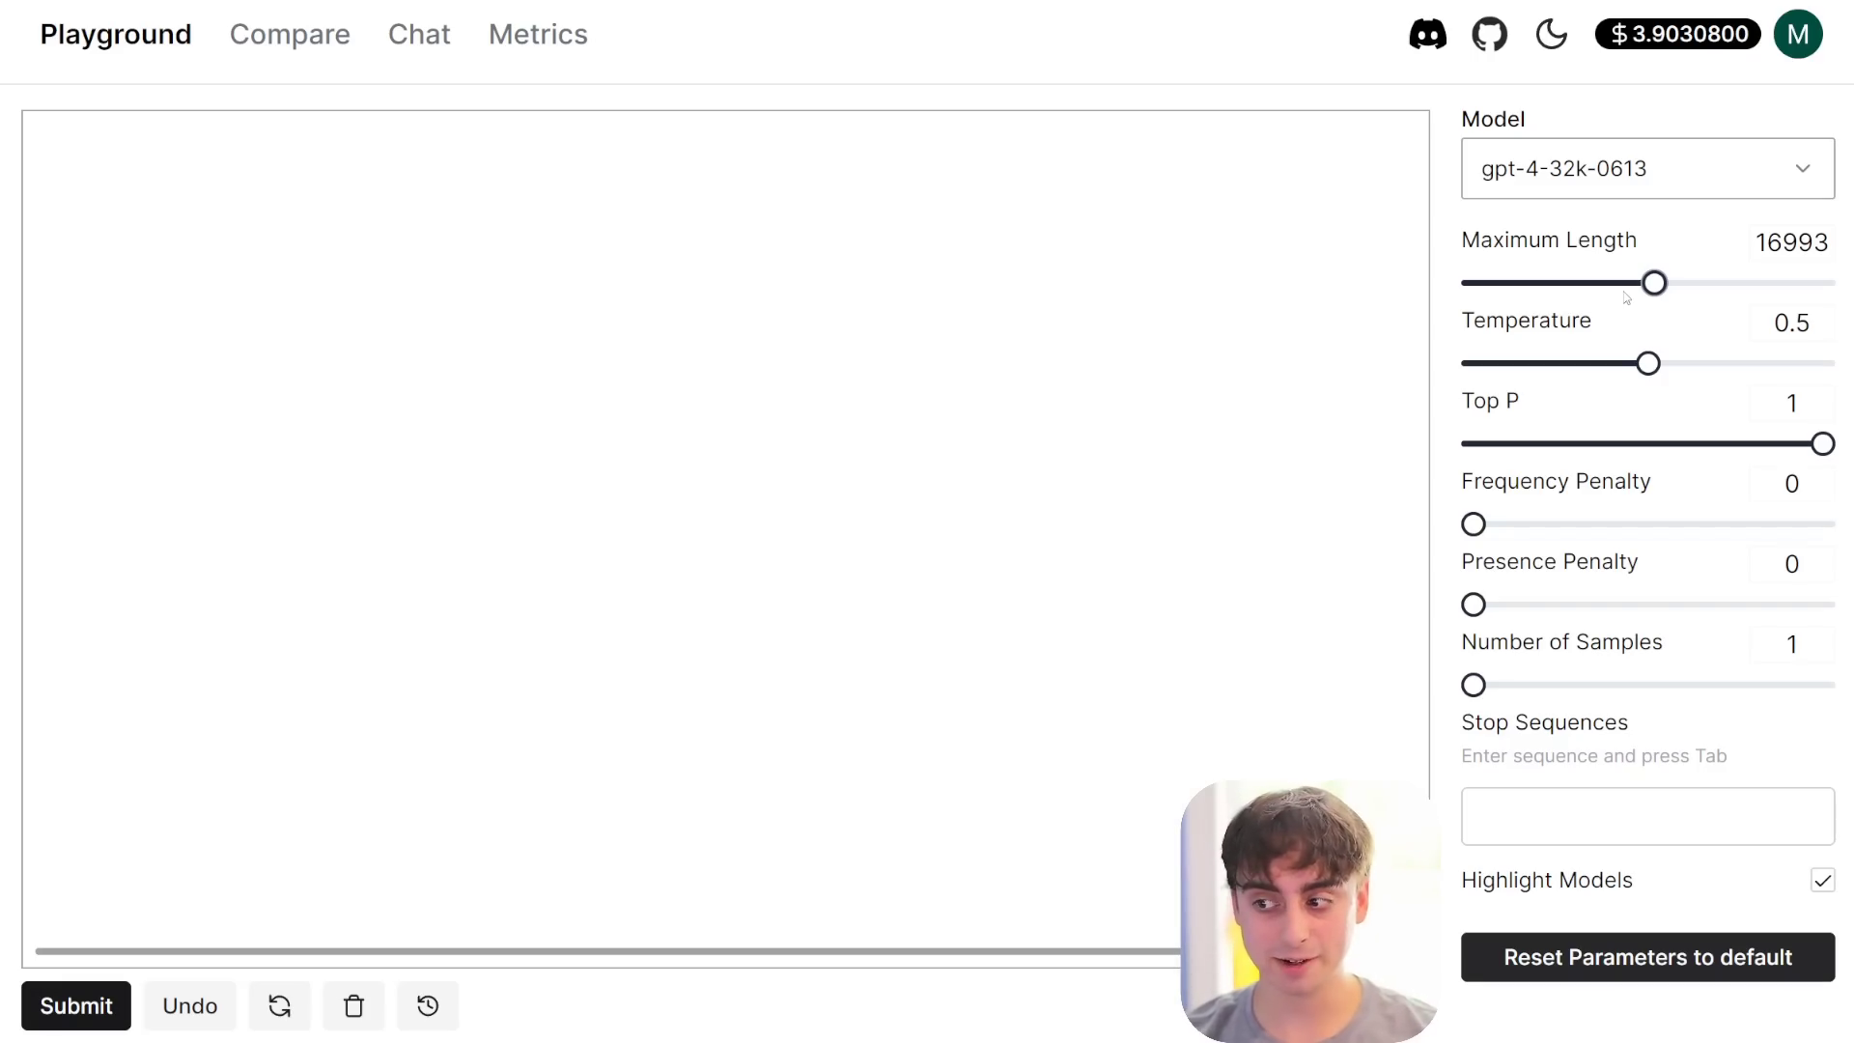
mouse_move(1654, 283)
mouse_down()
mouse_move(1602, 283)
mouse_move(1632, 283)
mouse_up()
click(1642, 178)
click(1403, 169)
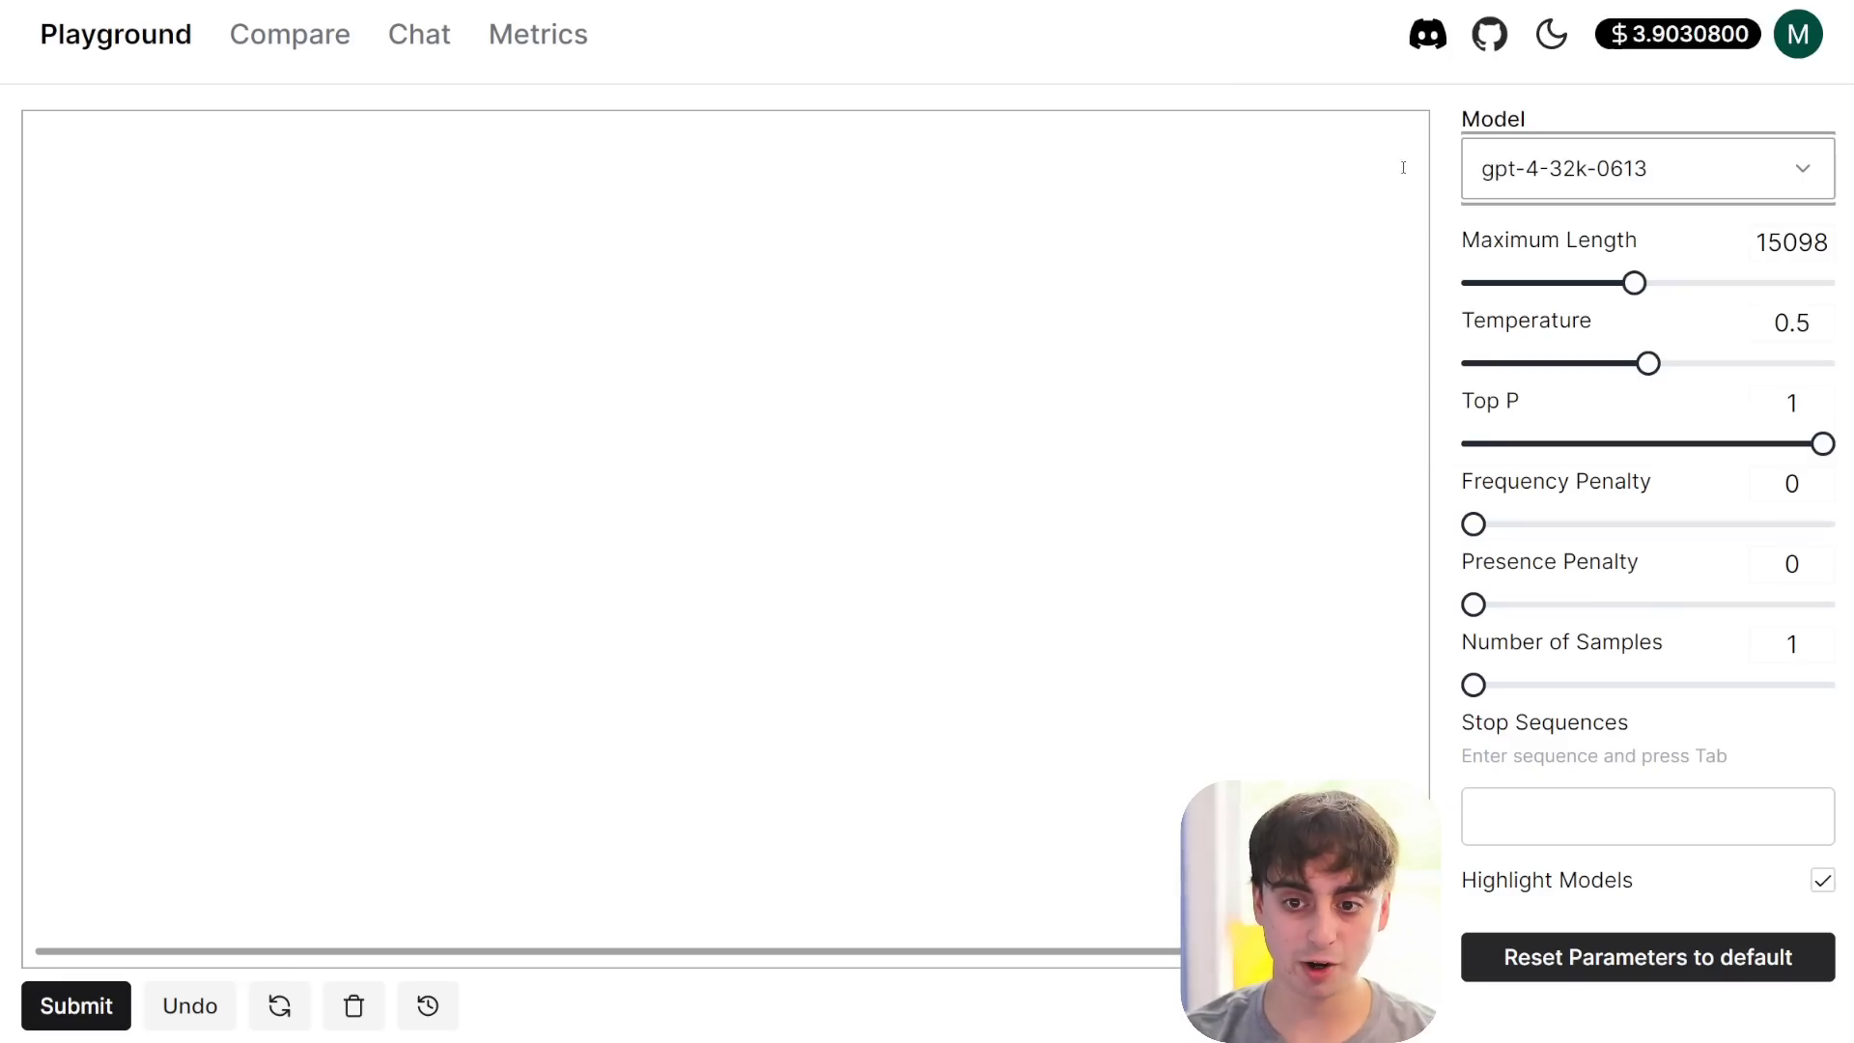
drag(1634, 283, 1794, 293)
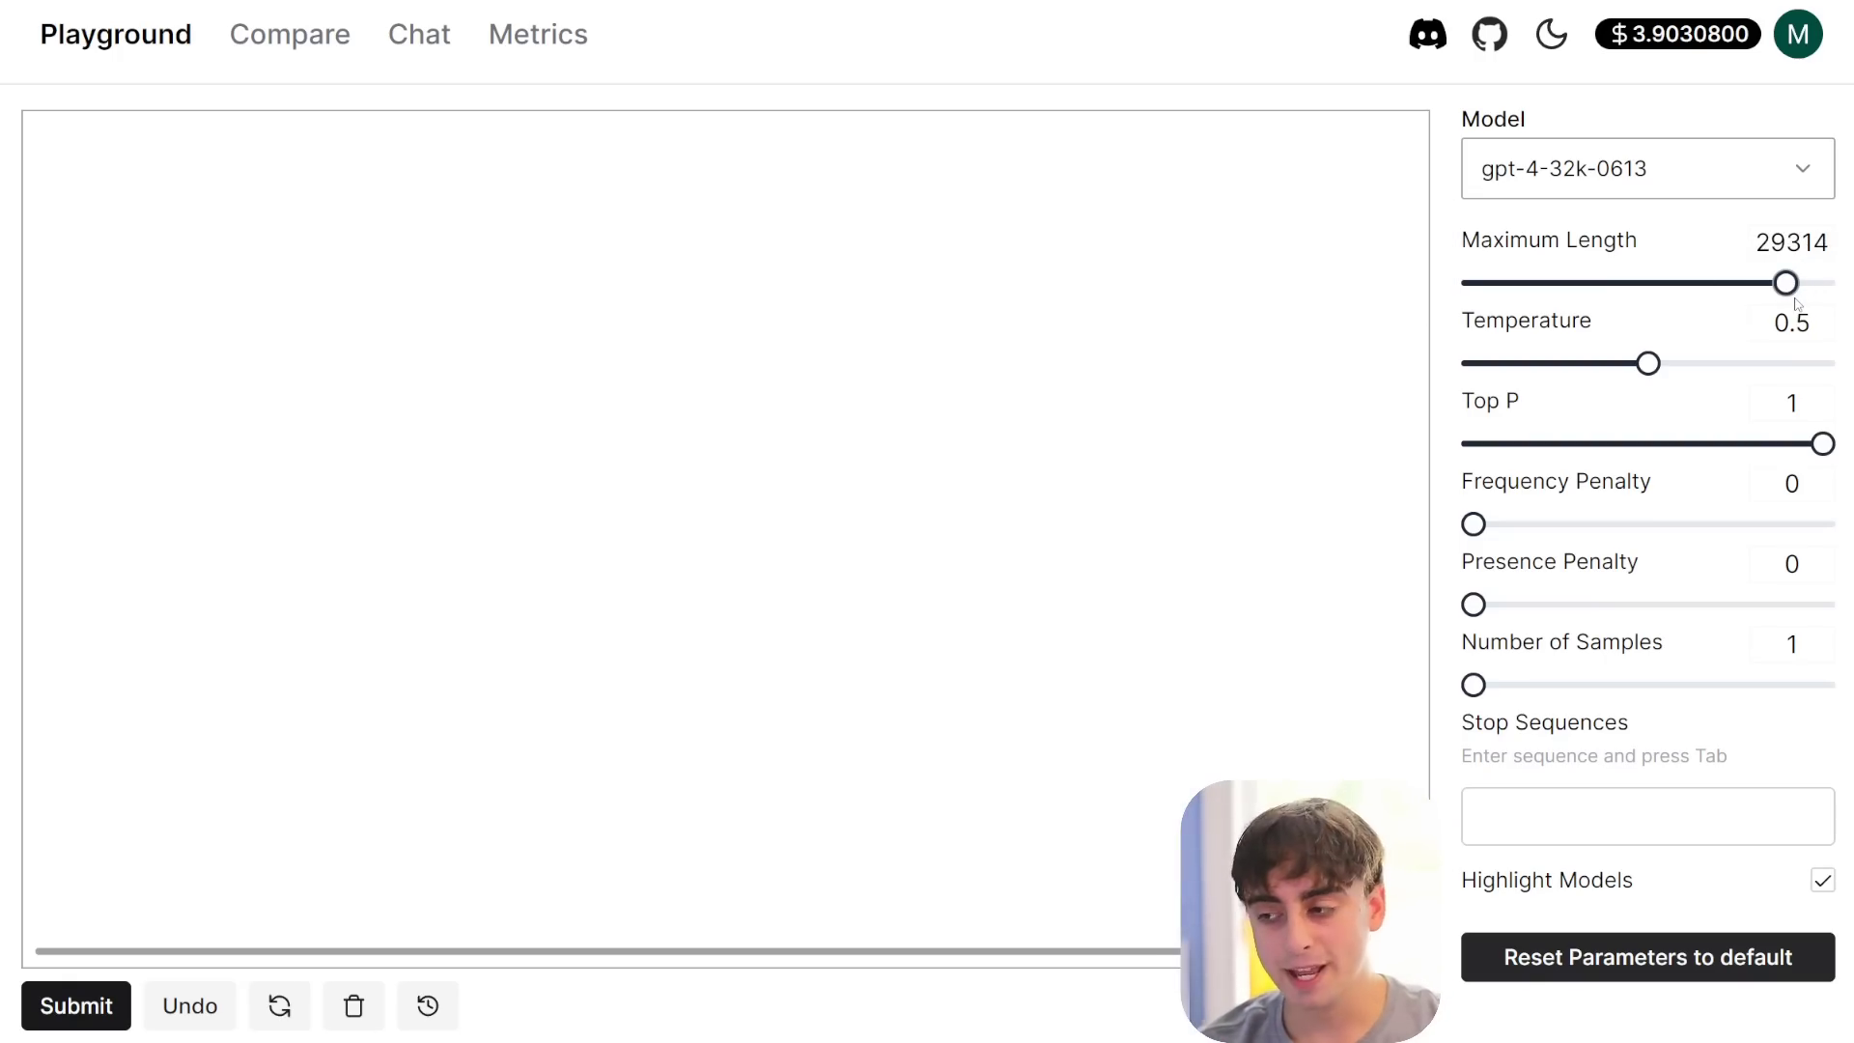
drag(1786, 282, 1675, 283)
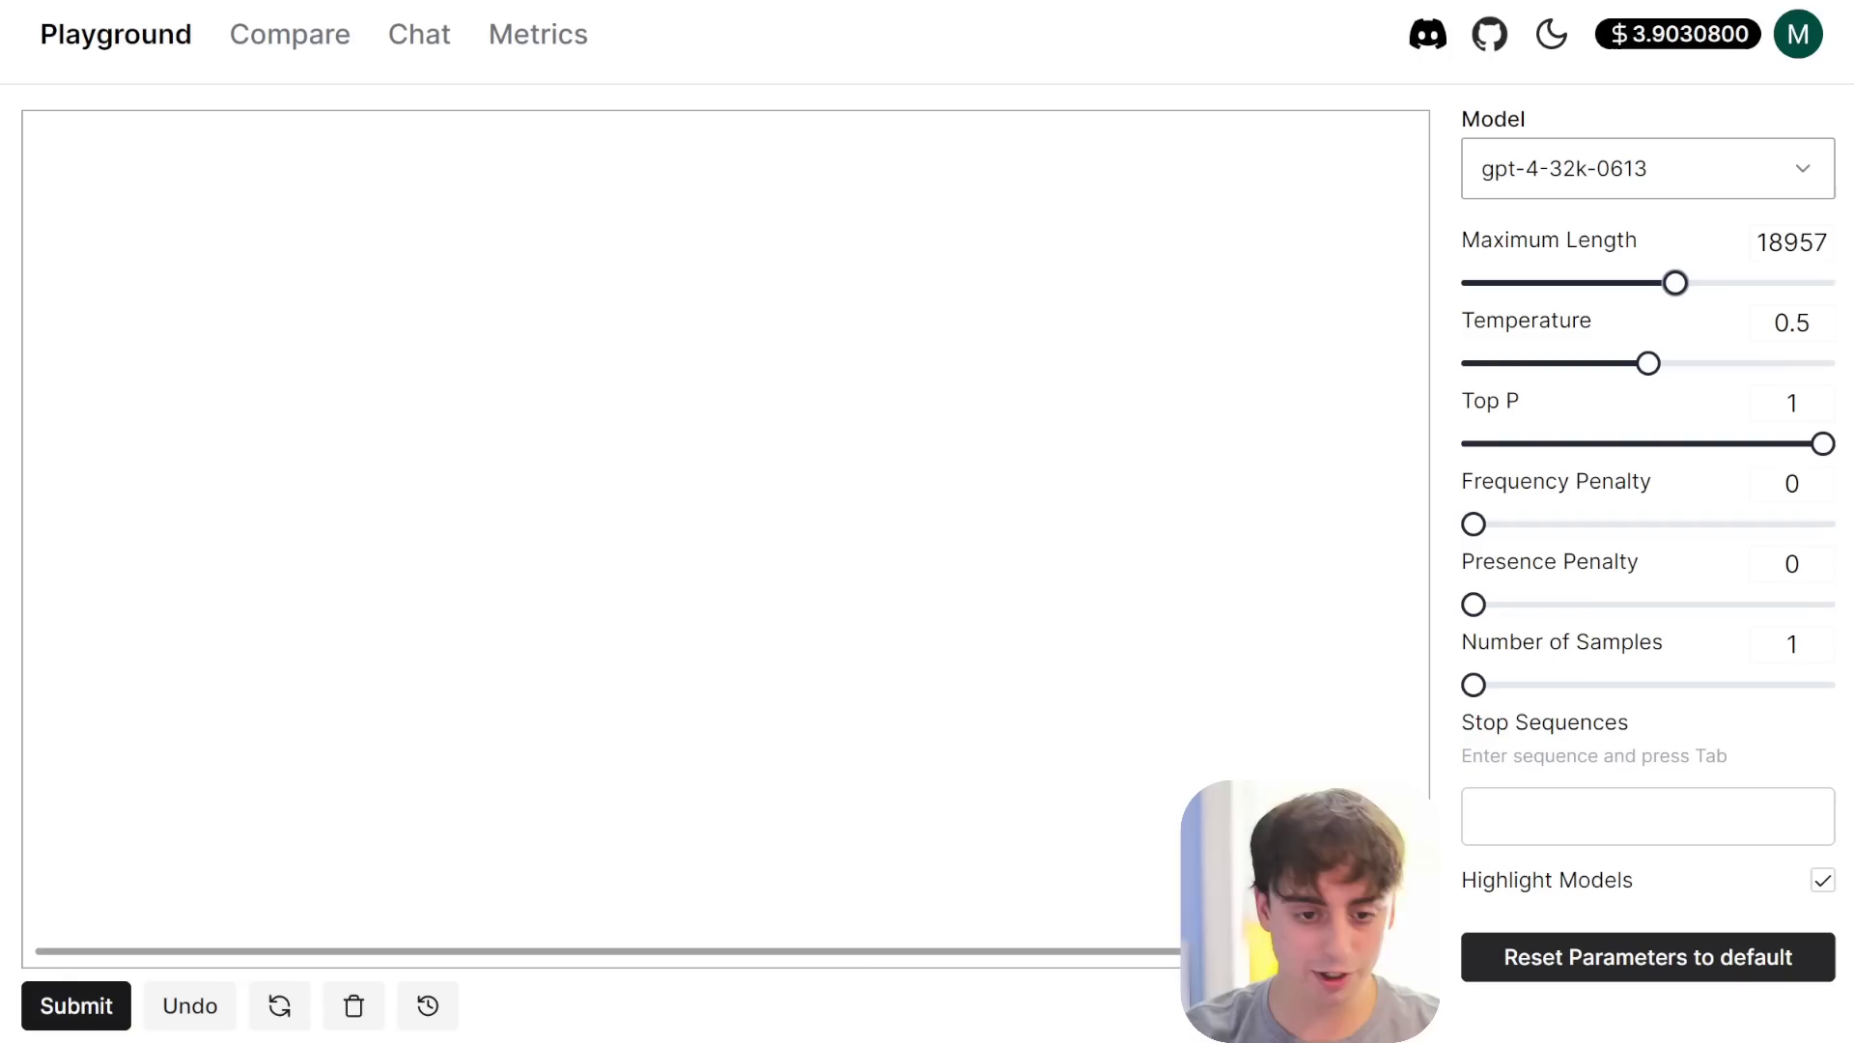
- Compare limits: gpt-4 maxes at 8191 tokens, gpt-3.5-turbo at 4096
click(943, 520)
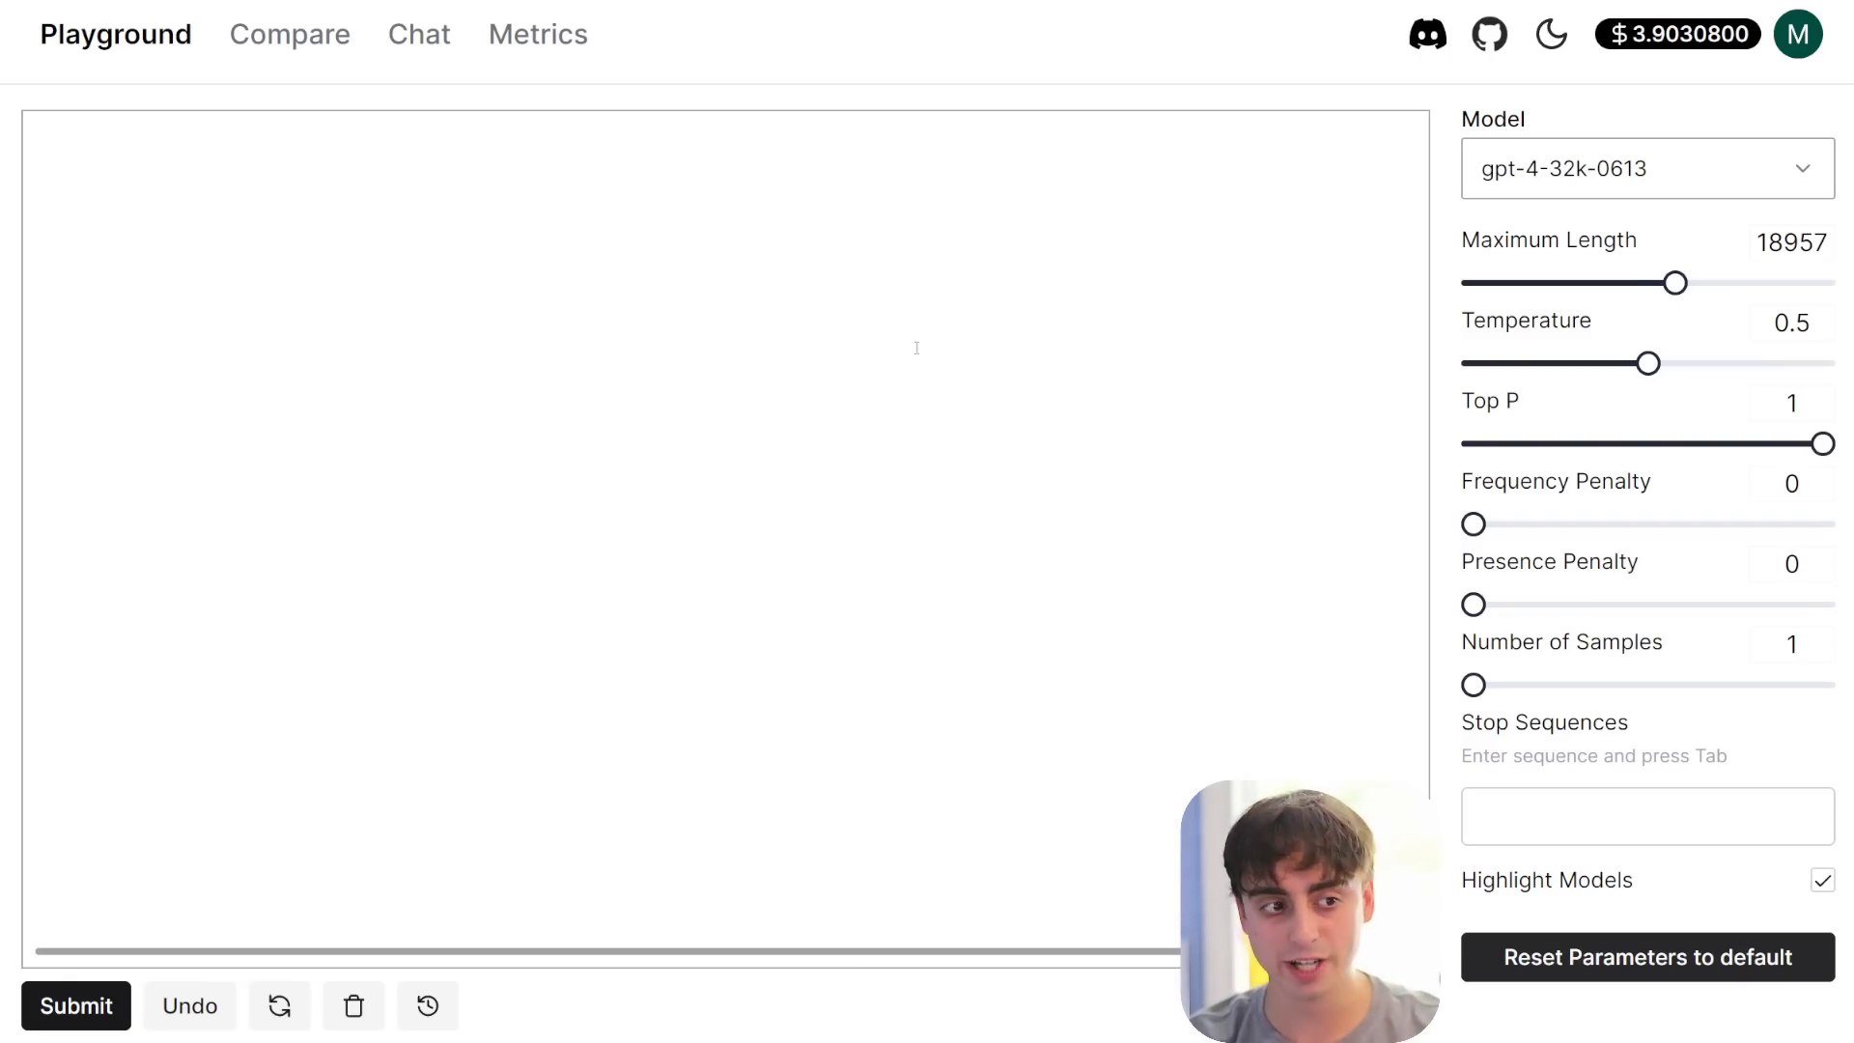
click(1730, 160)
click(1526, 232)
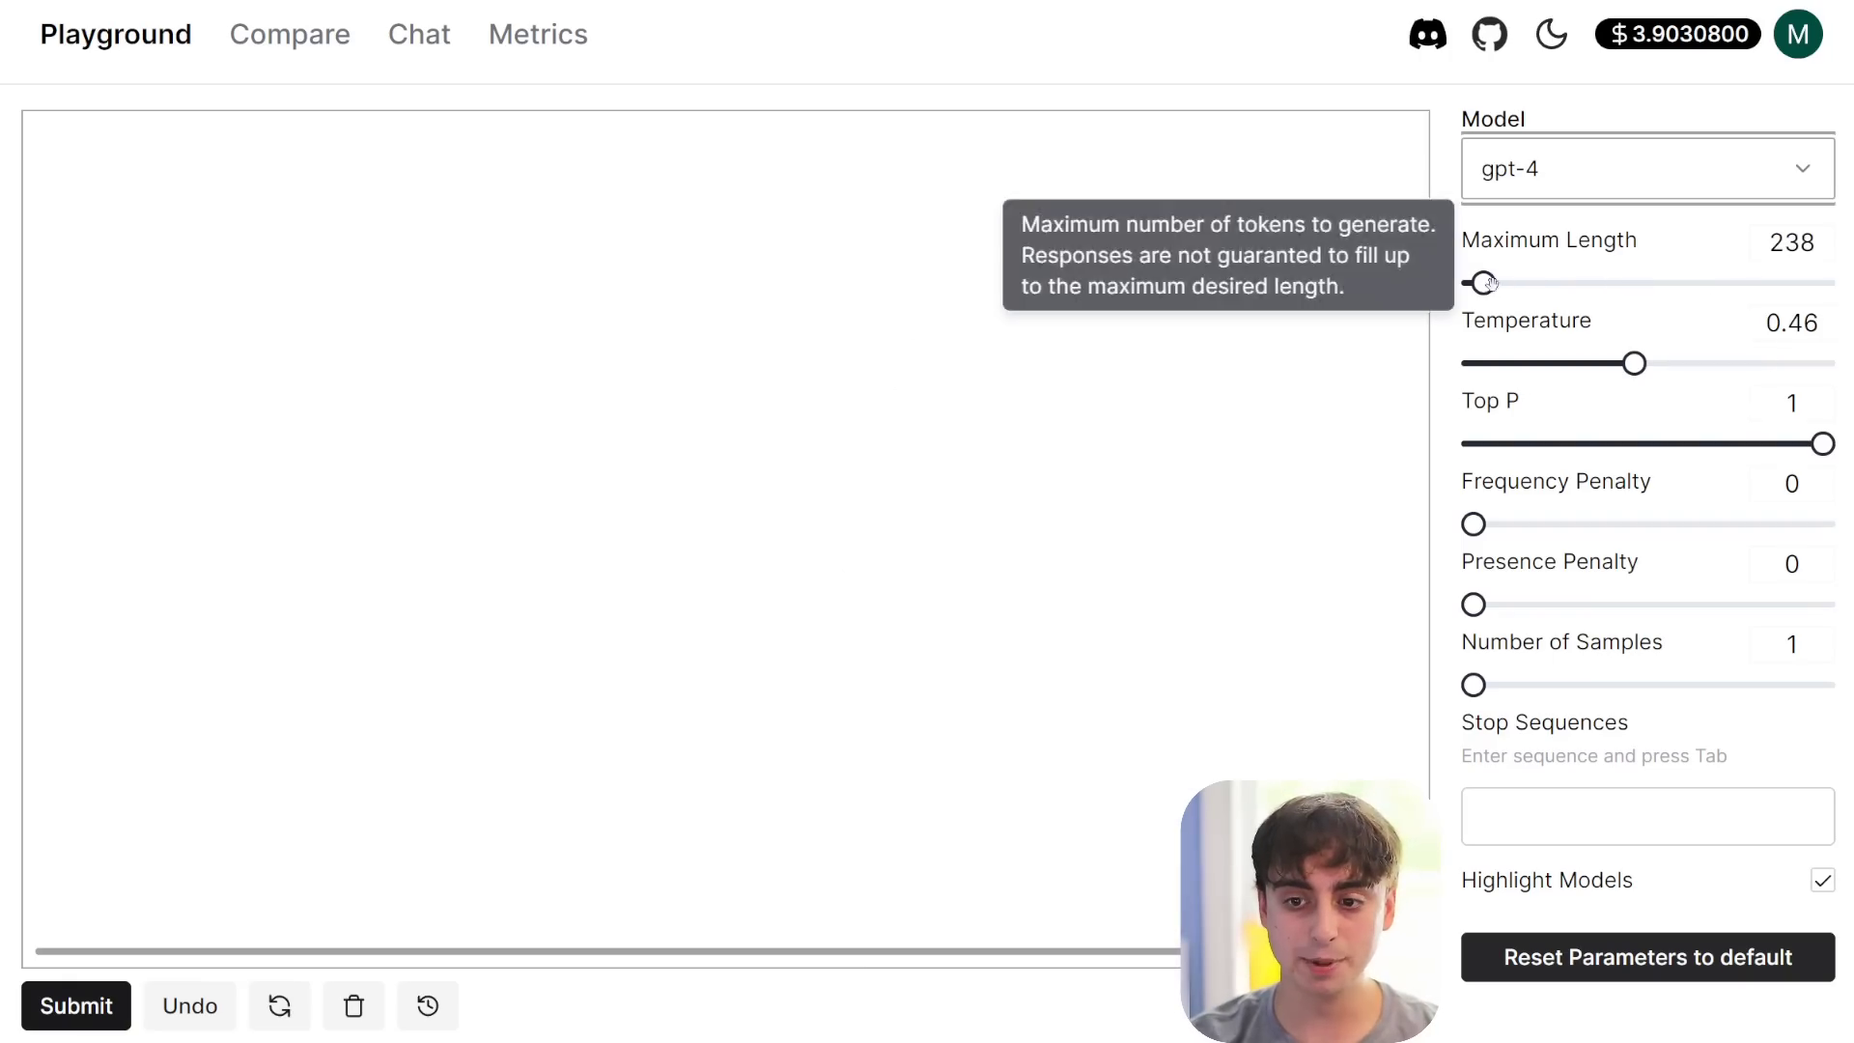
drag(1484, 283, 1823, 283)
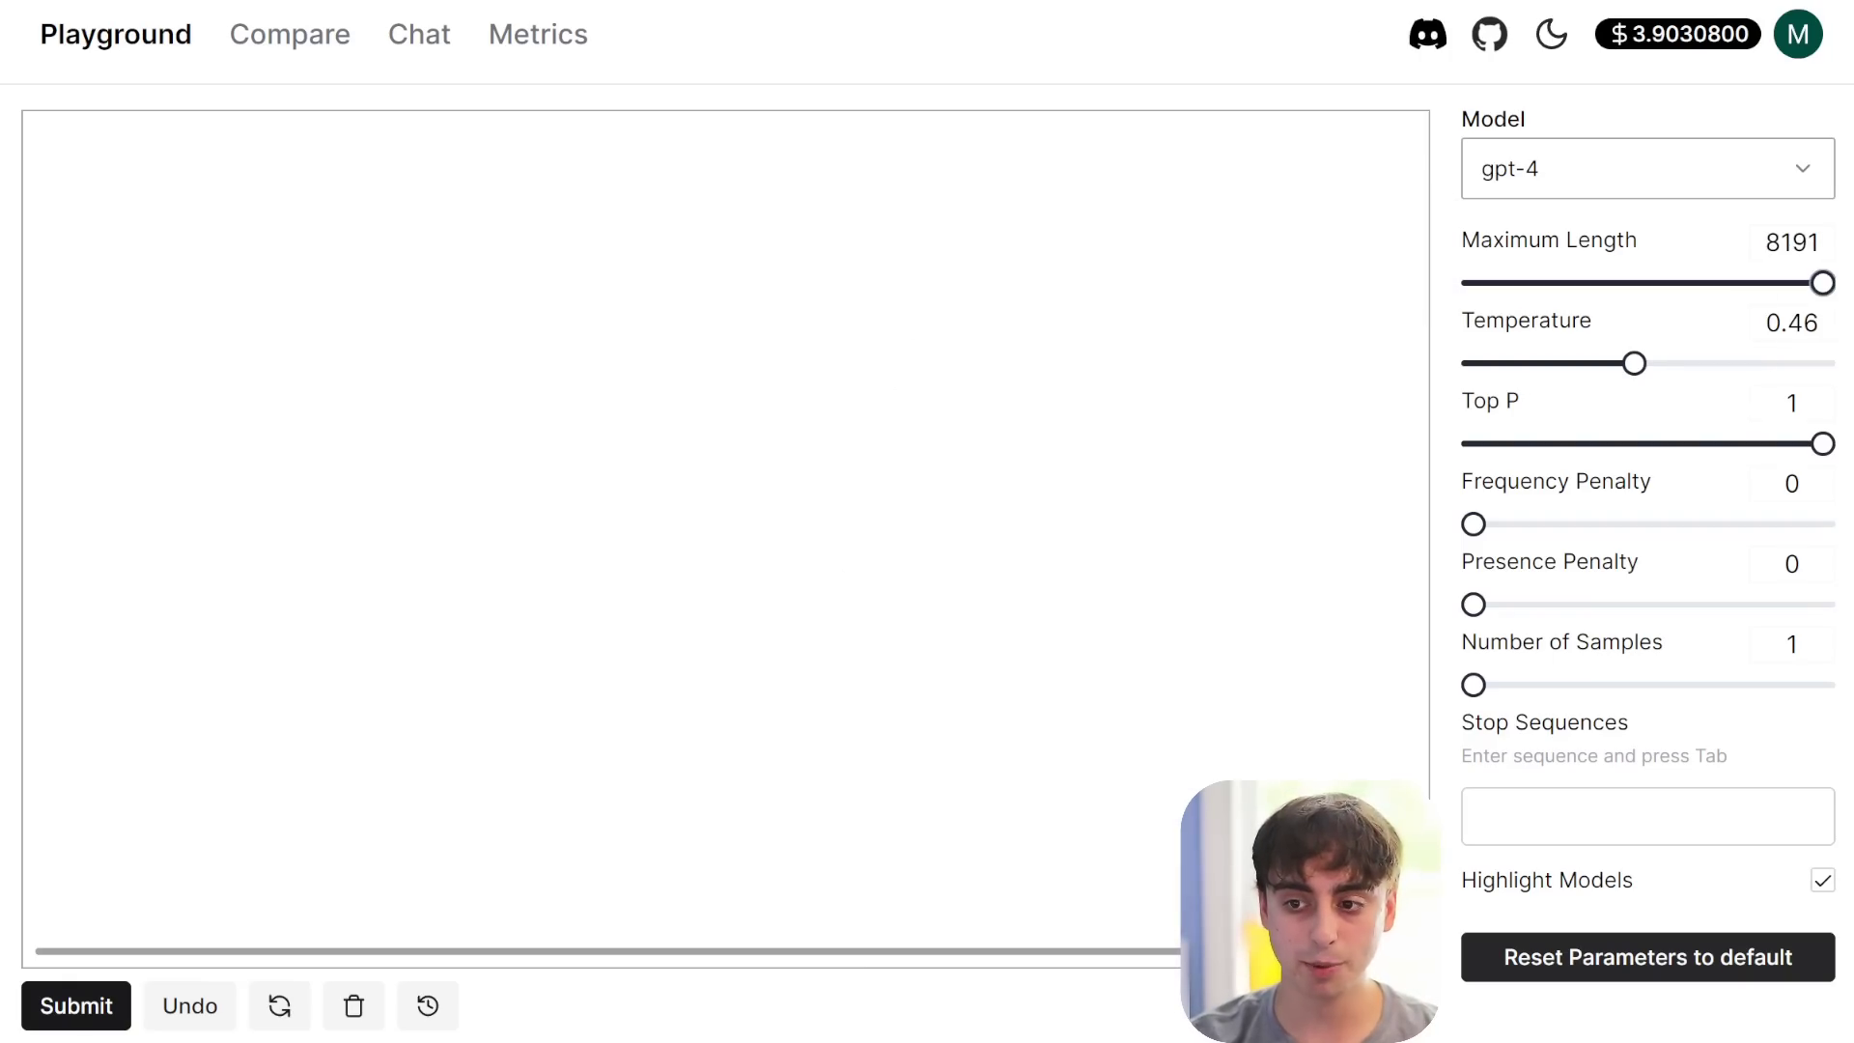
click(1735, 176)
click(1545, 69)
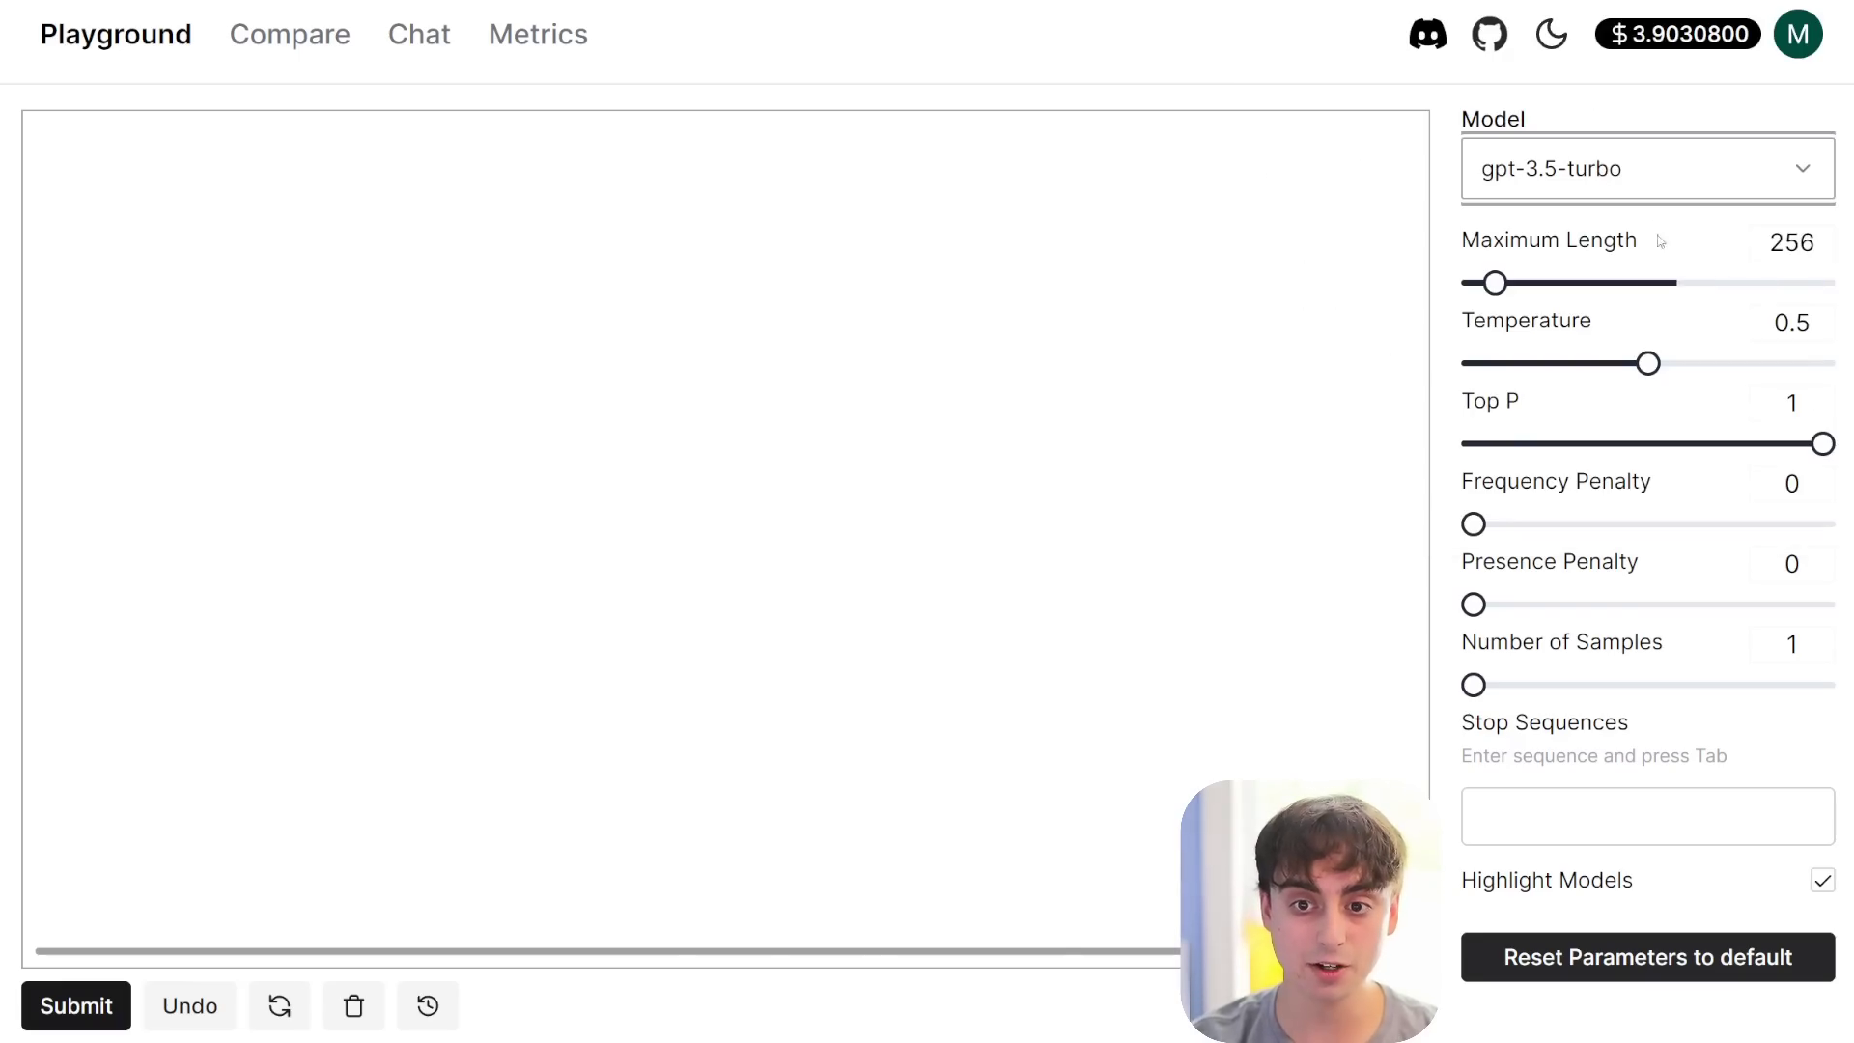
mouse_move(1530, 283)
mouse_down()
mouse_move(1823, 283)
mouse_move(1528, 283)
mouse_up()
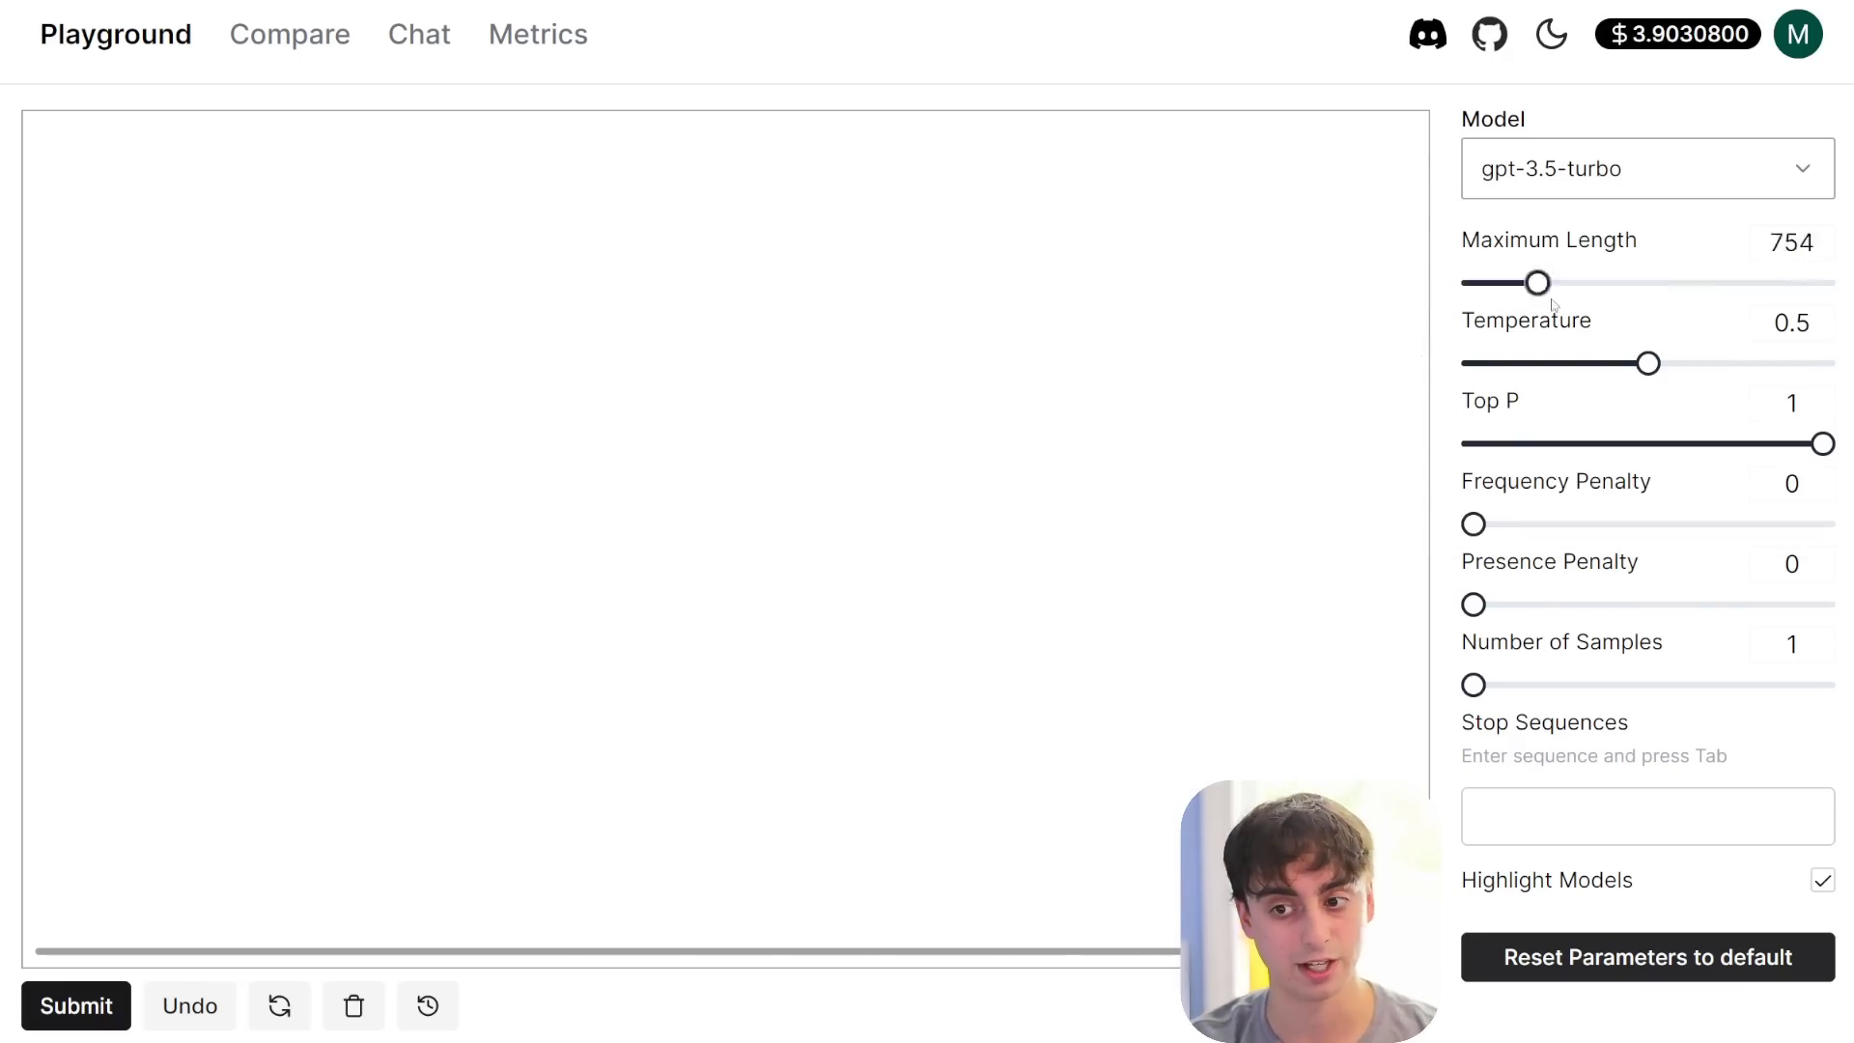
- Try gpt-3.5-turbo-16k, then return to gpt-4-32k-0613 with Maximum Length 13744
click(1683, 172)
click(1683, 229)
click(1711, 182)
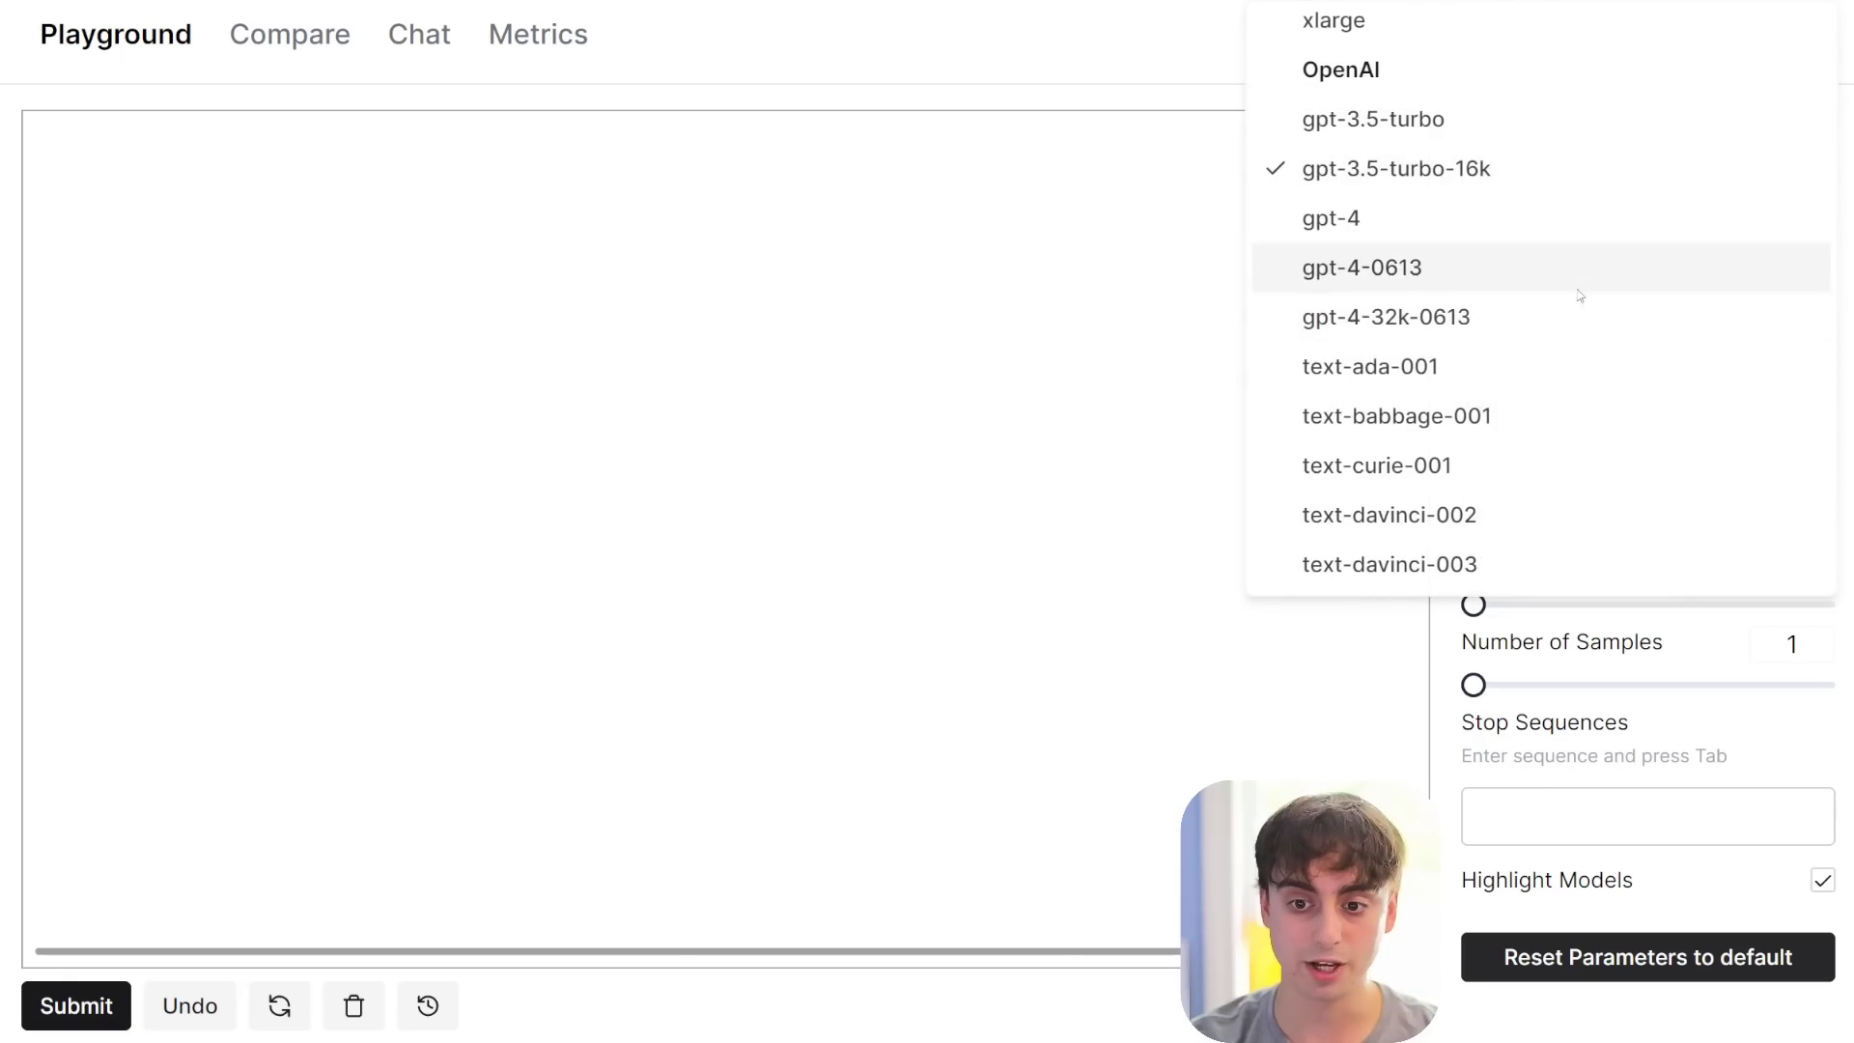
click(1666, 311)
drag(1675, 286, 1620, 283)
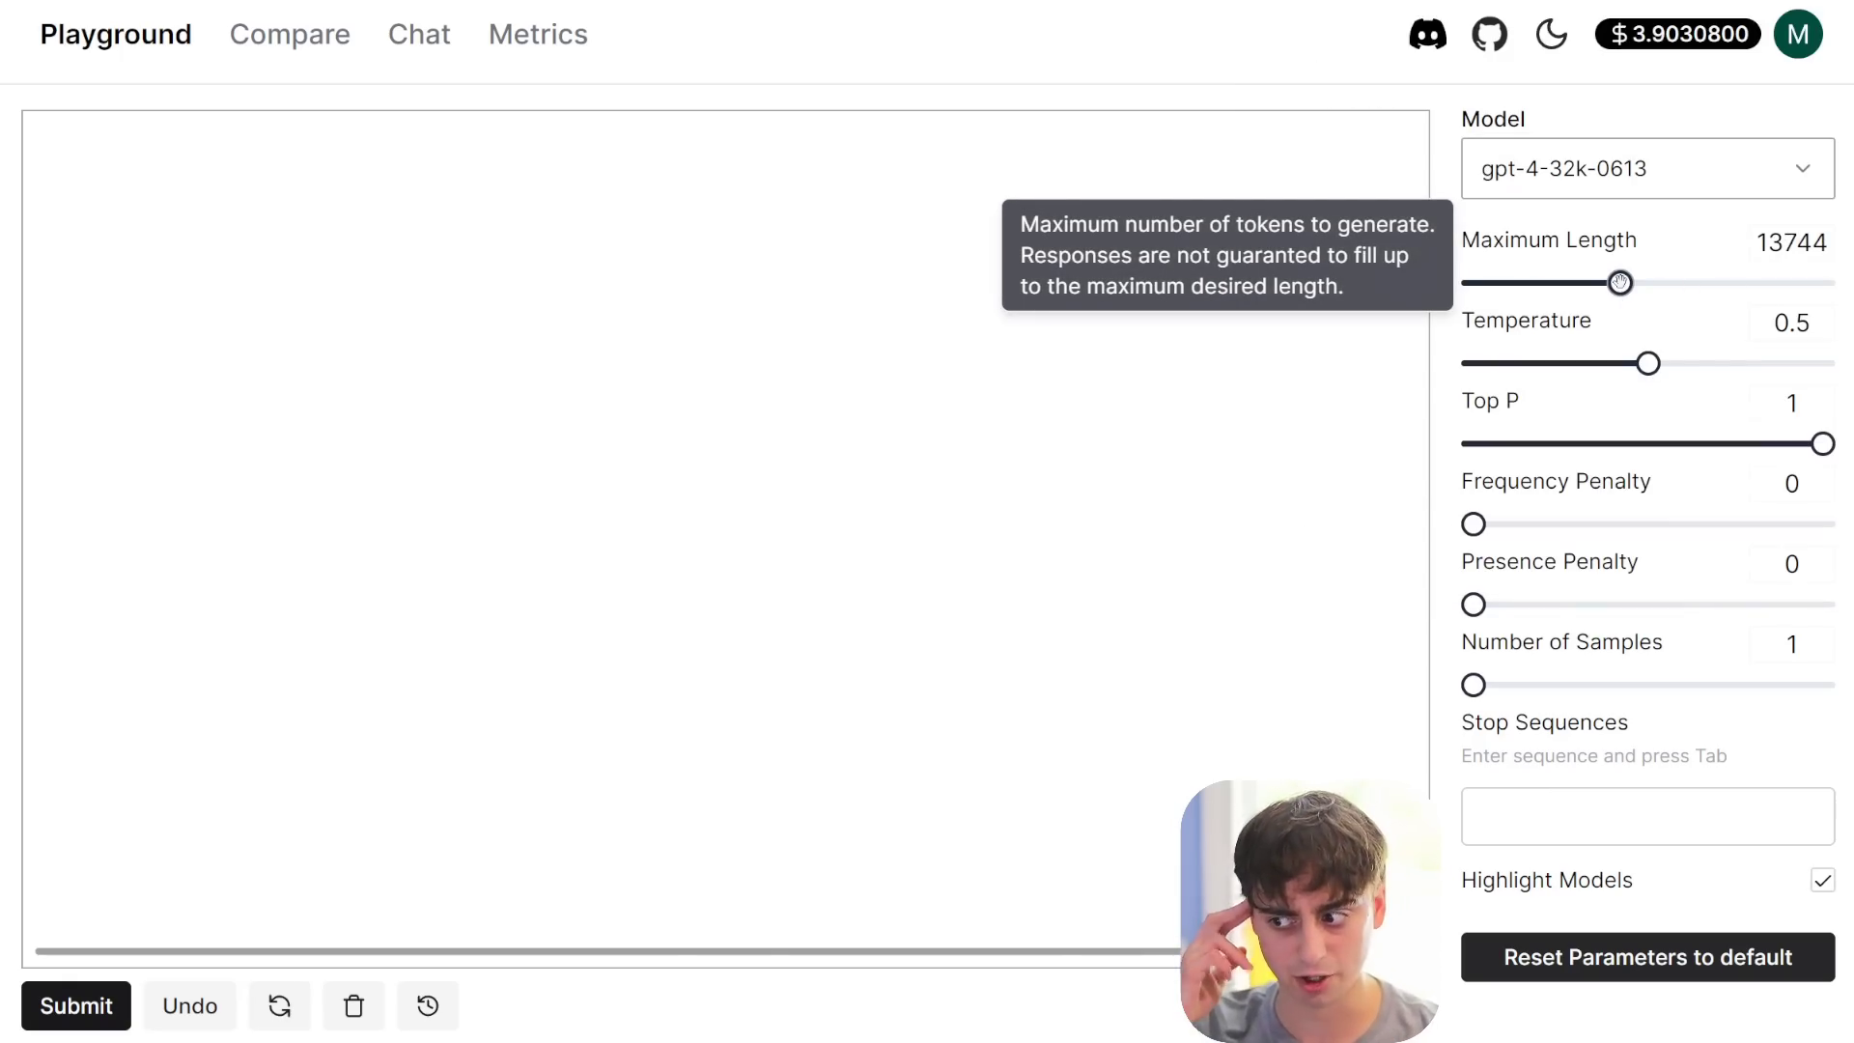
click(1581, 190)
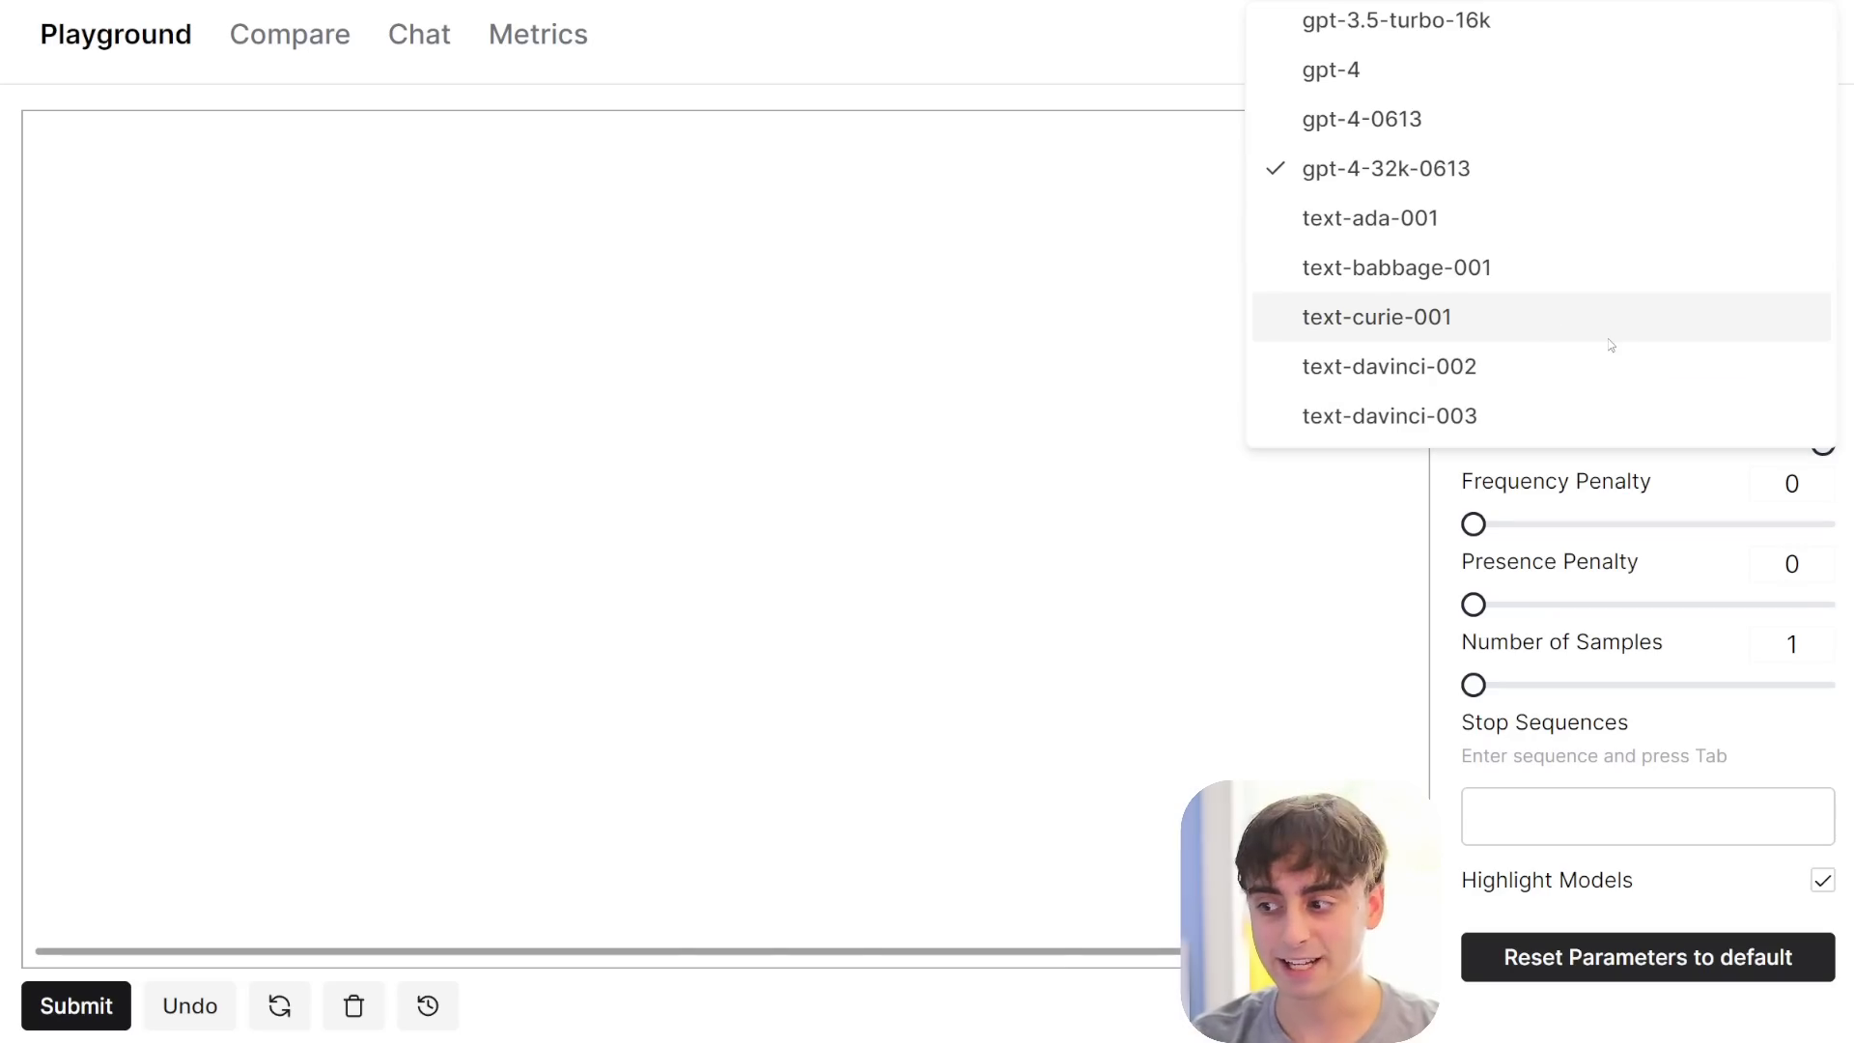
- Switch the model to claude-v1-100k and cut its Maximum Length from 100000 to 49174
scroll(1594, 328, up, 1)
scroll(1584, 338, up, 7)
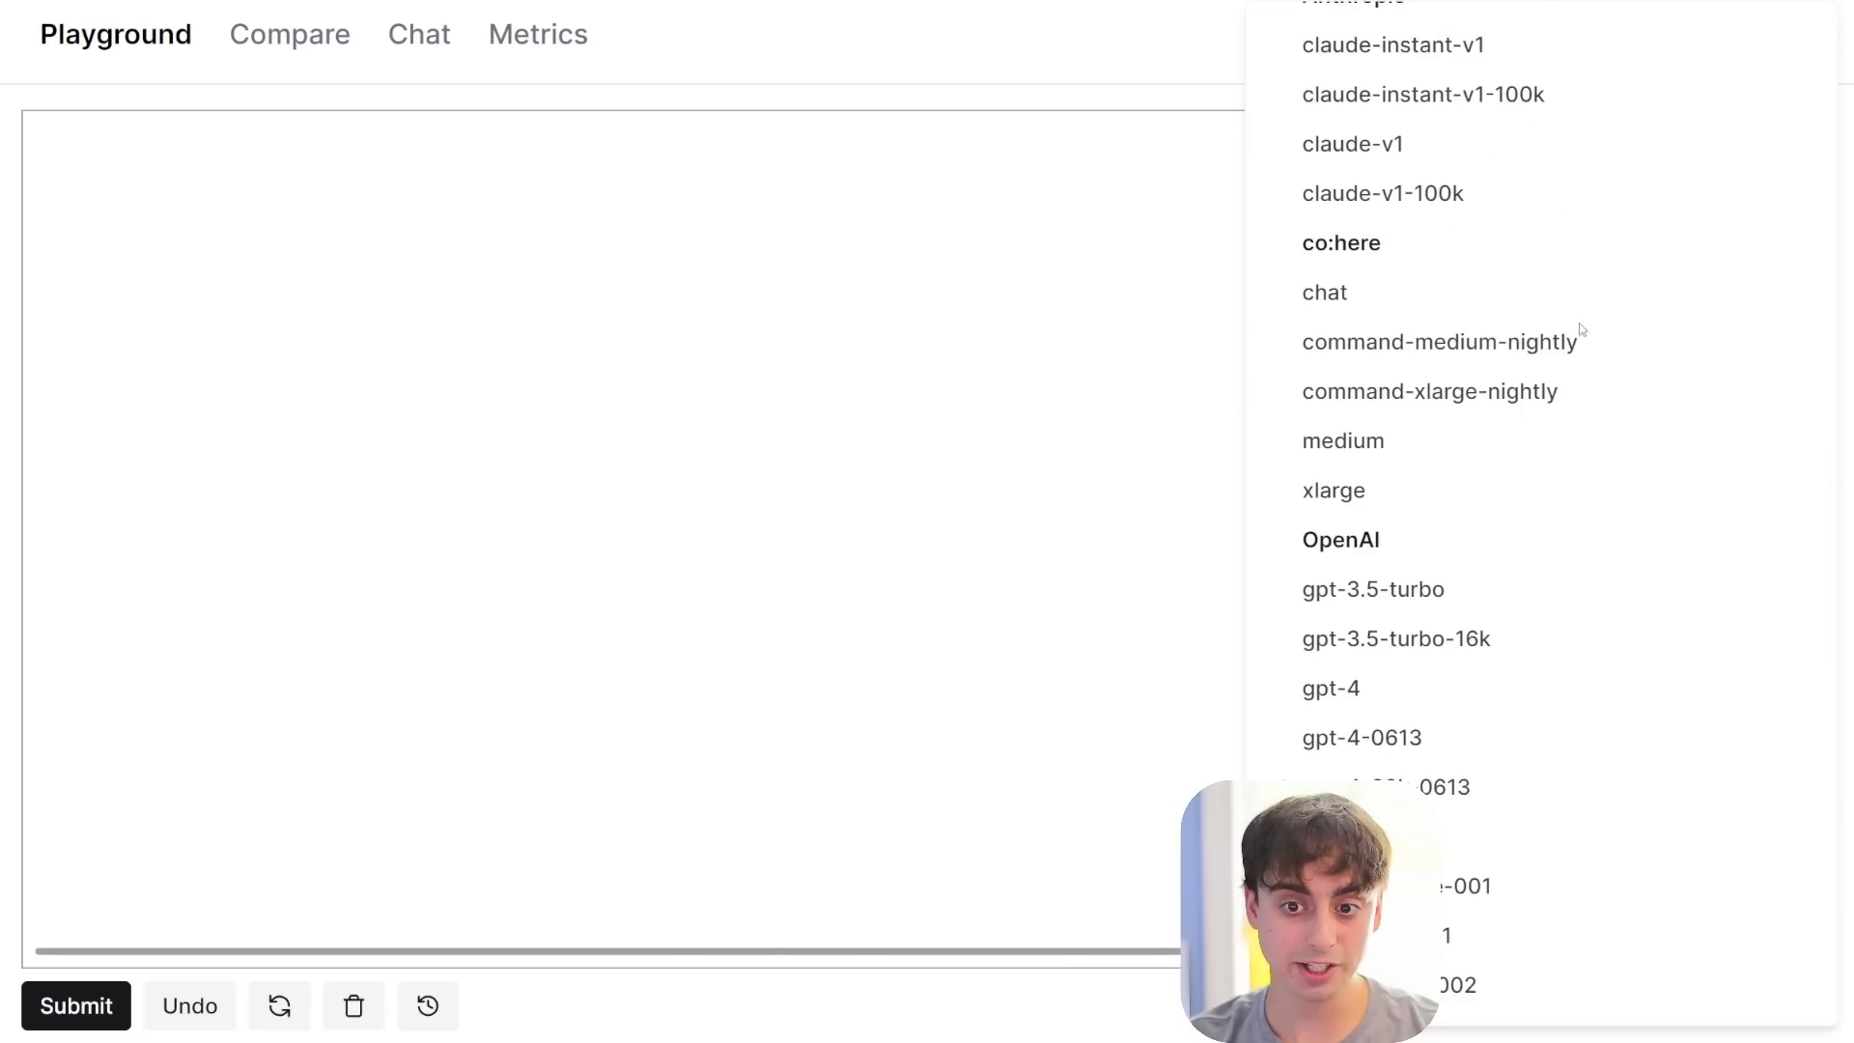
scroll(1554, 372, up, 8)
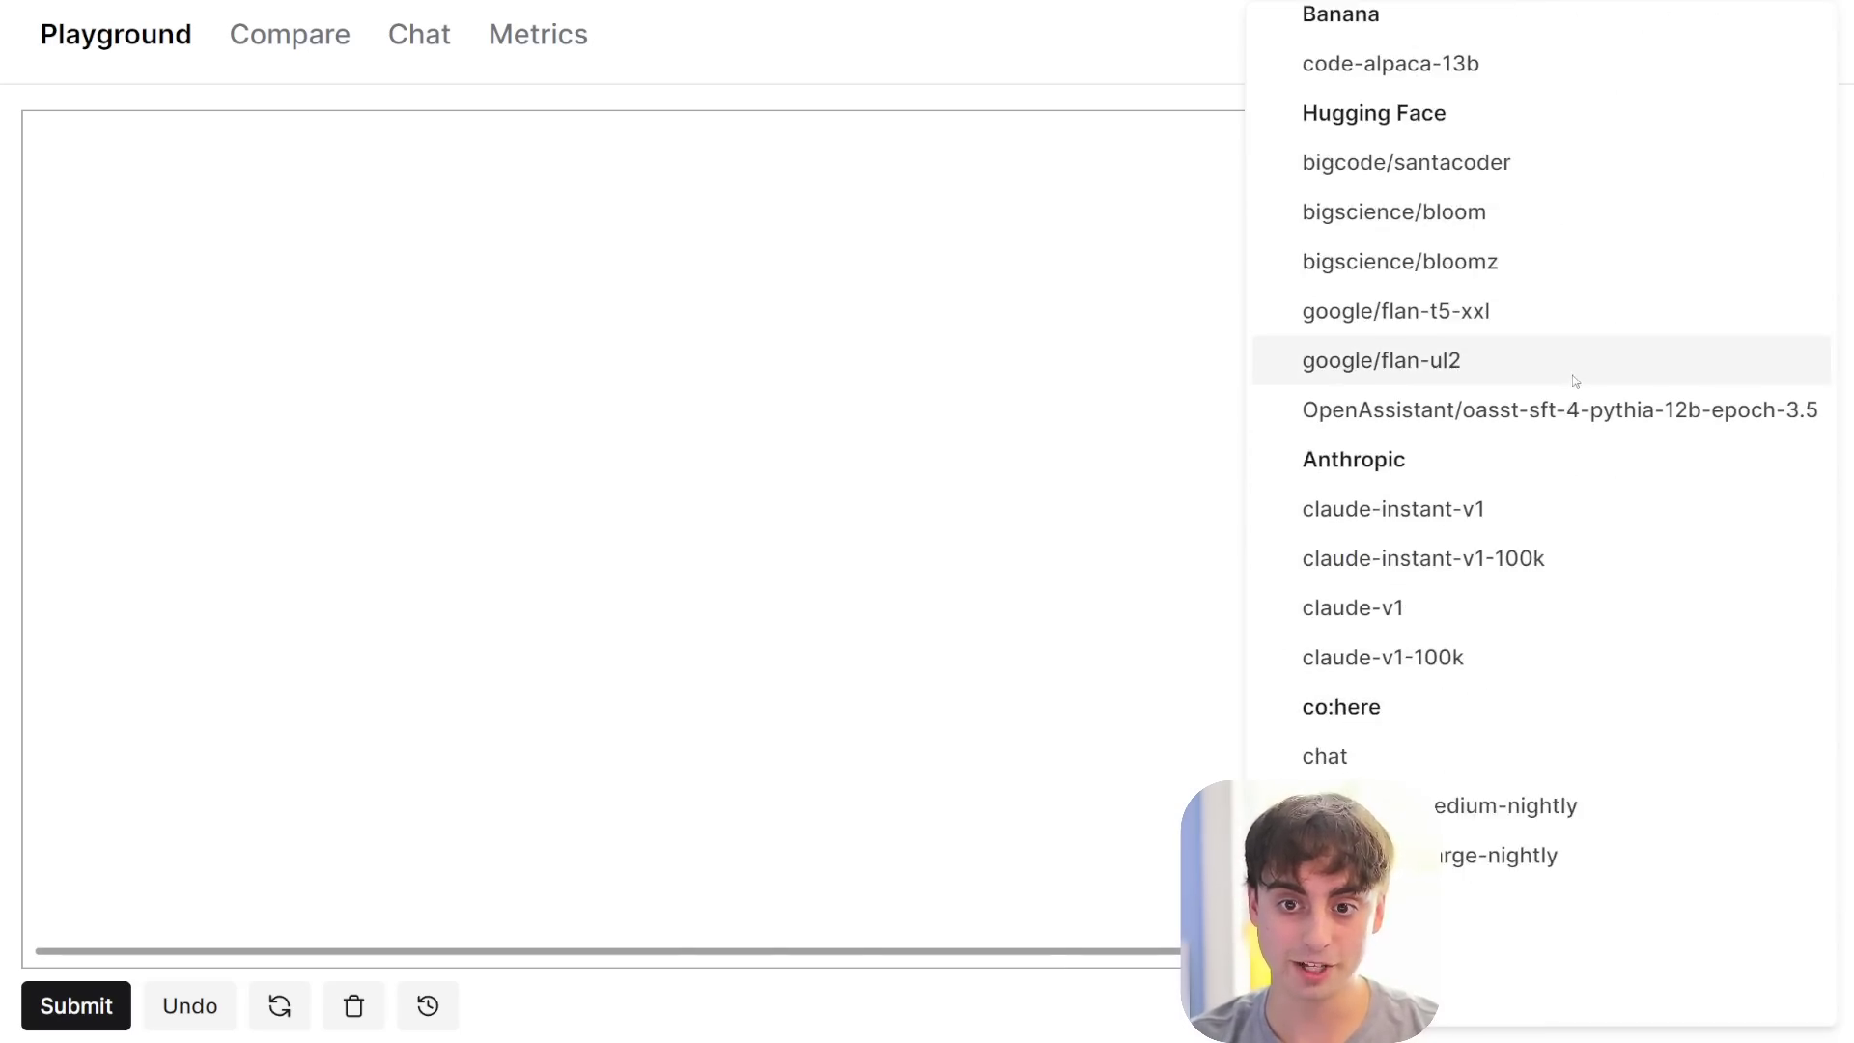
scroll(1584, 381, up, 2)
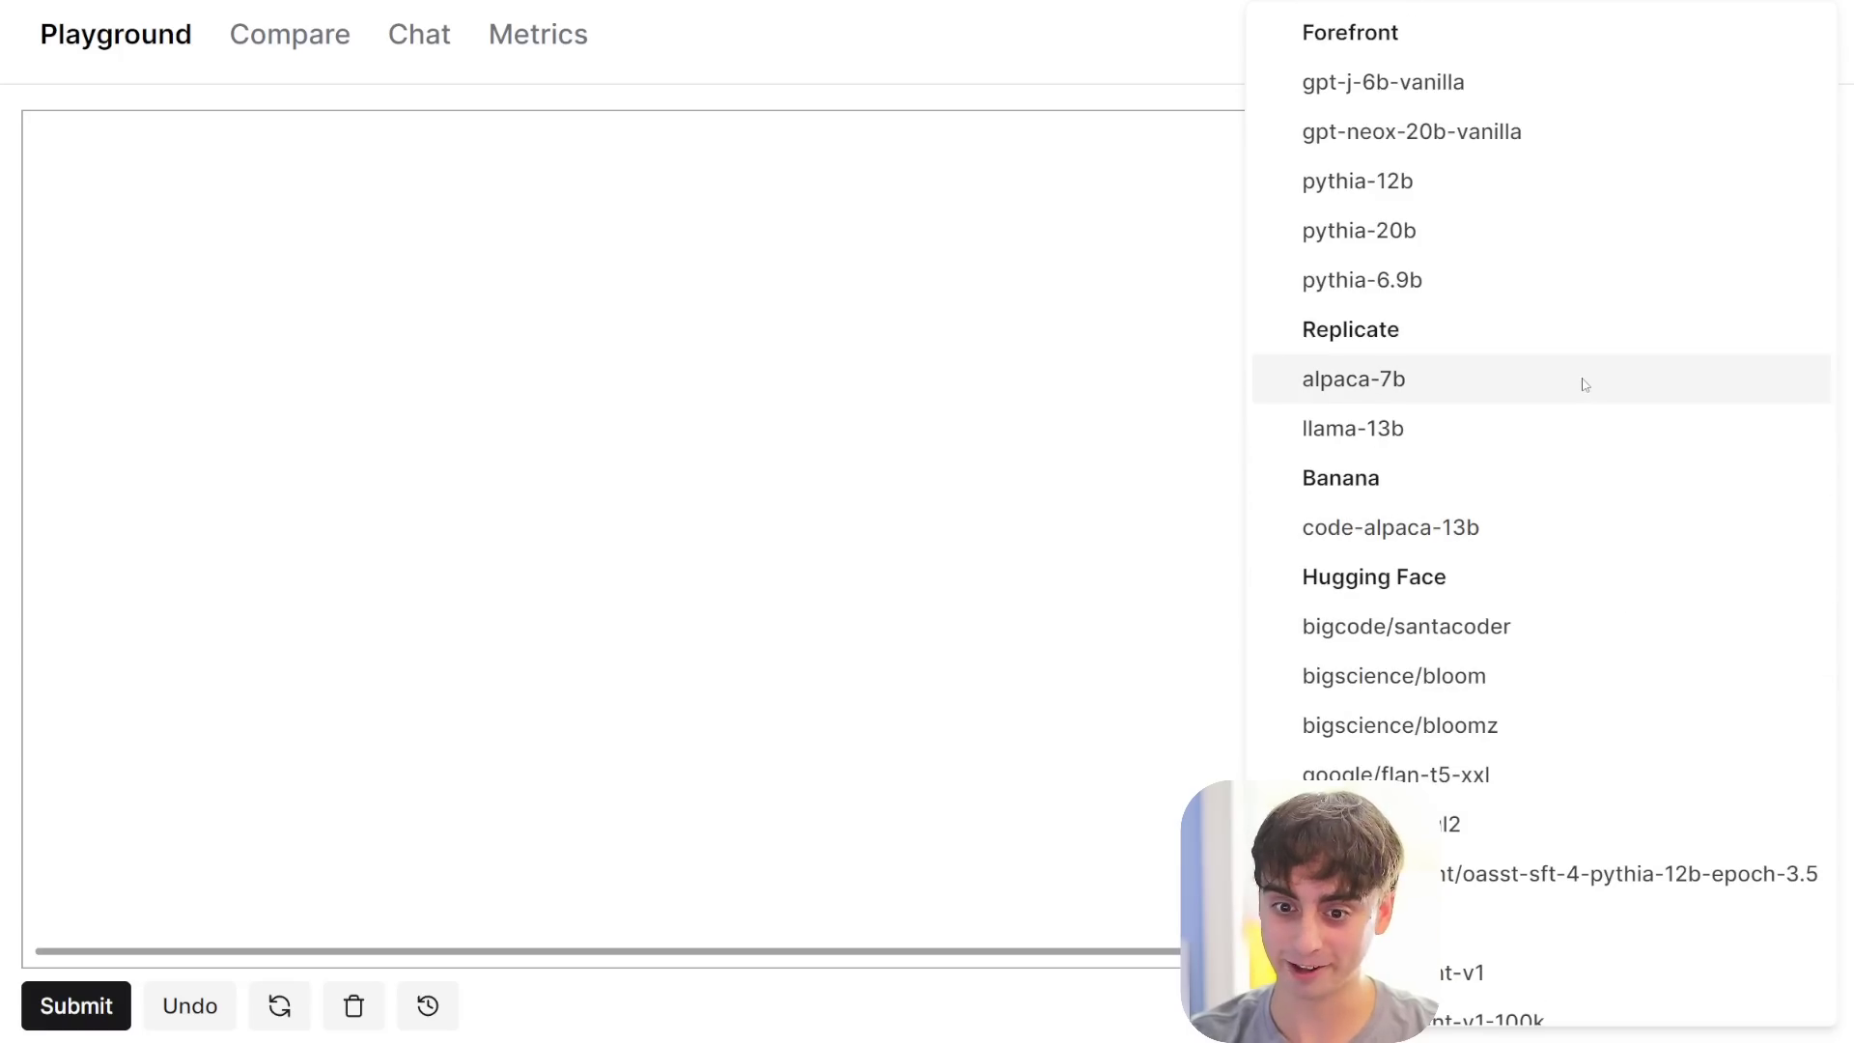
scroll(1581, 381, down, 1)
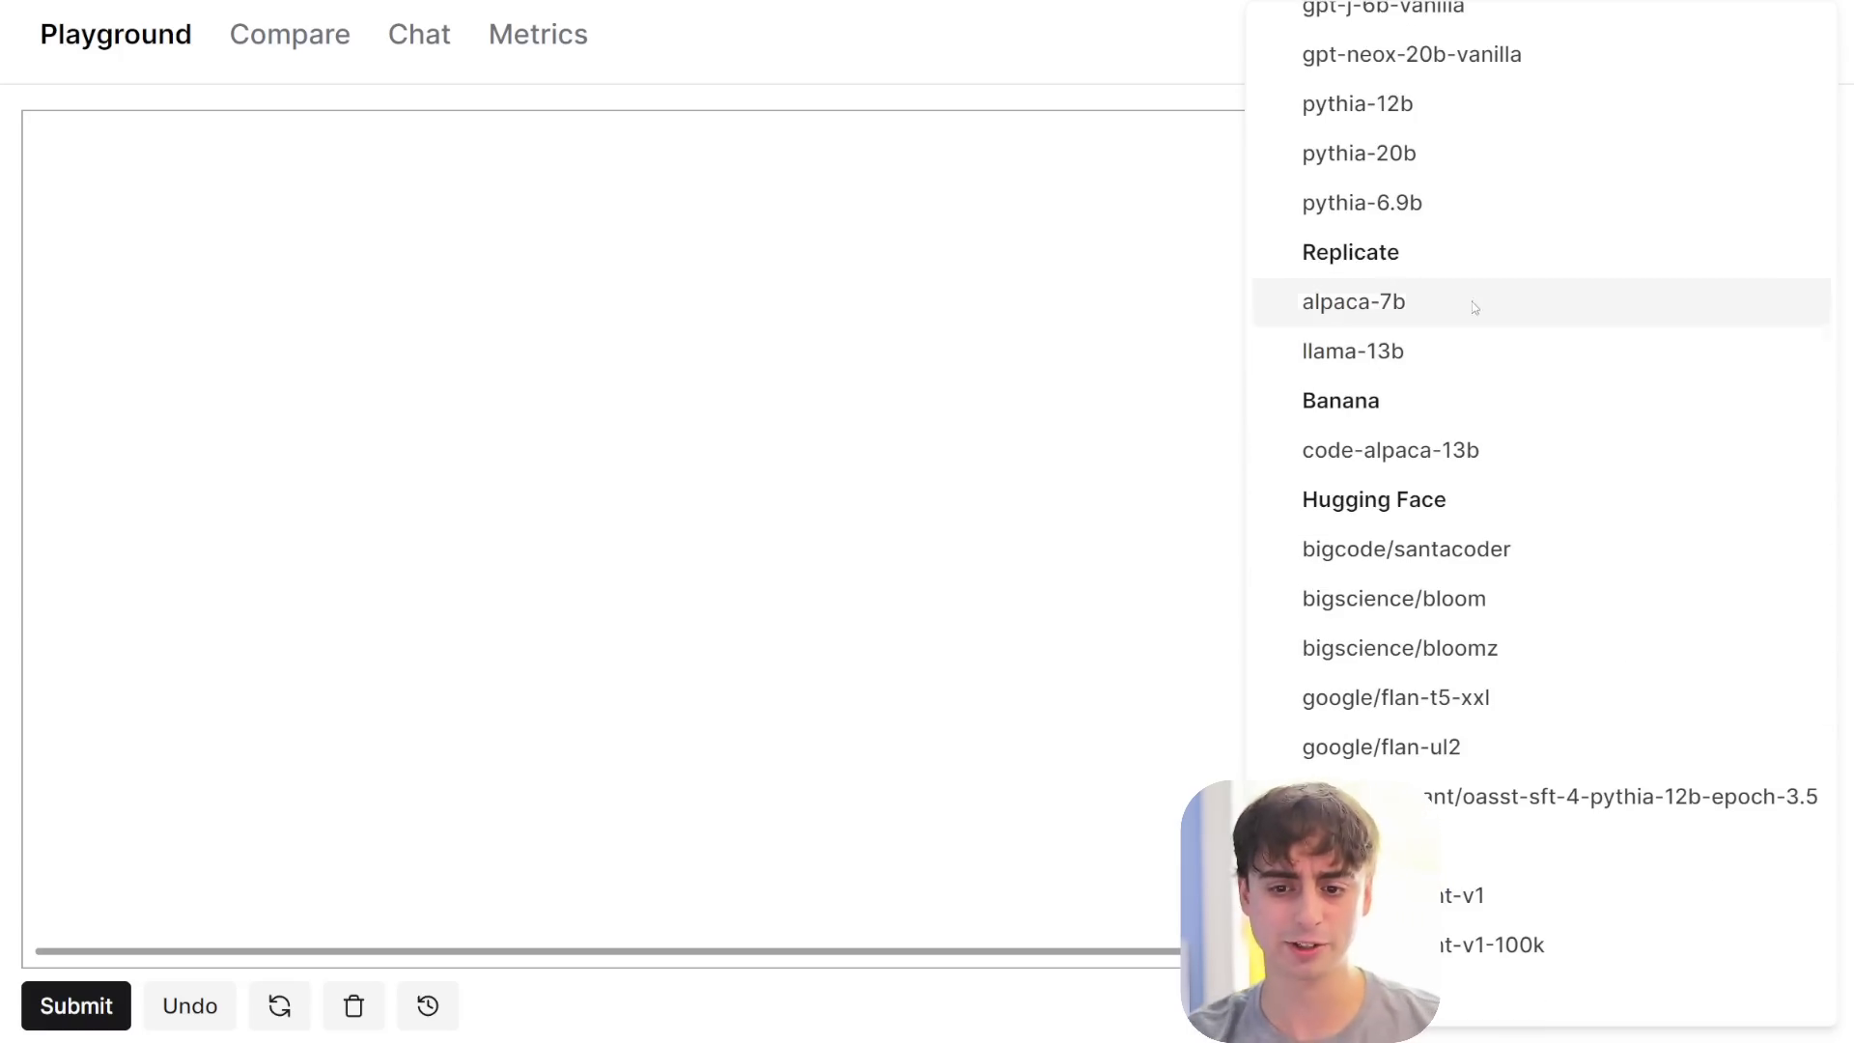
scroll(1410, 569, down, 4)
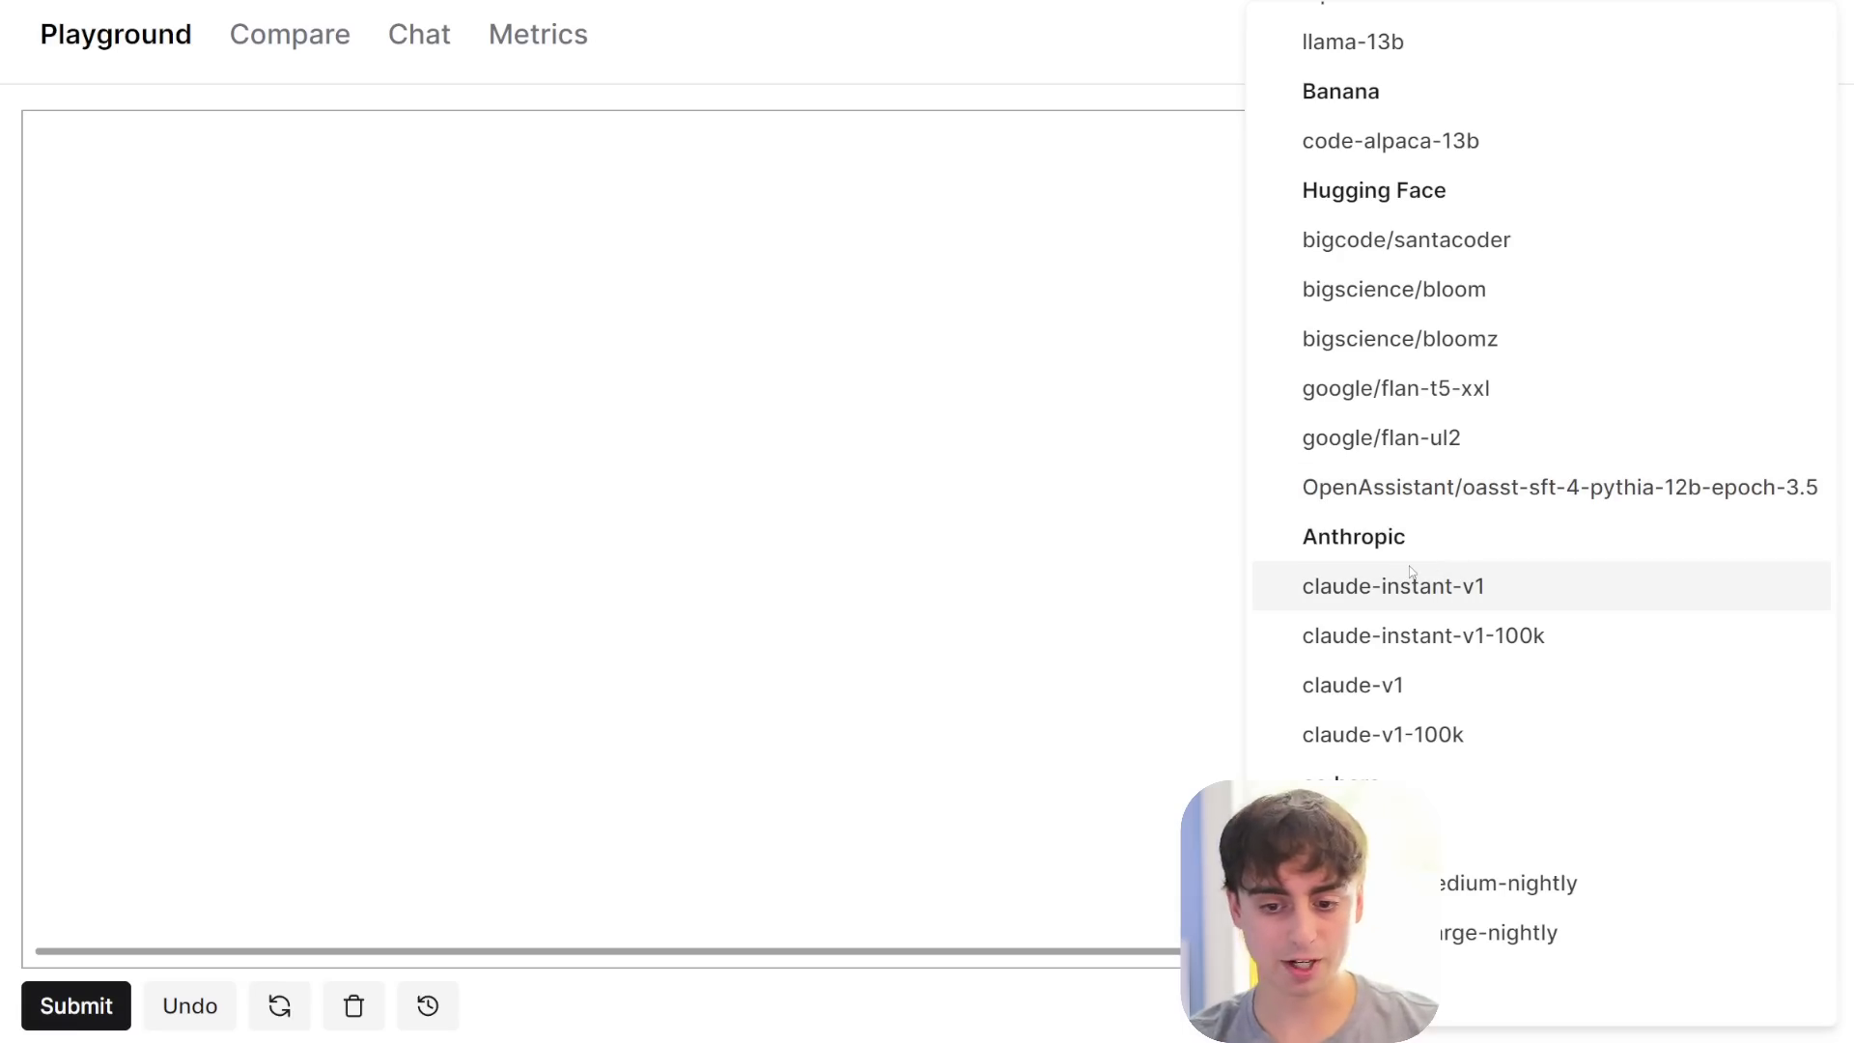
scroll(1410, 572, down, 2)
scroll(1444, 663, down, 6)
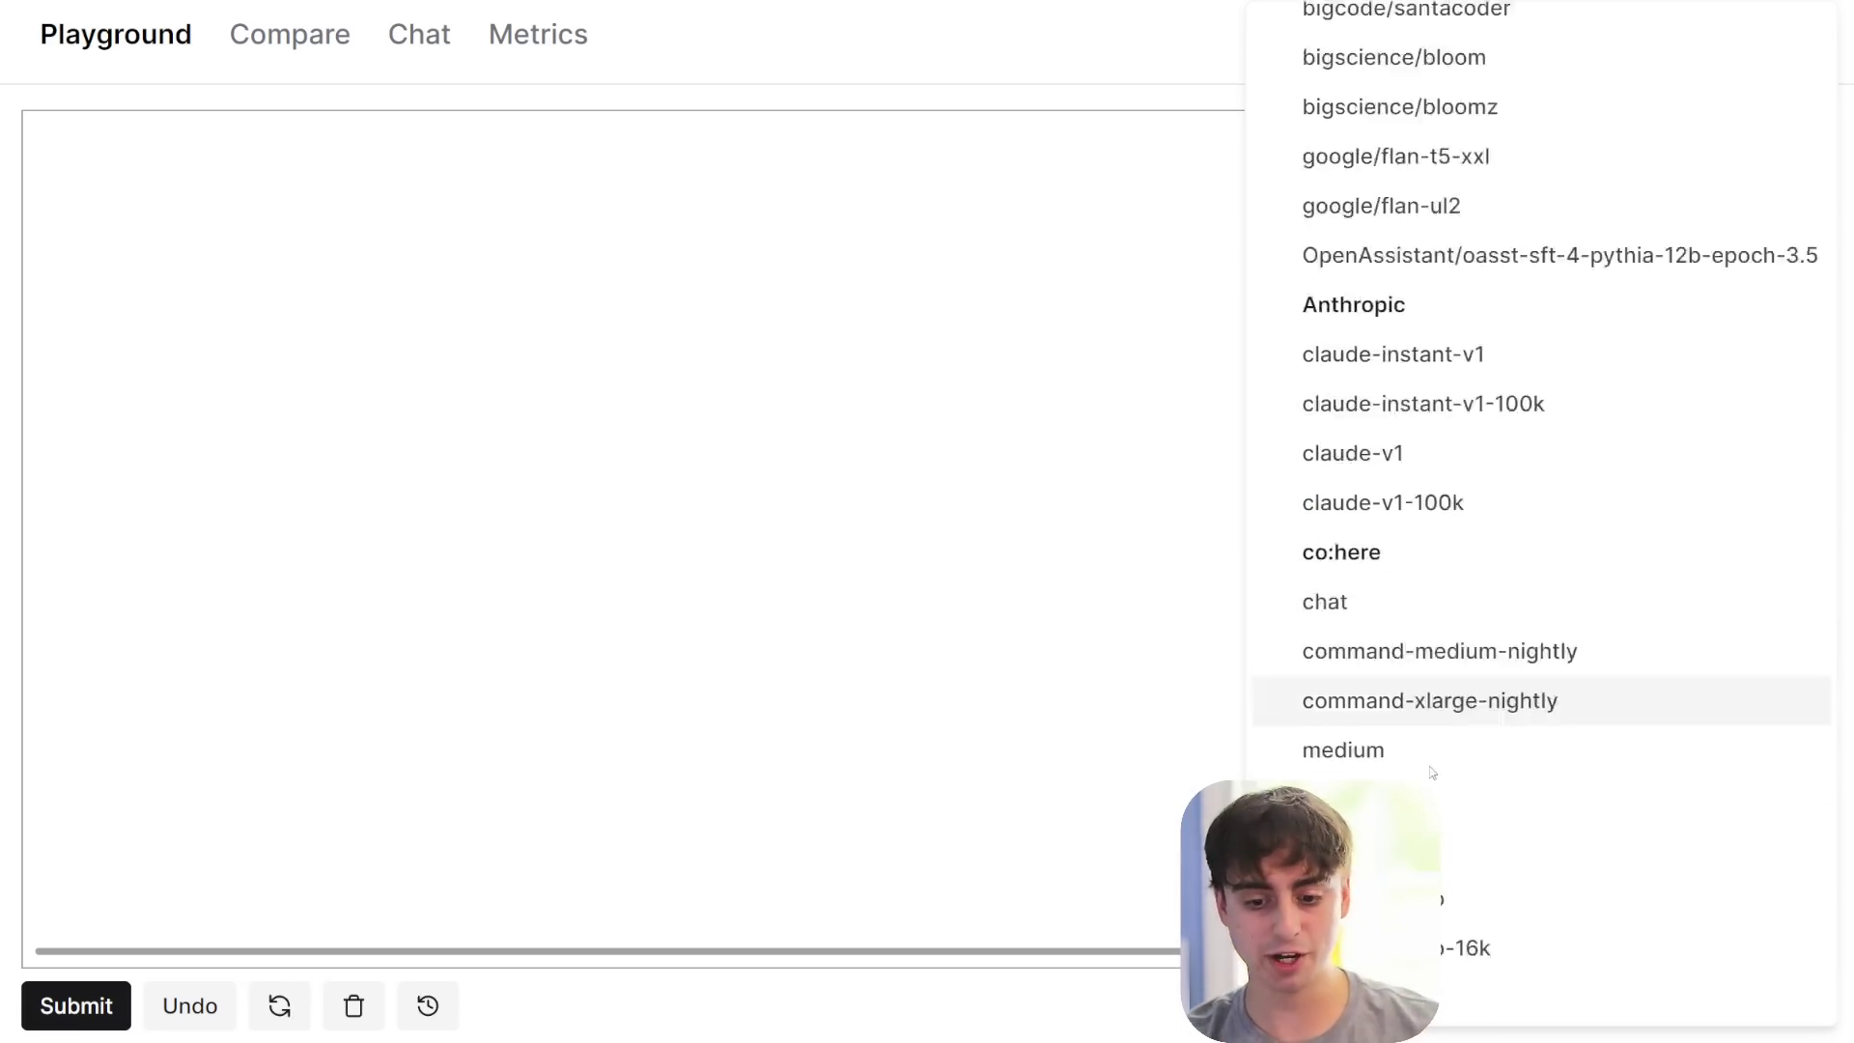
scroll(1474, 722, up, 9)
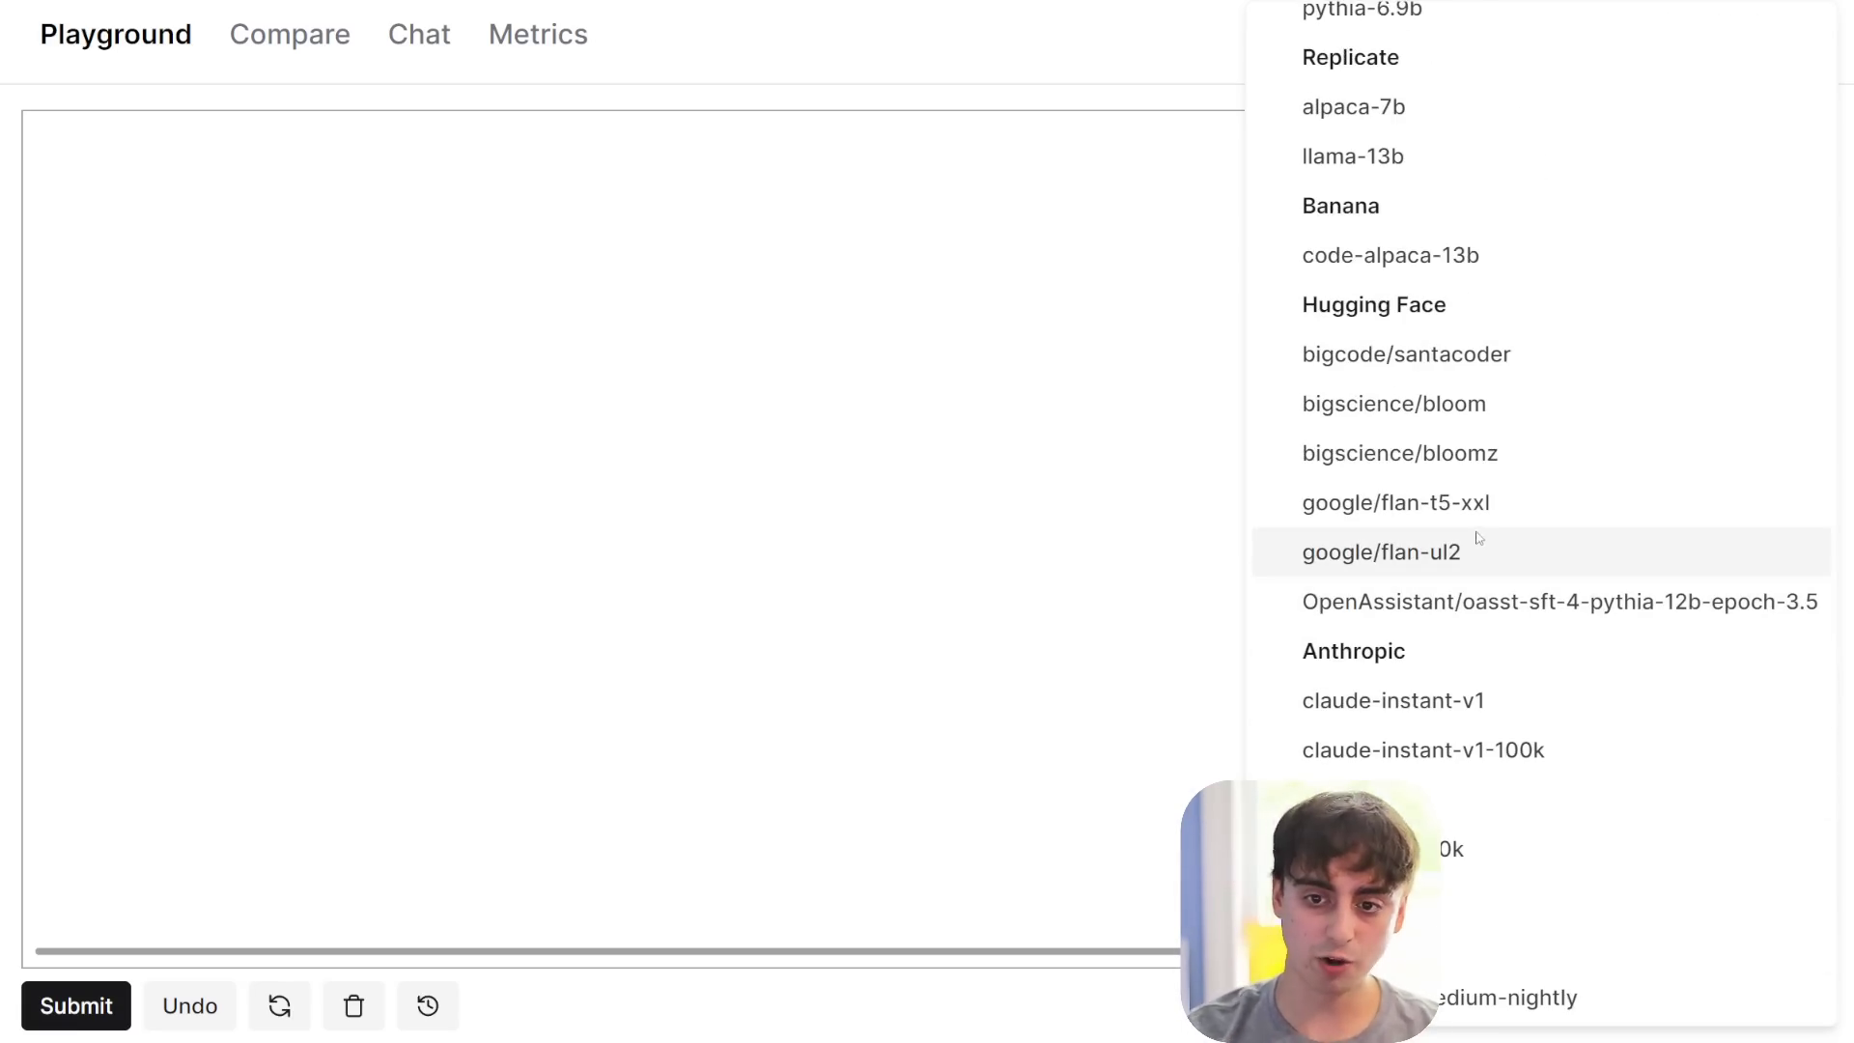
scroll(1382, 256, up, 3)
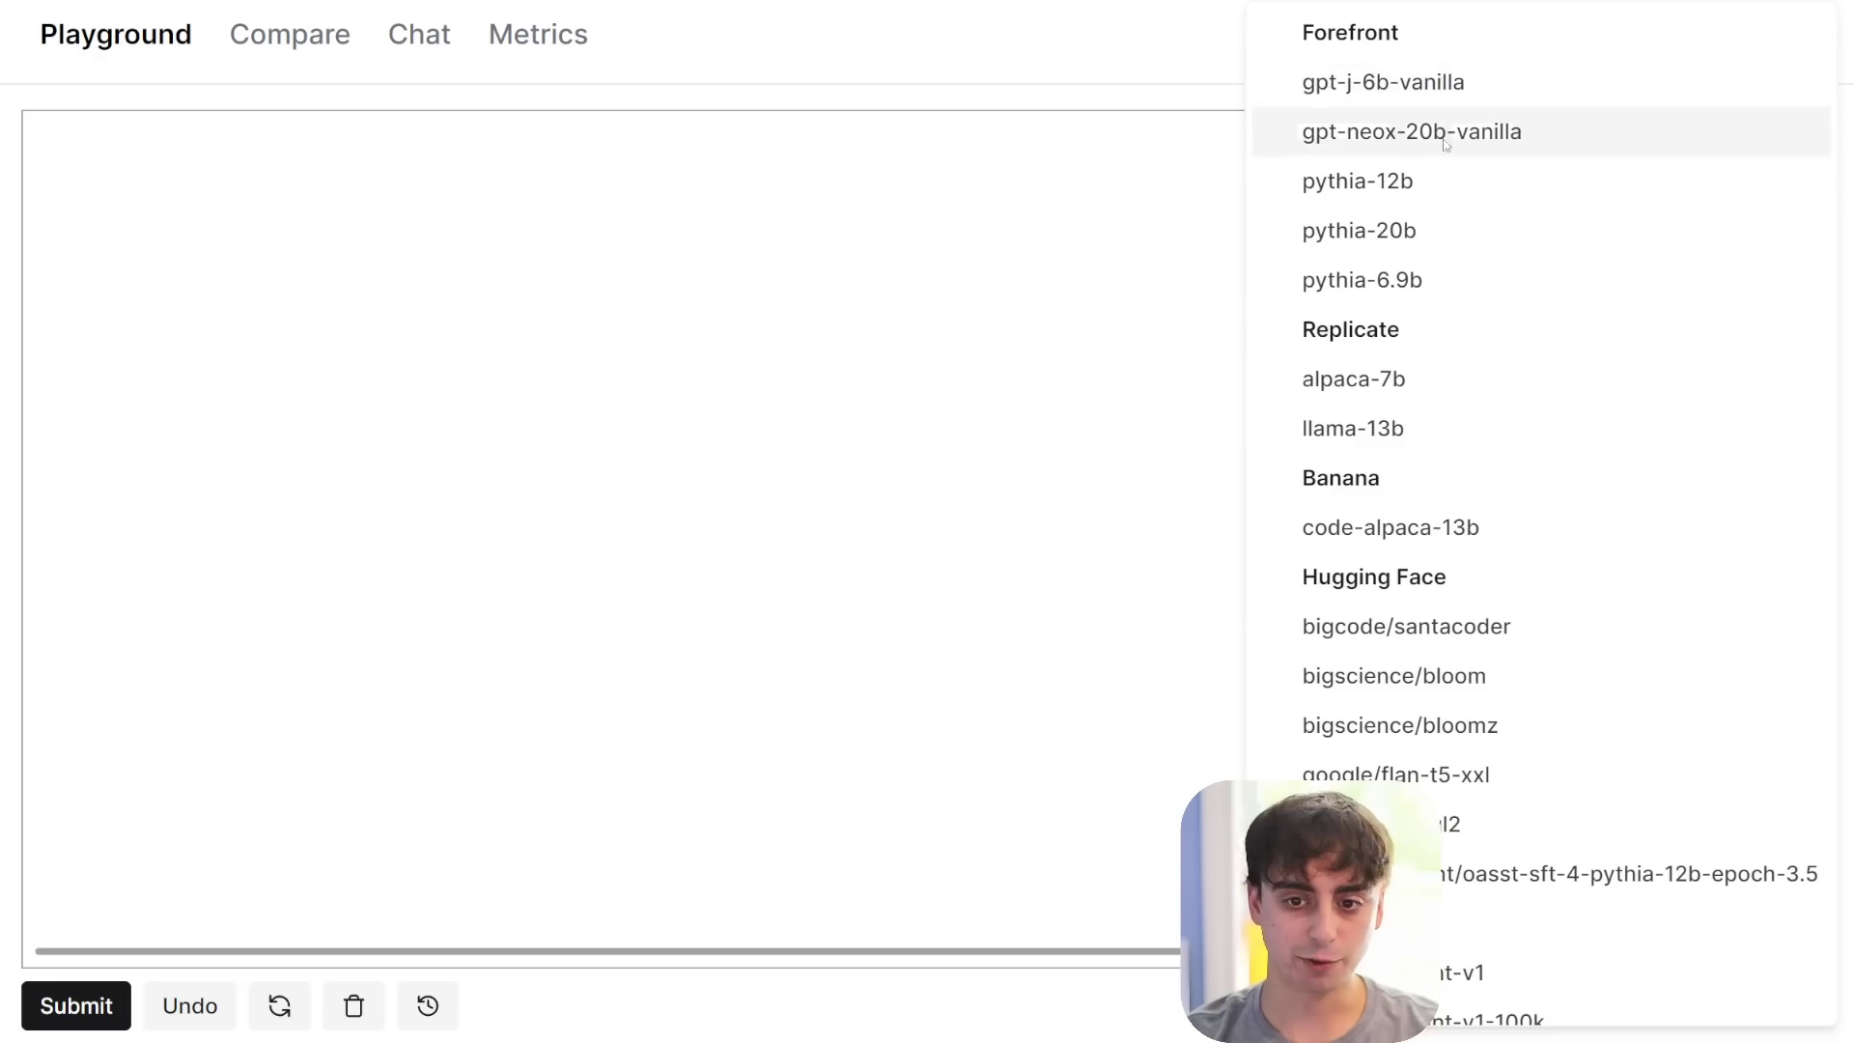
scroll(1430, 461, down, 4)
scroll(1431, 462, down, 1)
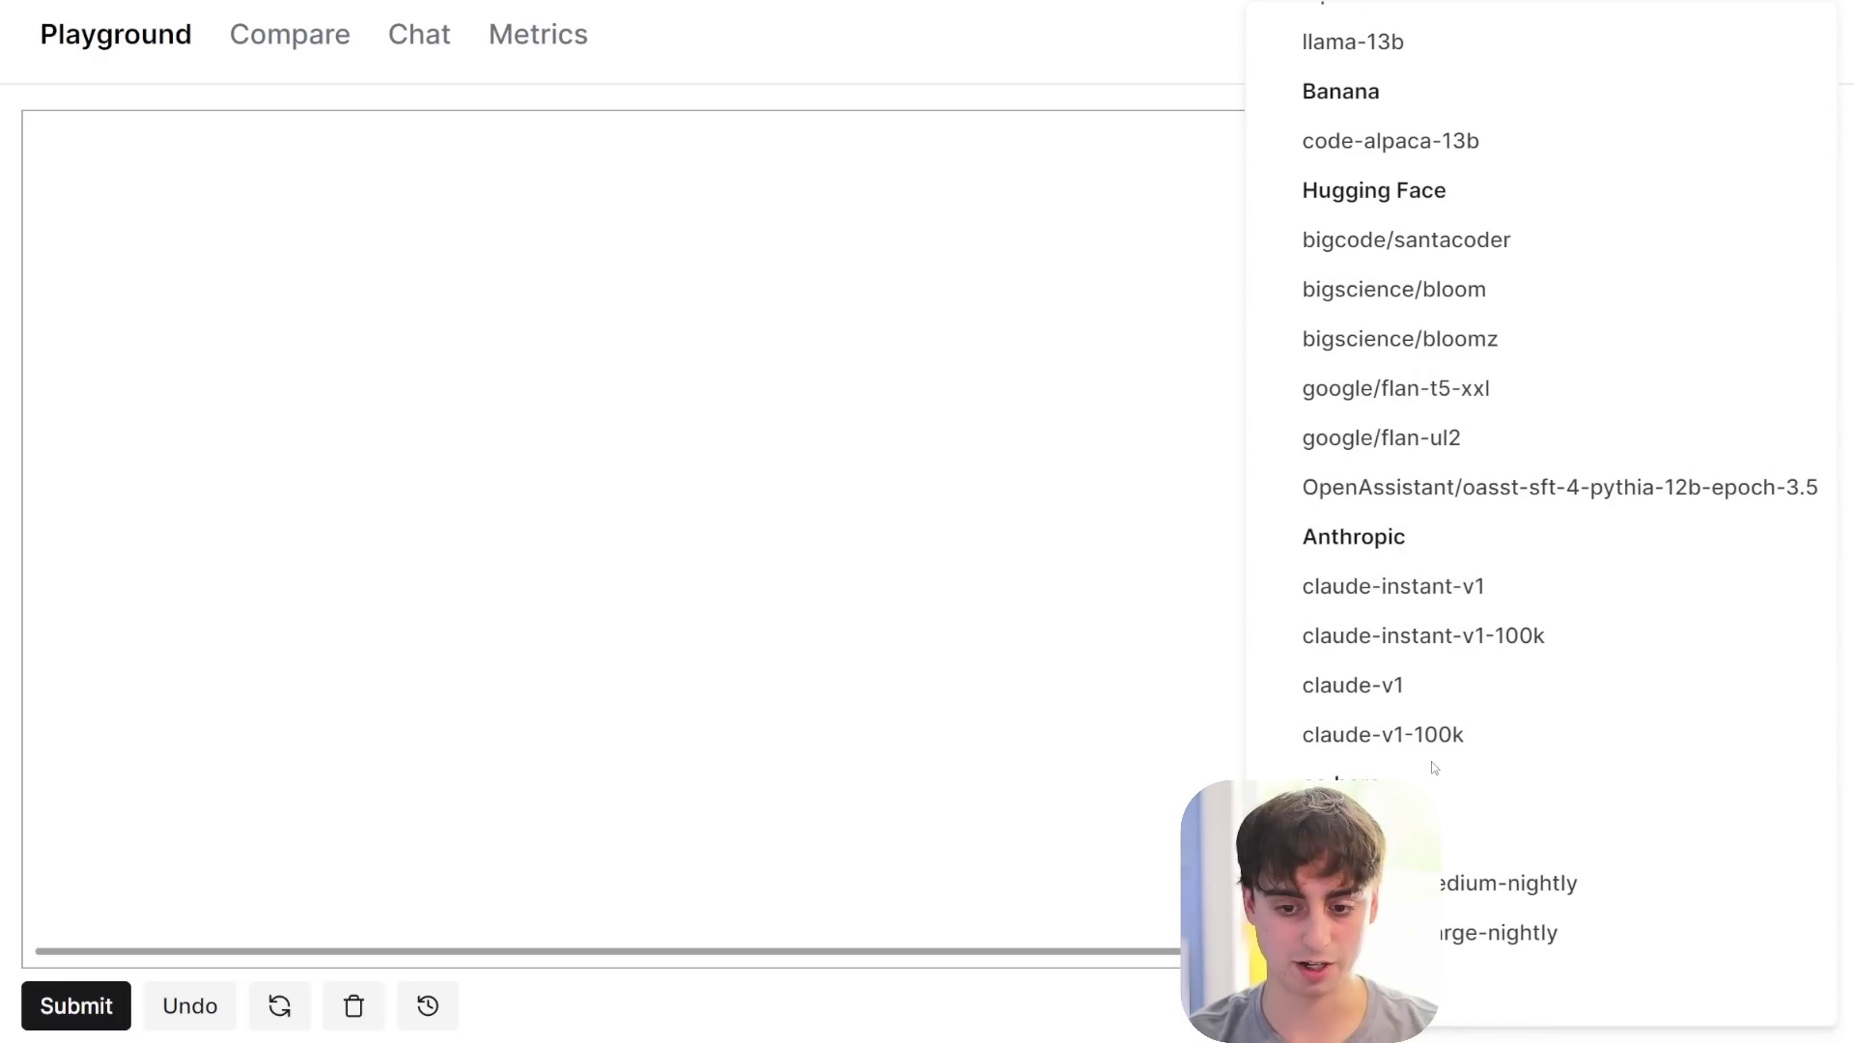
click(1840, 299)
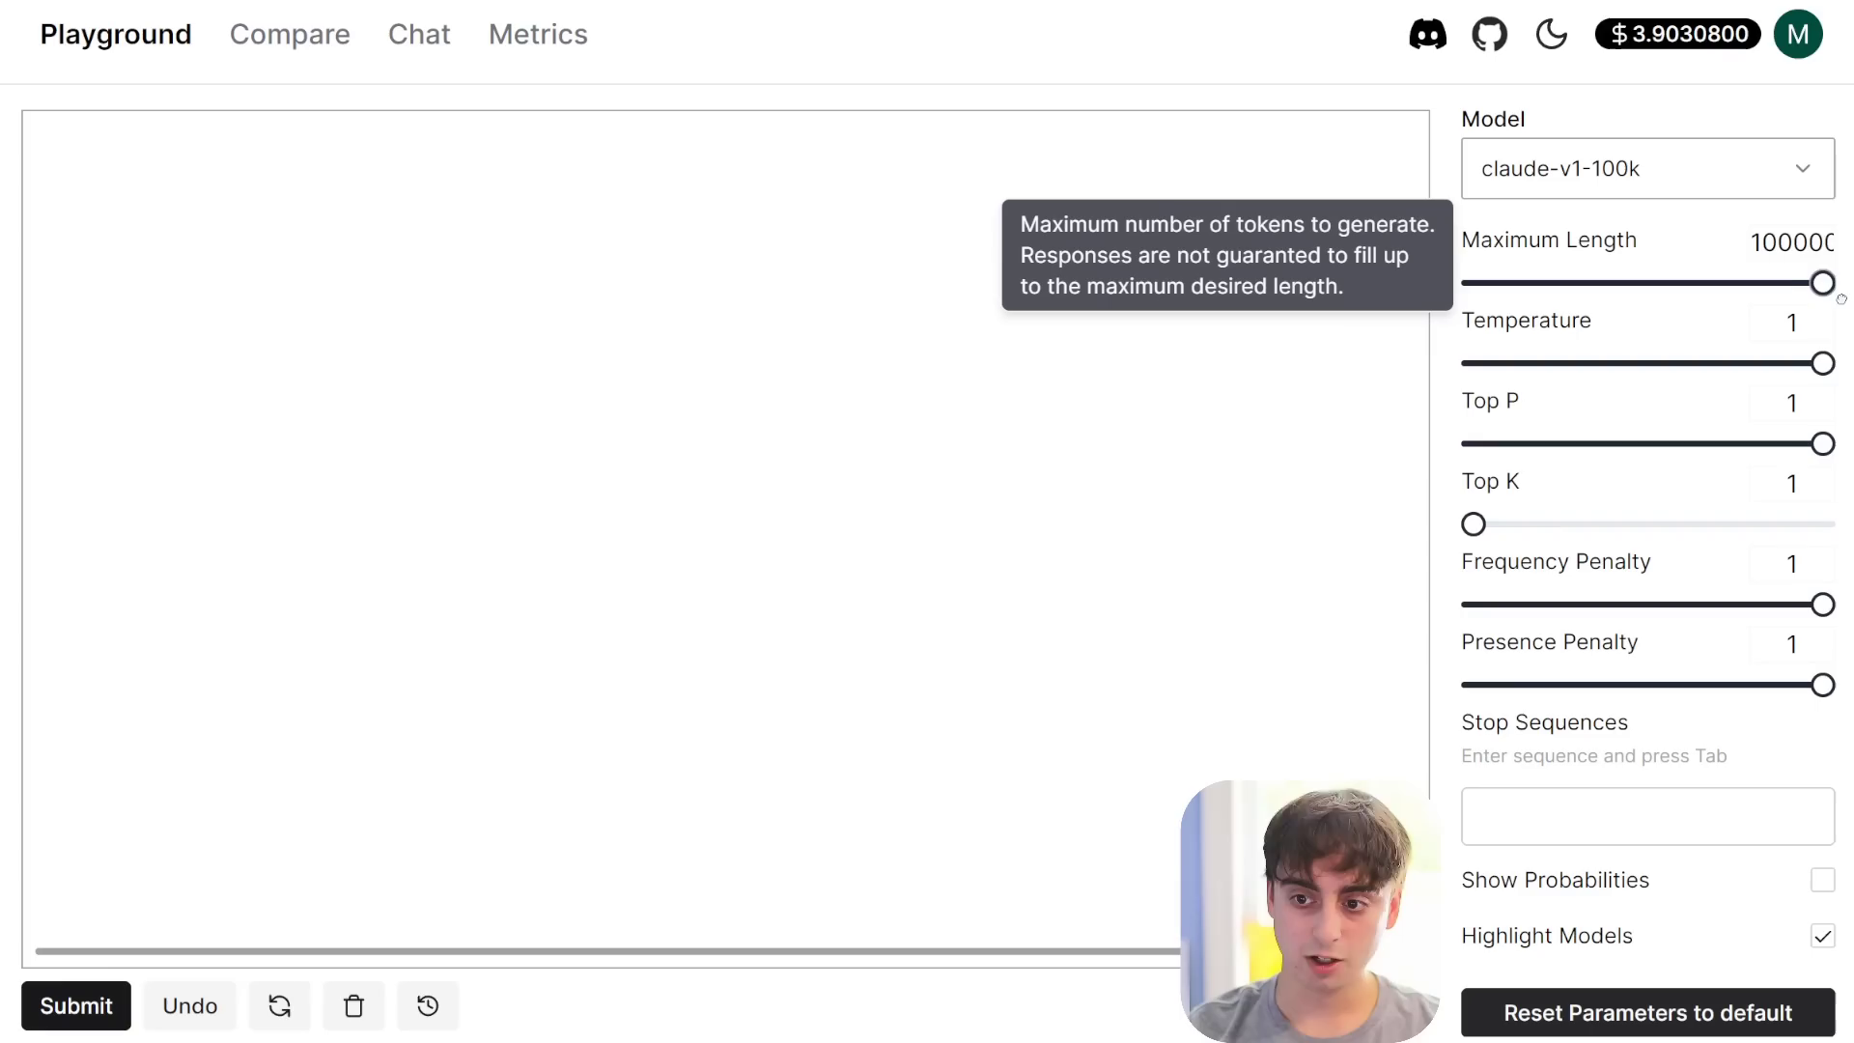
drag(1840, 300, 1644, 314)
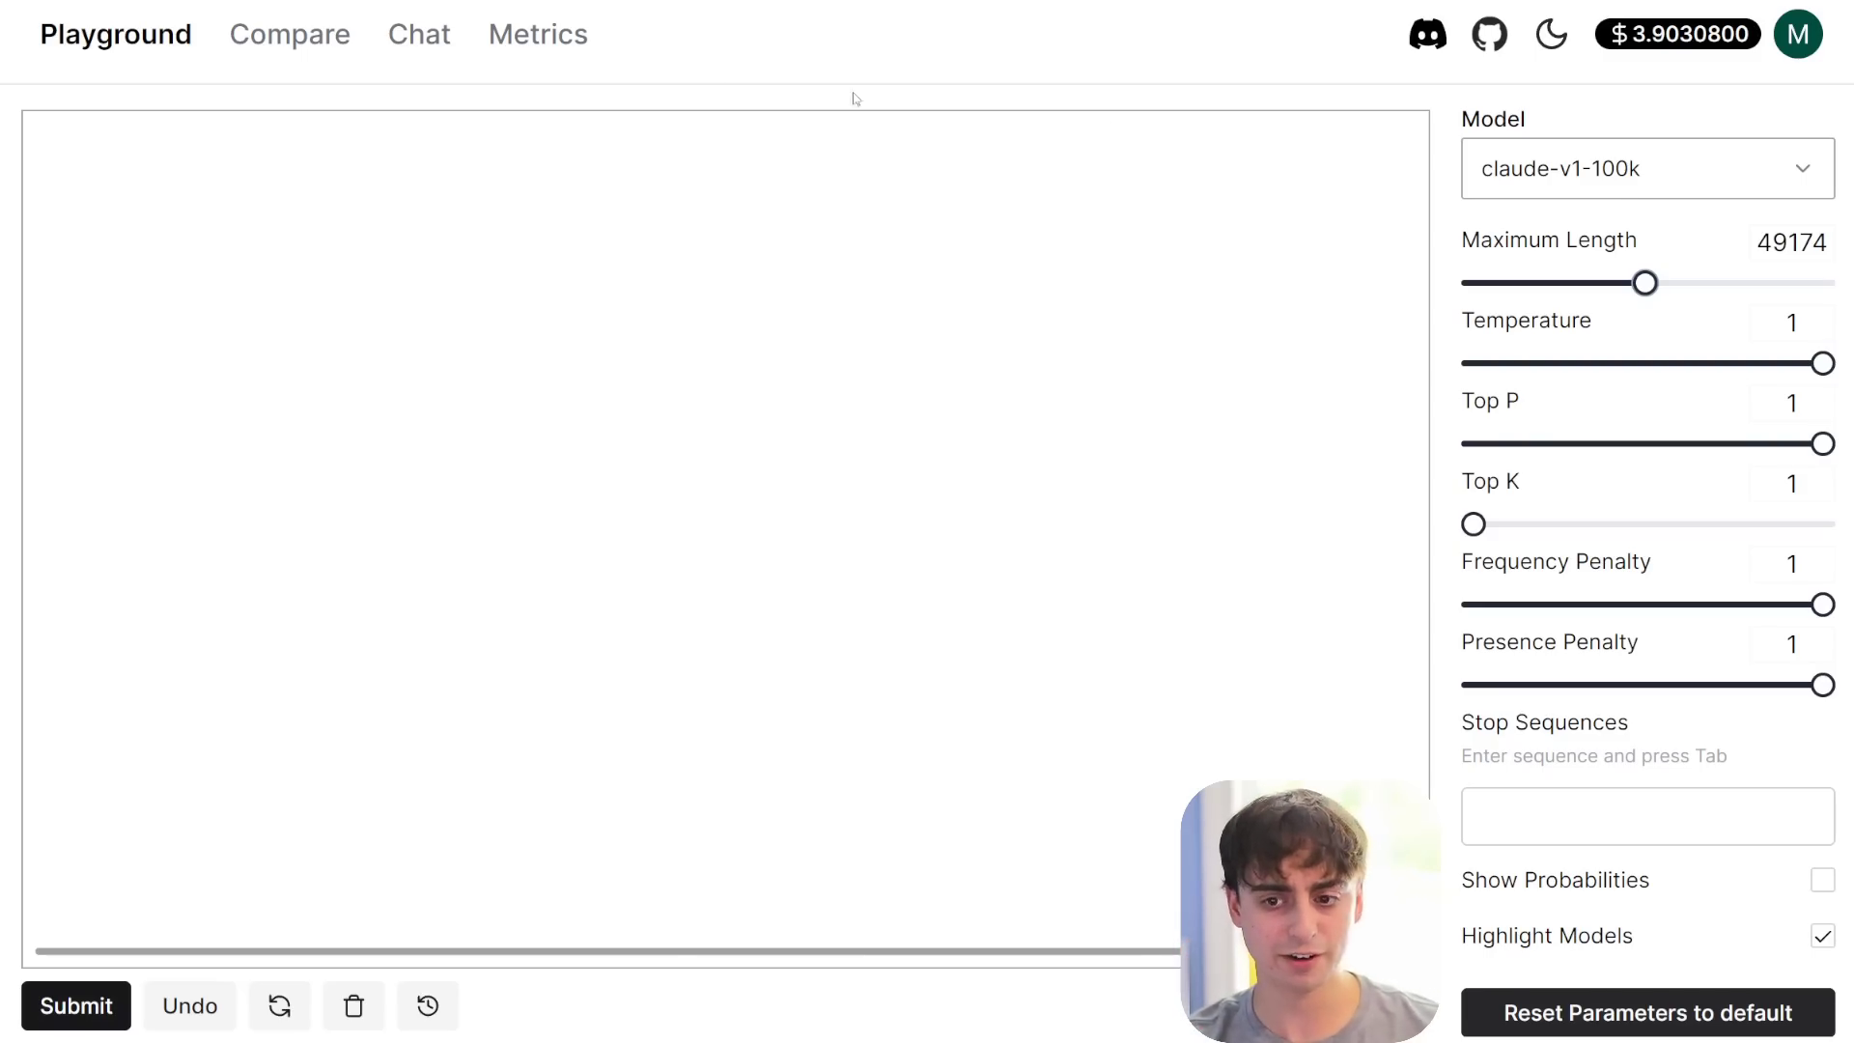
- Lower the Chat page's Maximum Length to 42538, then go to the Compare view
click(411, 36)
drag(1815, 267, 1594, 267)
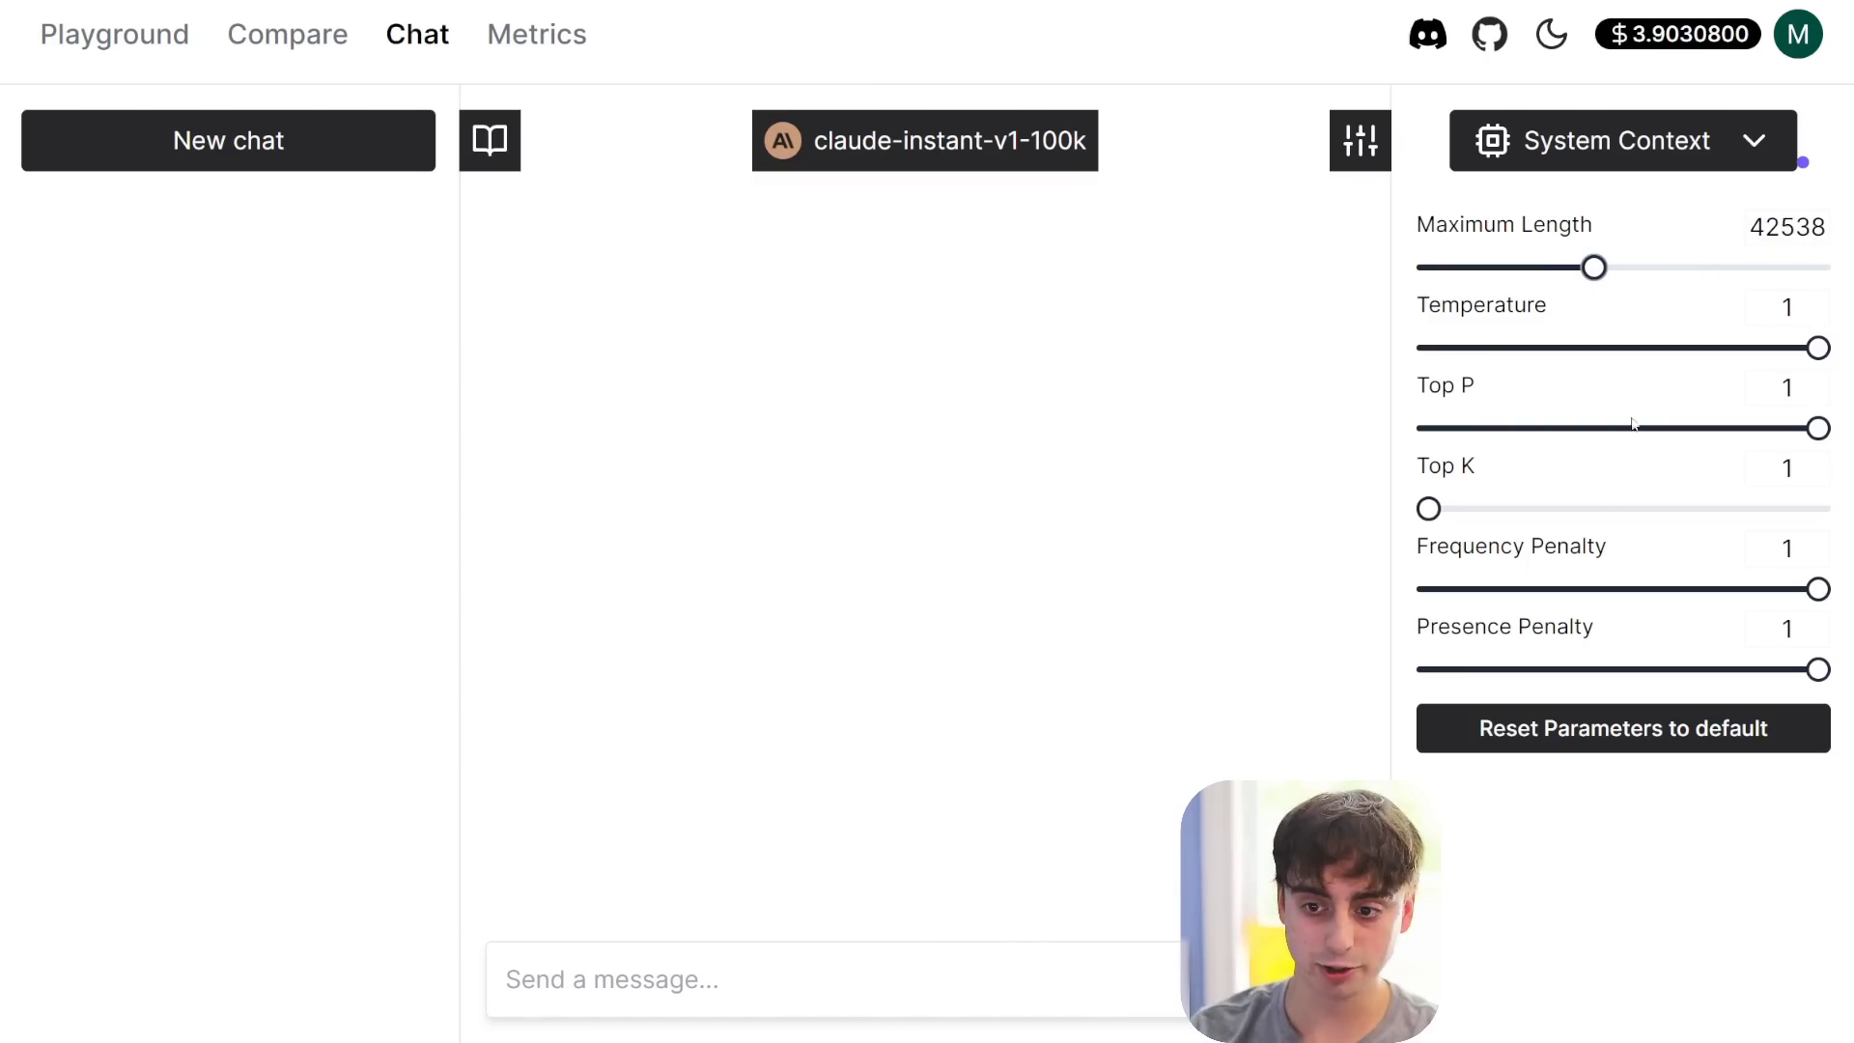
mouse_move(1682, 390)
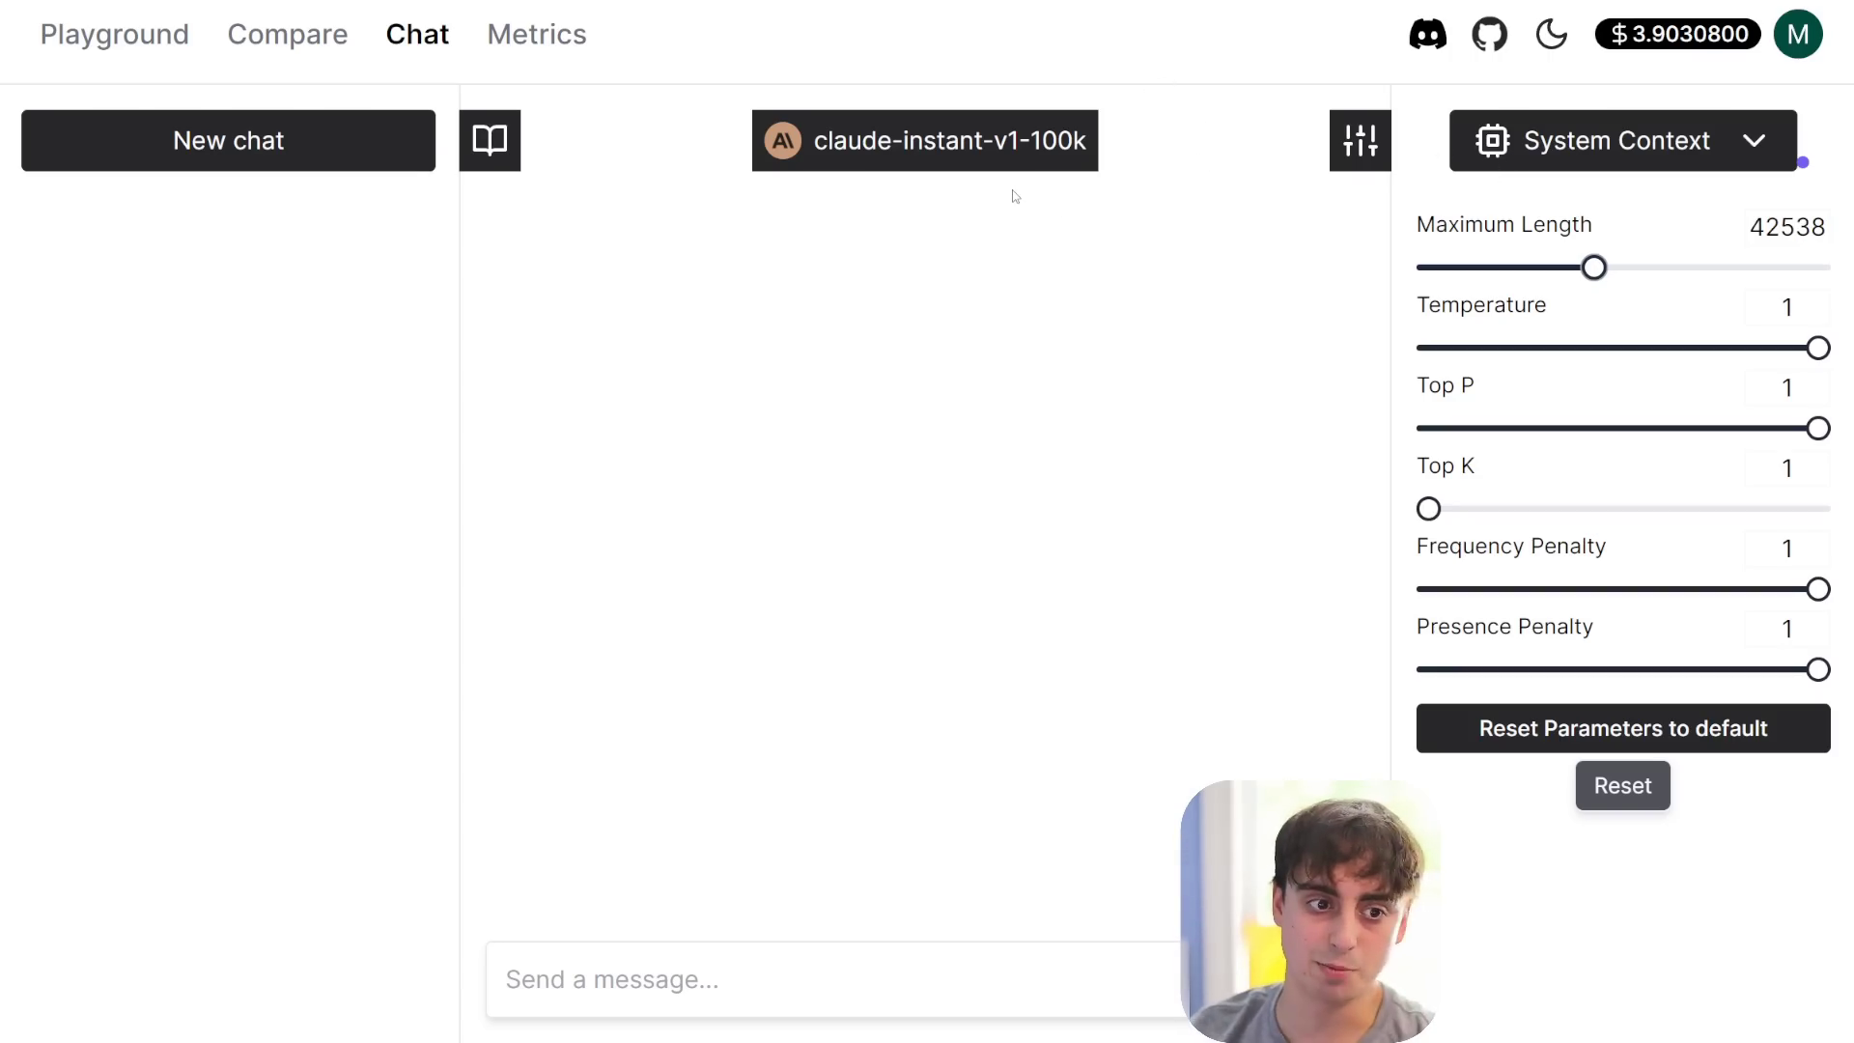
click(287, 35)
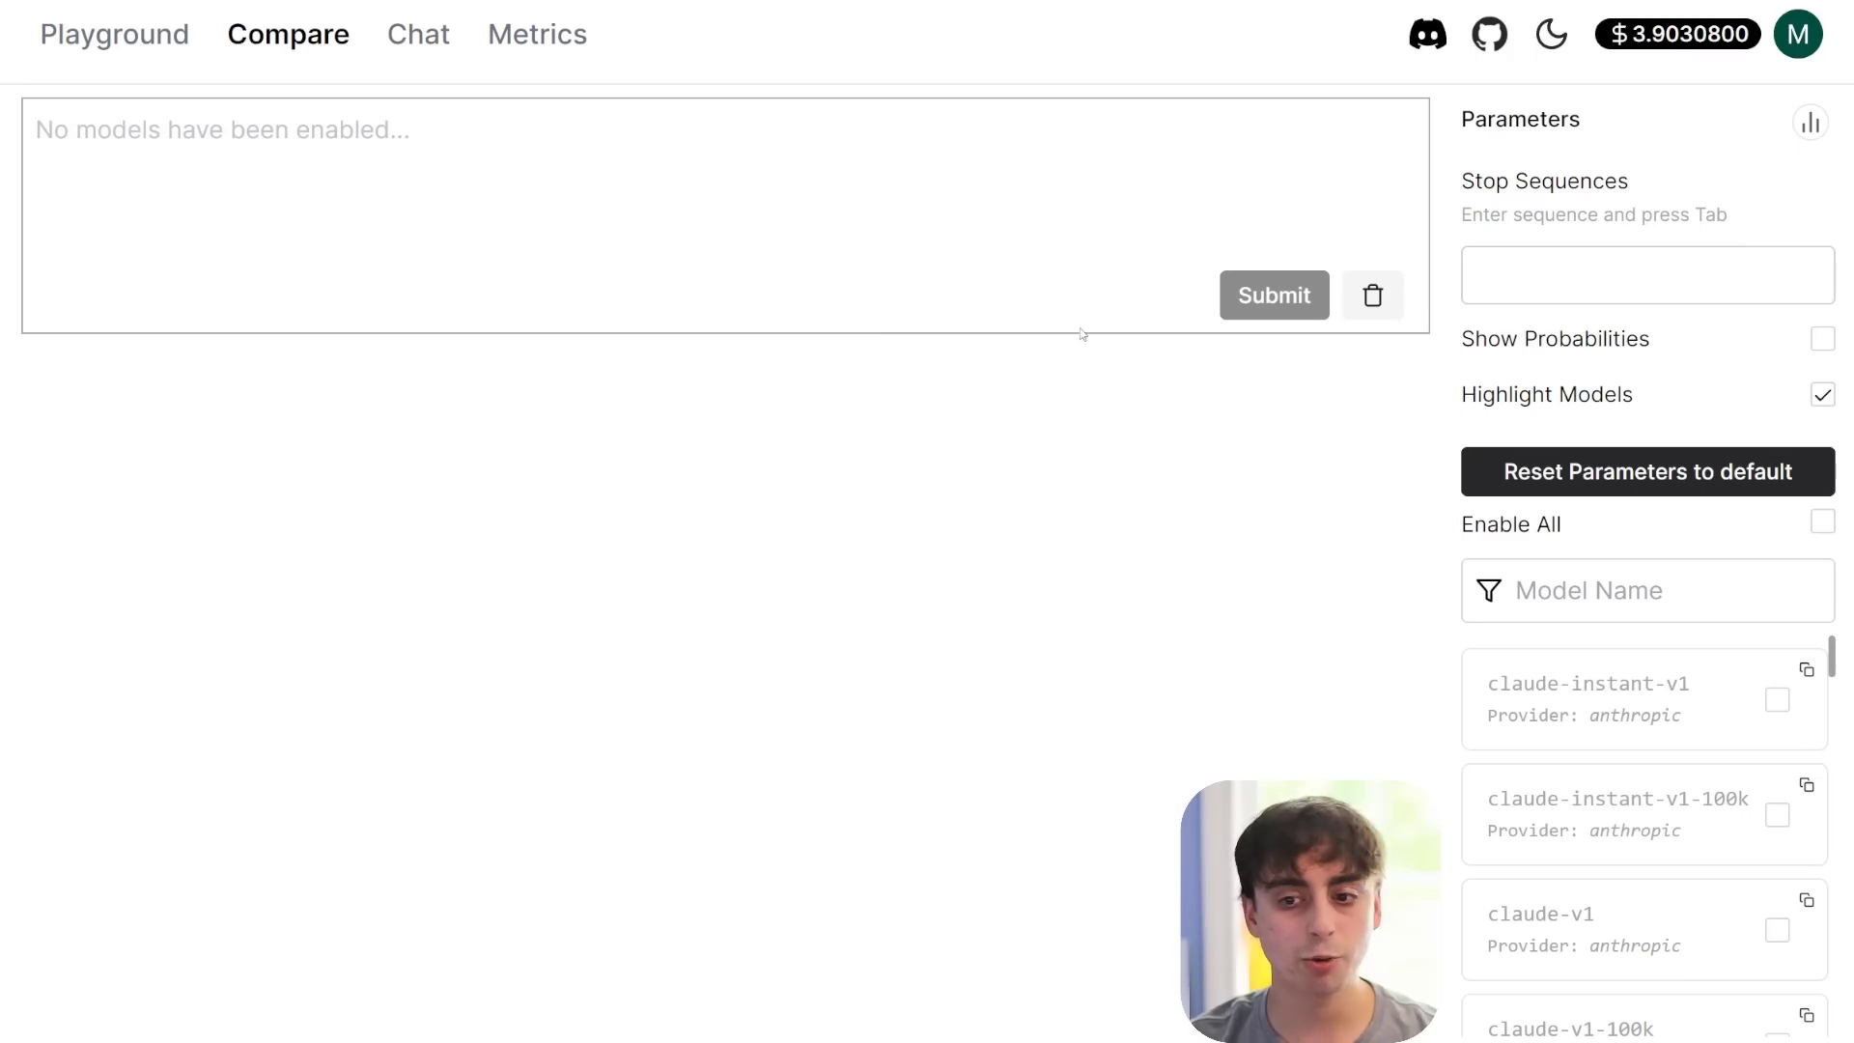
- Zoom the page out and enable gpt-4 and alpaca-7b in the comparison model list
click(521, 260)
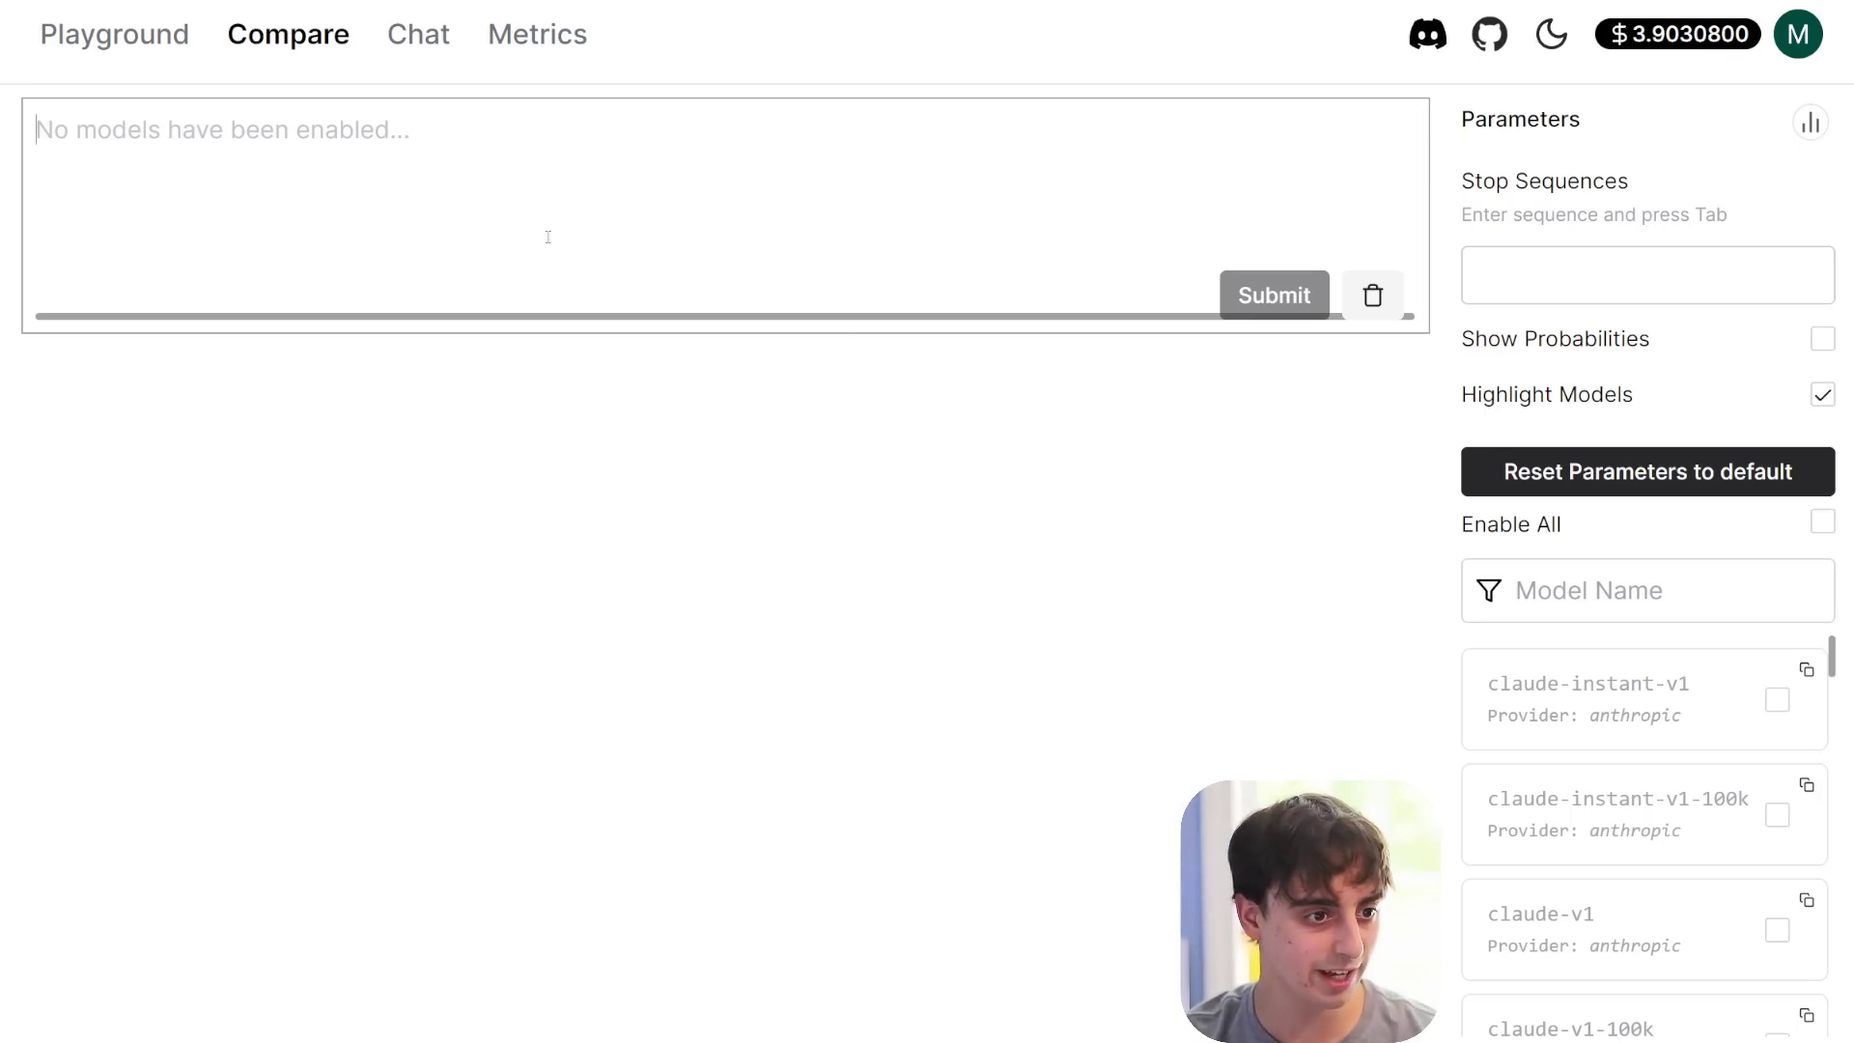
drag(1835, 660, 1833, 707)
scroll(1798, 716, up, 1)
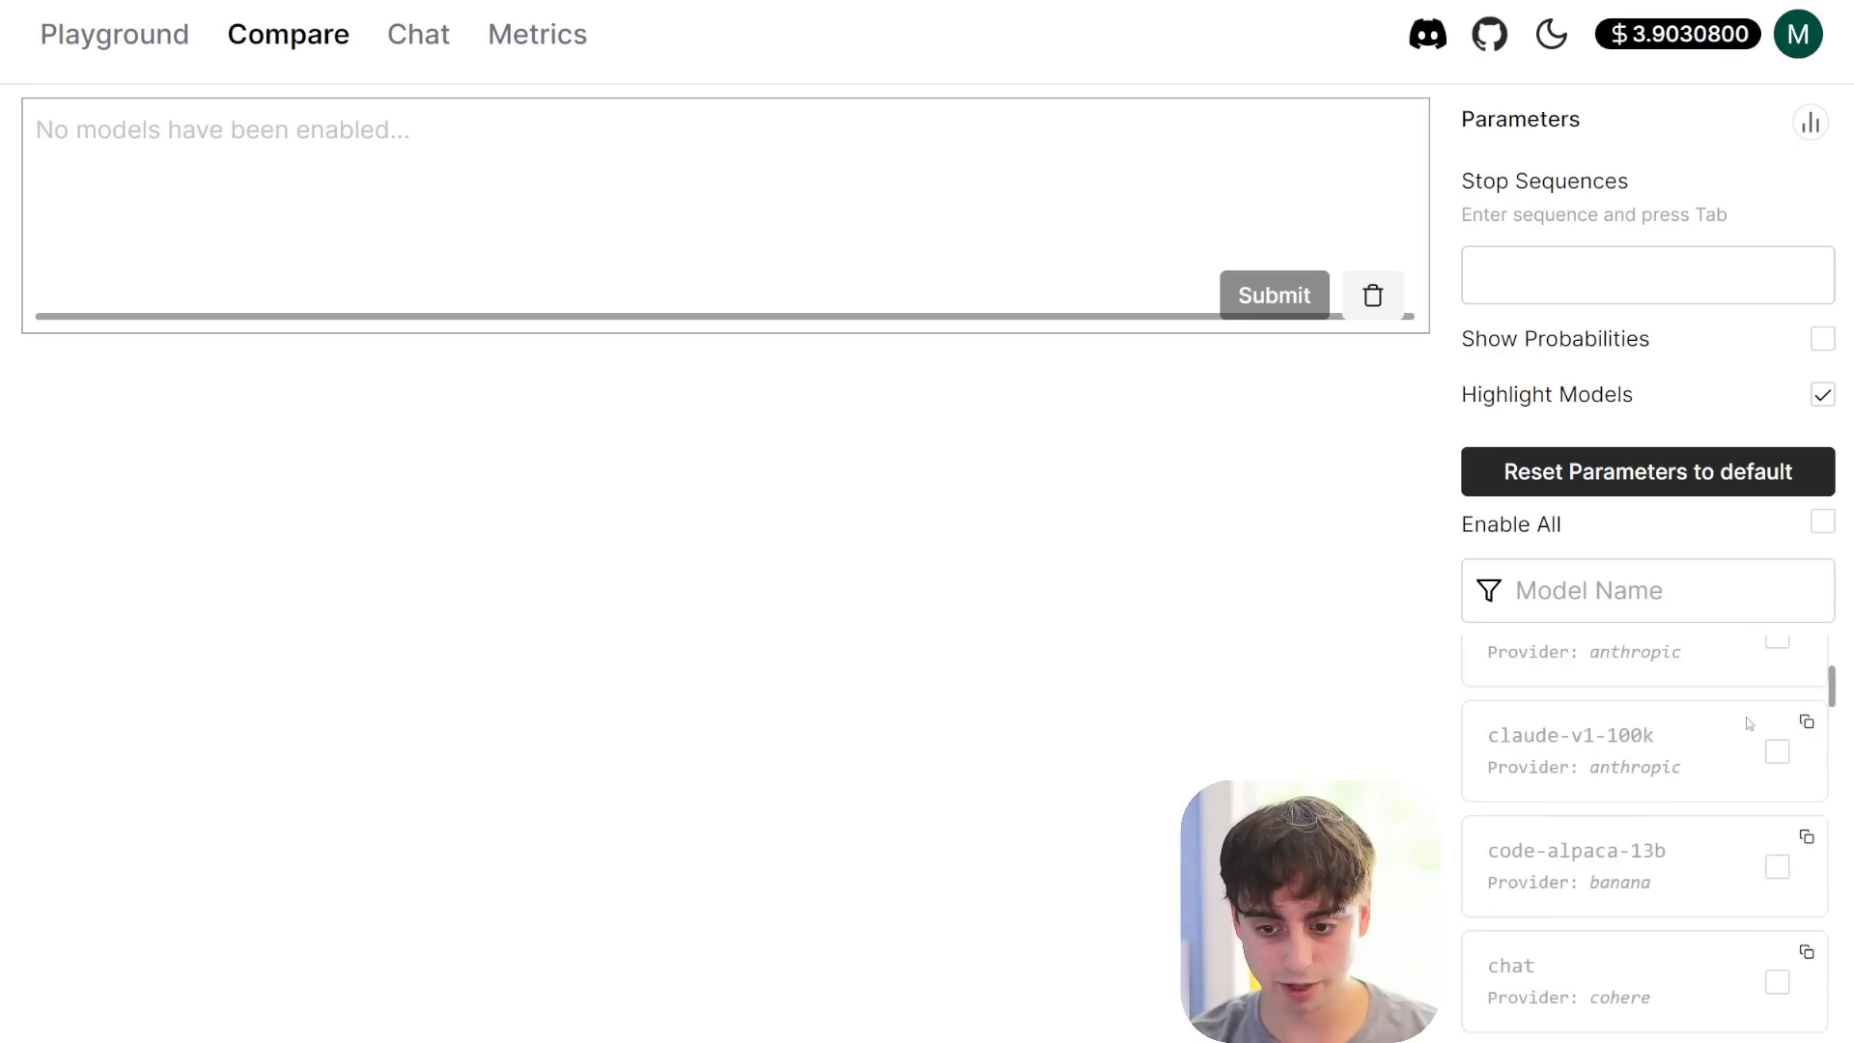
key(ctrl+minus)
key(ctrl+minus)
key(ctrl+minus)
scroll(1788, 442, up, 1)
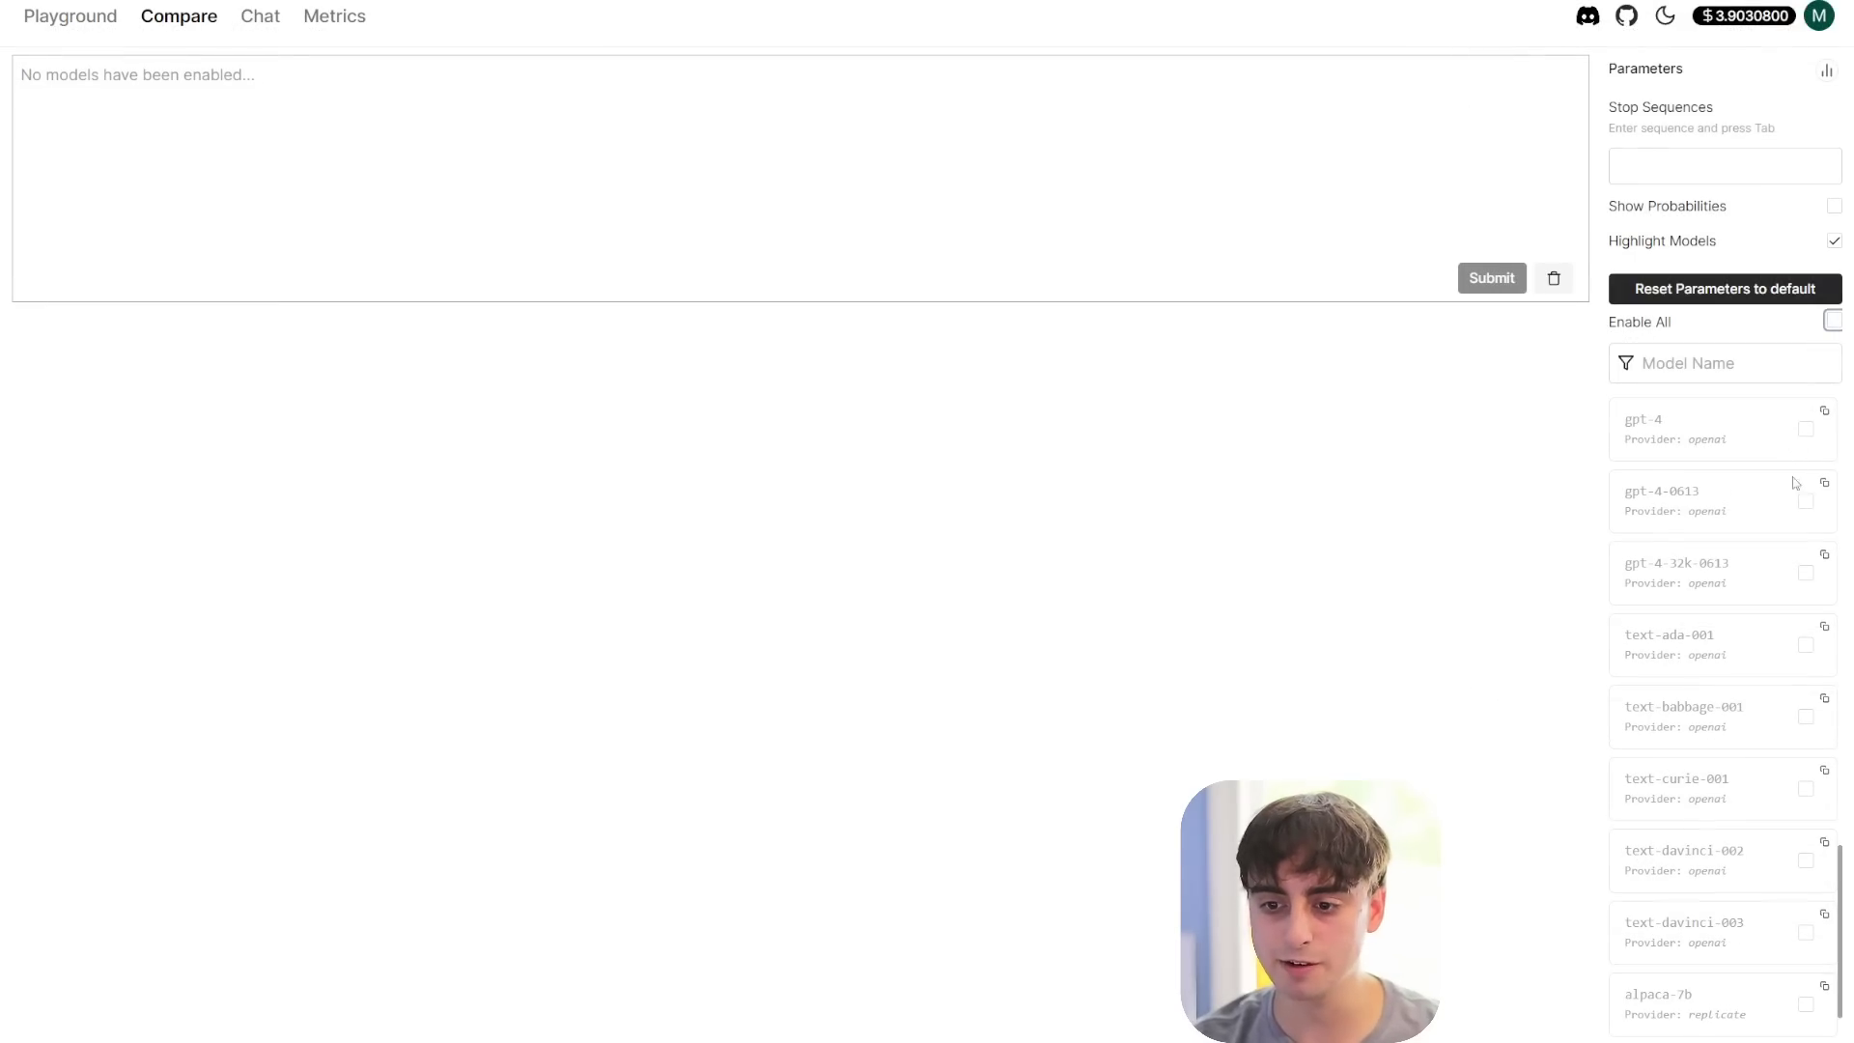
click(1806, 425)
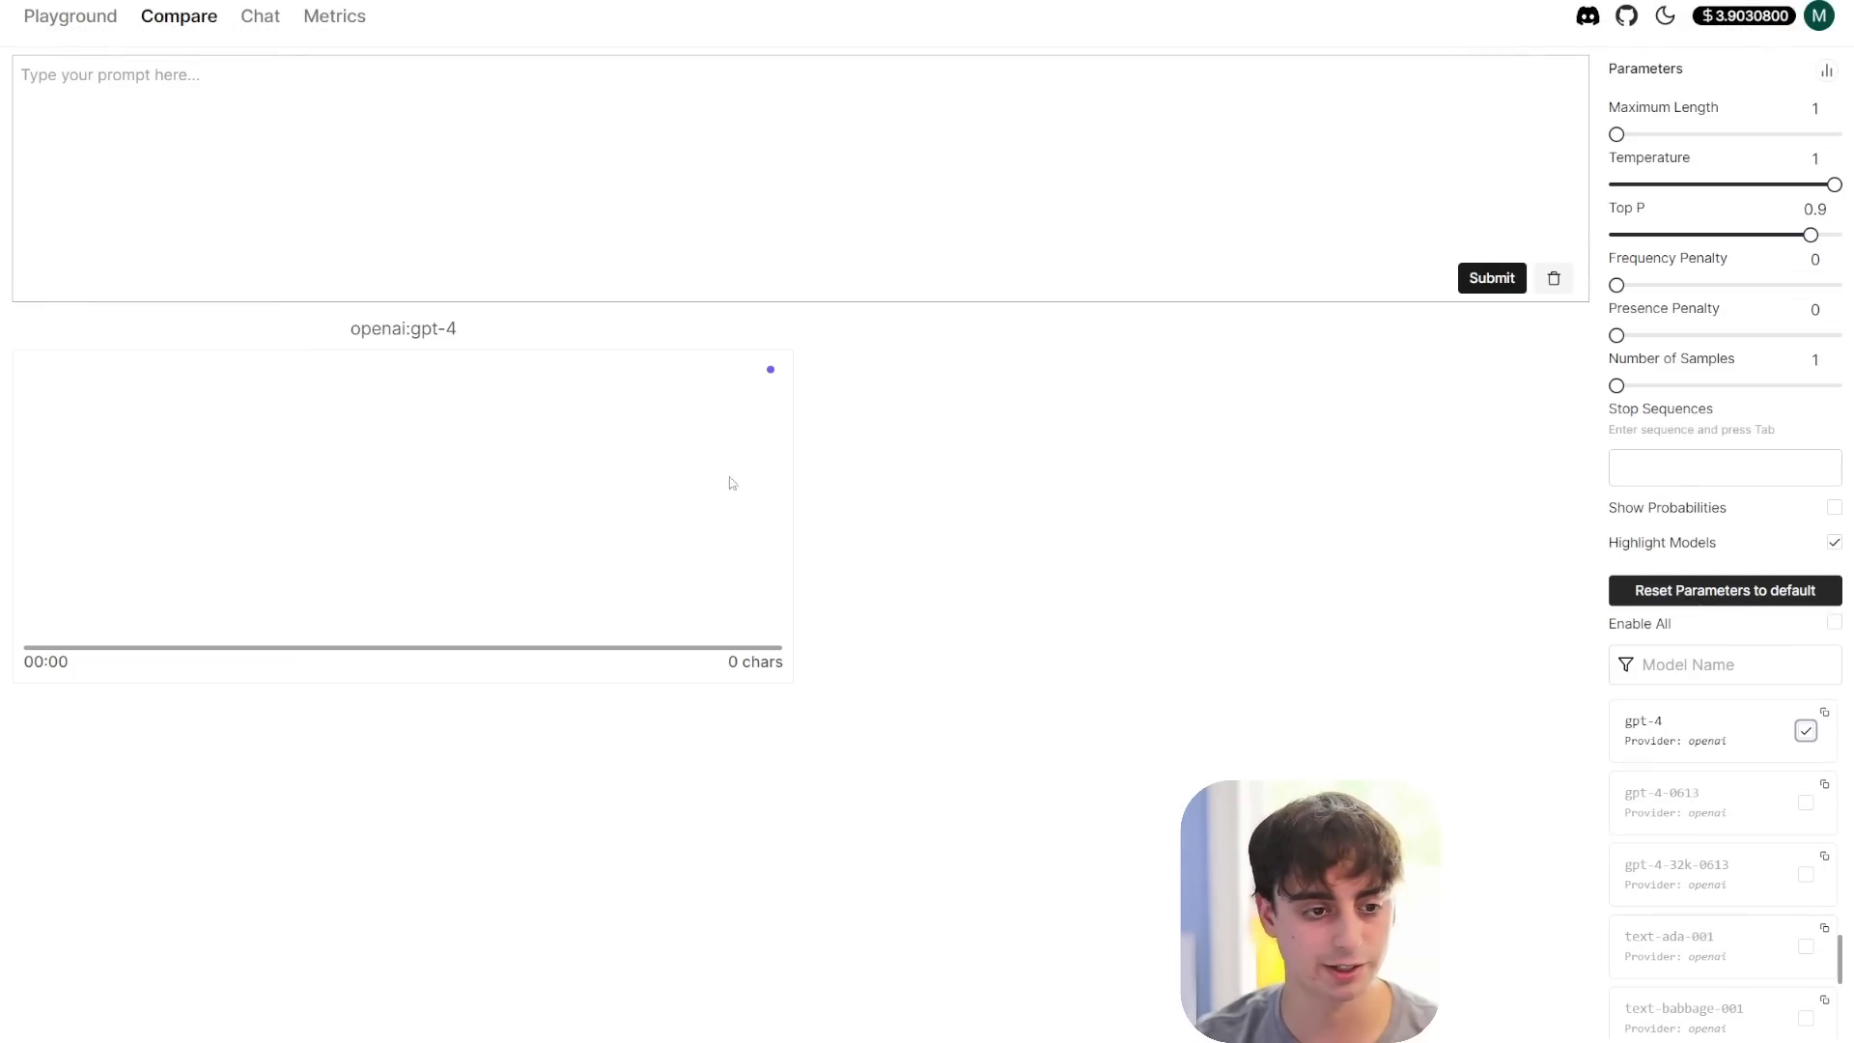
scroll(1794, 858, down, 4)
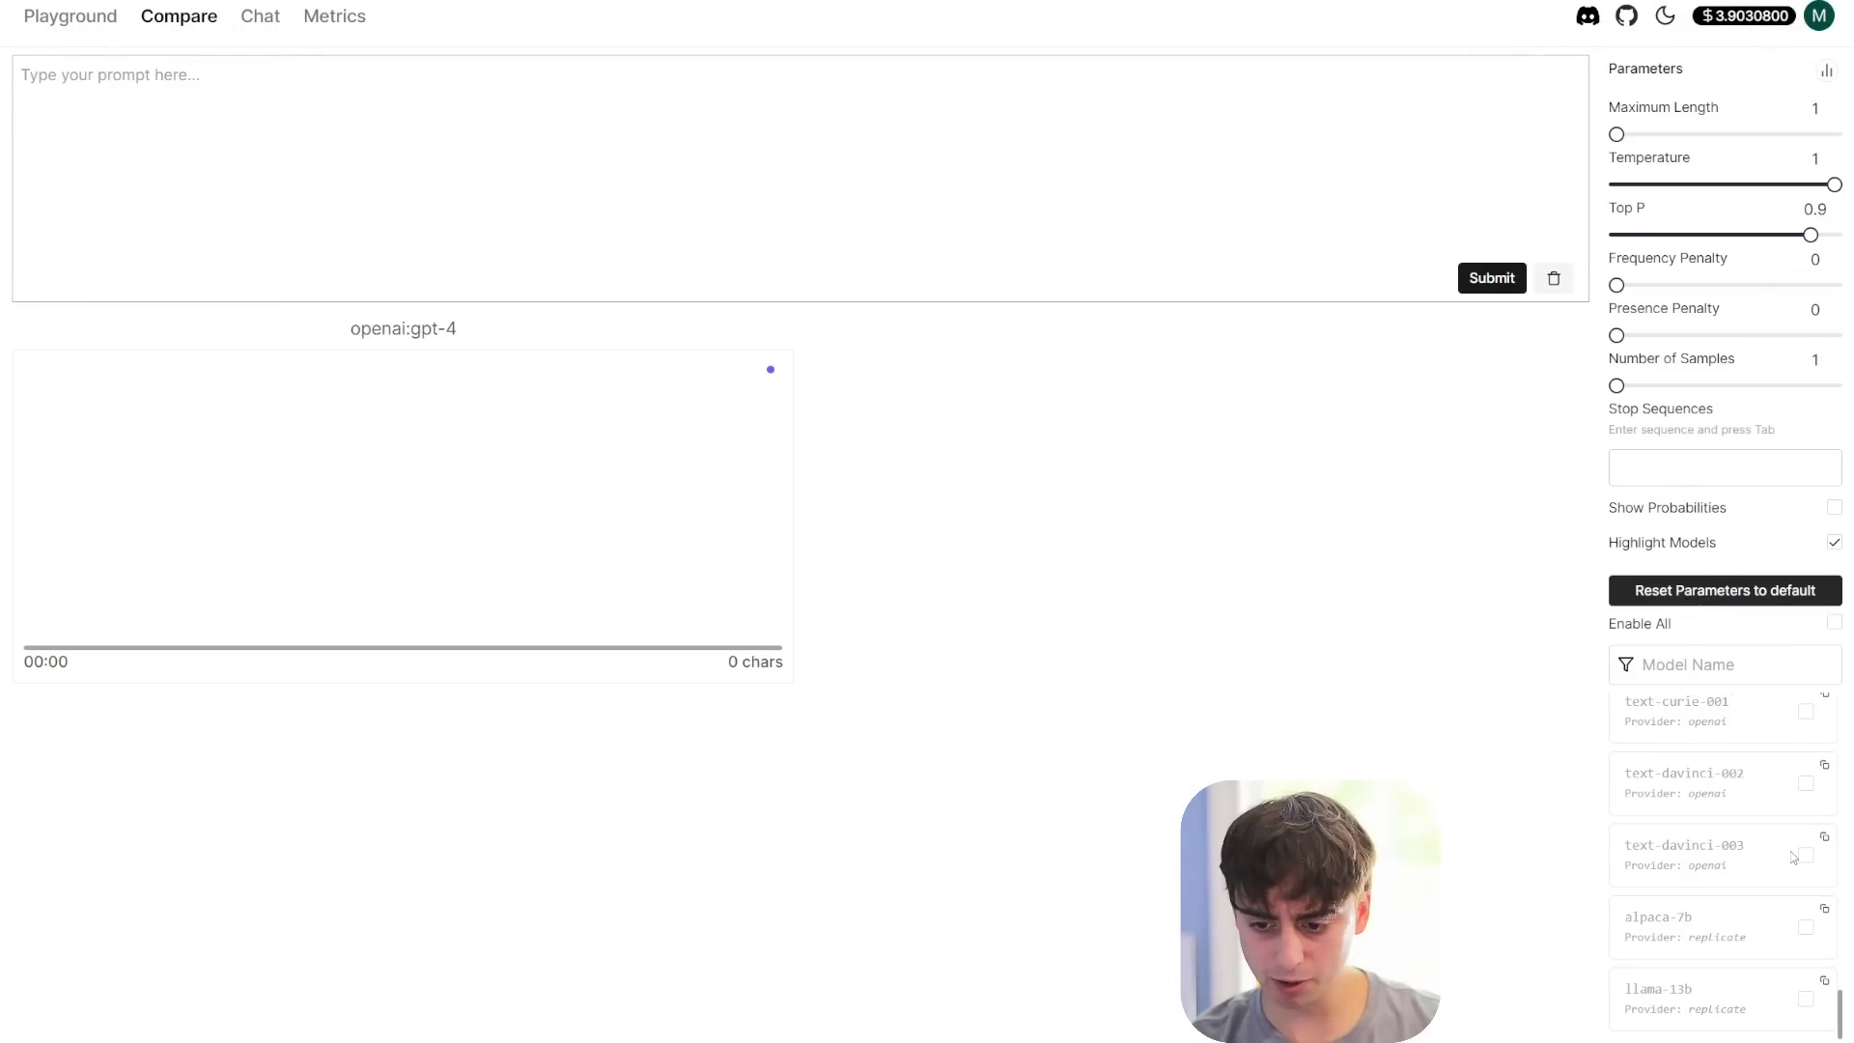
scroll(1797, 857, up, 1)
scroll(1802, 855, down, 1)
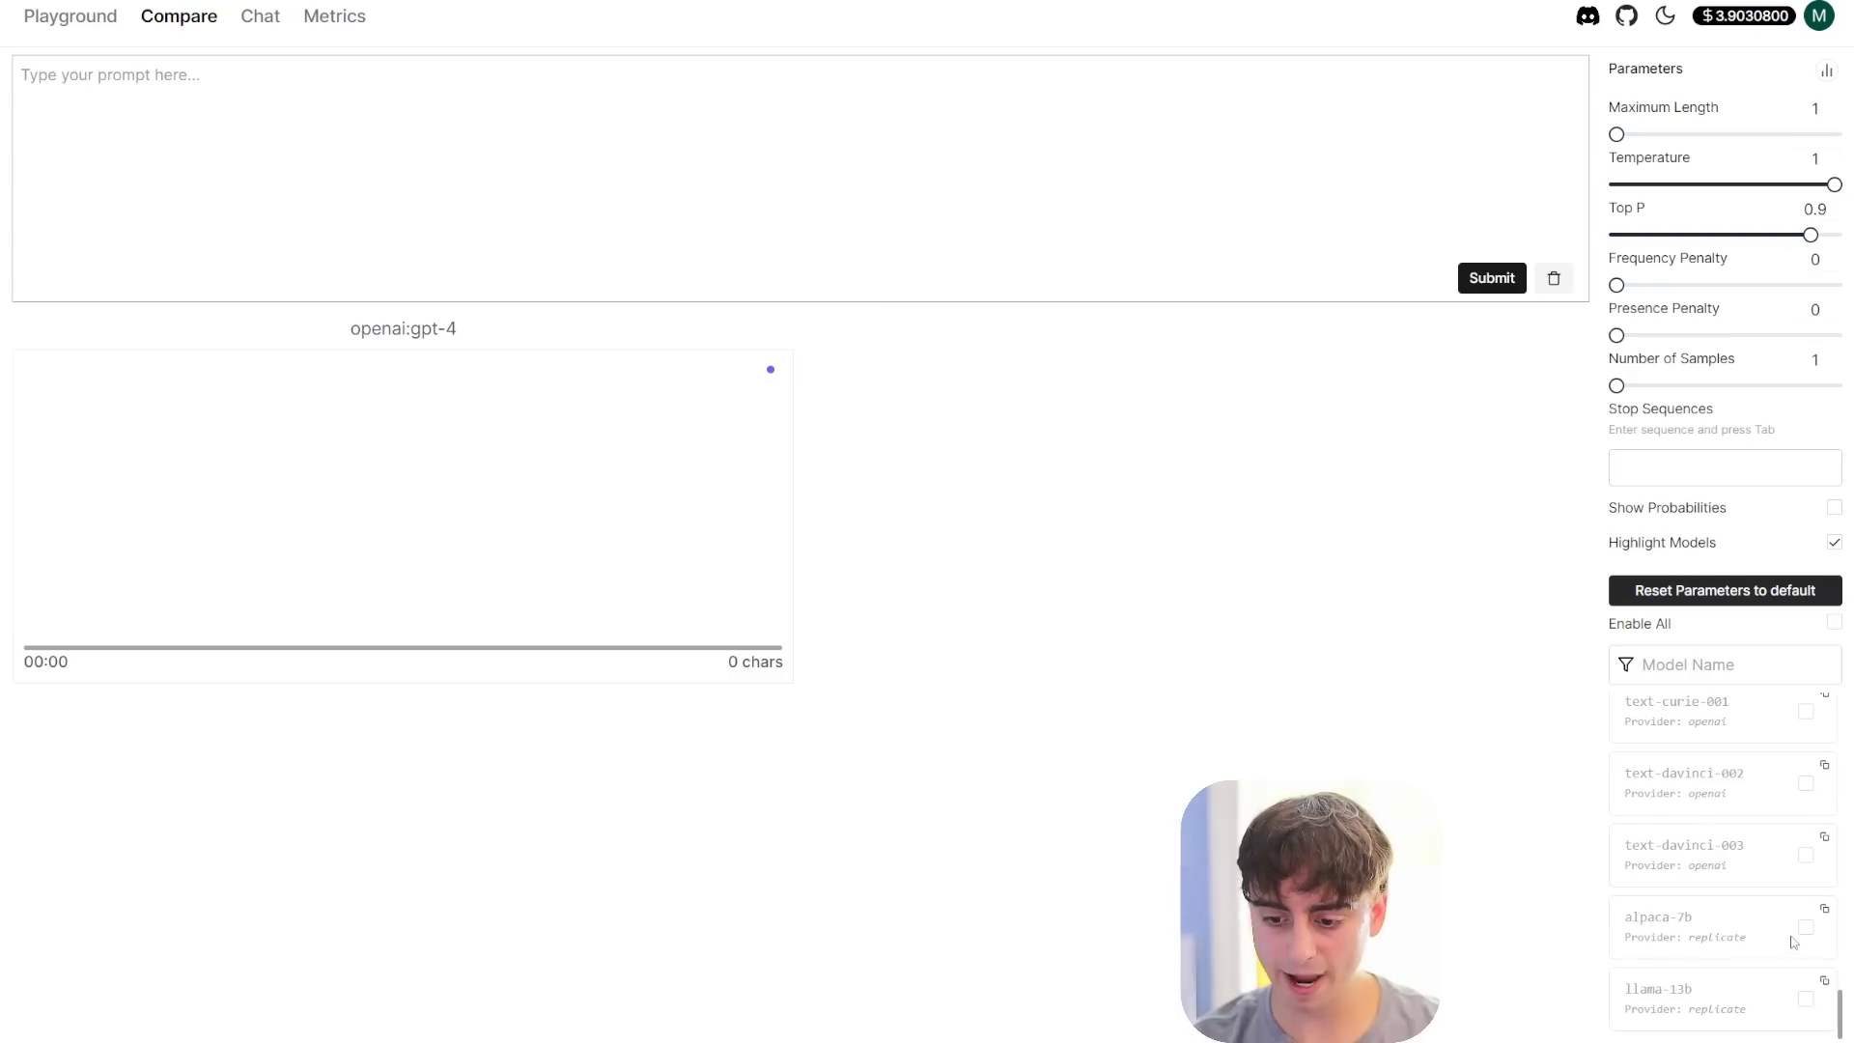
click(1804, 931)
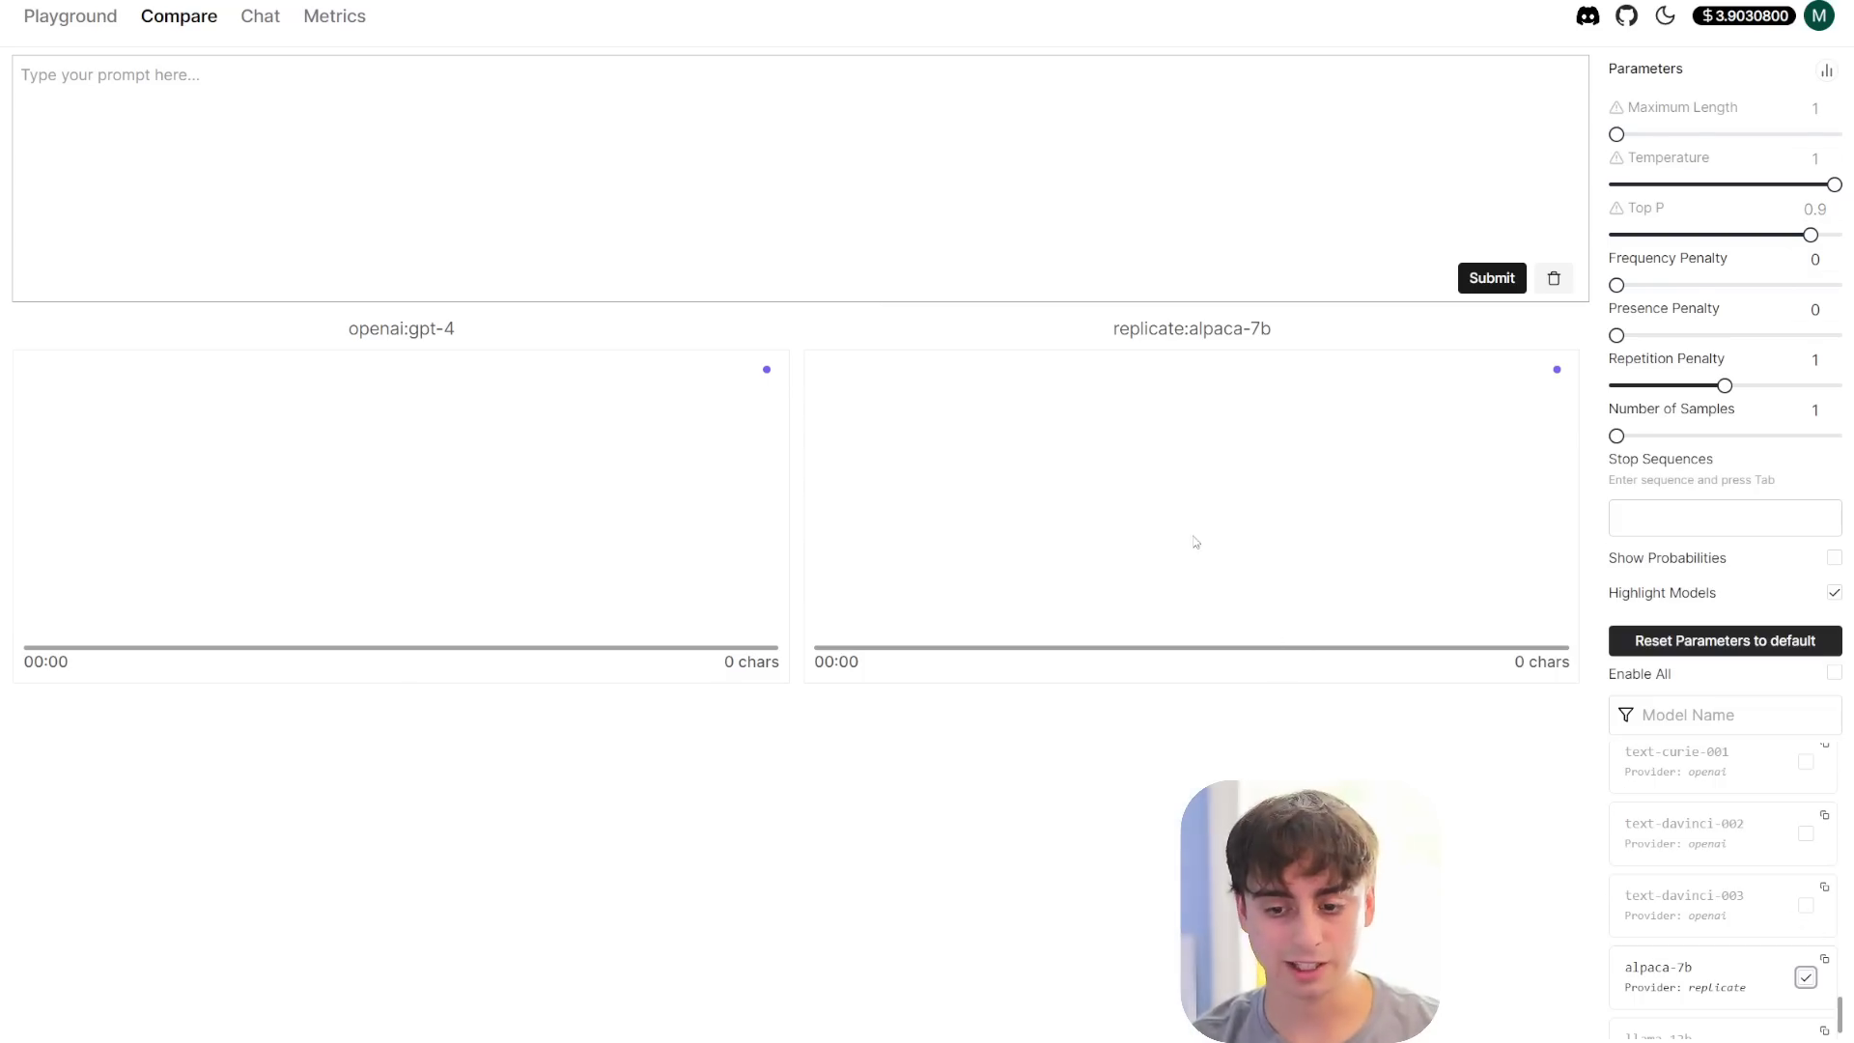
- Submit the pasted Pokémon riddle prompt, then rerun it with gpt-4's Maximum Length at 448
click(716, 106)
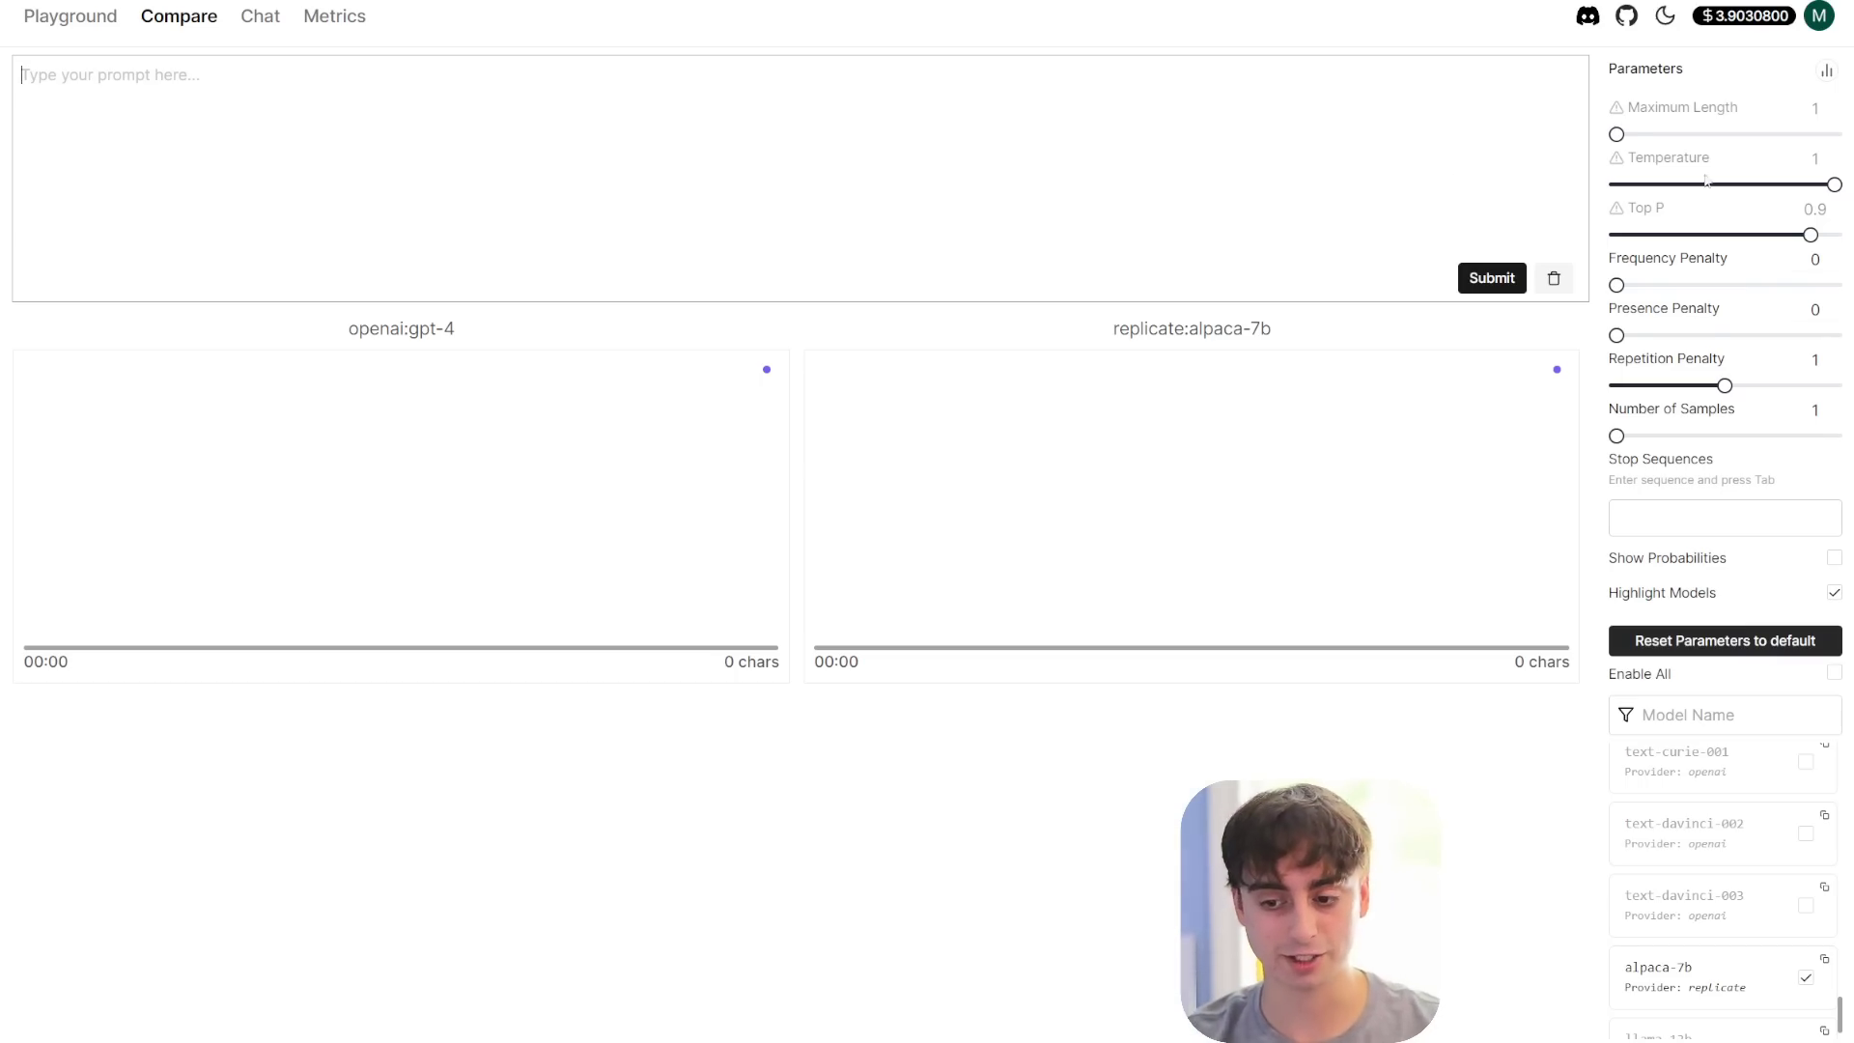
scroll(1729, 821, up, 3)
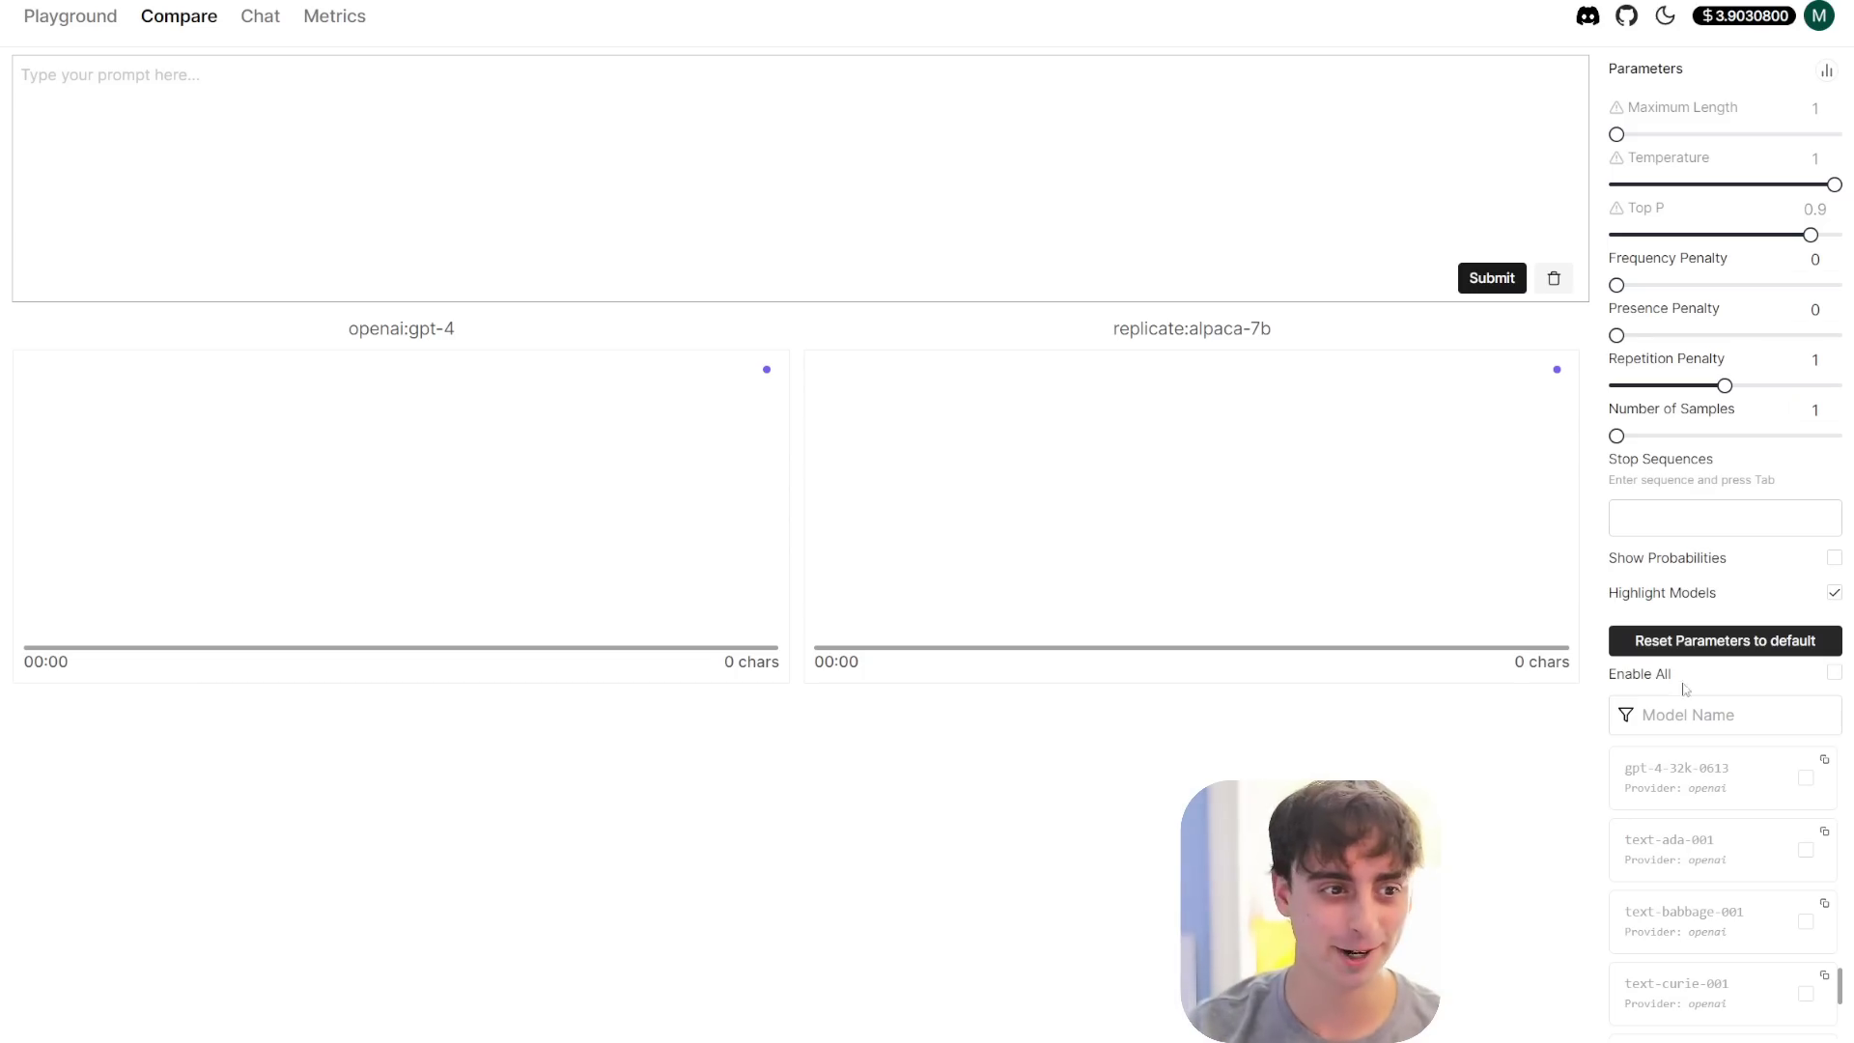
click(286, 253)
text(write me a complex riddle about pokemon, make sure to provide the answer)
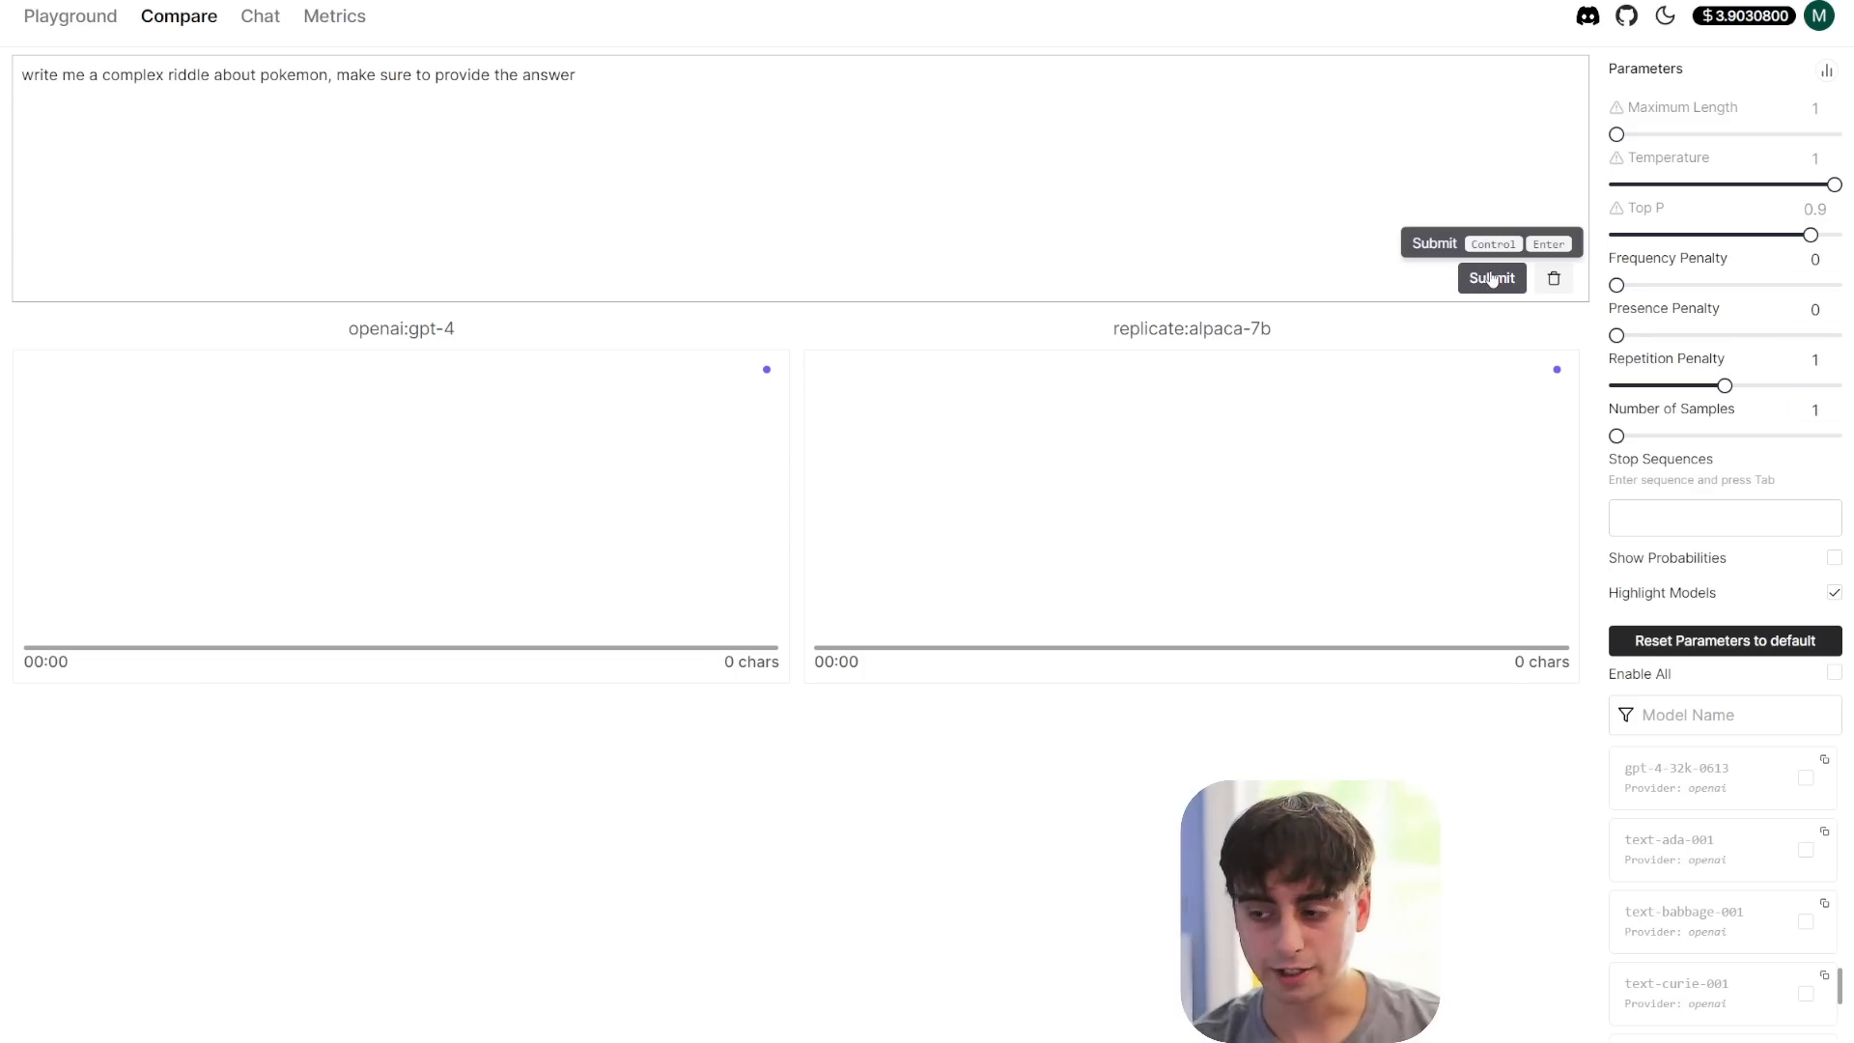
click(1484, 276)
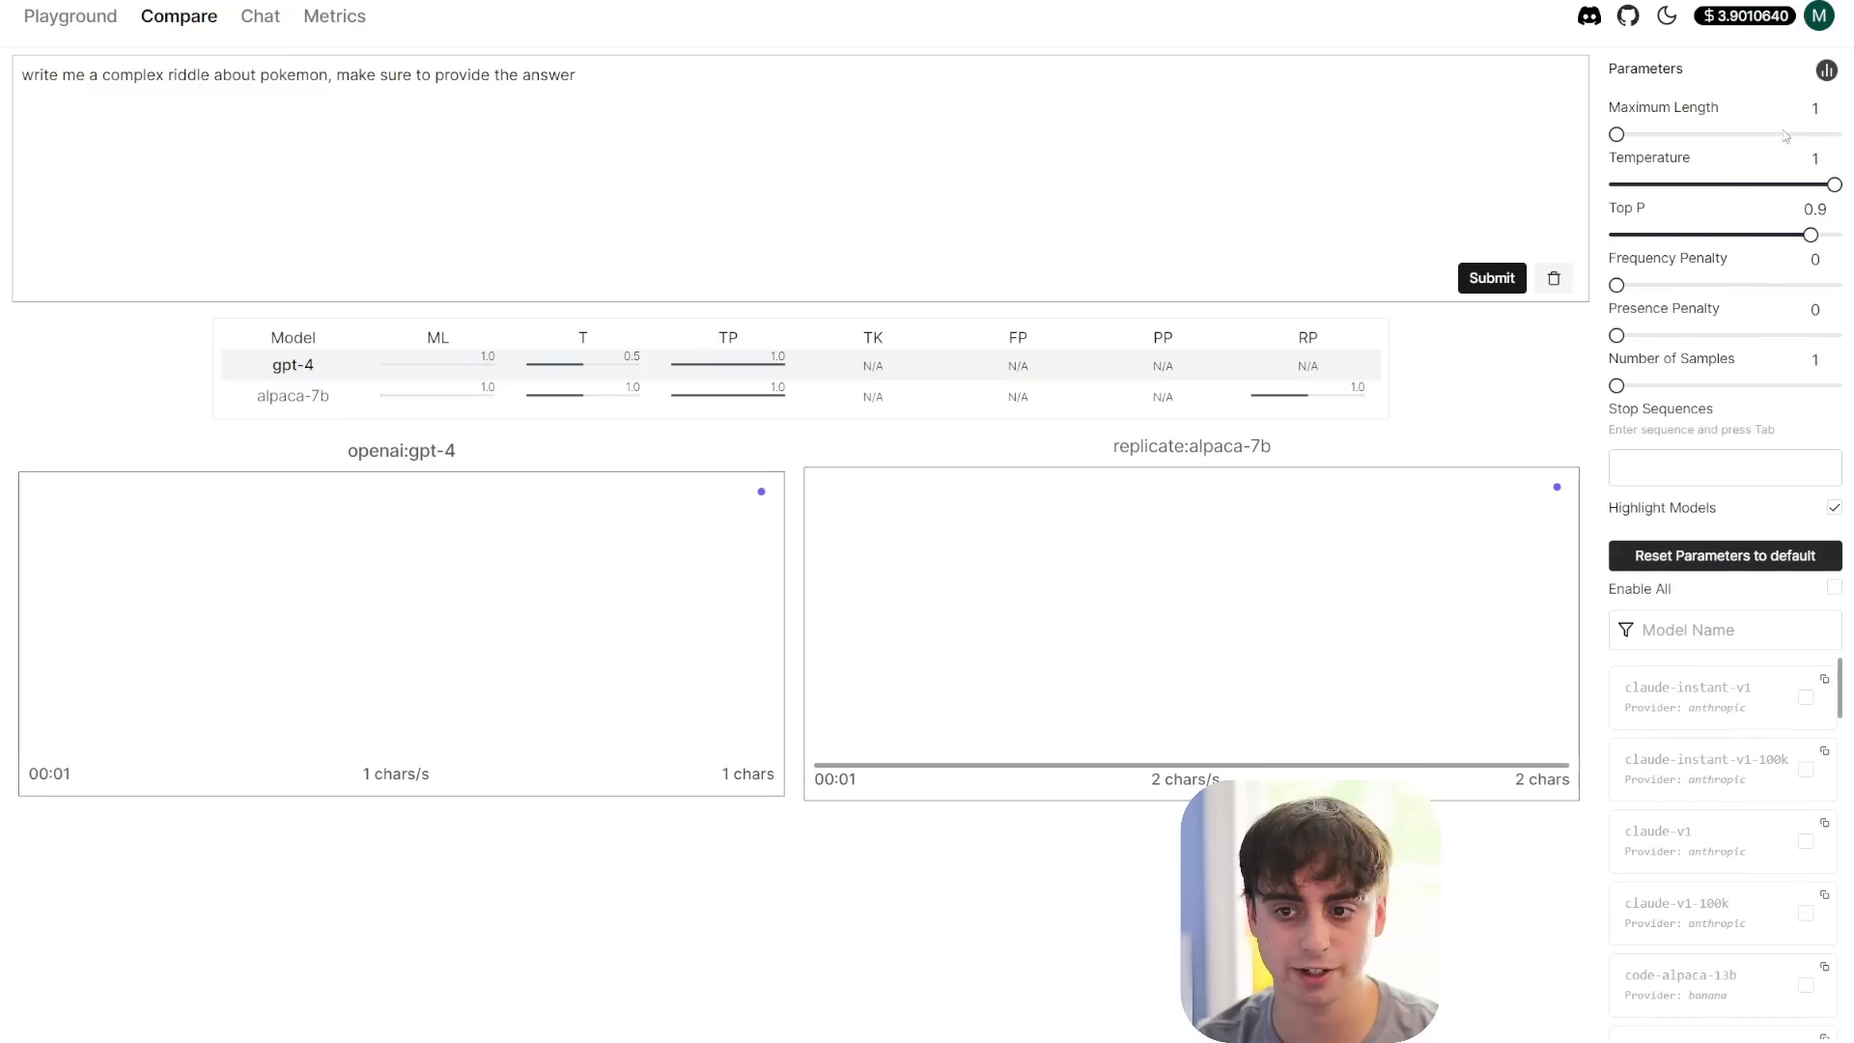
drag(1617, 135, 1622, 141)
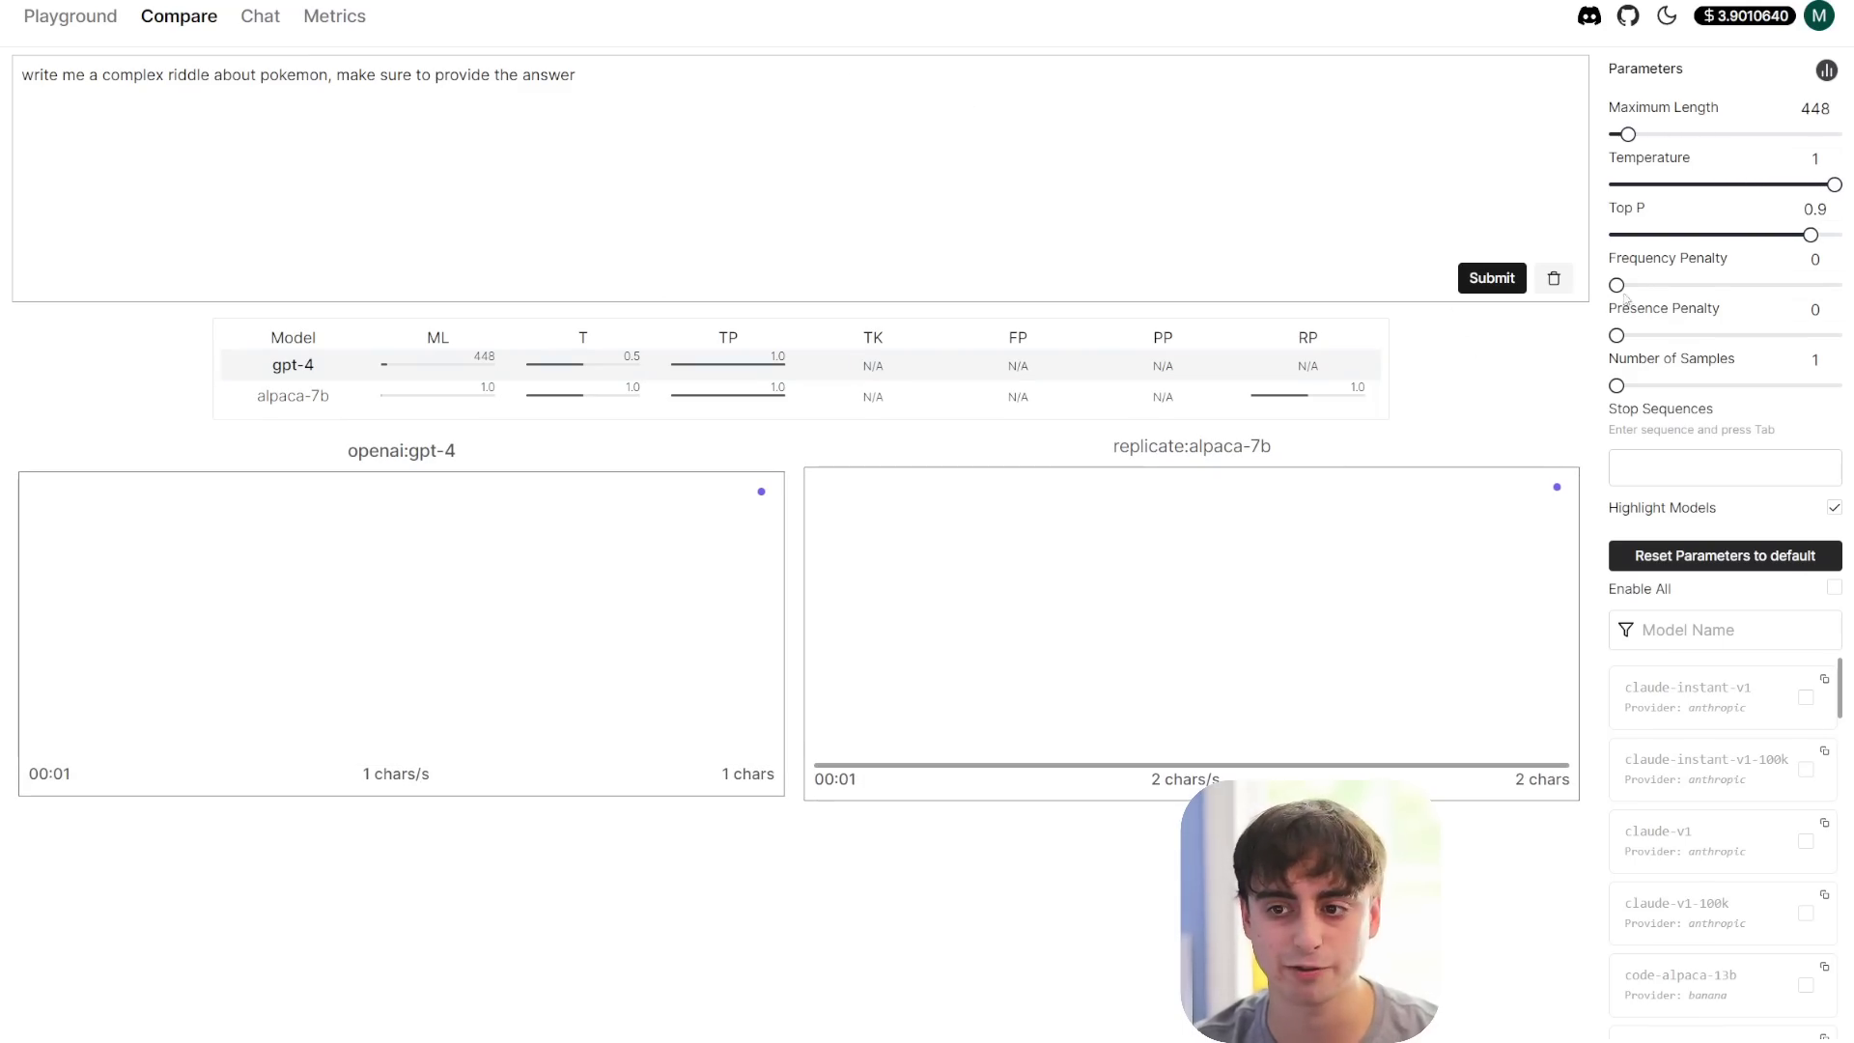
click(1492, 278)
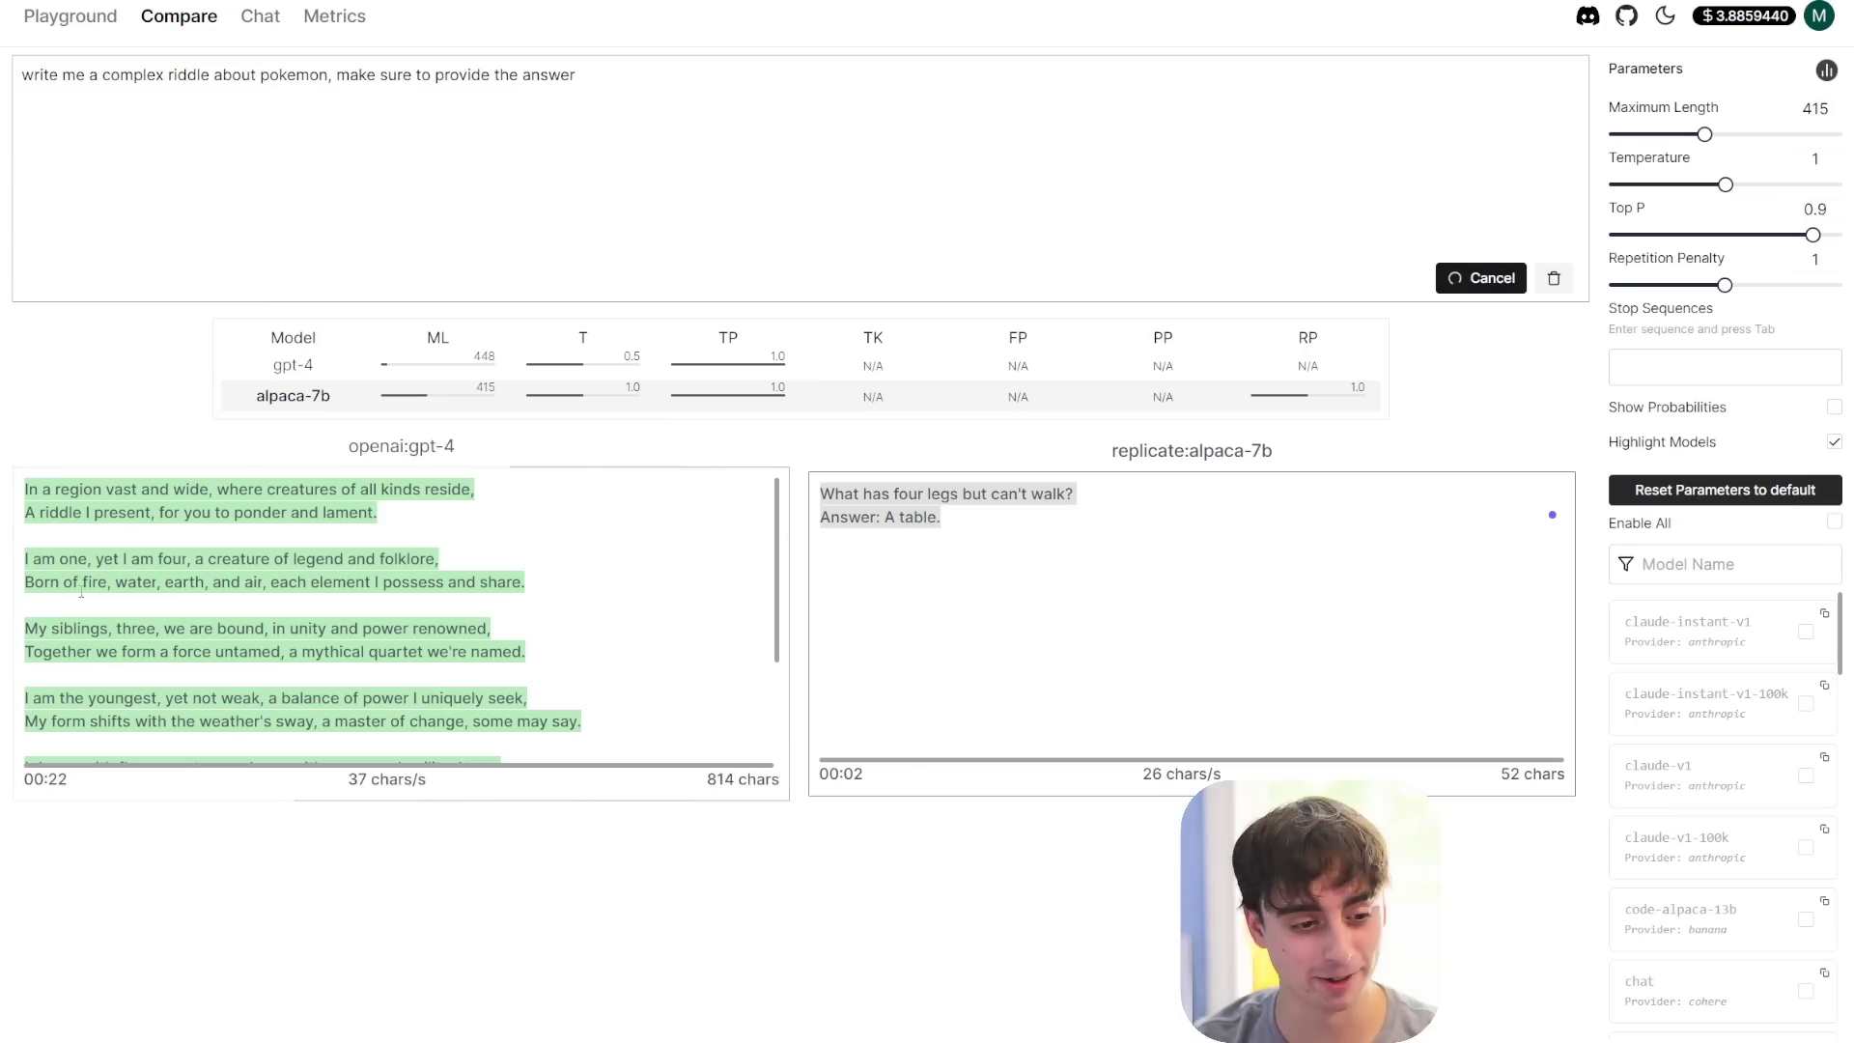
- Highlight 'pokemon' in the prompt and the answer 'Castform' in gpt-4's output
drag(257, 75, 333, 76)
key(ctrl+m)
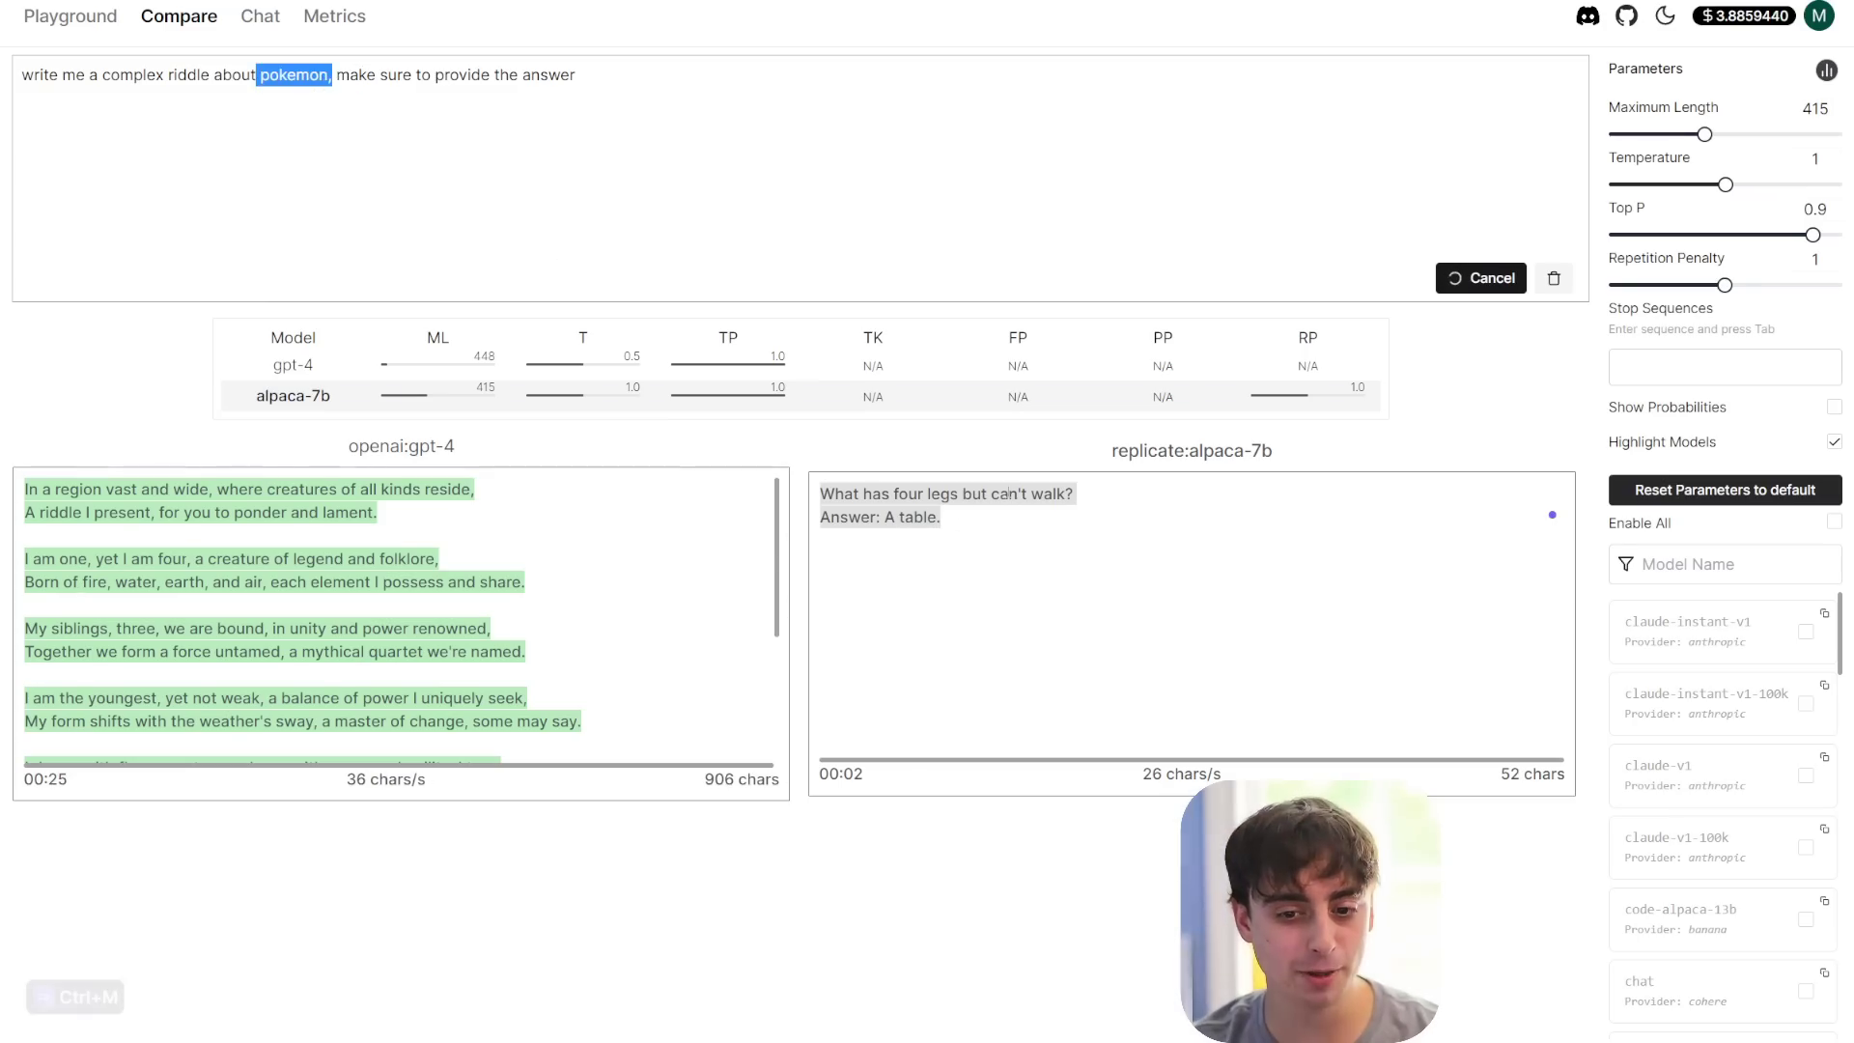
scroll(267, 555, down, 5)
scroll(267, 555, up, 5)
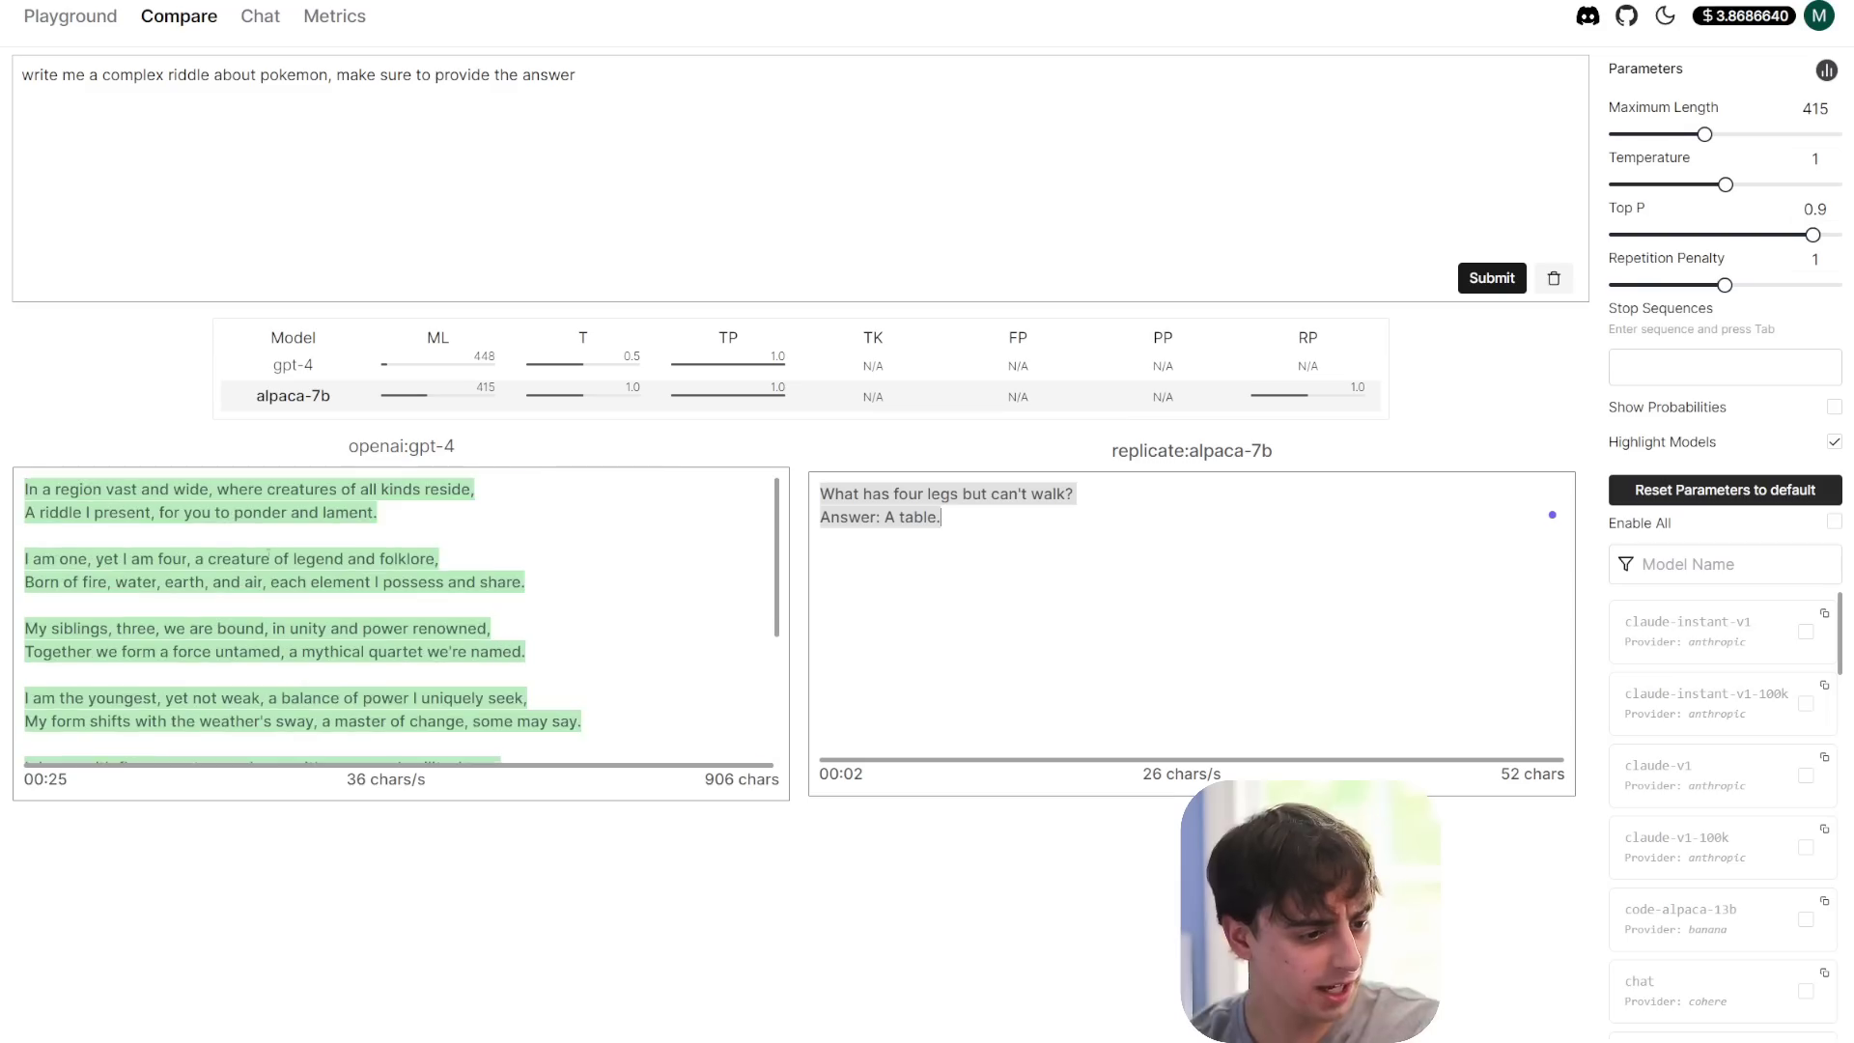
scroll(268, 556, down, 5)
drag(192, 758, 89, 753)
key(ctrl+m)
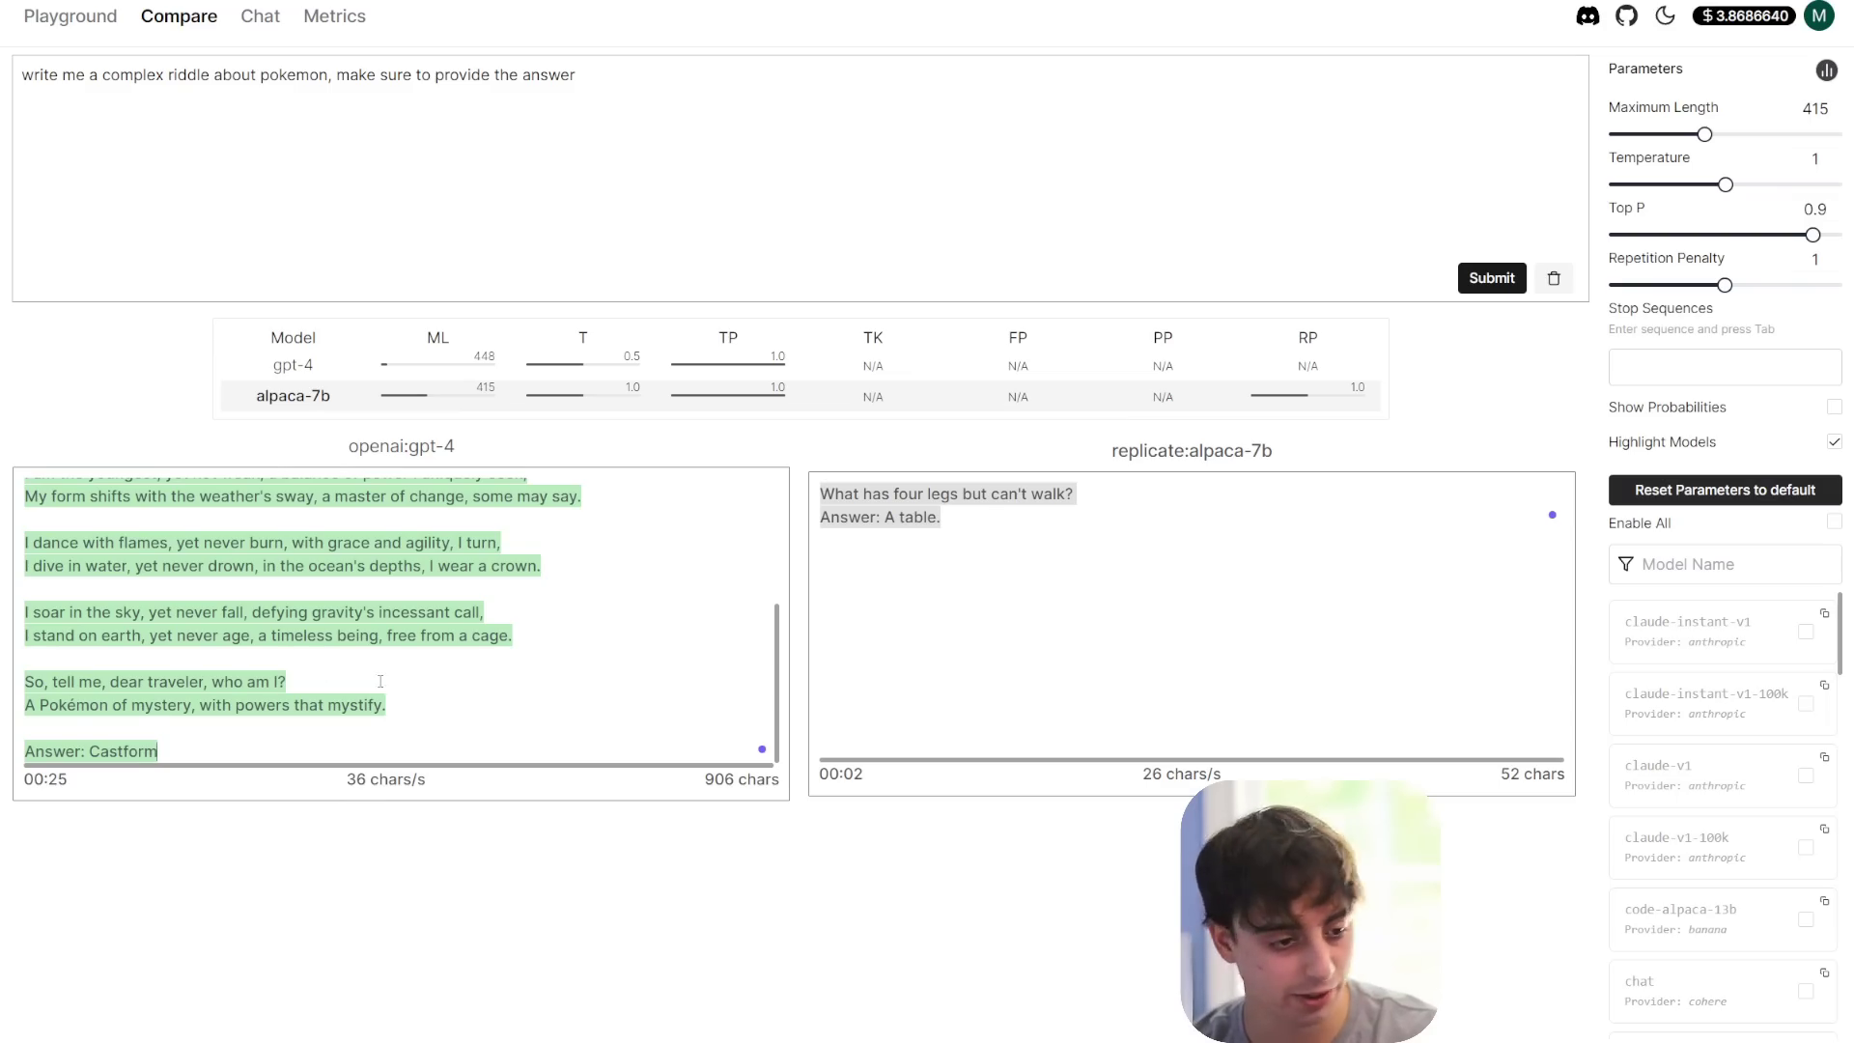
- Select gpt-4's riddle text and mark it with the green highlighter
scroll(325, 704, up, 1)
mouse_move(544, 643)
mouse_down()
mouse_move(20, 620)
mouse_move(5, 475)
mouse_up()
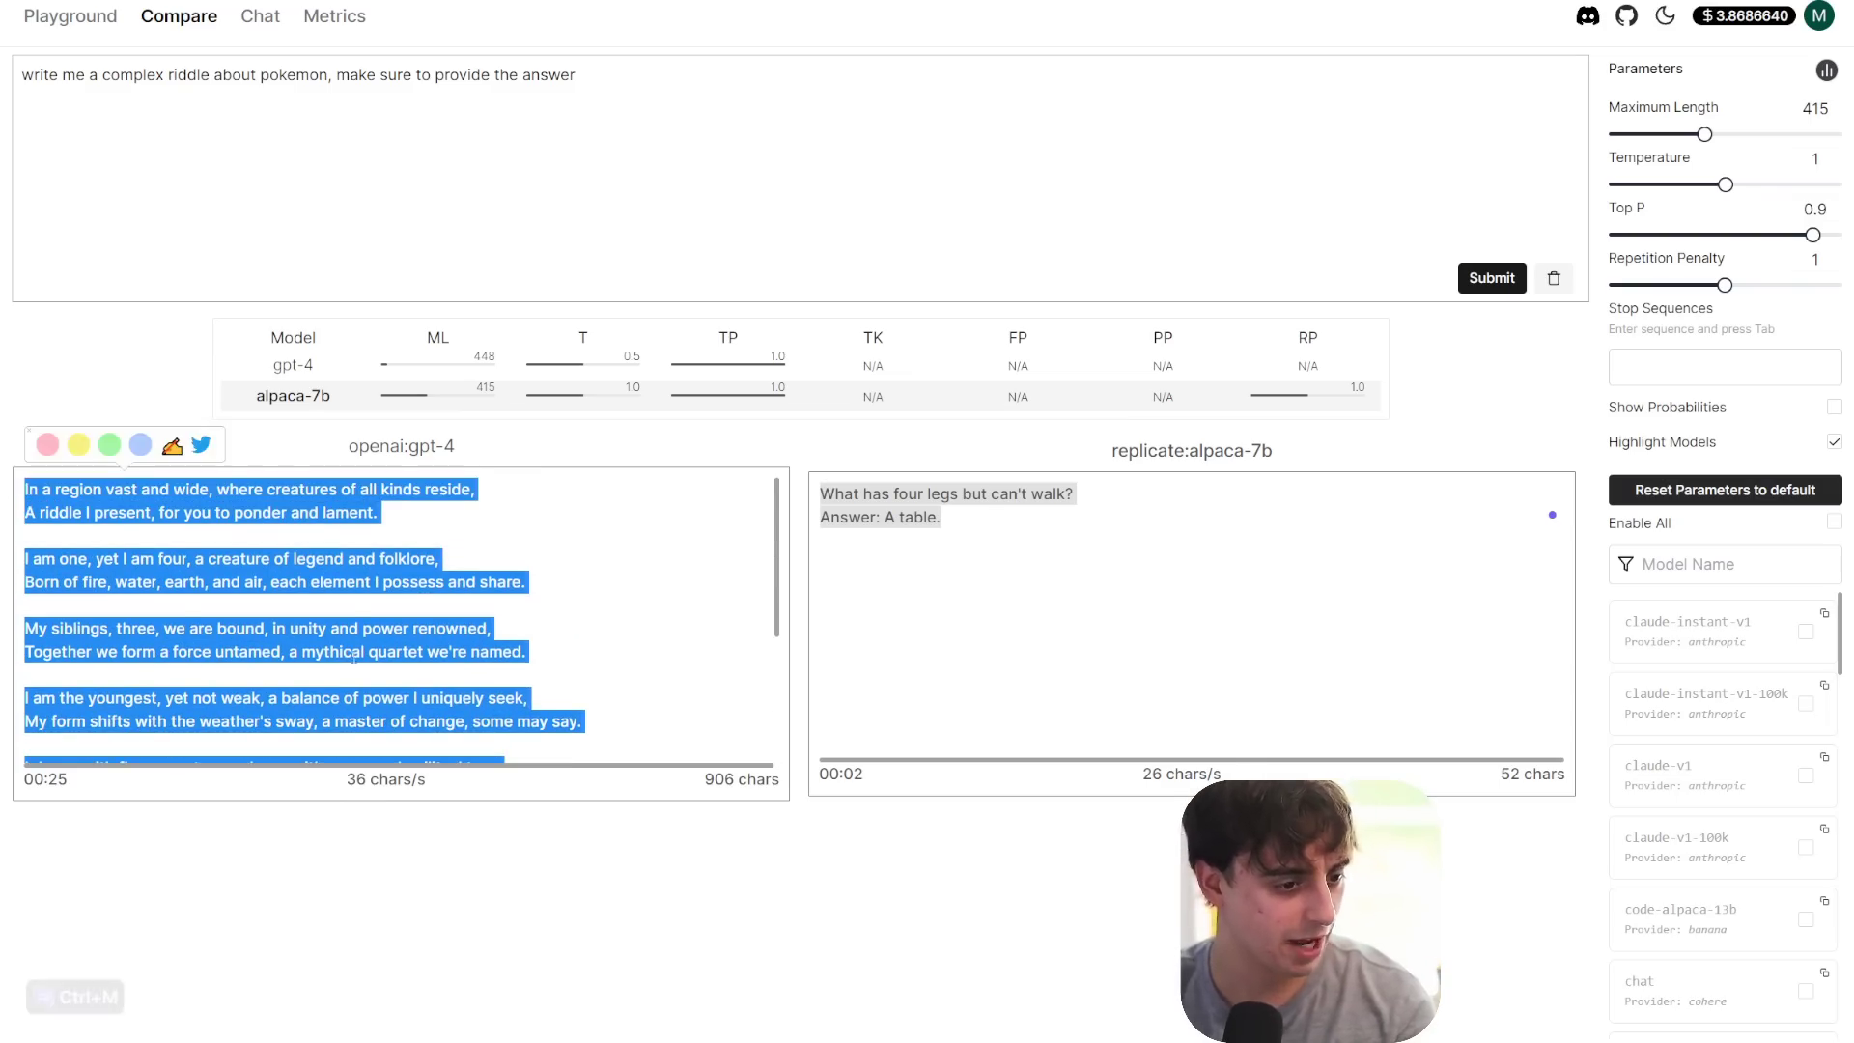
scroll(376, 682, down, 2)
scroll(489, 720, up, 2)
click(109, 444)
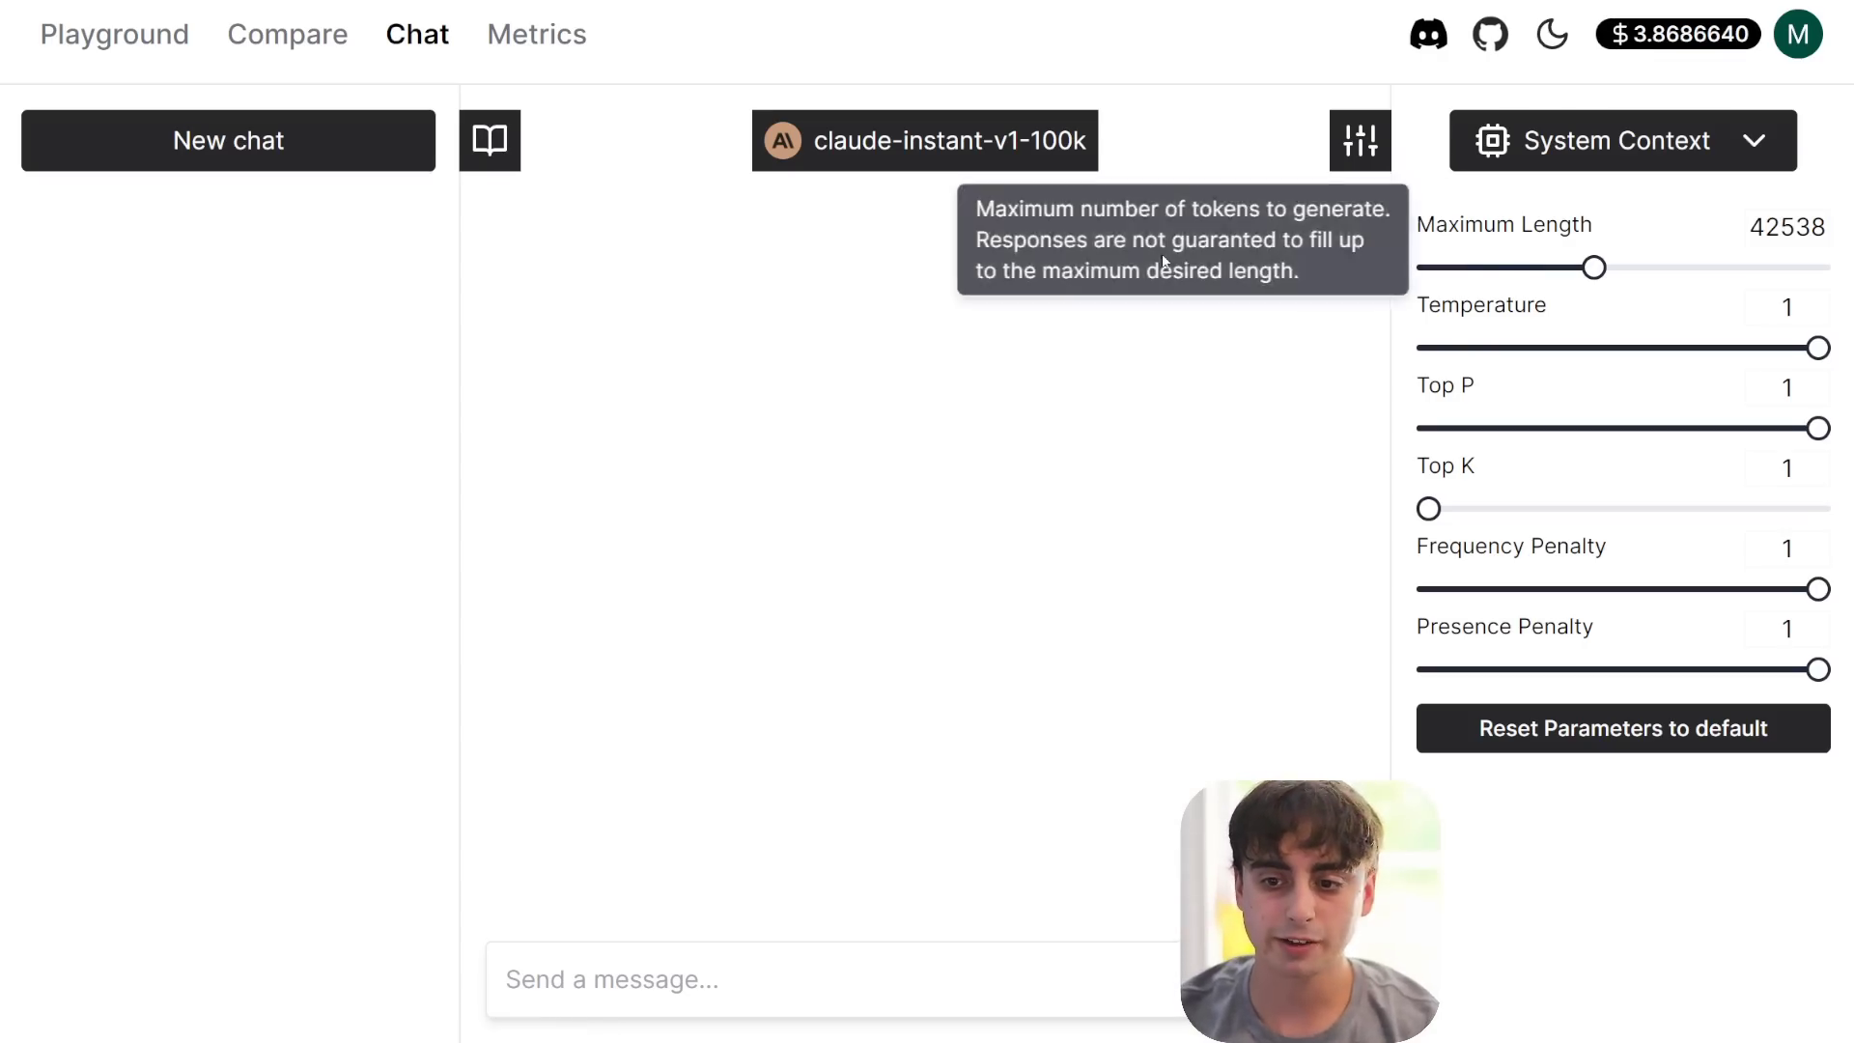
- Set the chat Maximum Length to 28359 and bring up the chat model picker
click(1540, 267)
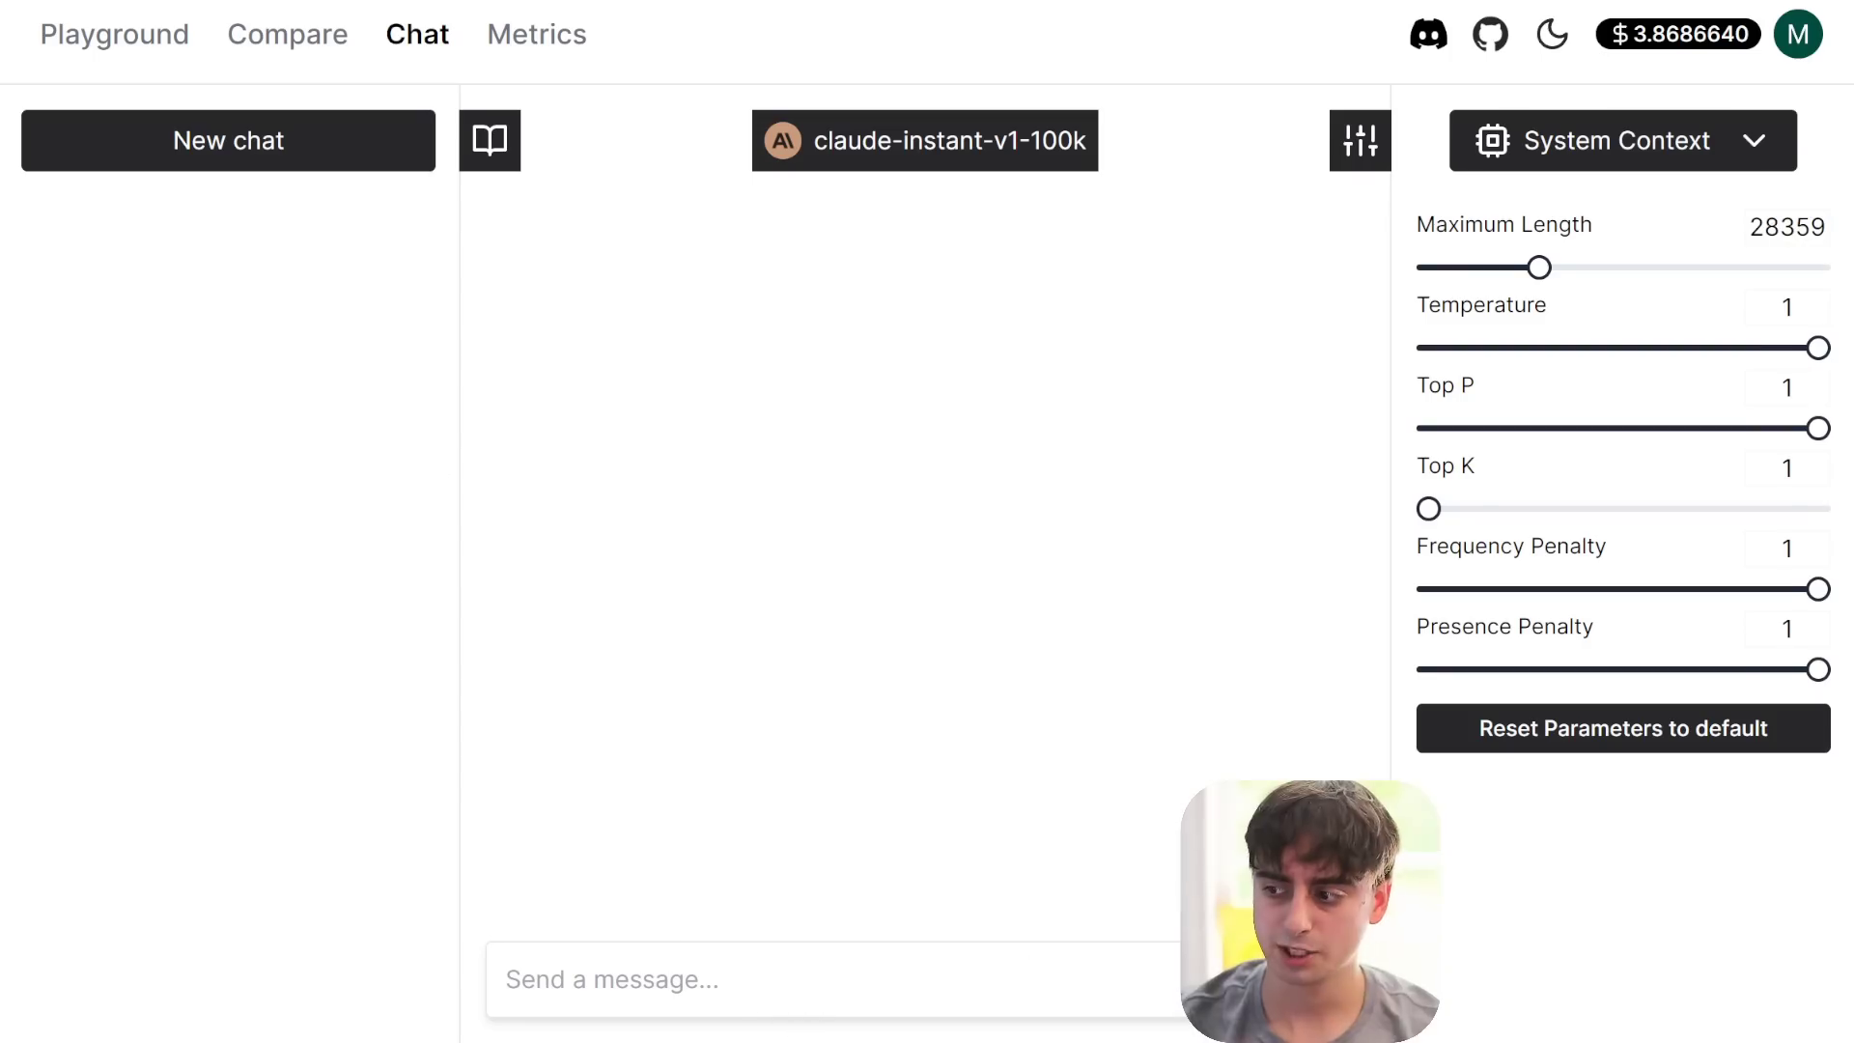
click(490, 140)
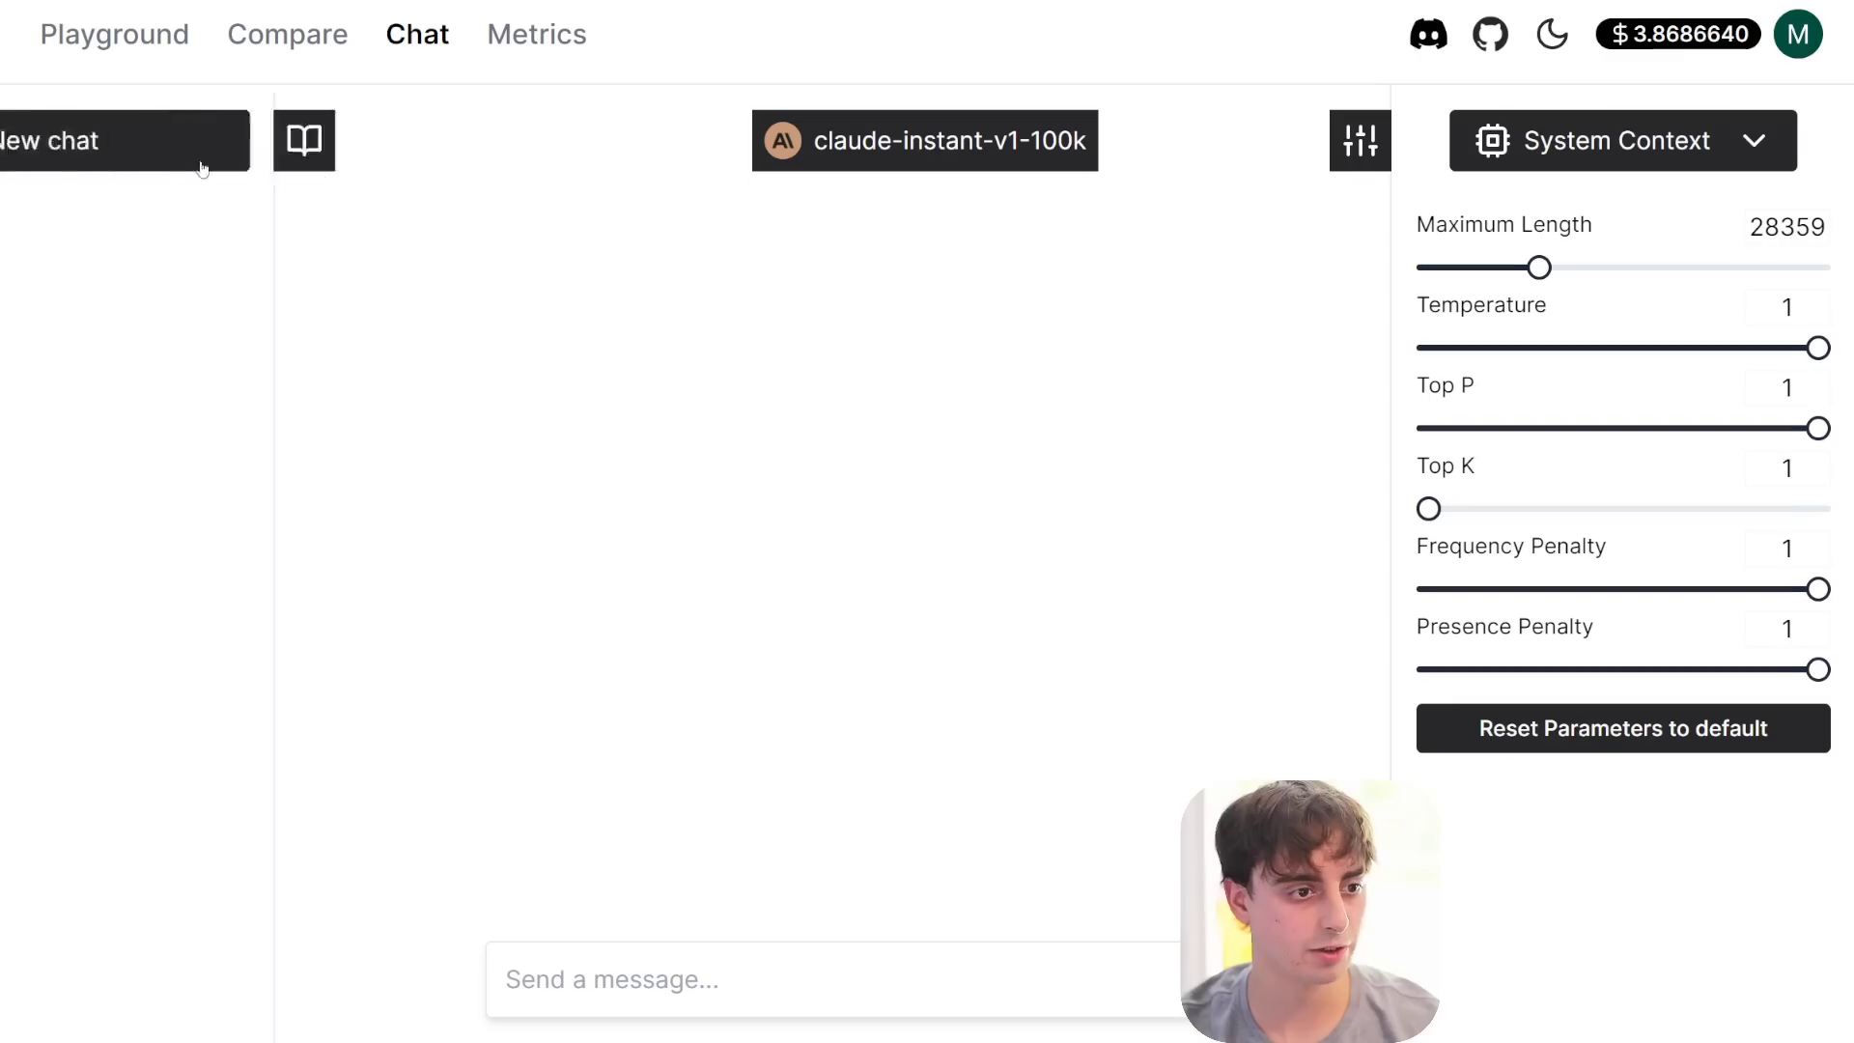
click(464, 144)
click(464, 147)
click(26, 138)
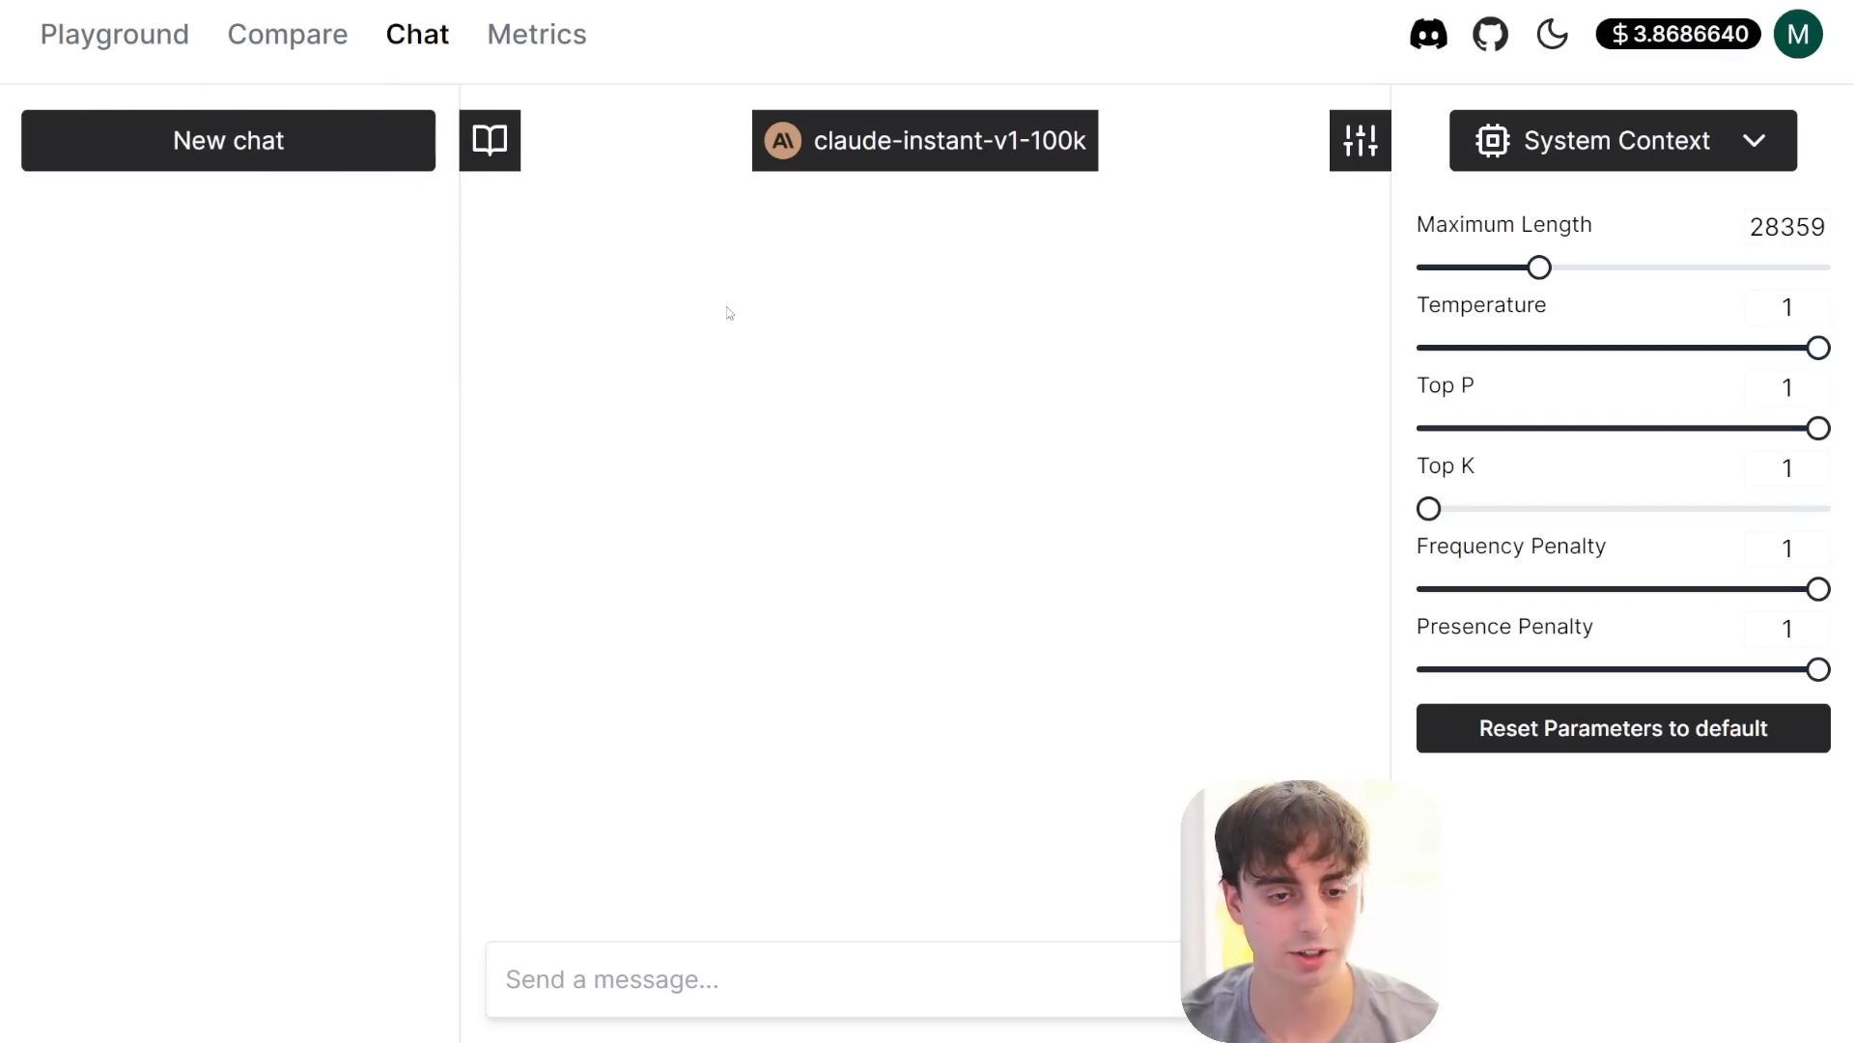
click(981, 141)
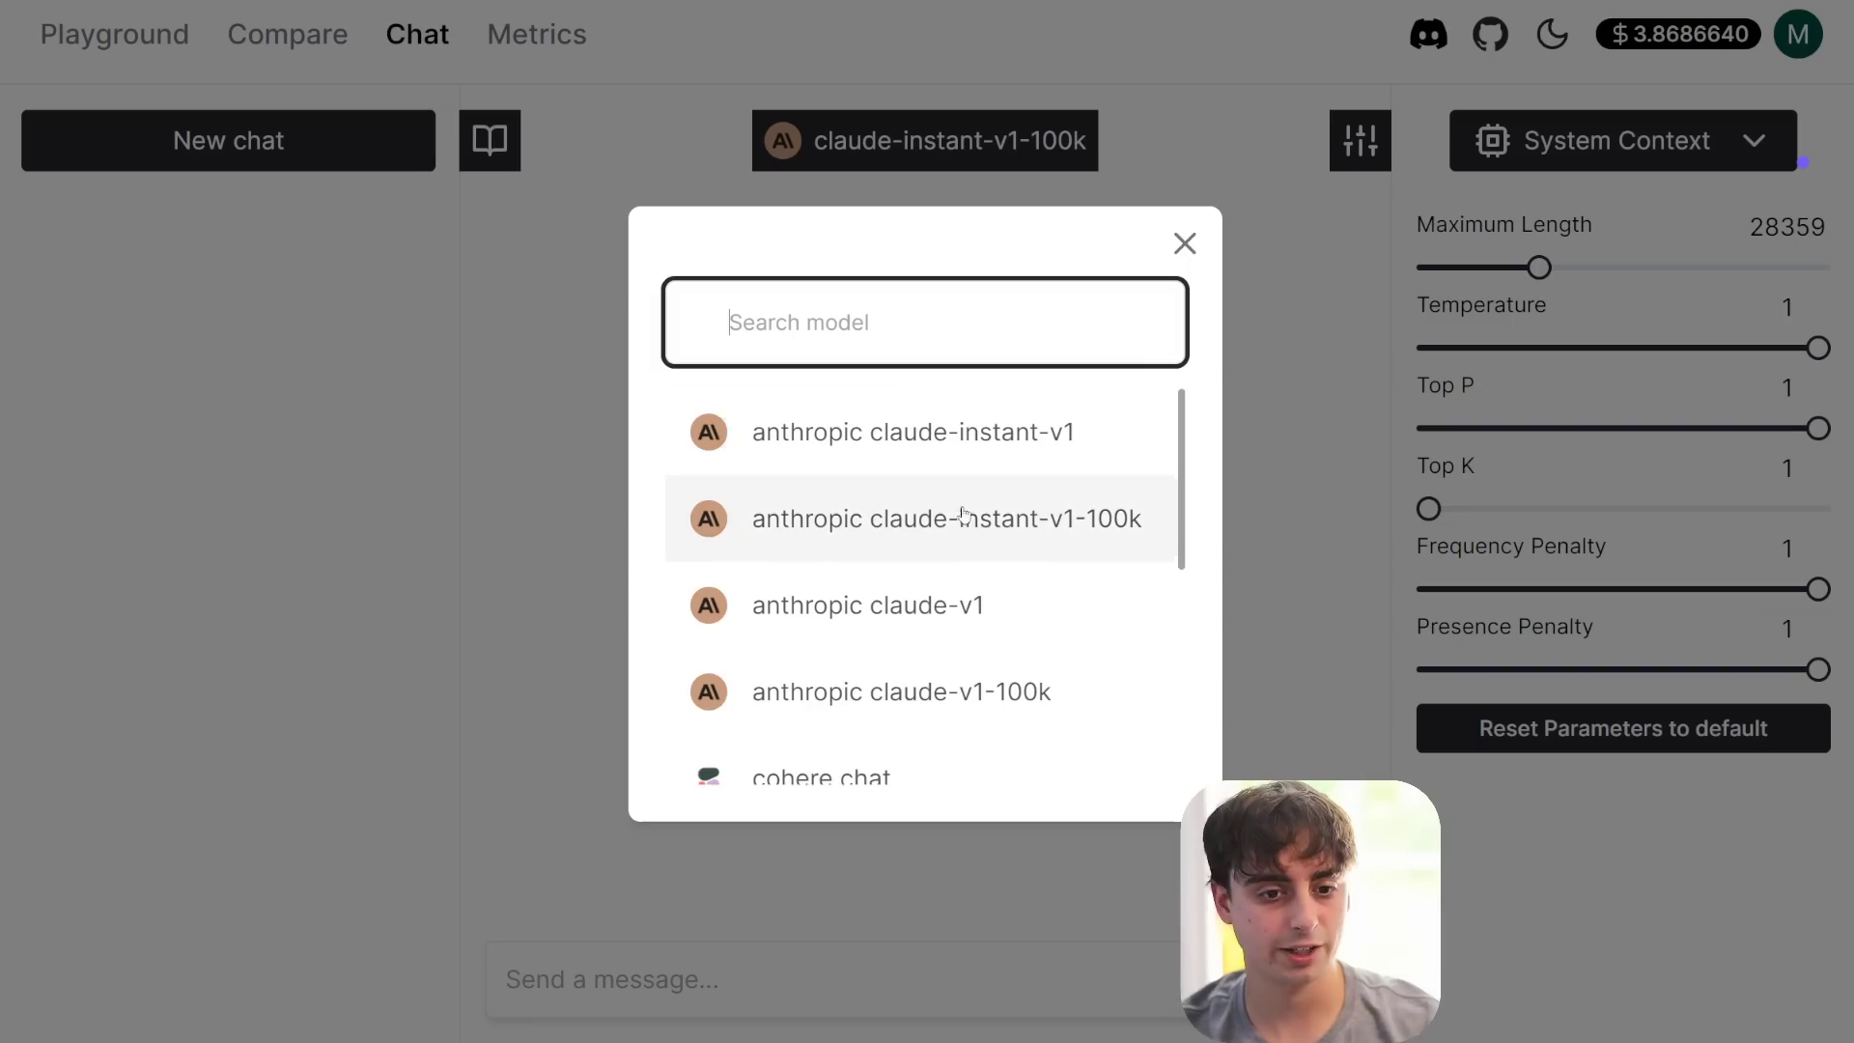
- Choose gpt-4-32k-0613 with Maximum Length 21947, Temperature 0.9, and penalties 0.07 and 0.08
scroll(980, 560, down, 4)
scroll(966, 688, down, 1)
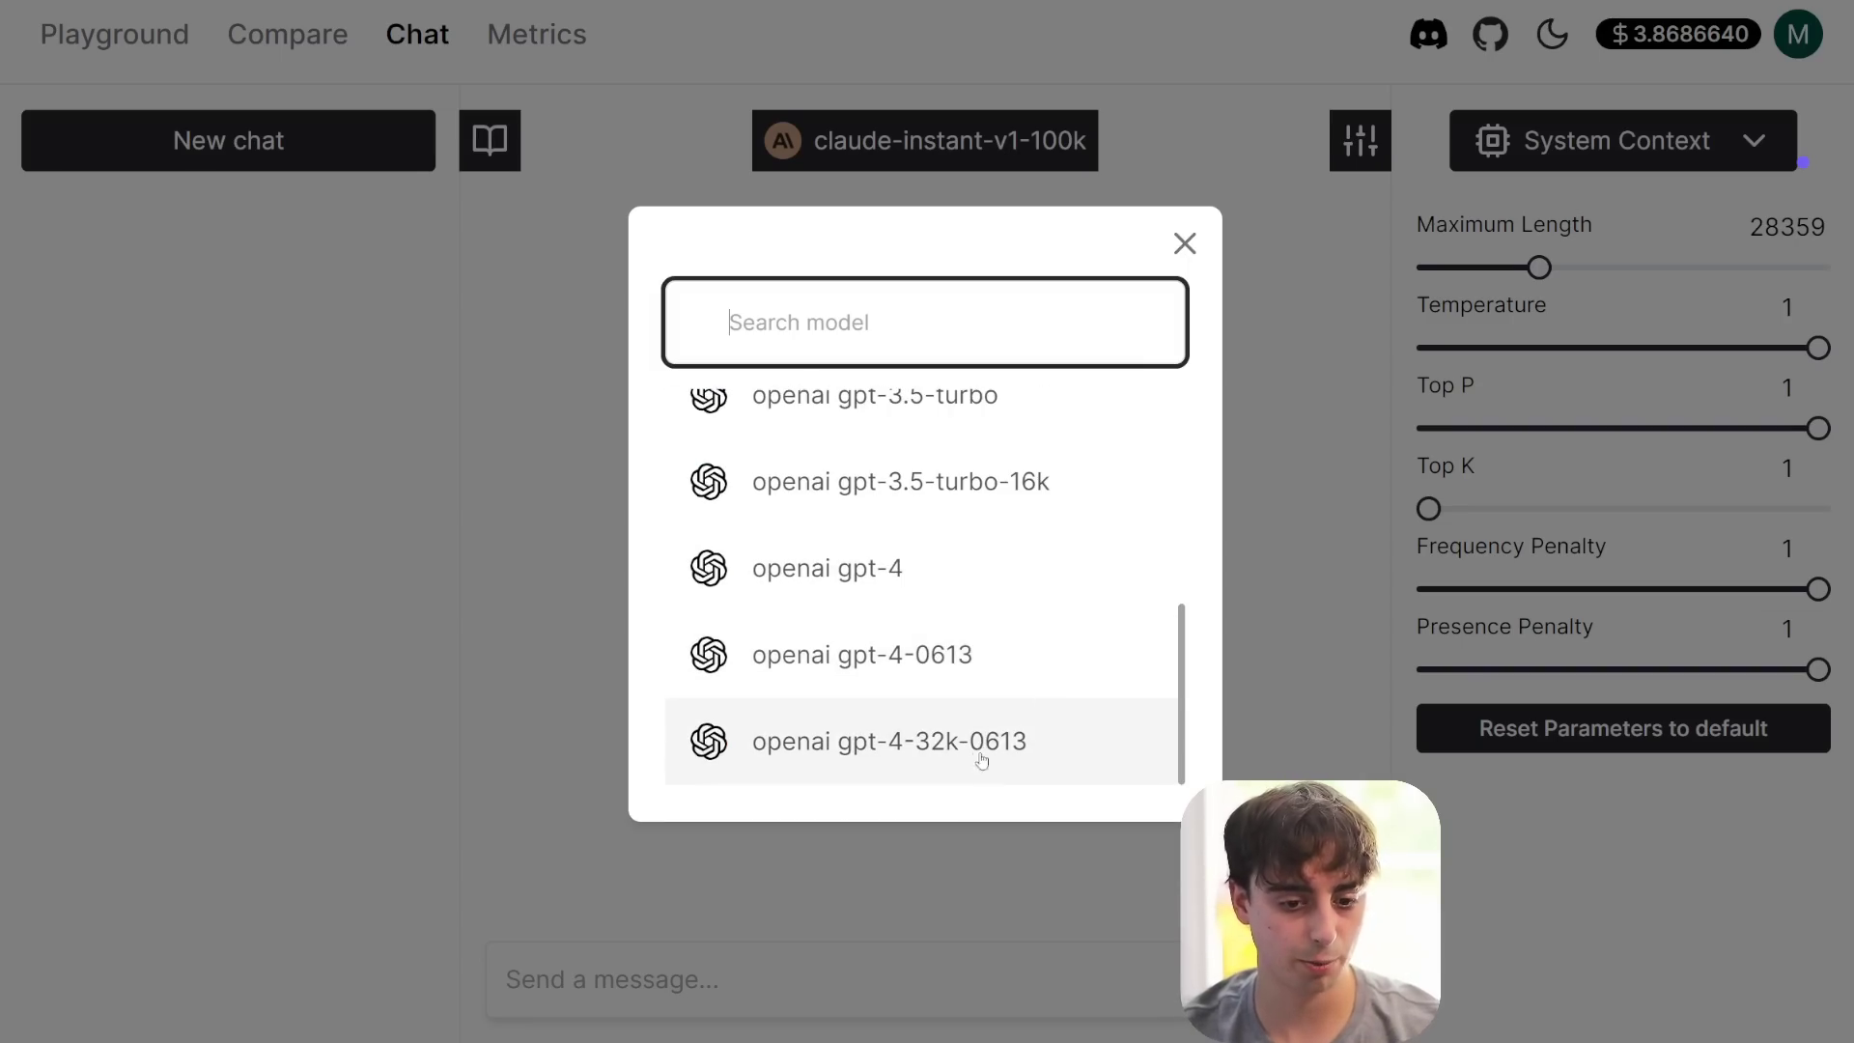
click(932, 744)
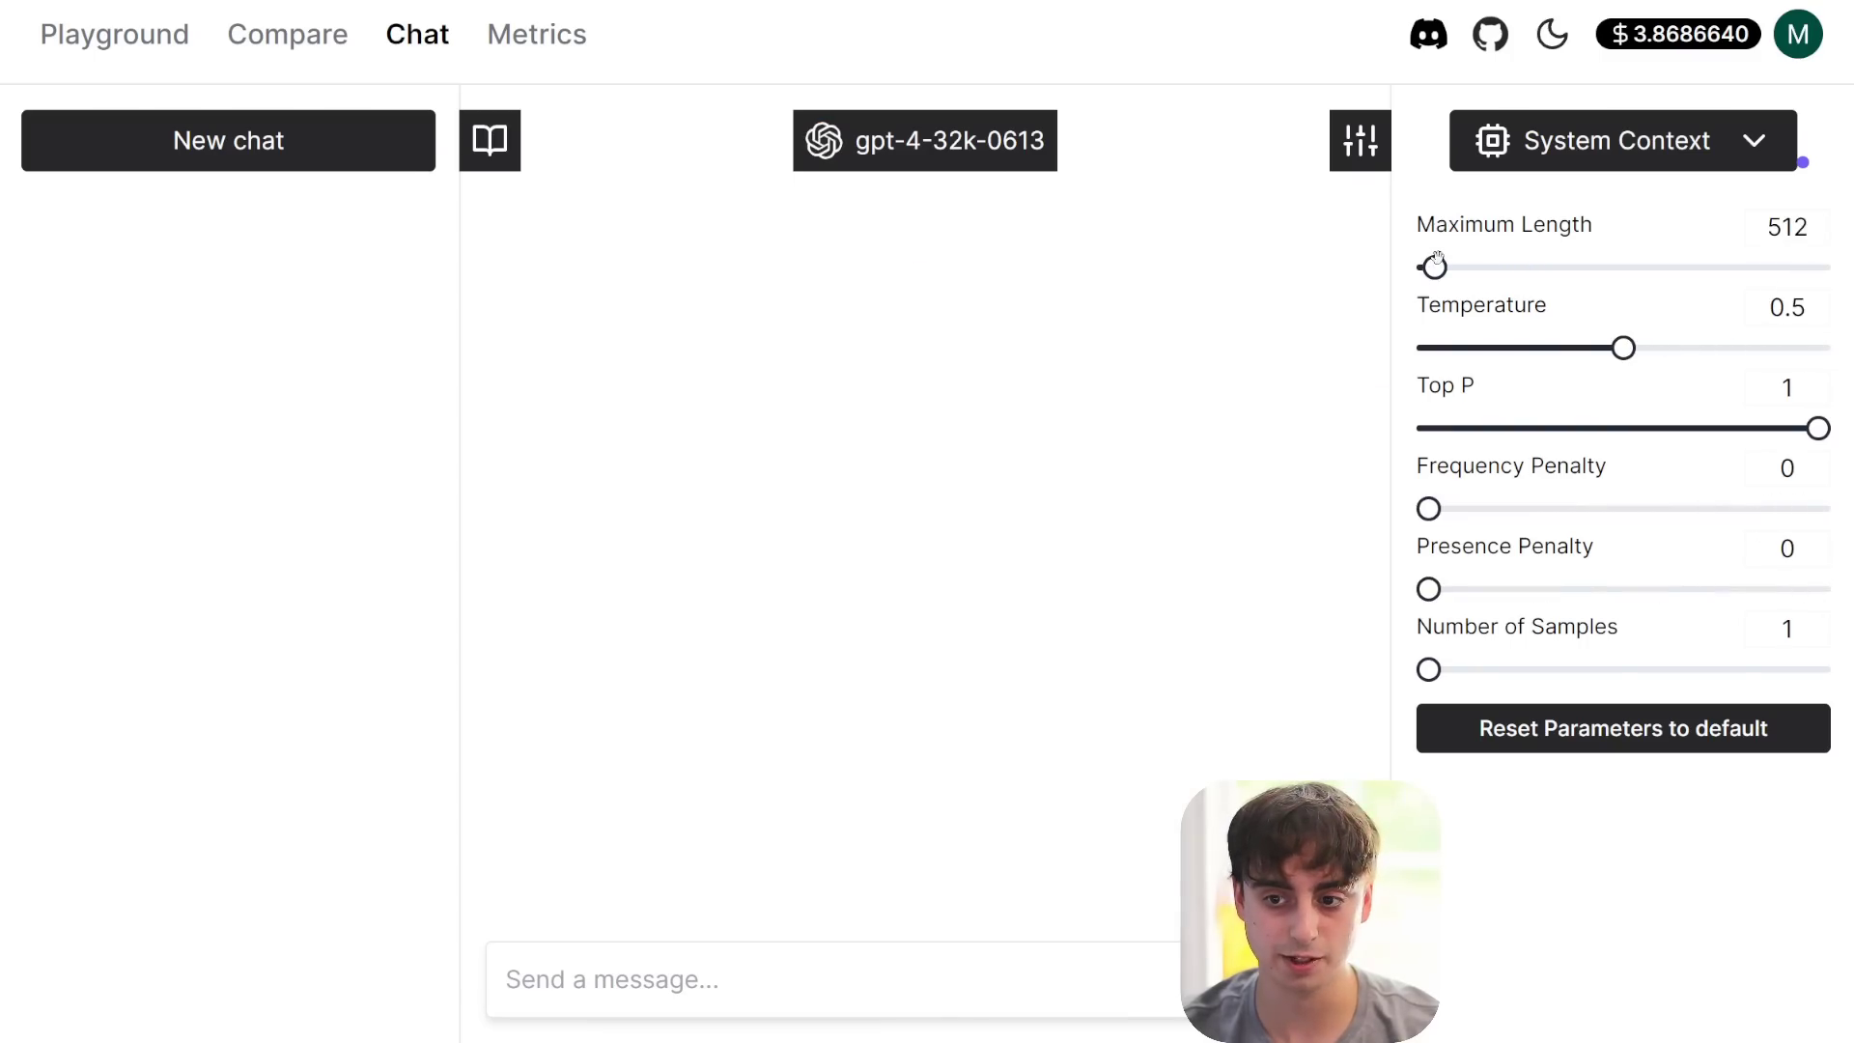
drag(1431, 267, 1691, 268)
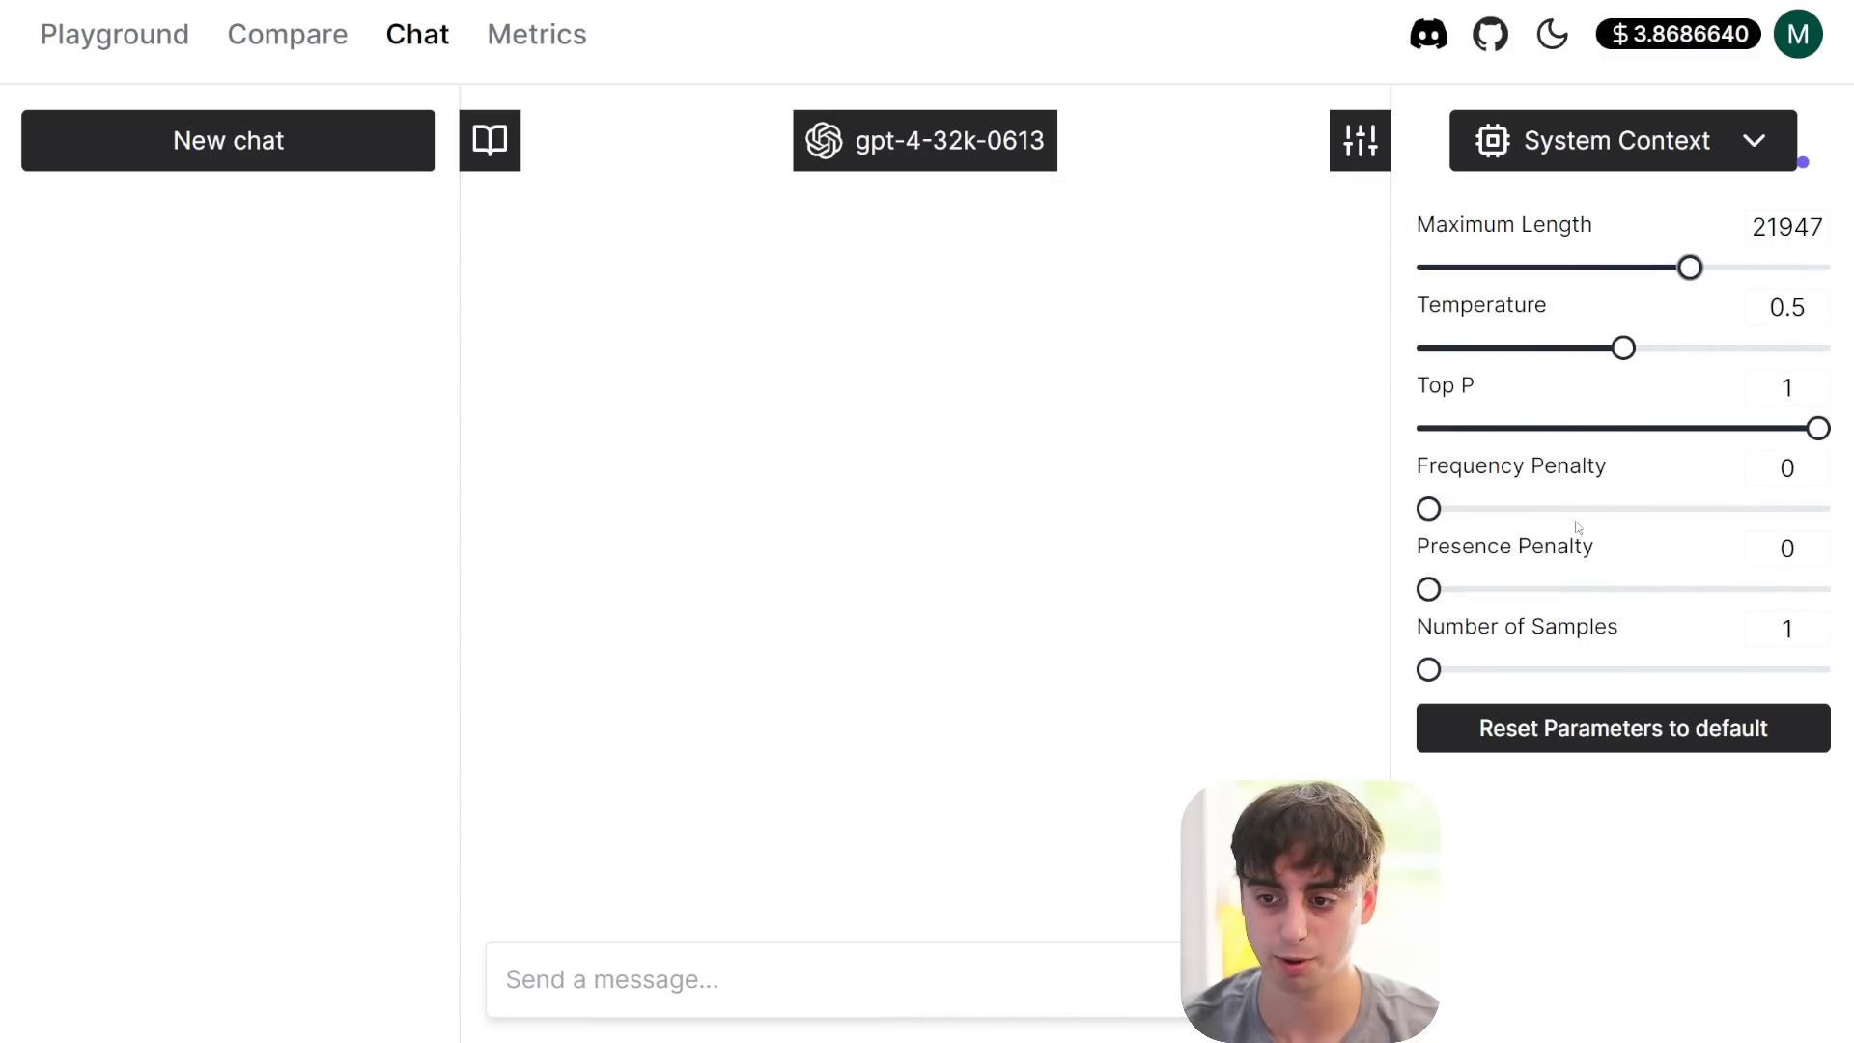
drag(1624, 347, 1779, 348)
click(1487, 509)
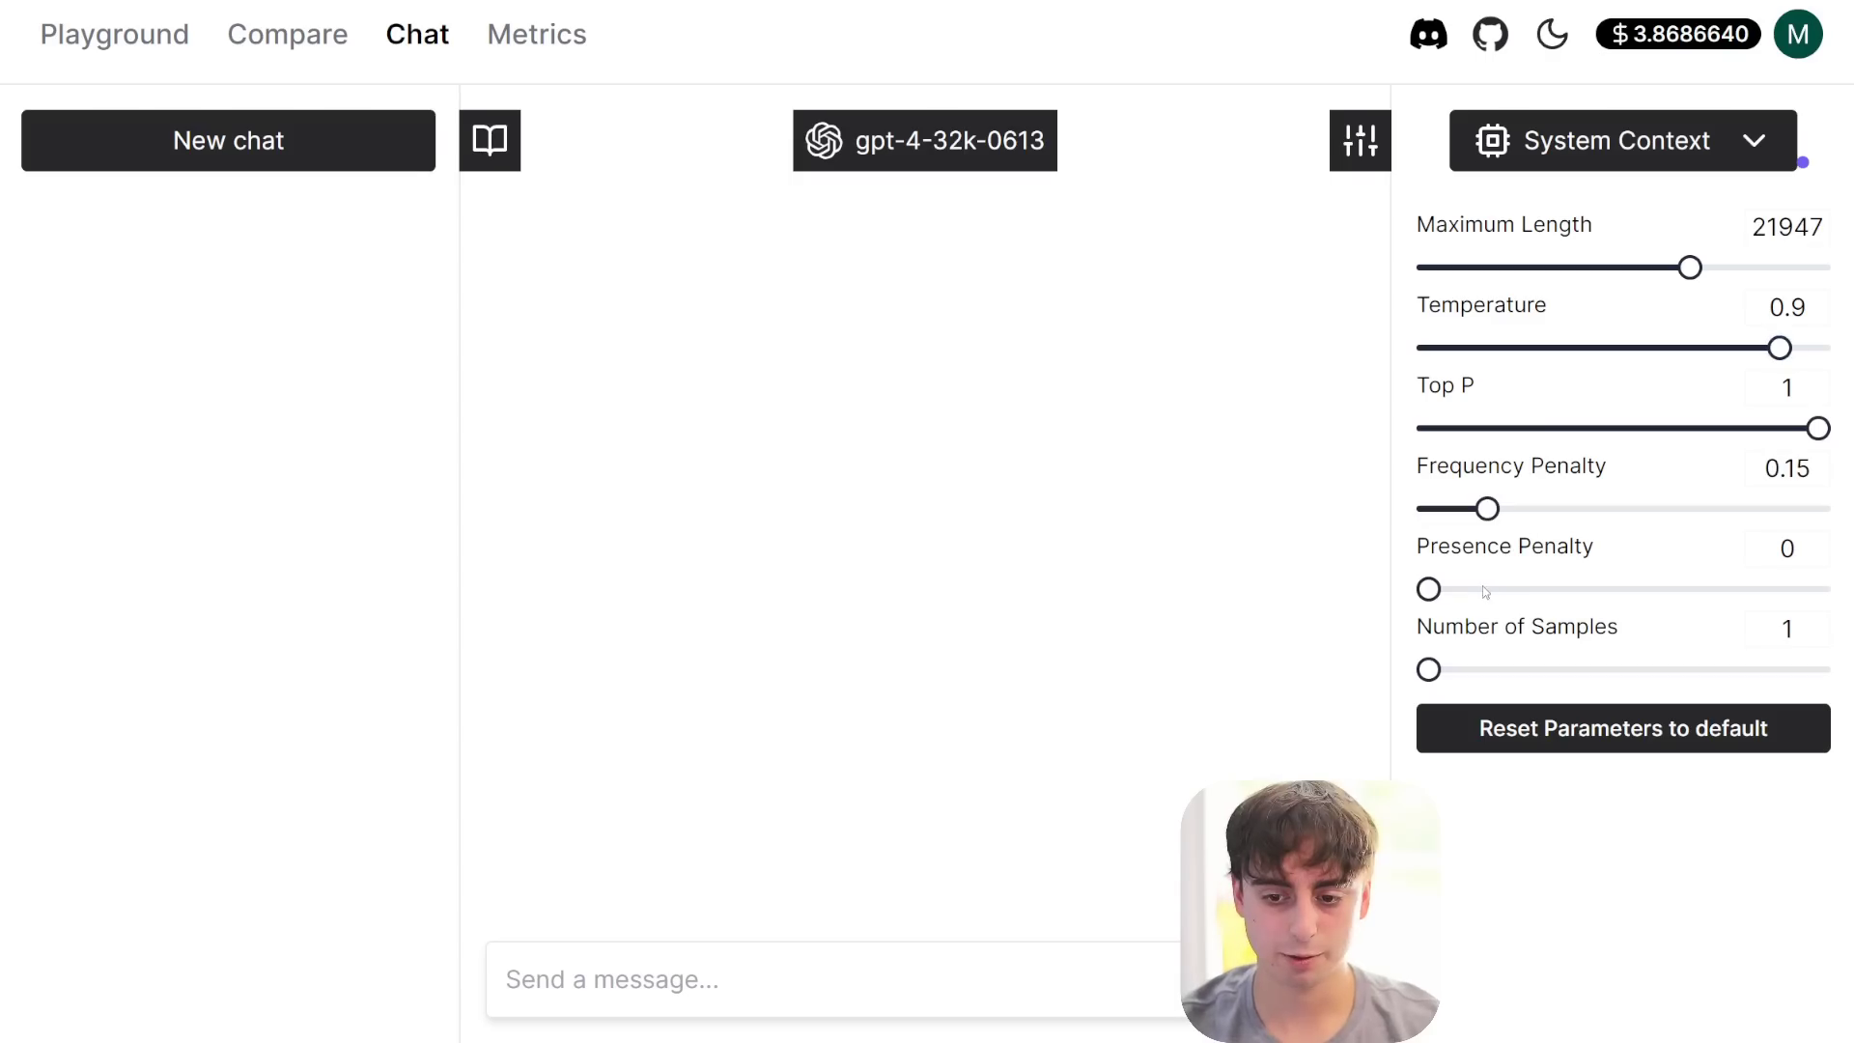
click(1478, 589)
drag(1487, 509, 1455, 509)
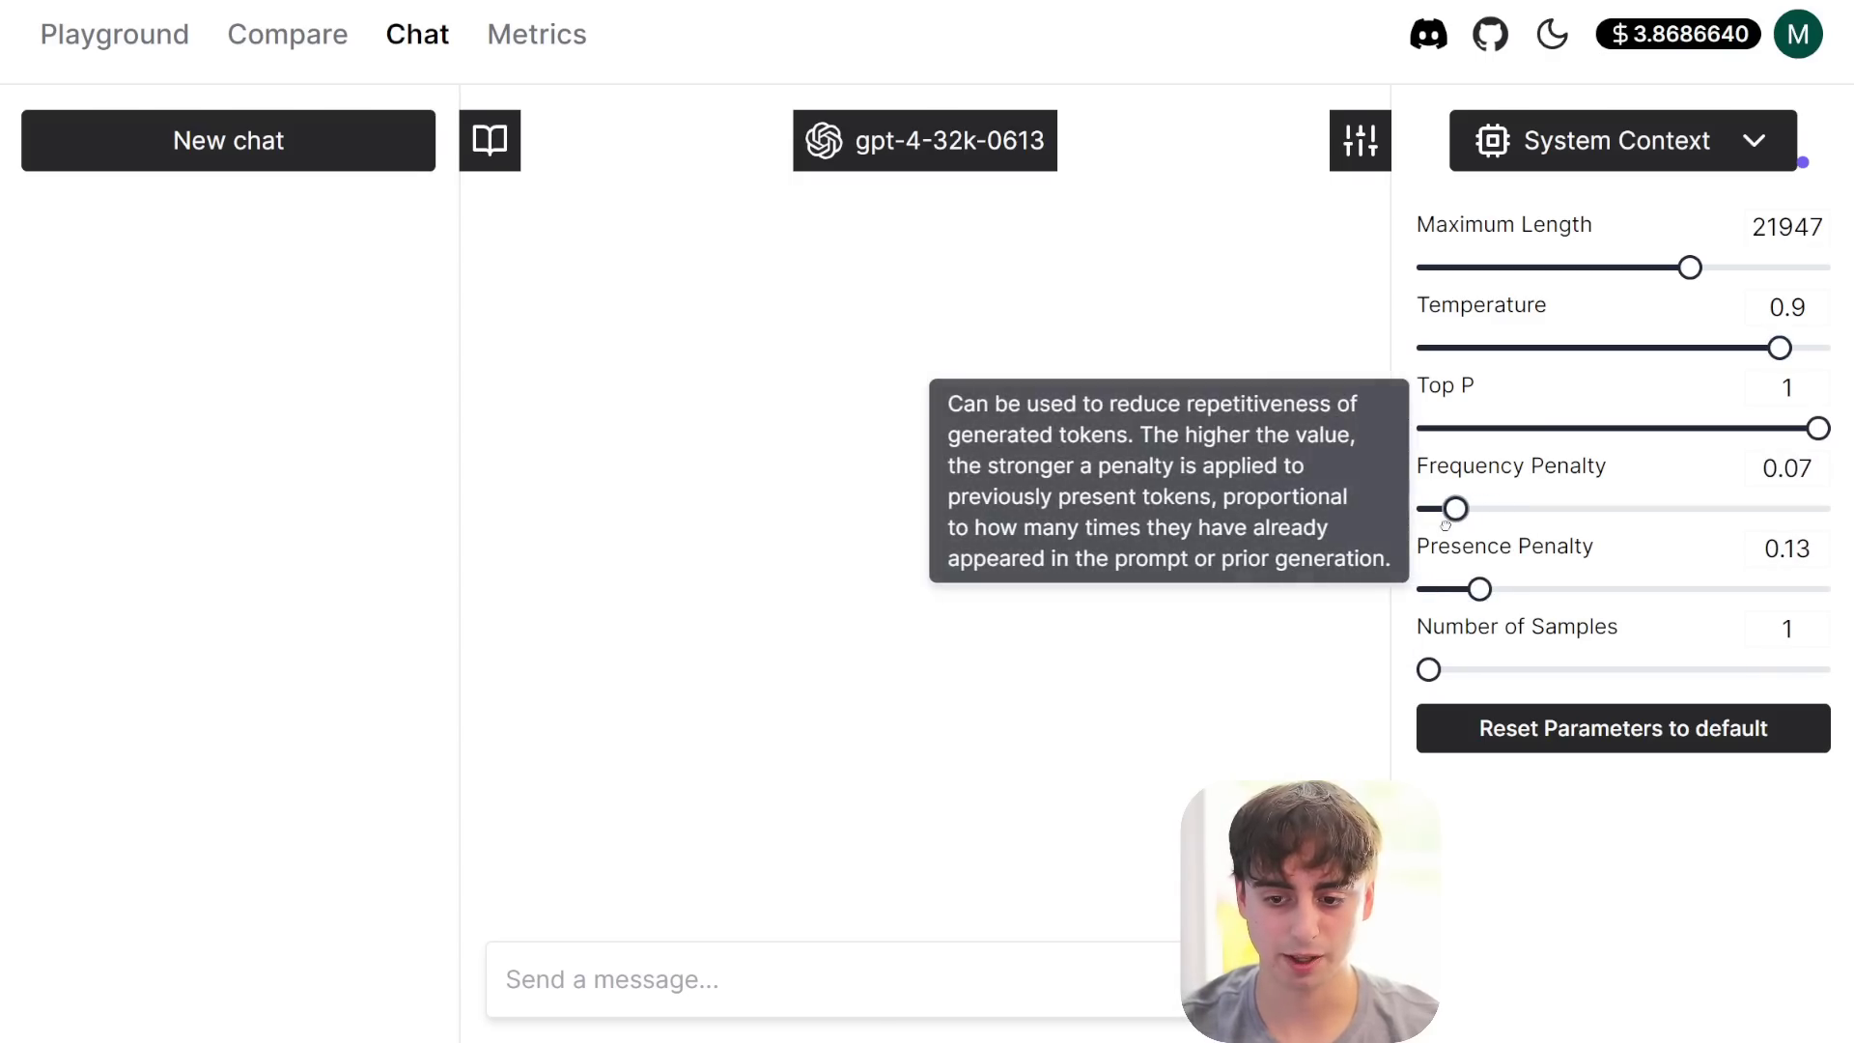
click(1459, 589)
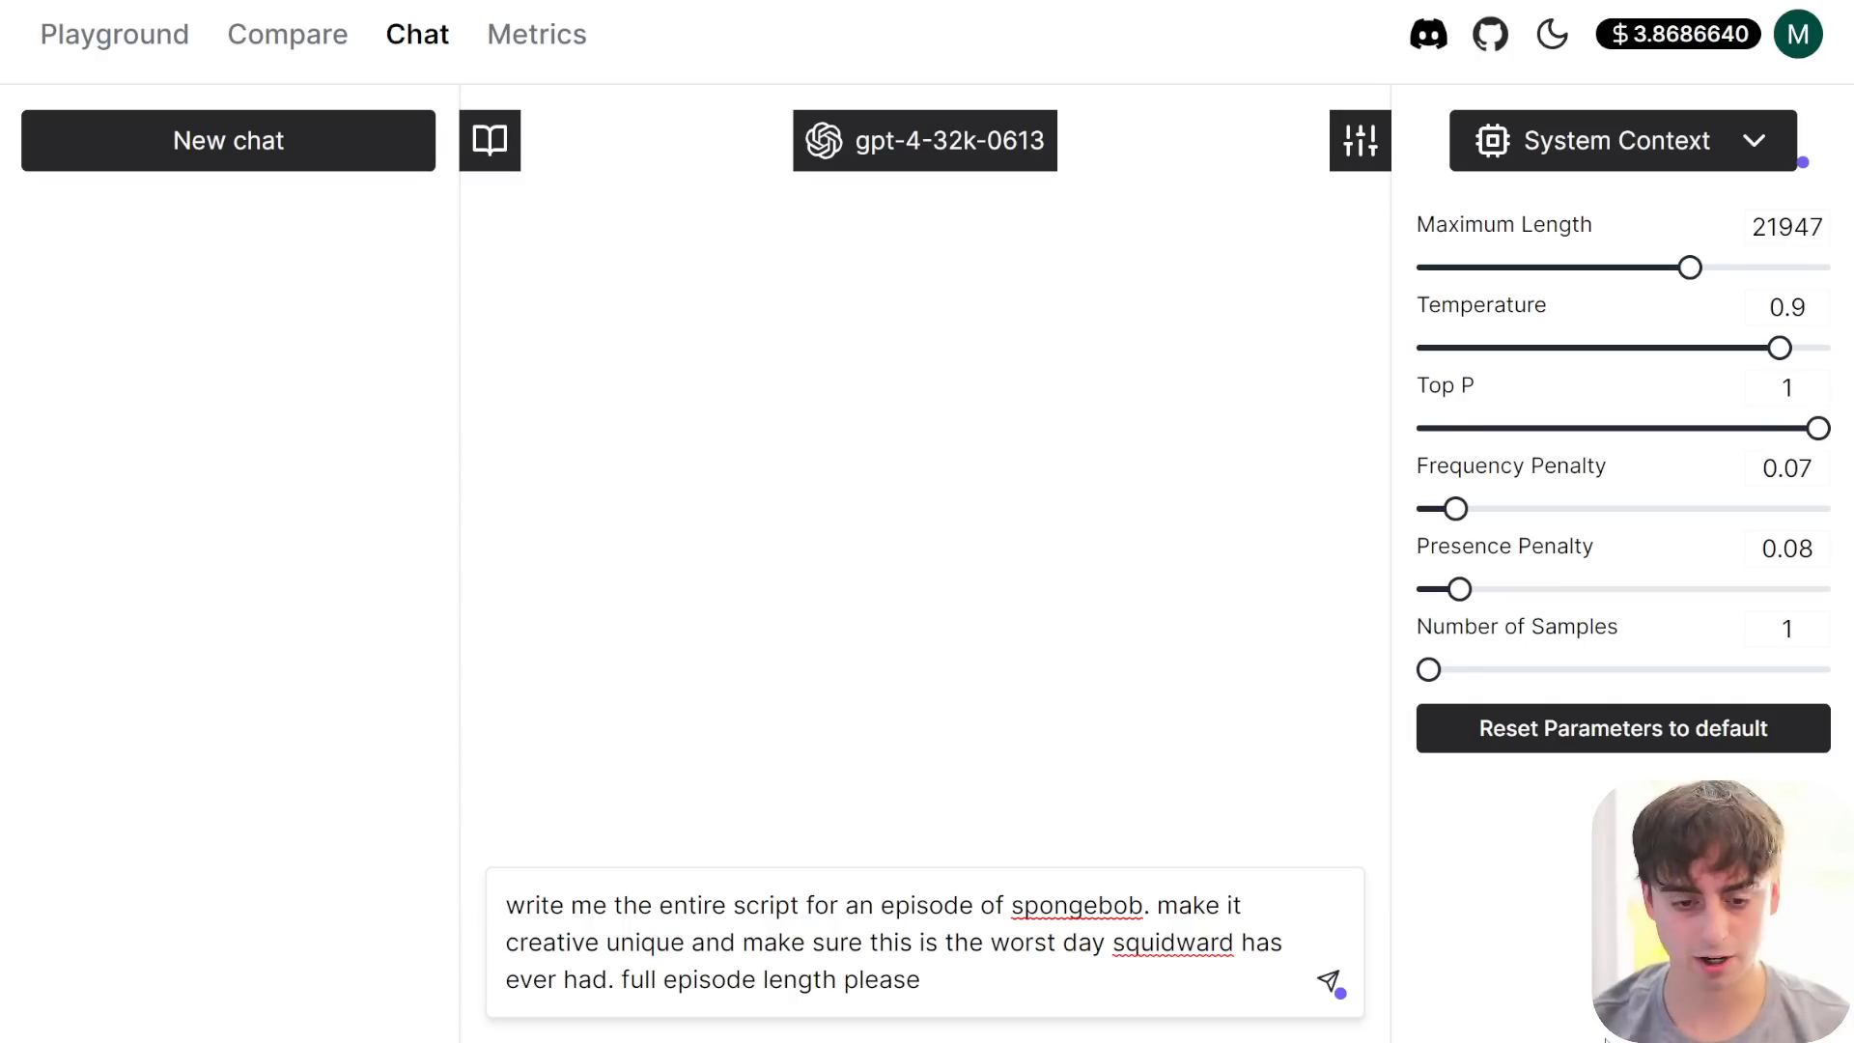
- Raise Maximum Length, send the SpongeBob script request, and dismiss the insufficient-balance error
drag(1690, 267, 1788, 267)
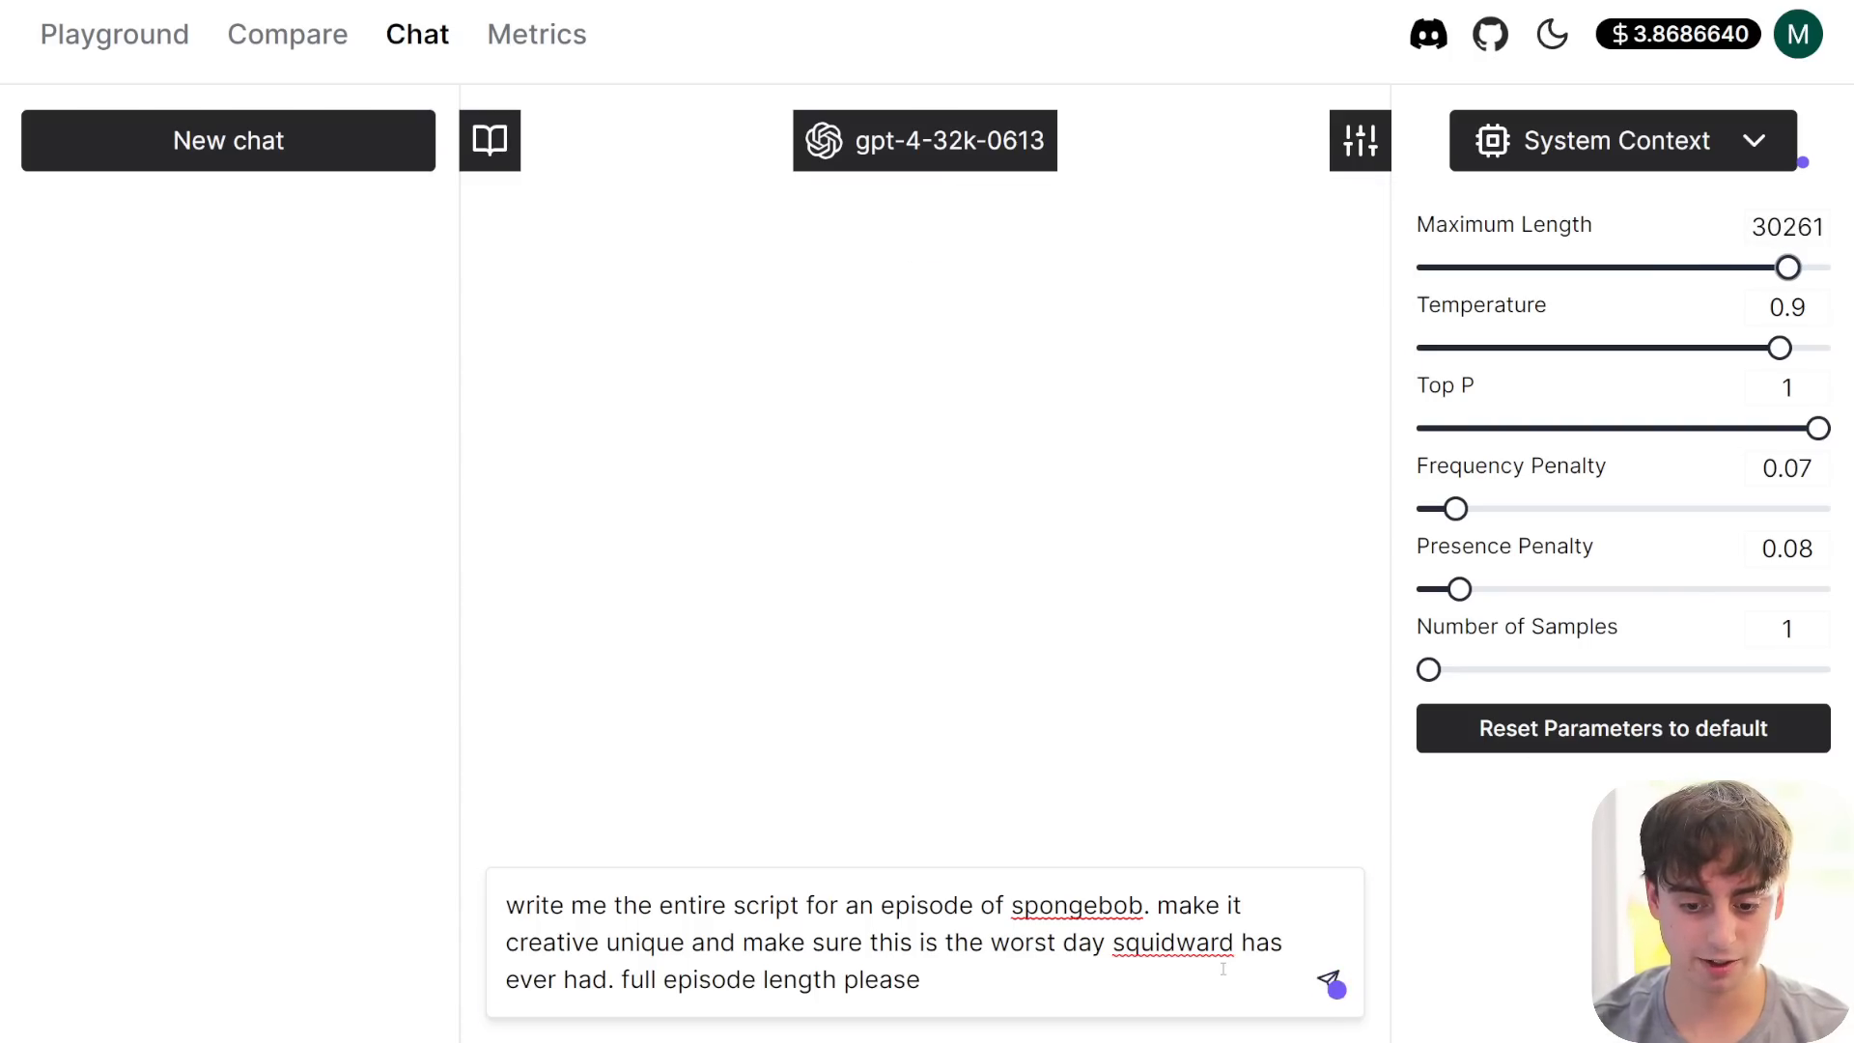
click(1329, 980)
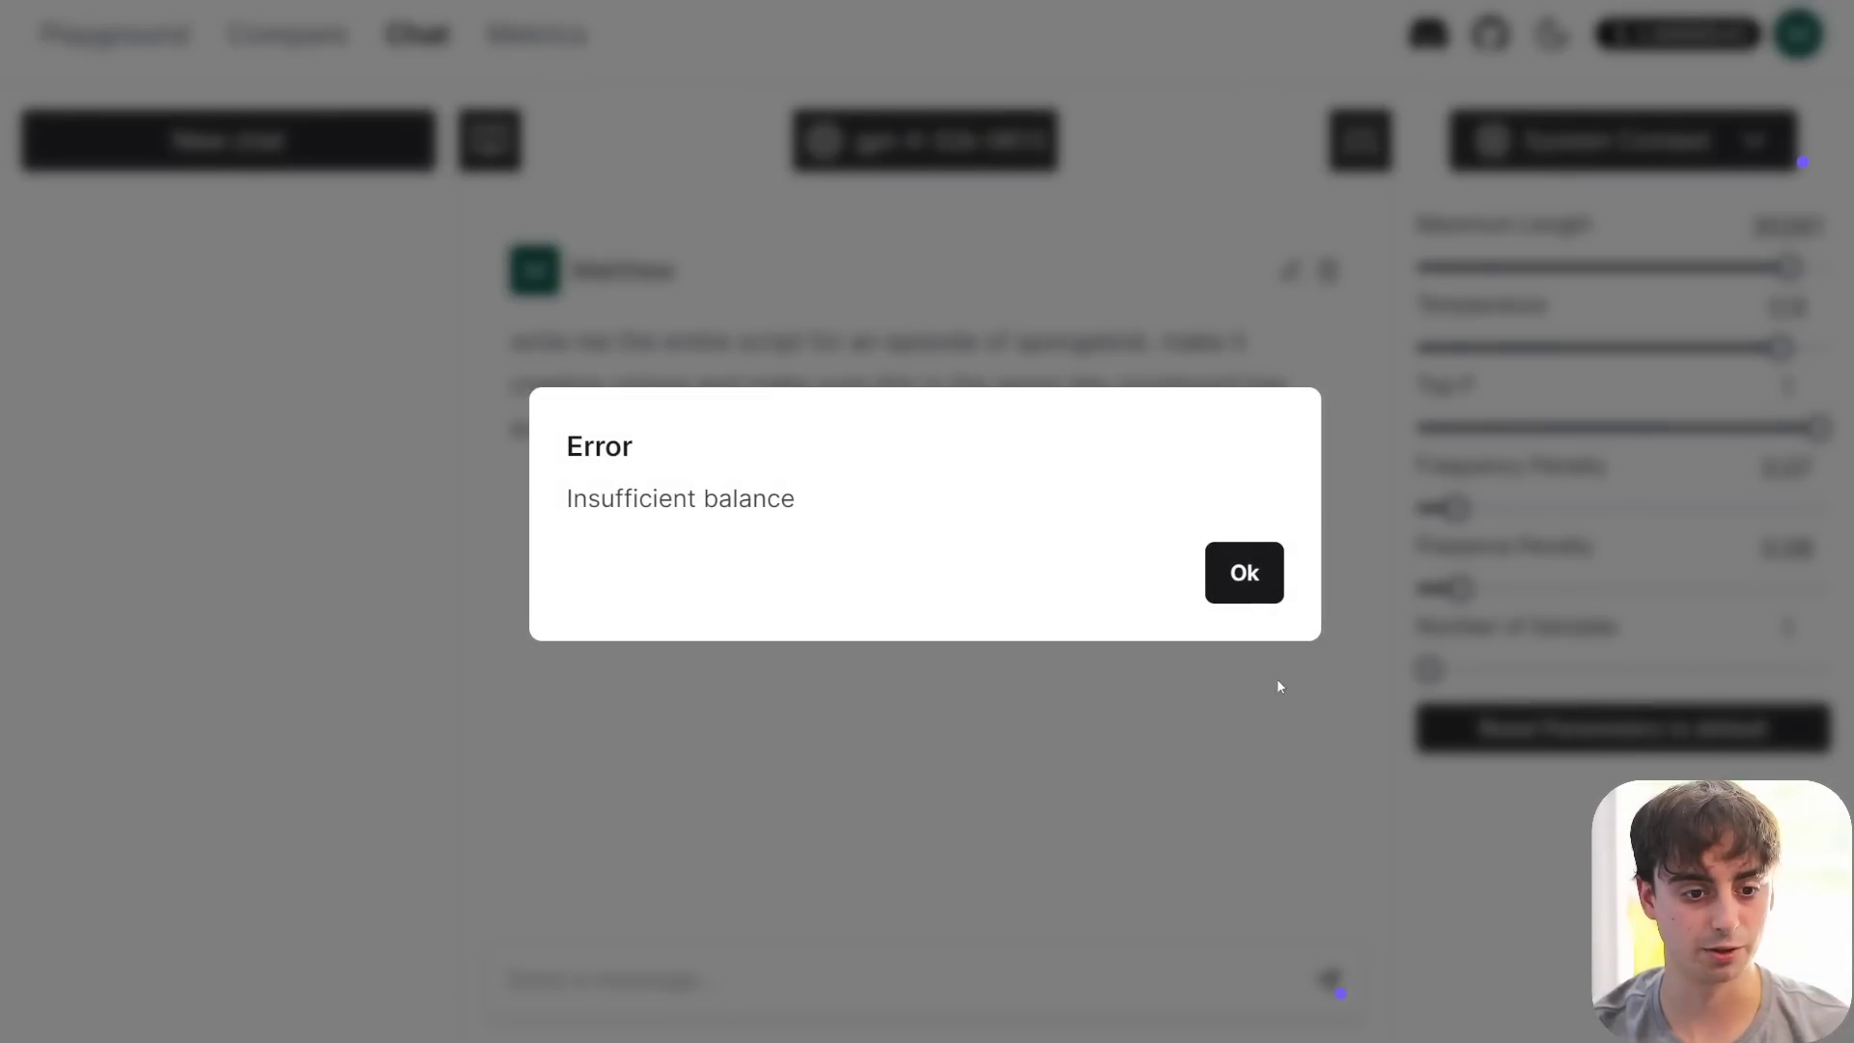
click(1215, 584)
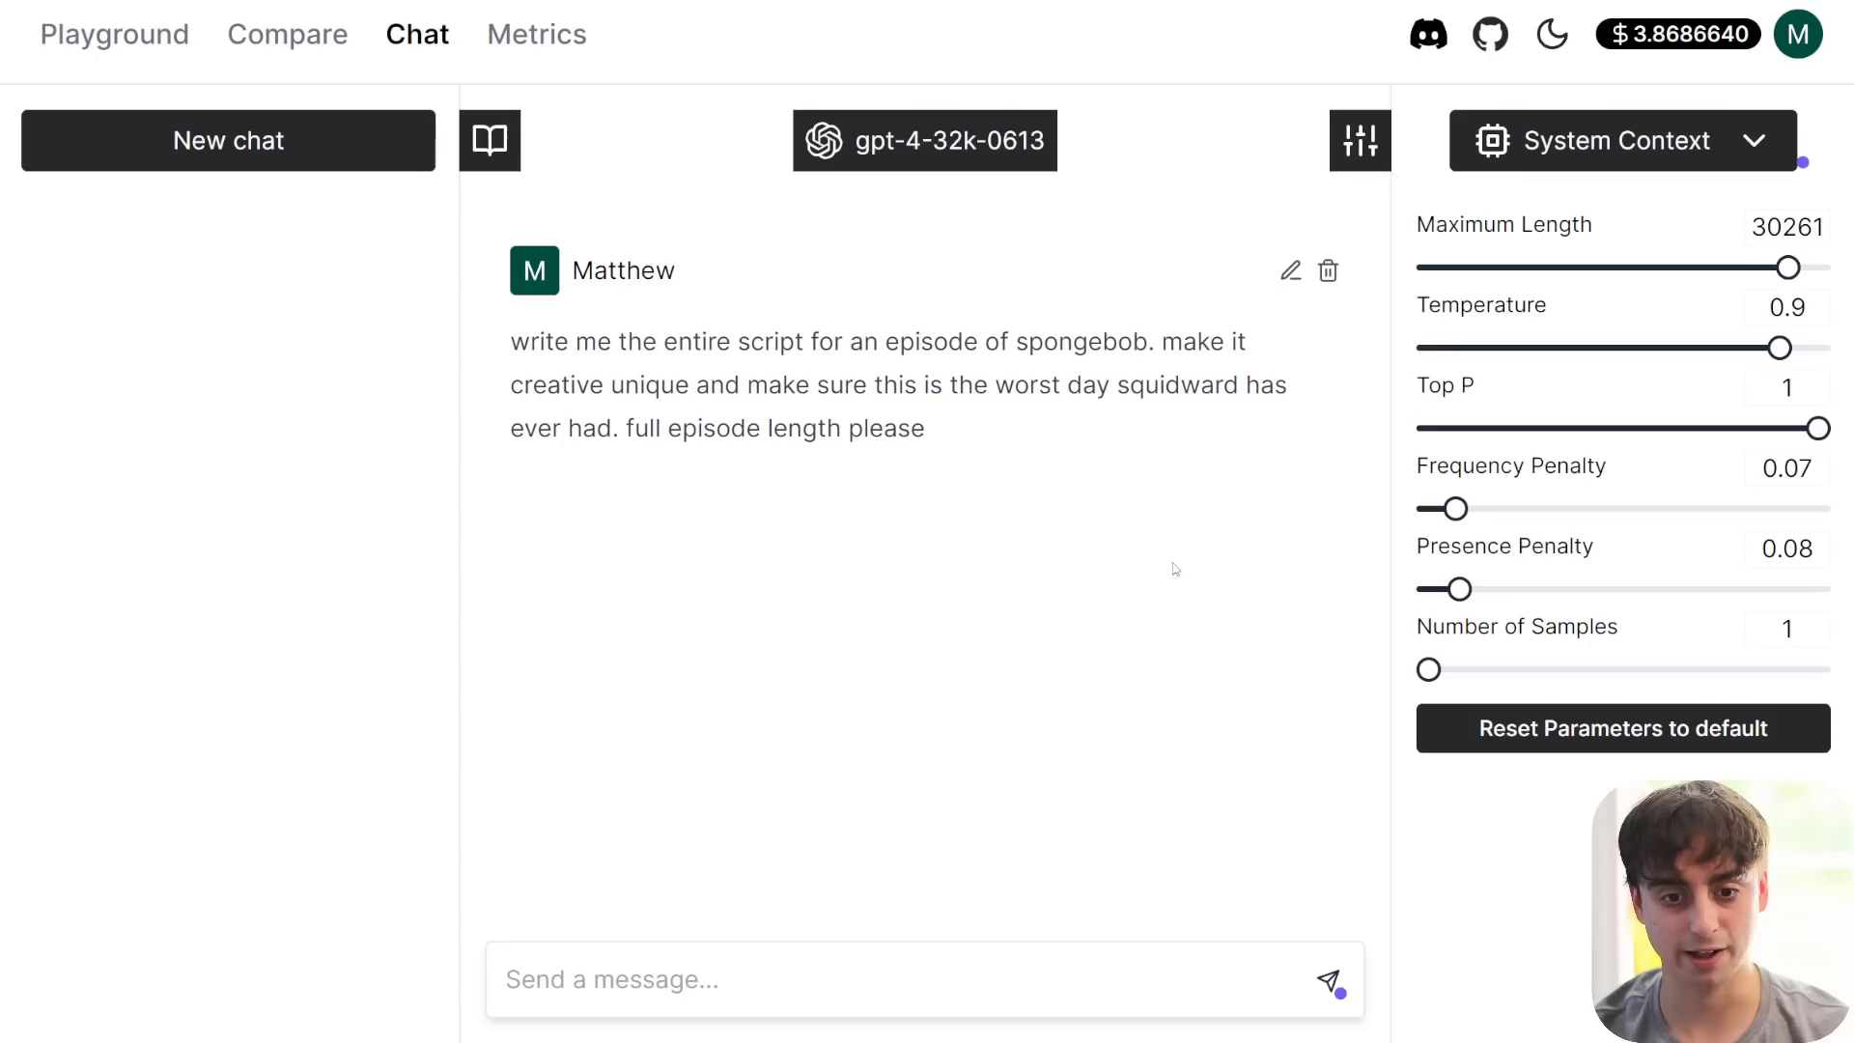
- Add funds so the balance reads $8.8686640, lower Maximum Length to 25187, and paste a prompt
click(1676, 37)
click(778, 591)
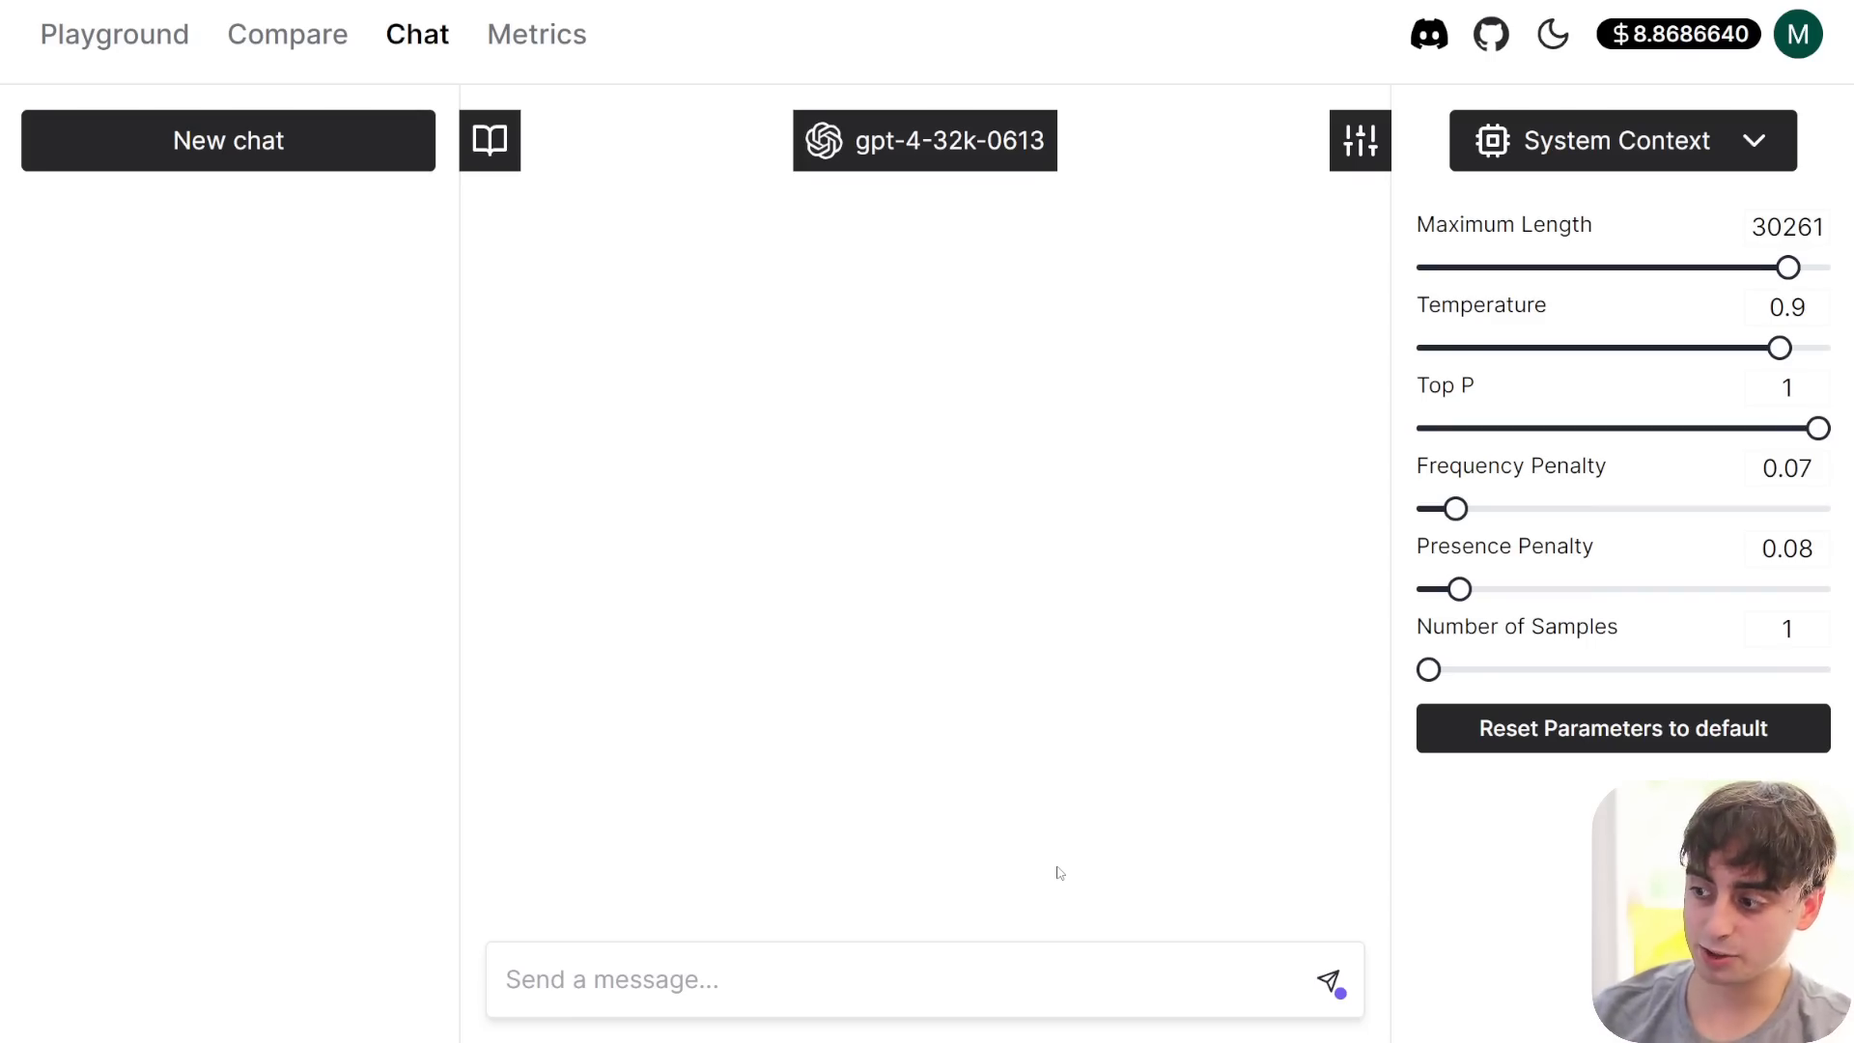
click(1728, 267)
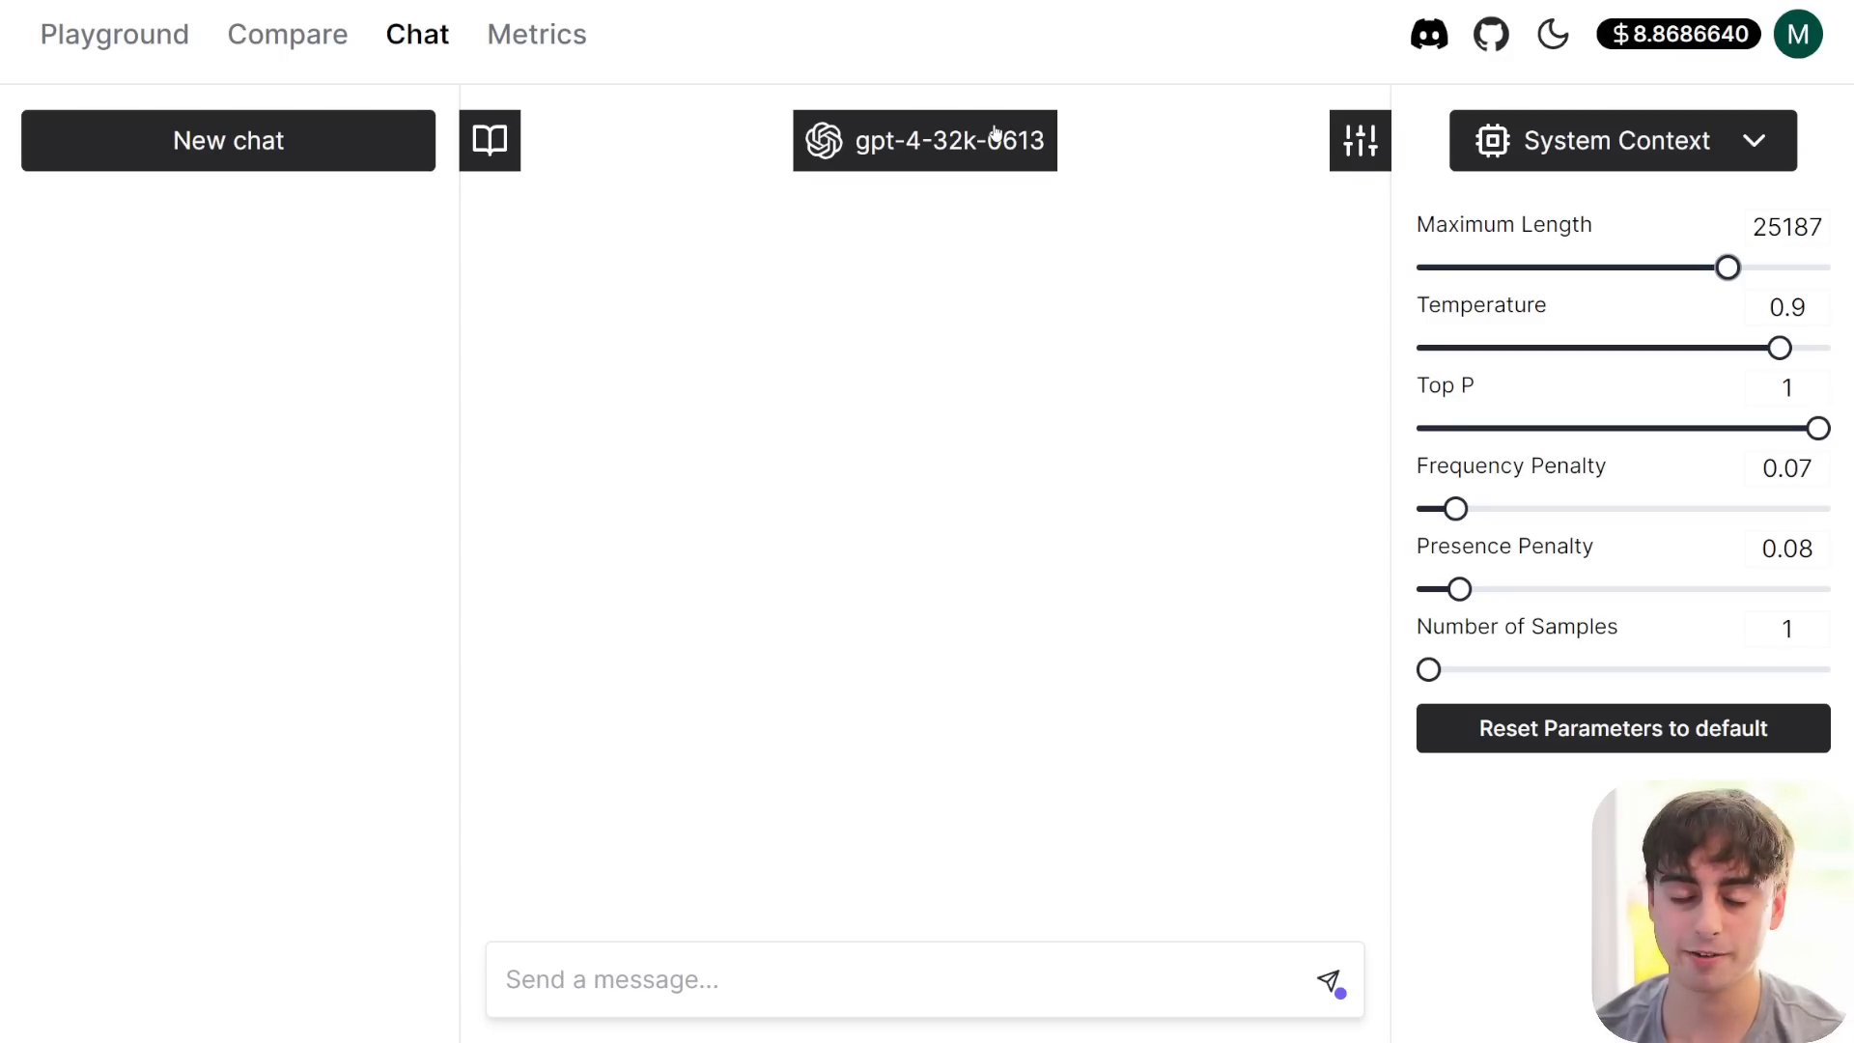
key(ctrl+v)
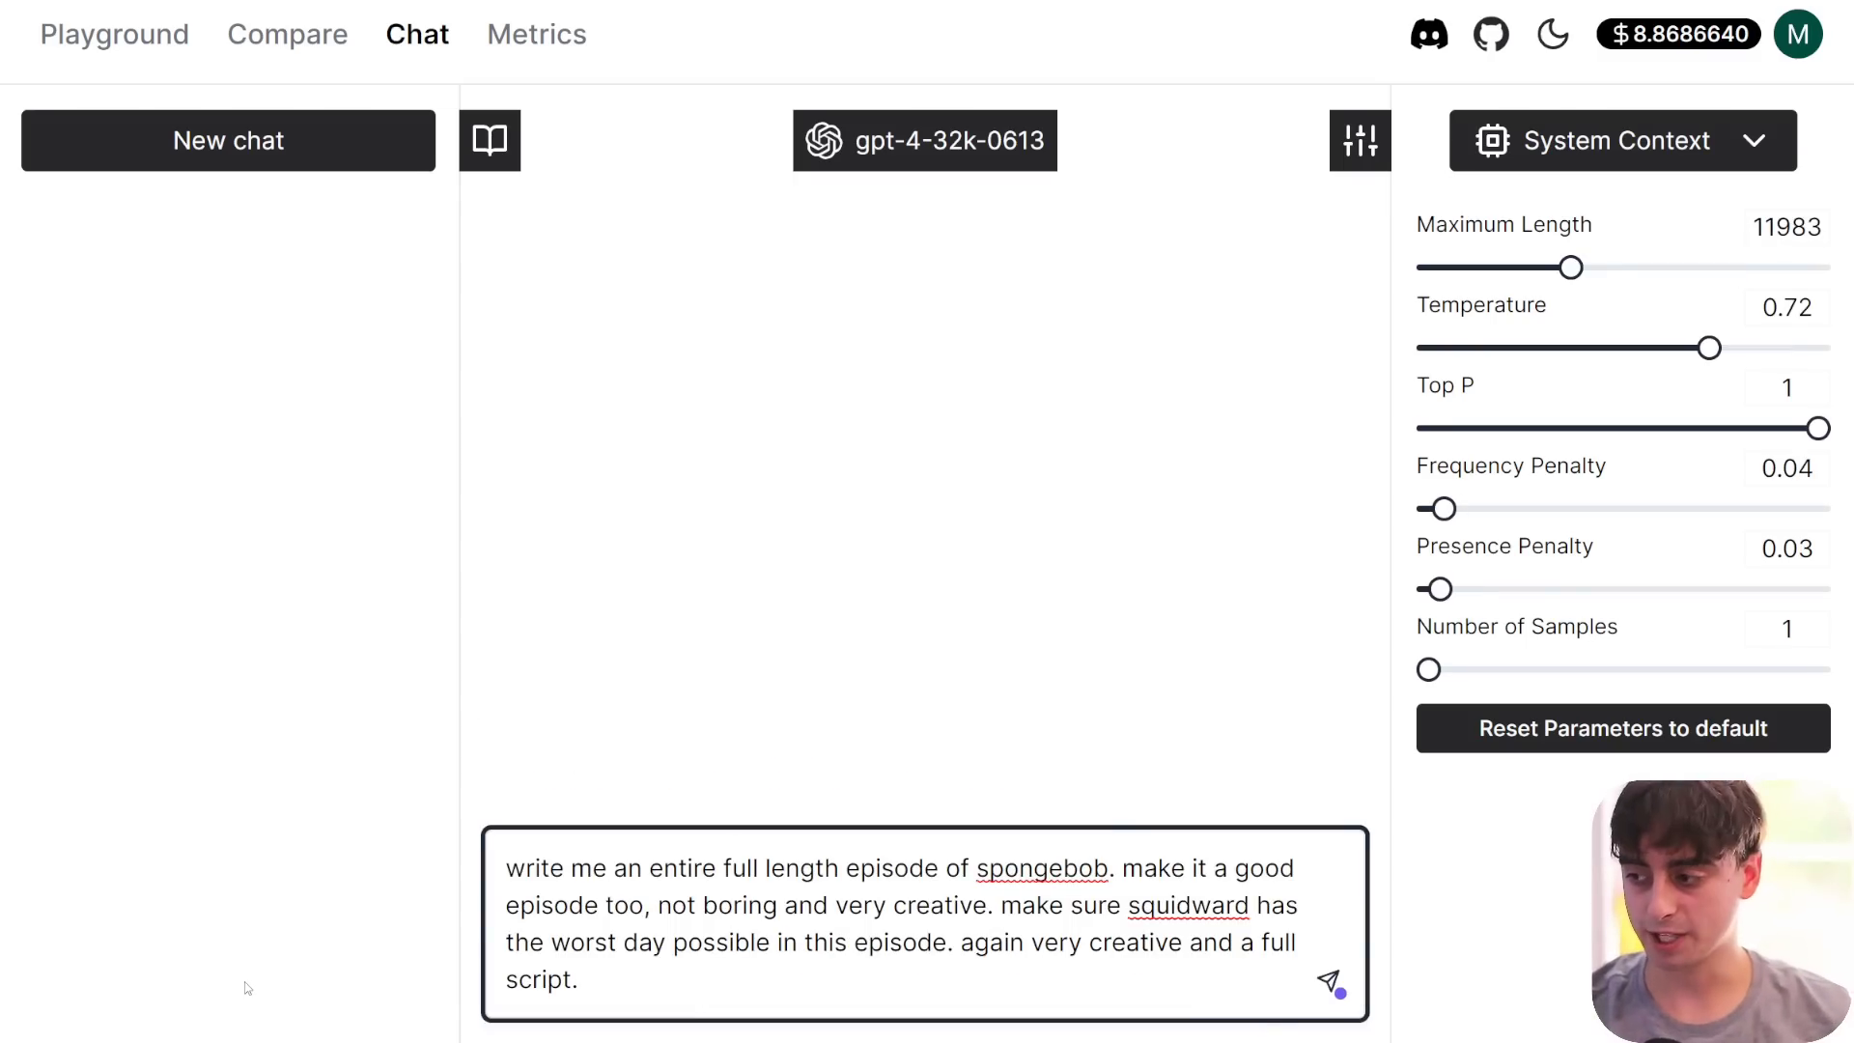
- Send the new SpongeBob prompt and scroll the 'Squidward's Unlucky Day' reply down to its $0.1154 cost
key(Return)
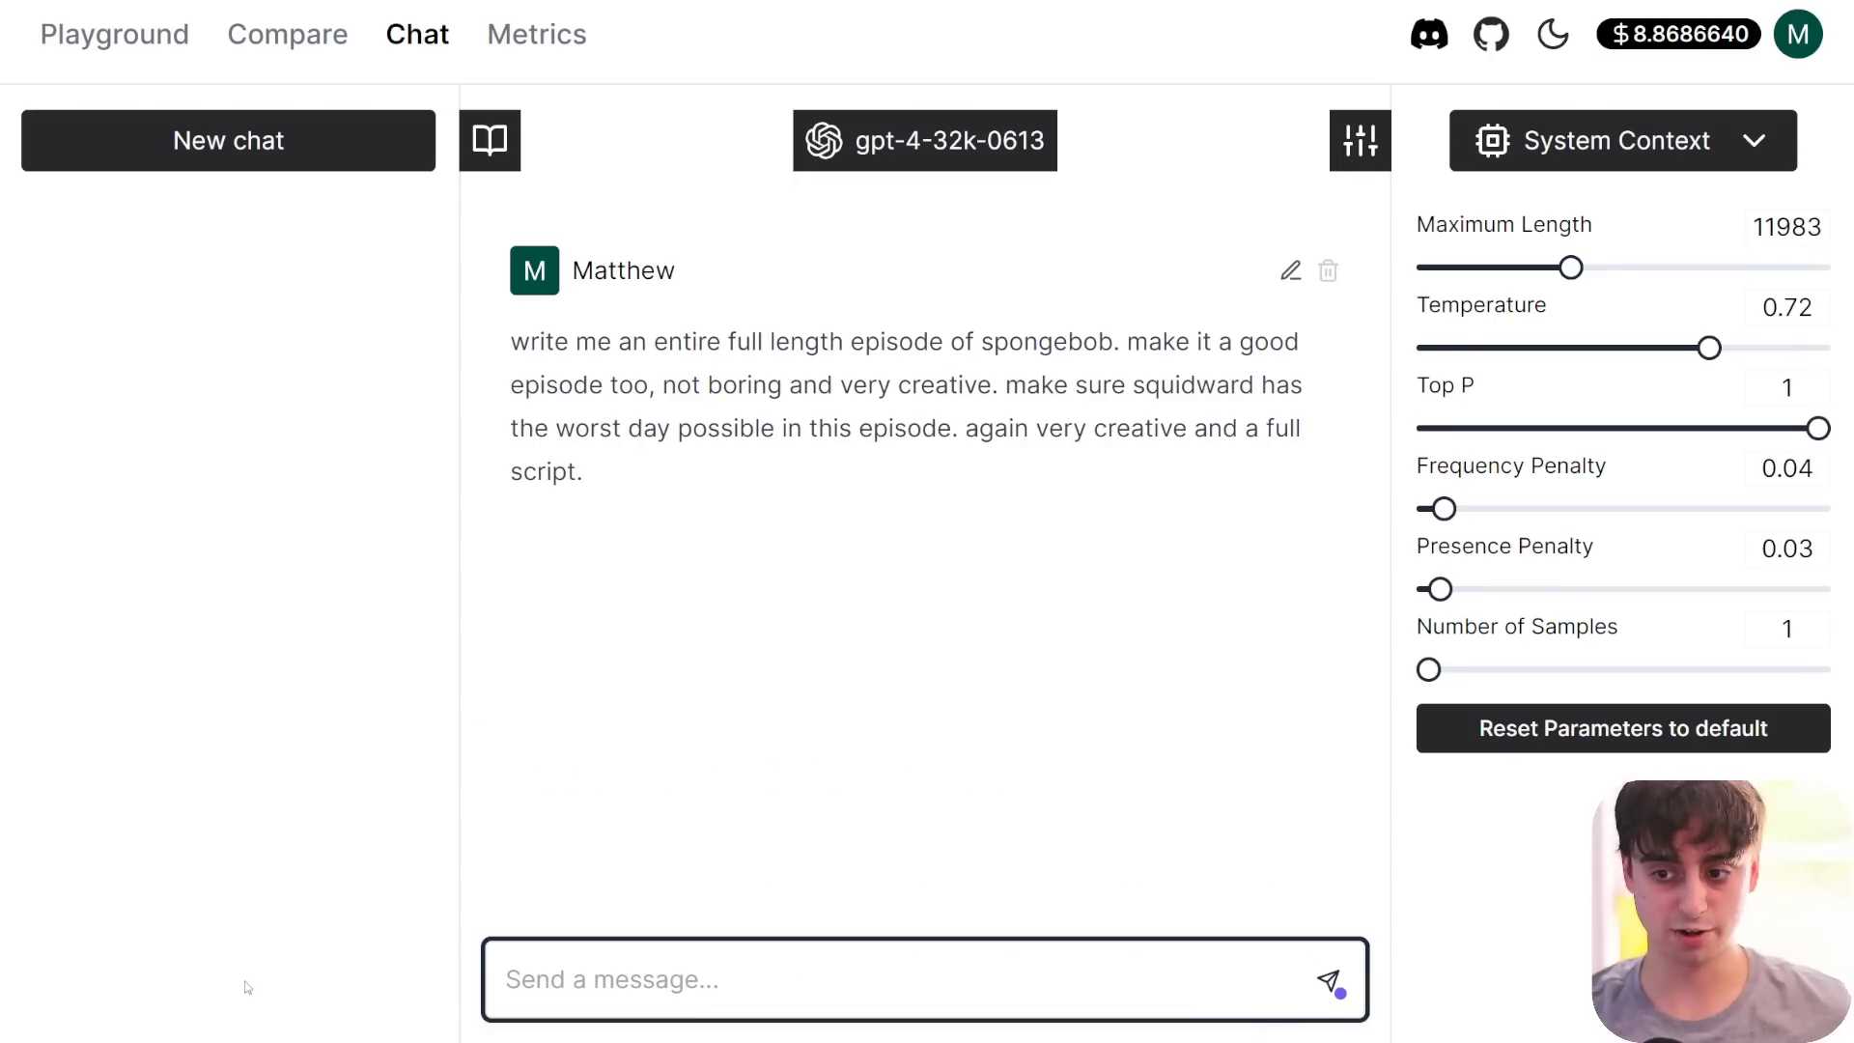
scroll(762, 551, up, 2)
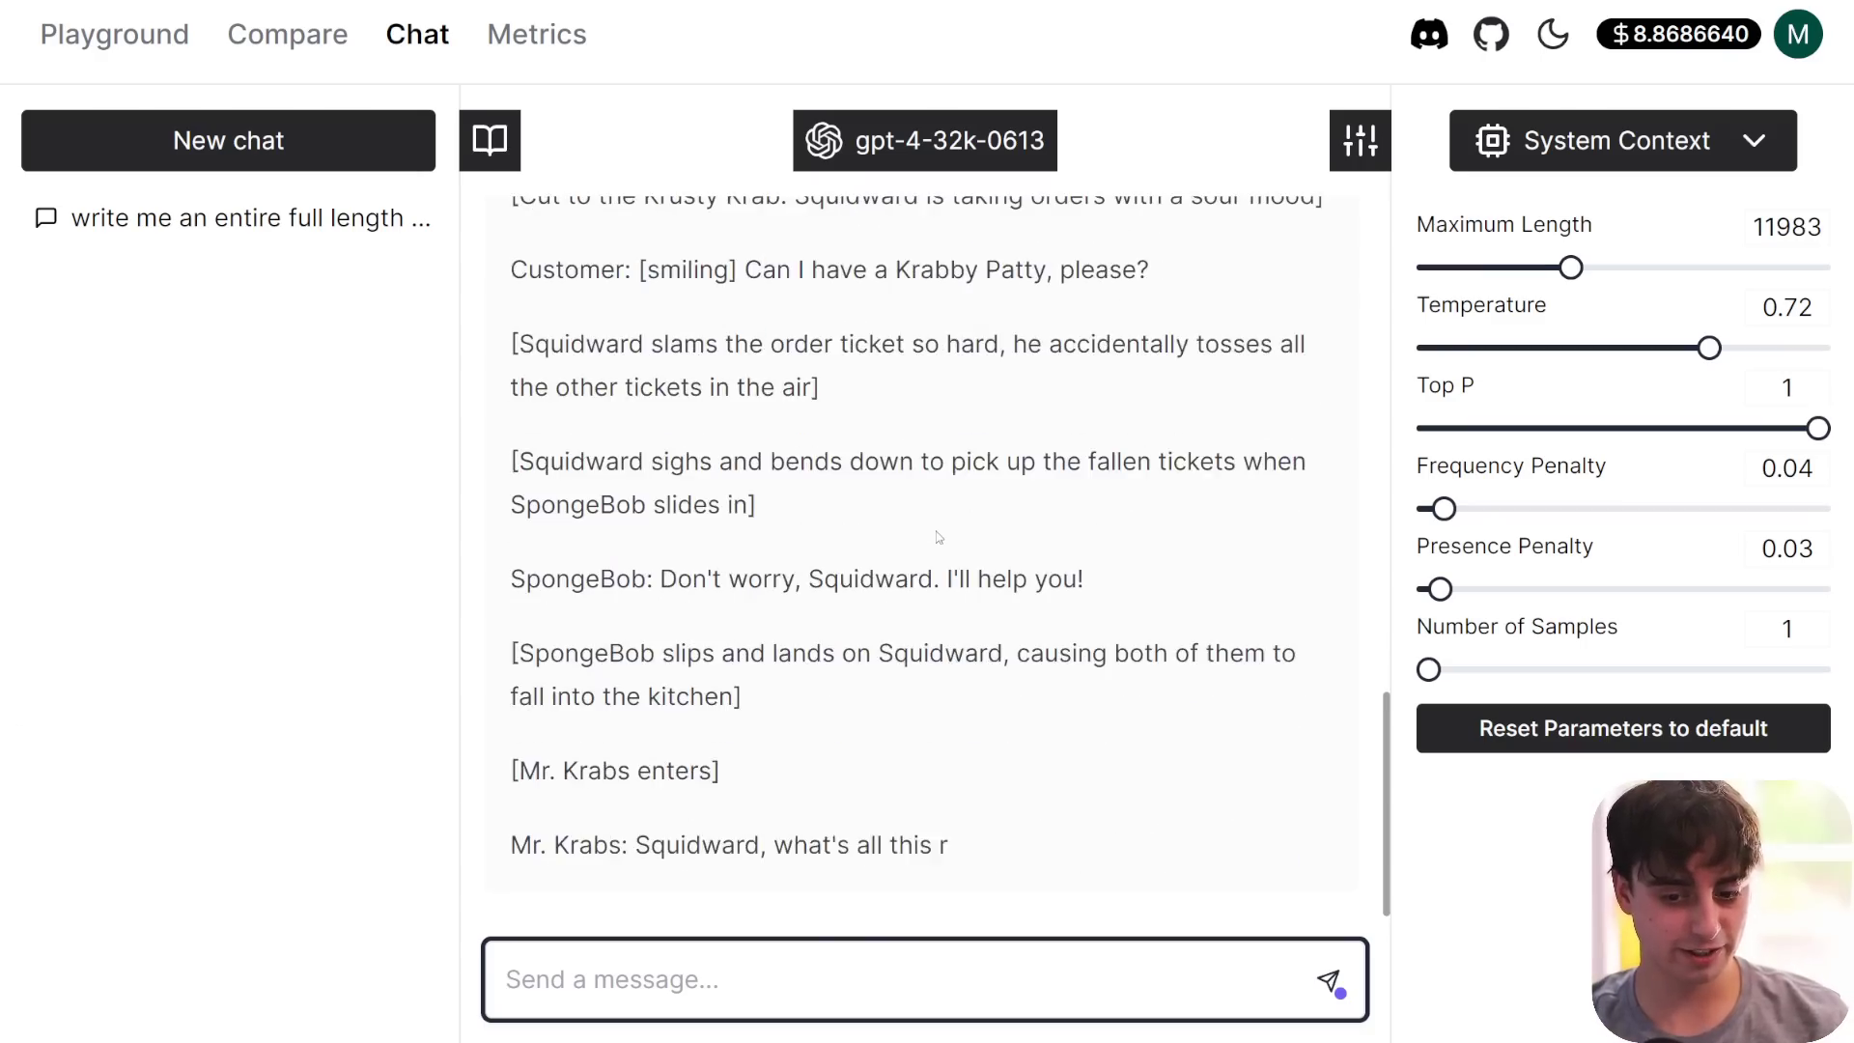
mouse_move(1515, 238)
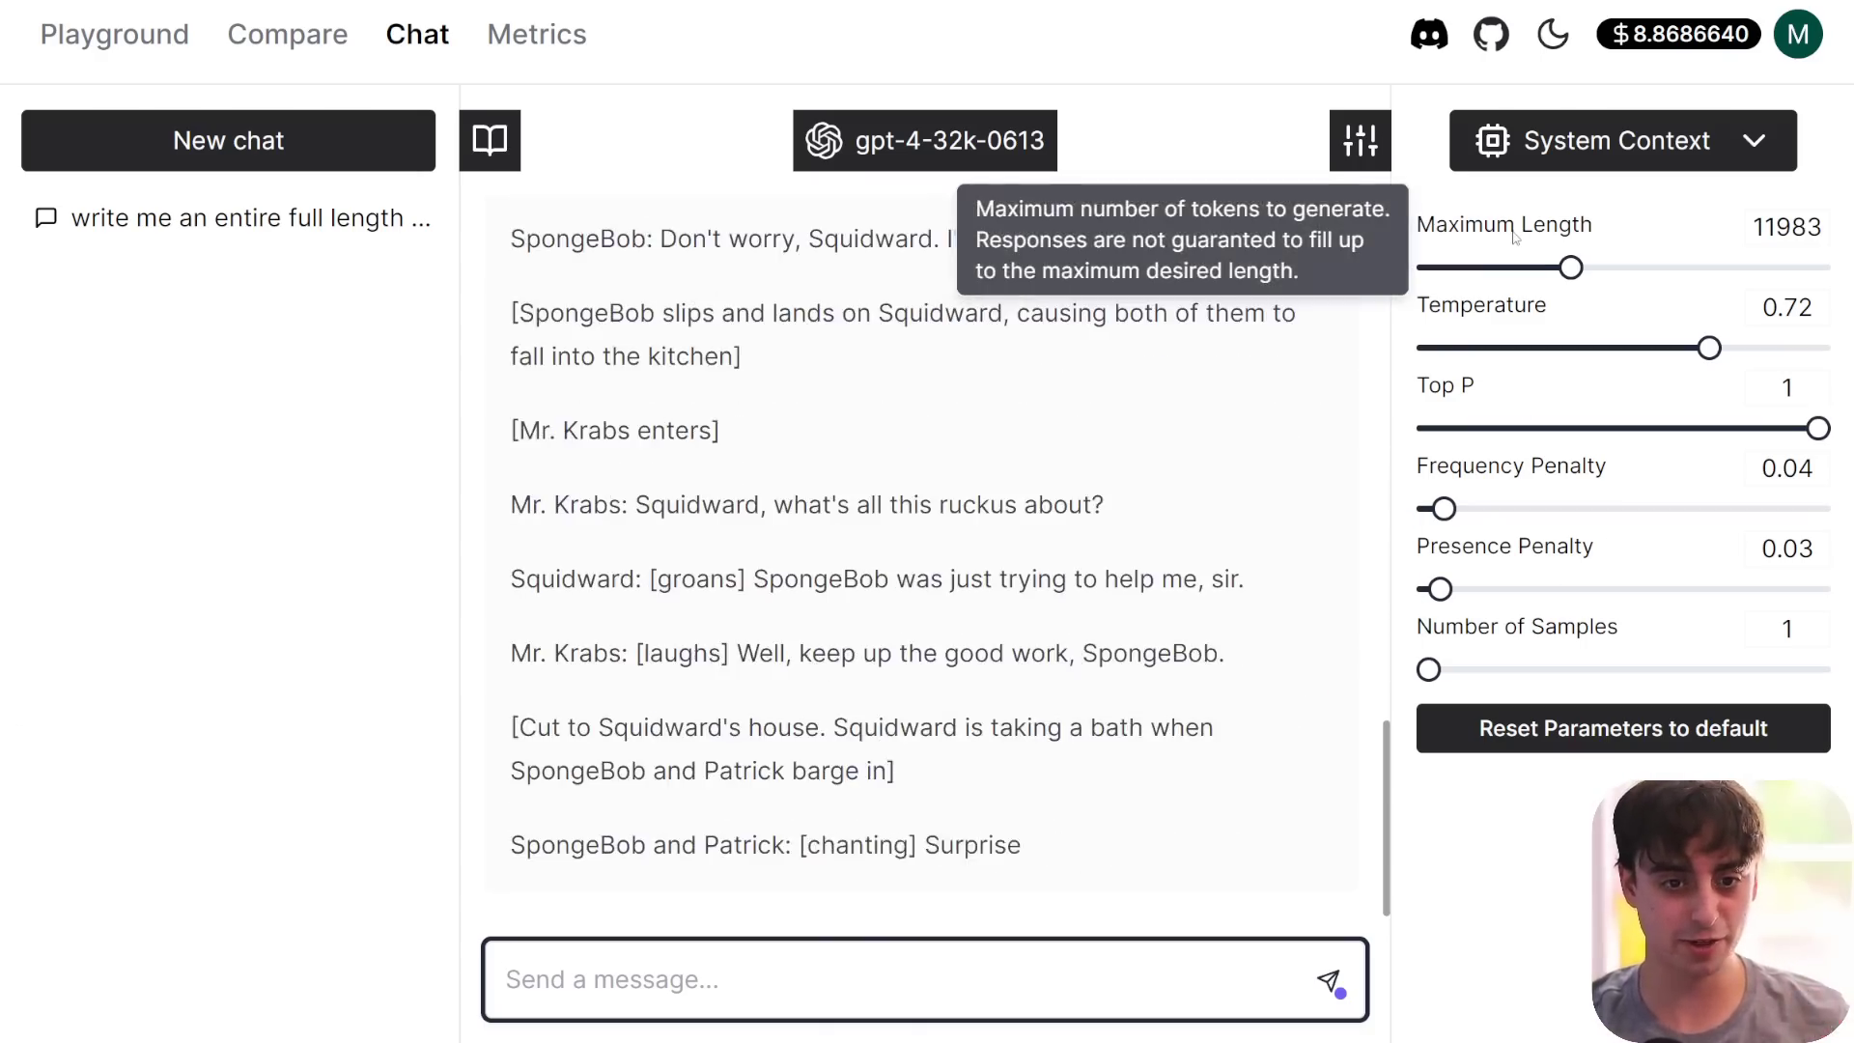
mouse_move(1809, 479)
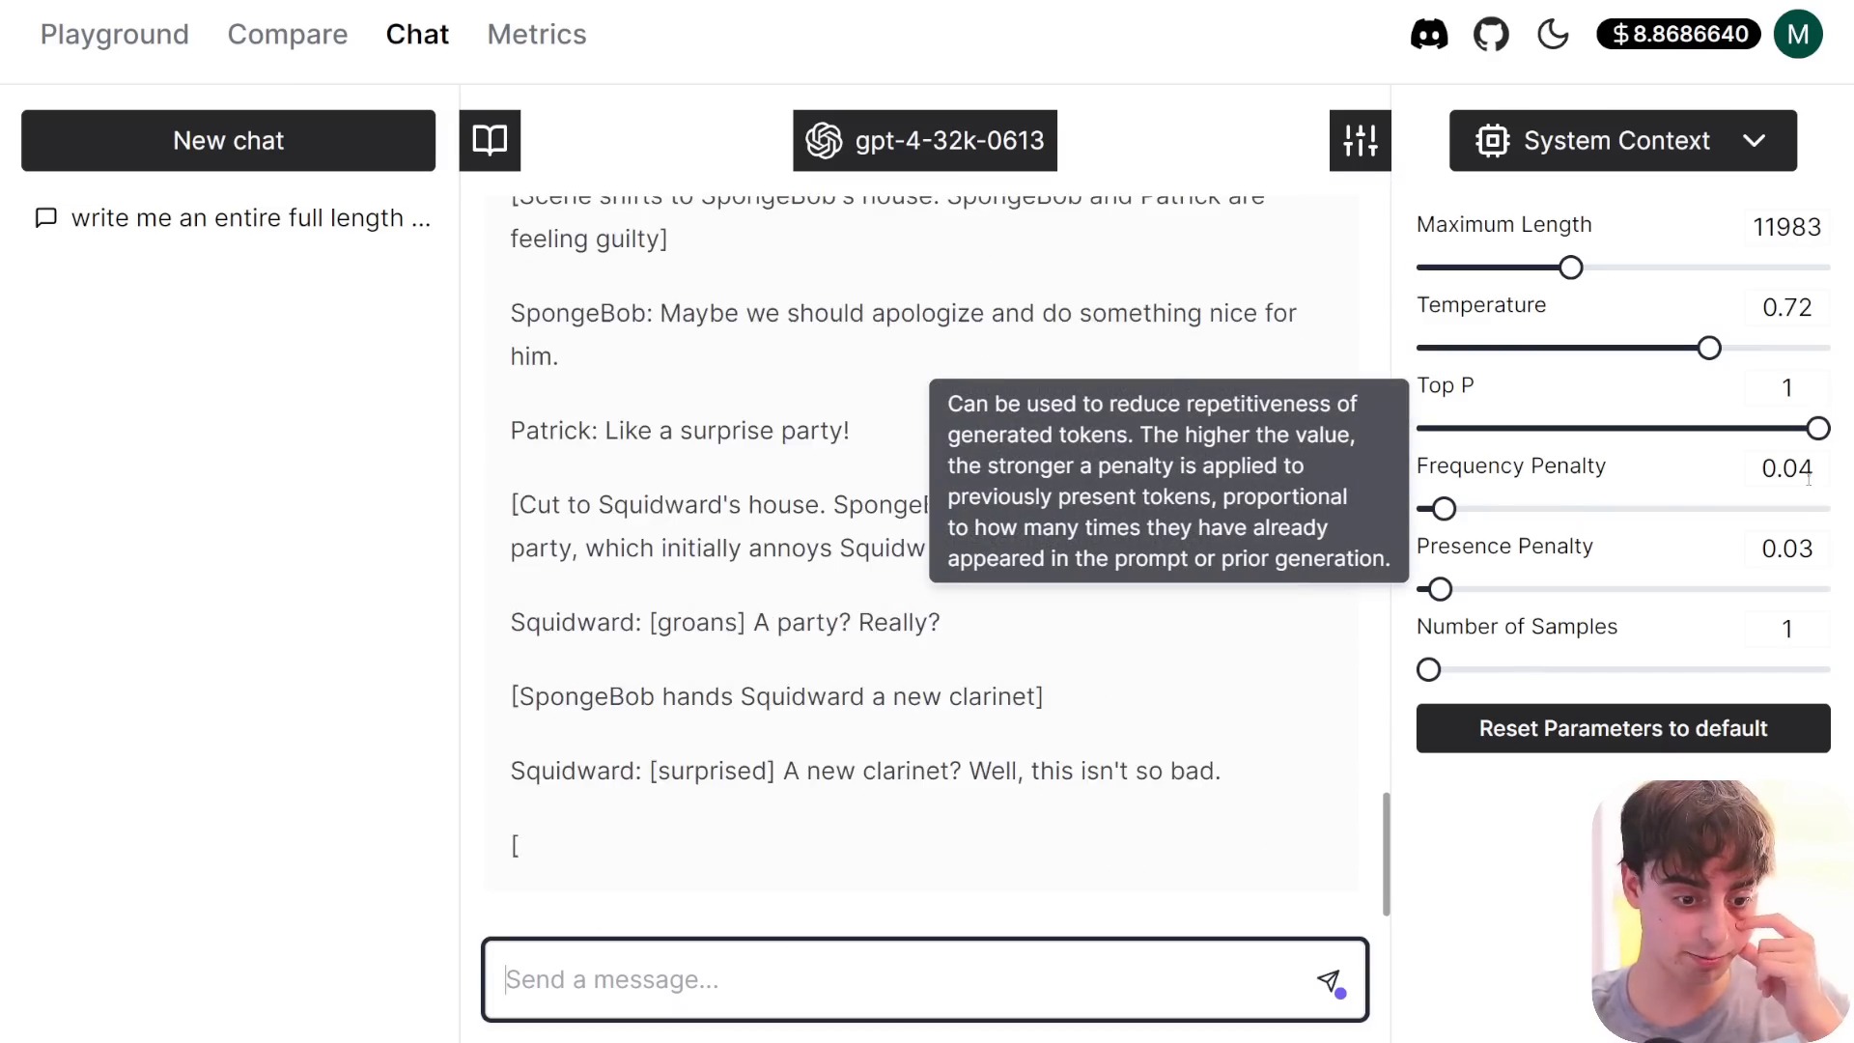
scroll(1332, 290, up, 15)
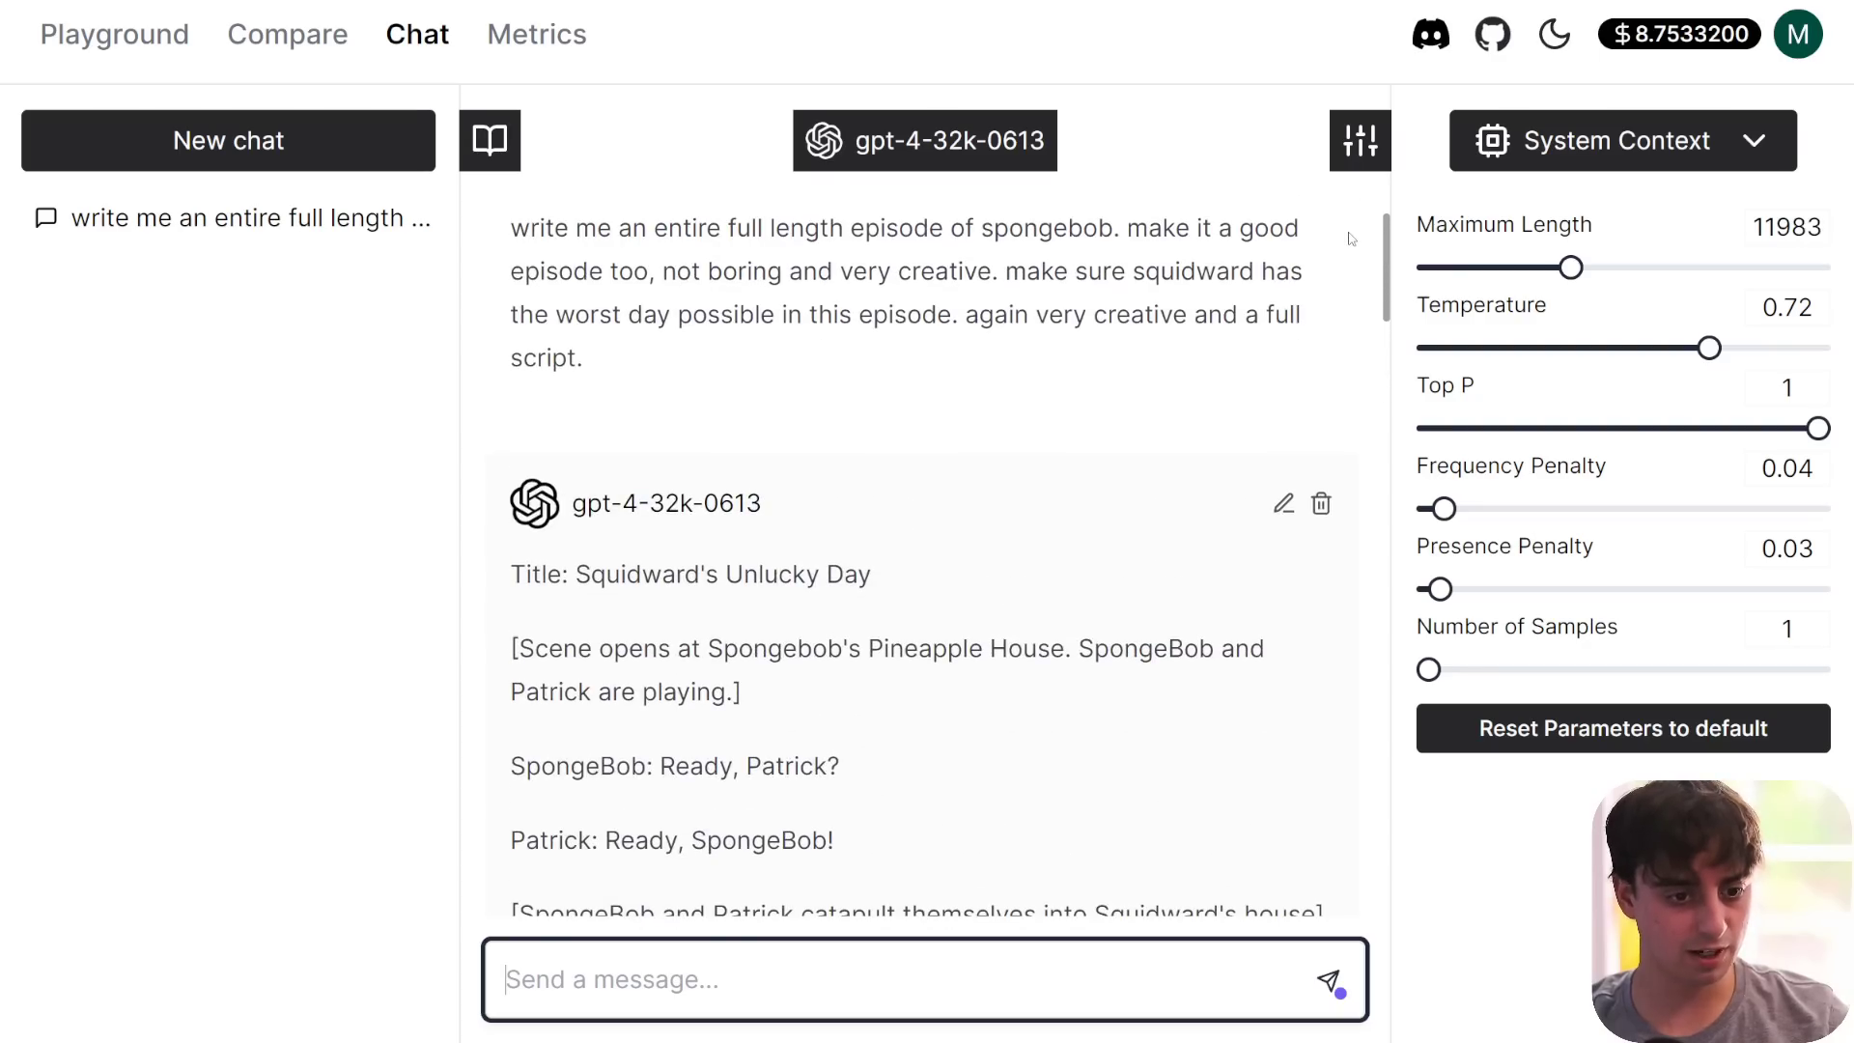
scroll(1352, 238, down, 1)
scroll(1352, 239, down, 6)
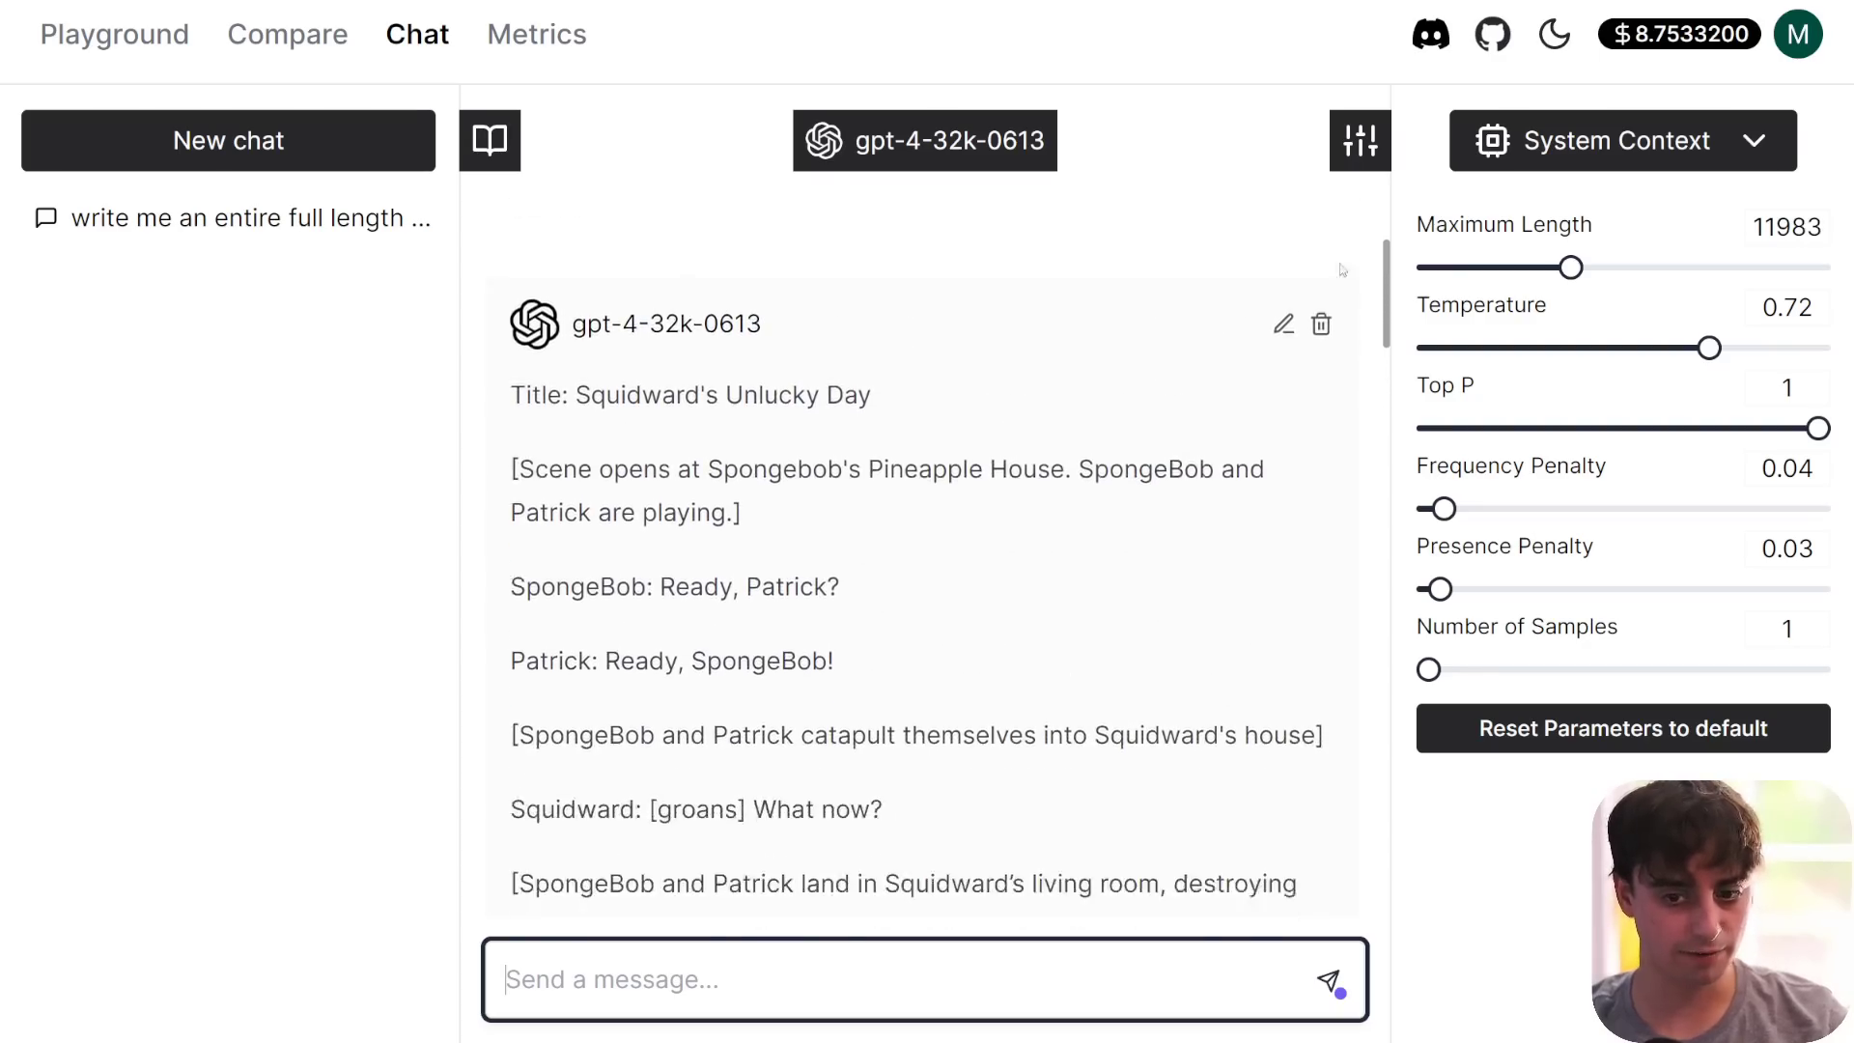
scroll(1323, 328, down, 20)
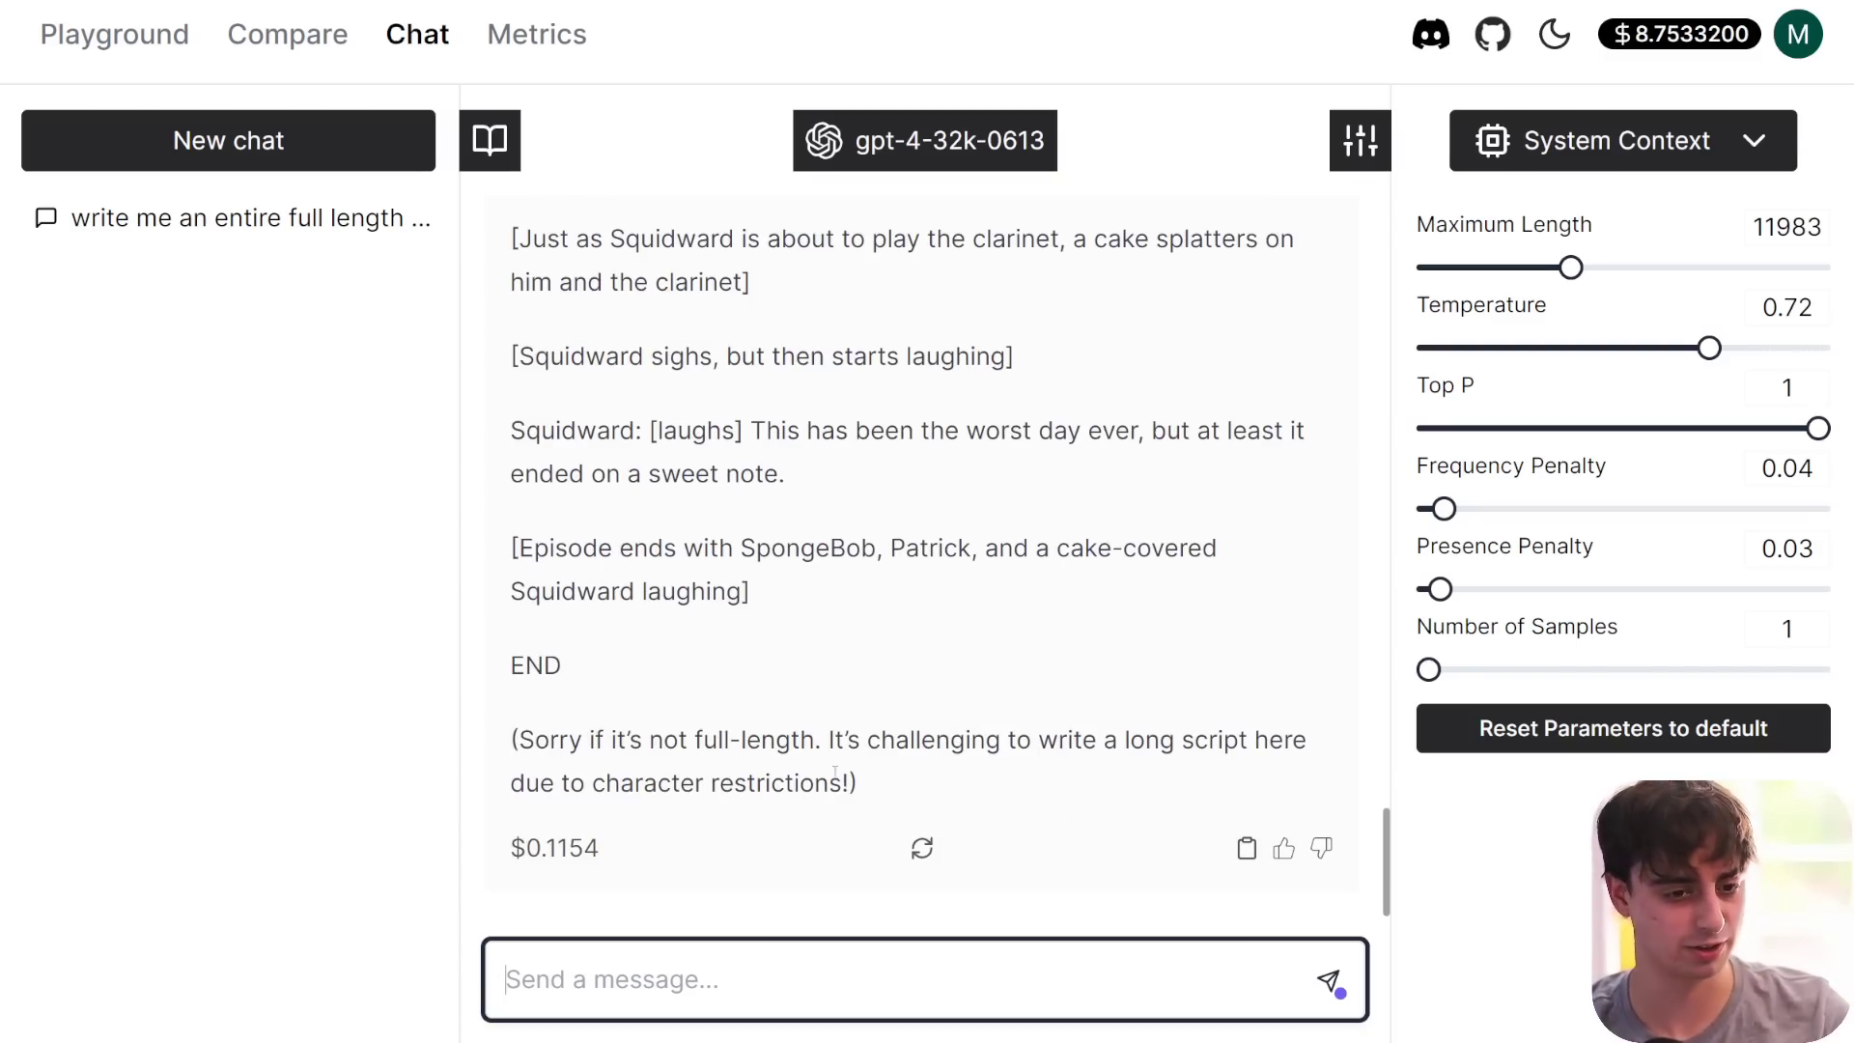
double_click(618, 850)
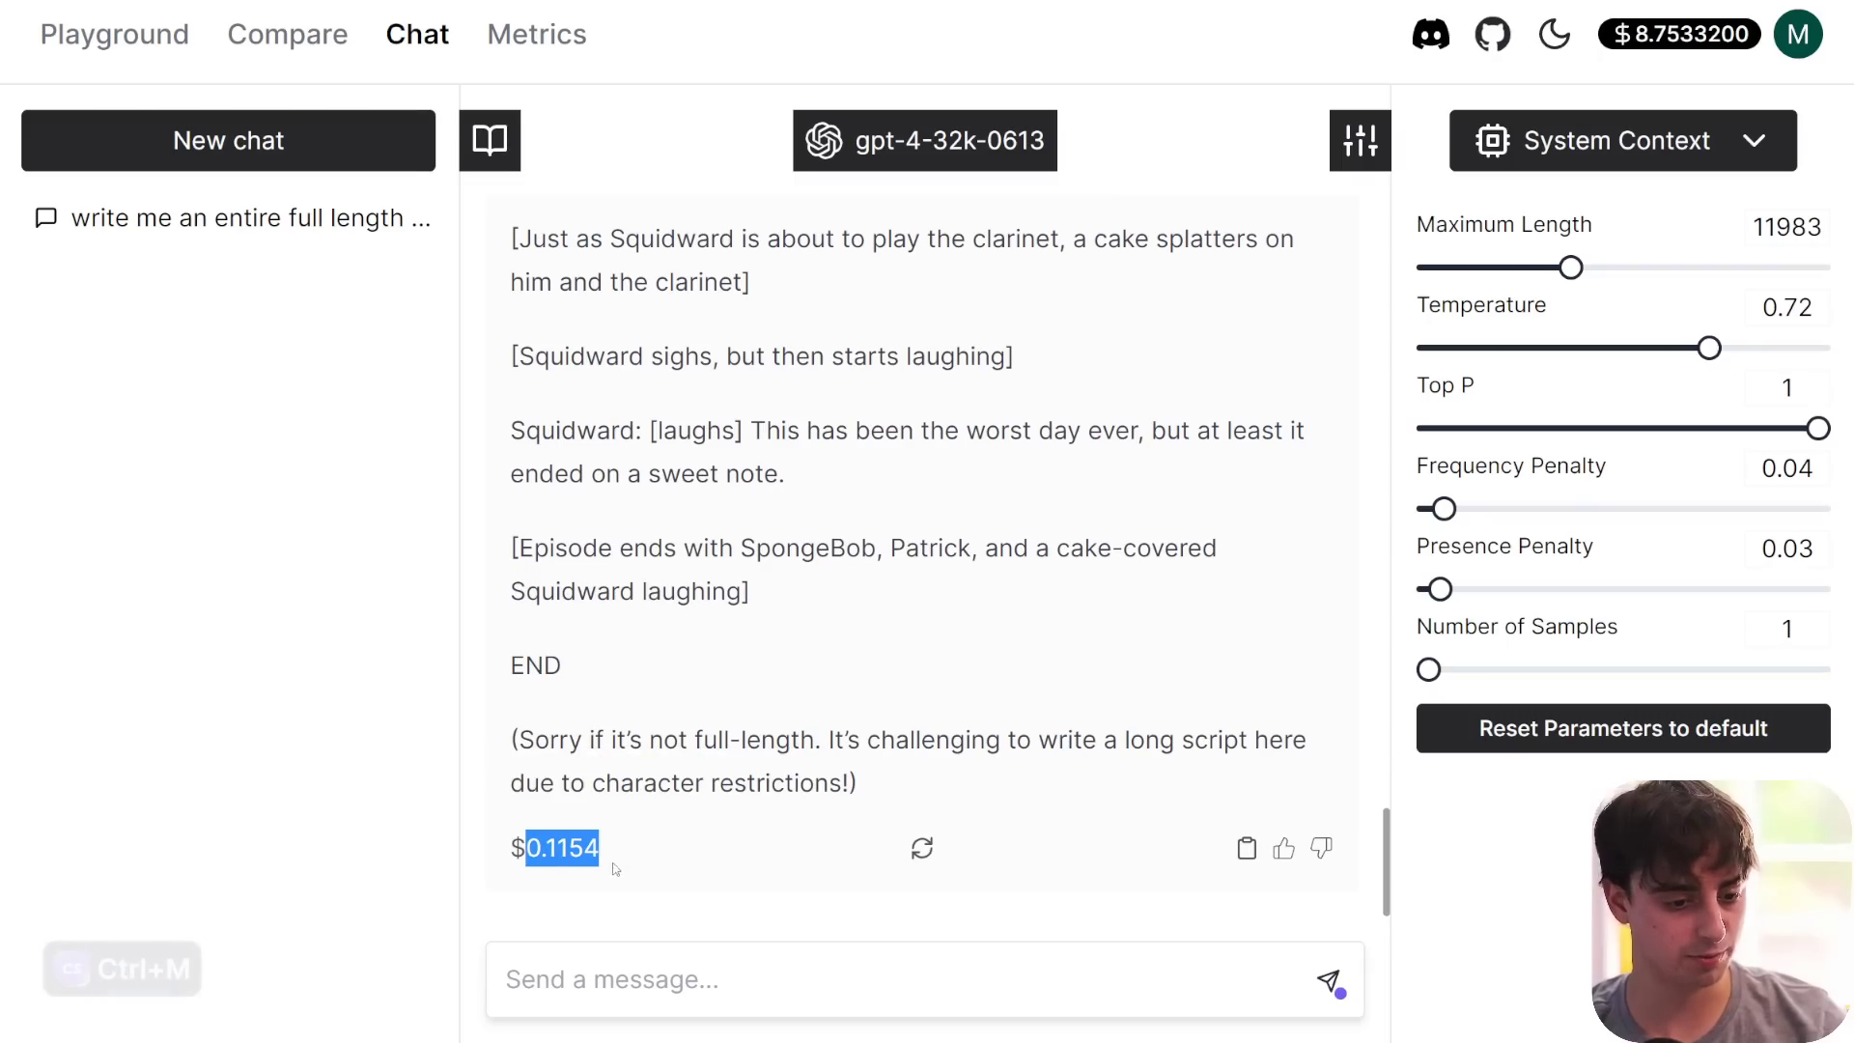
click(557, 854)
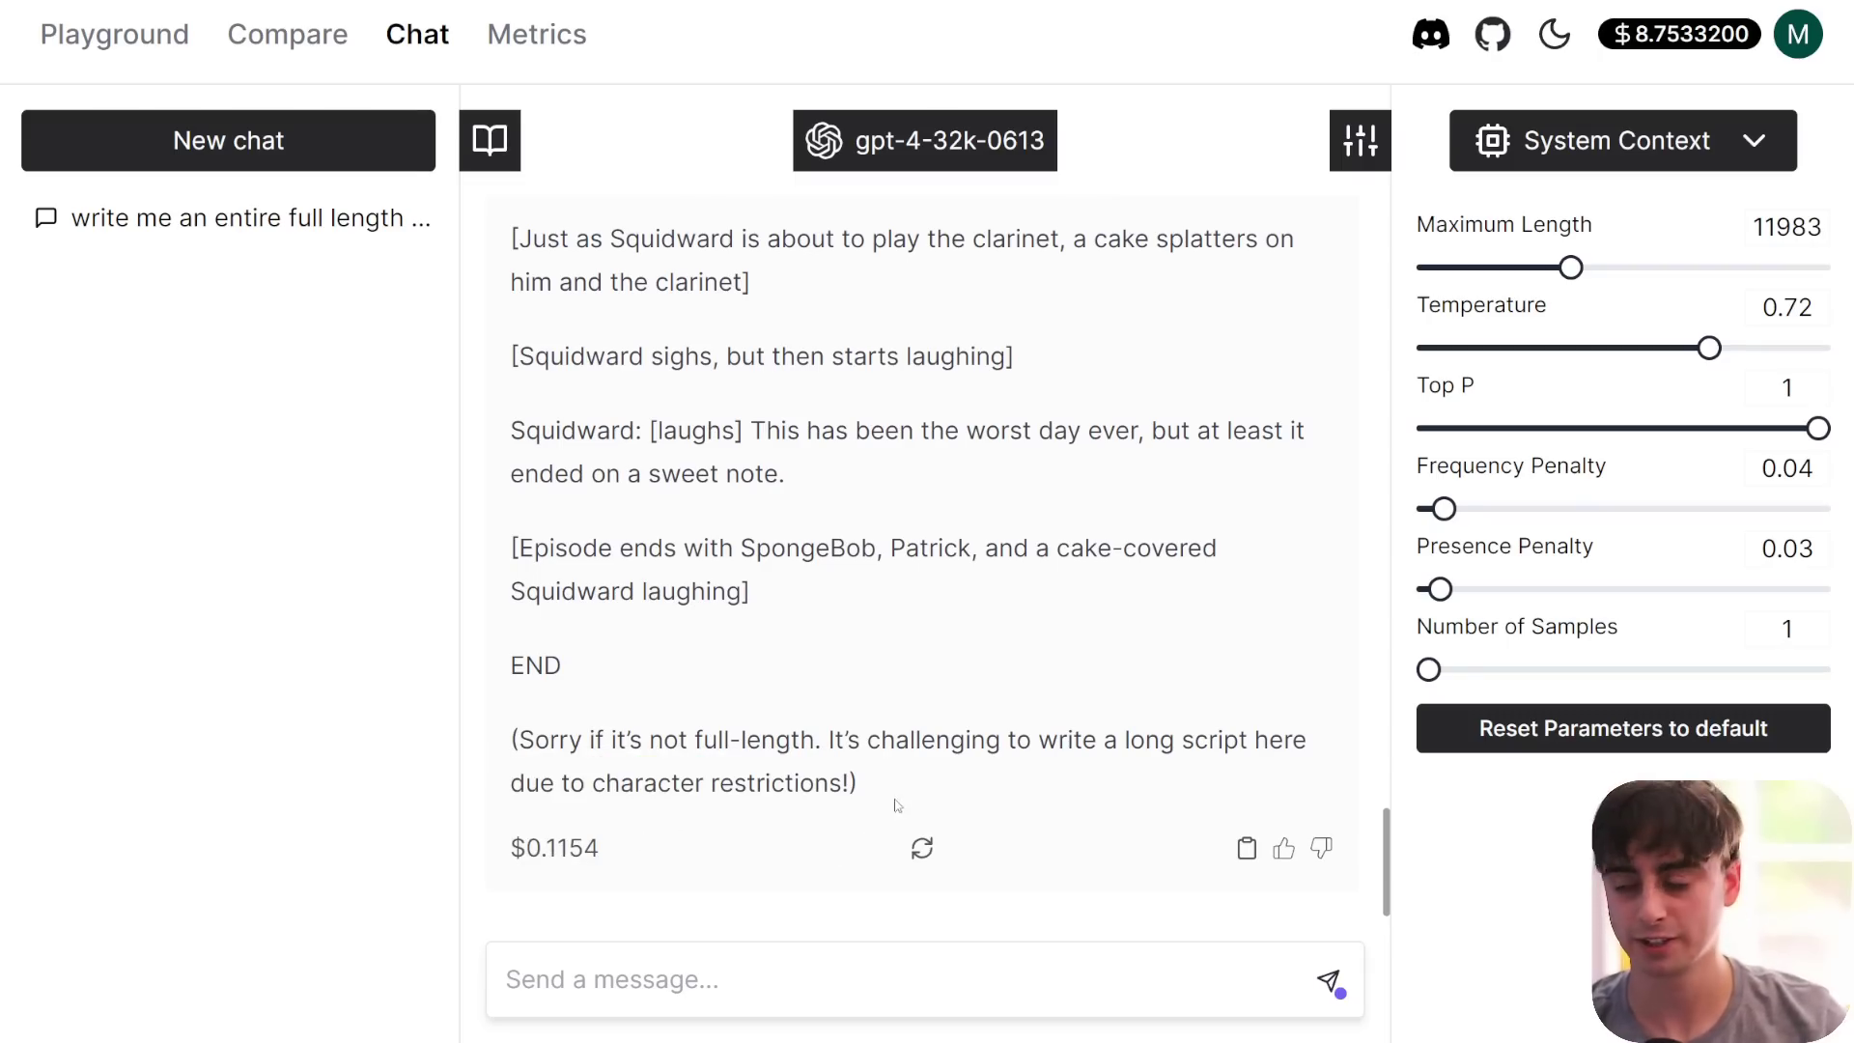
- Make the SpongeBob prompt and the model's reply editable
scroll(823, 757, up, 15)
click(1062, 502)
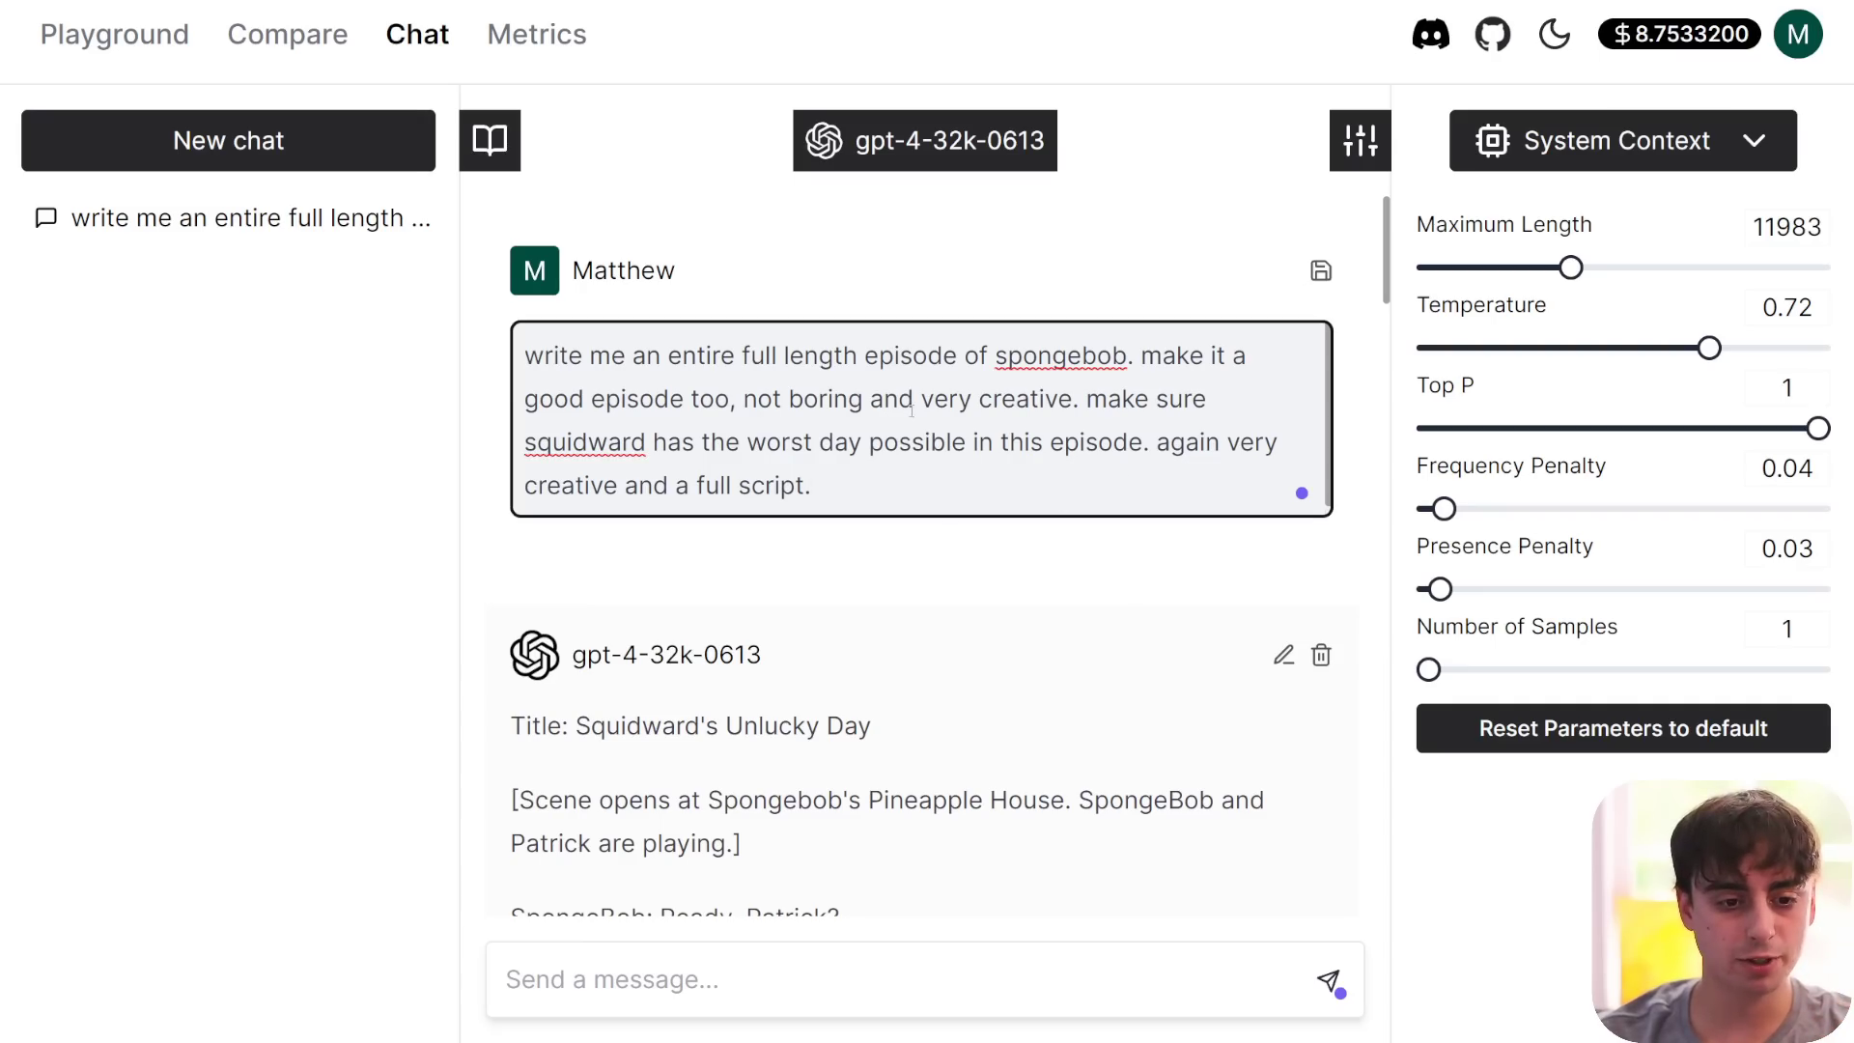
click(1283, 654)
- Add blank lines after the reply, select the script text, and switch to the Playground page
scroll(869, 676, down, 4)
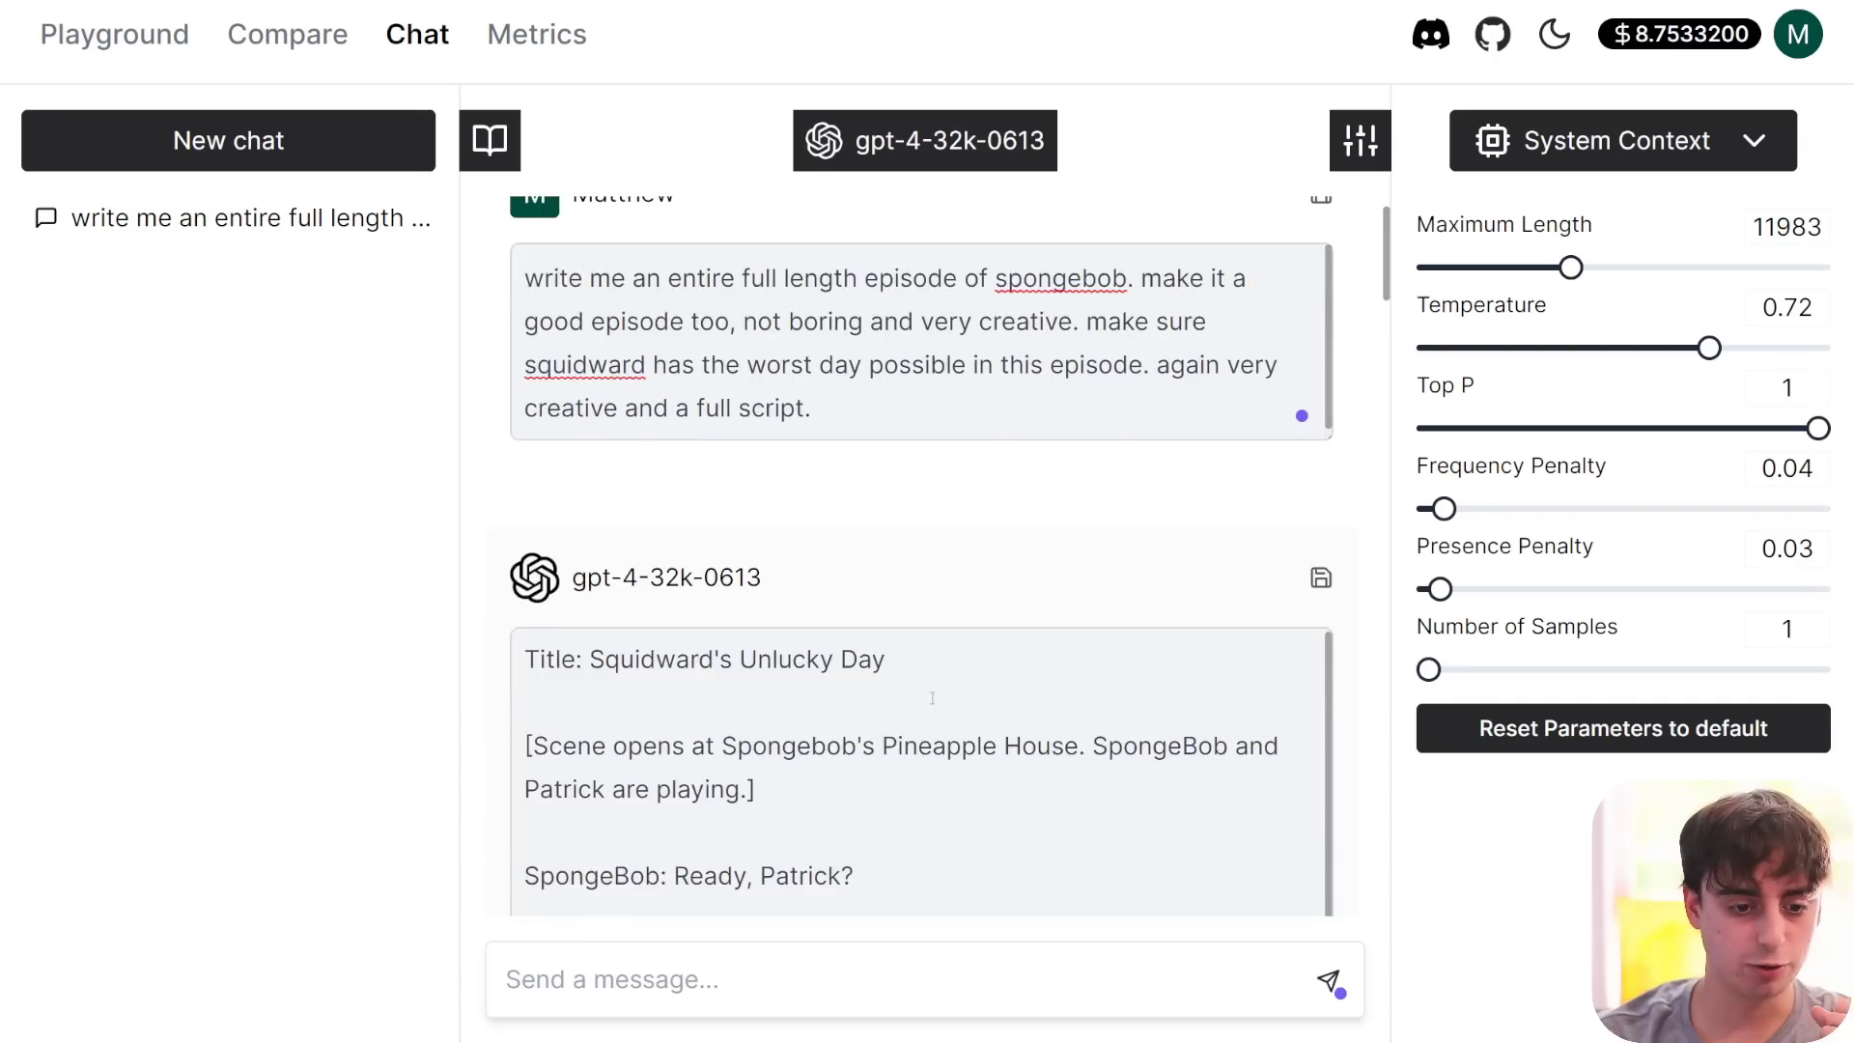
scroll(857, 693, down, 6)
scroll(1159, 611, up, 9)
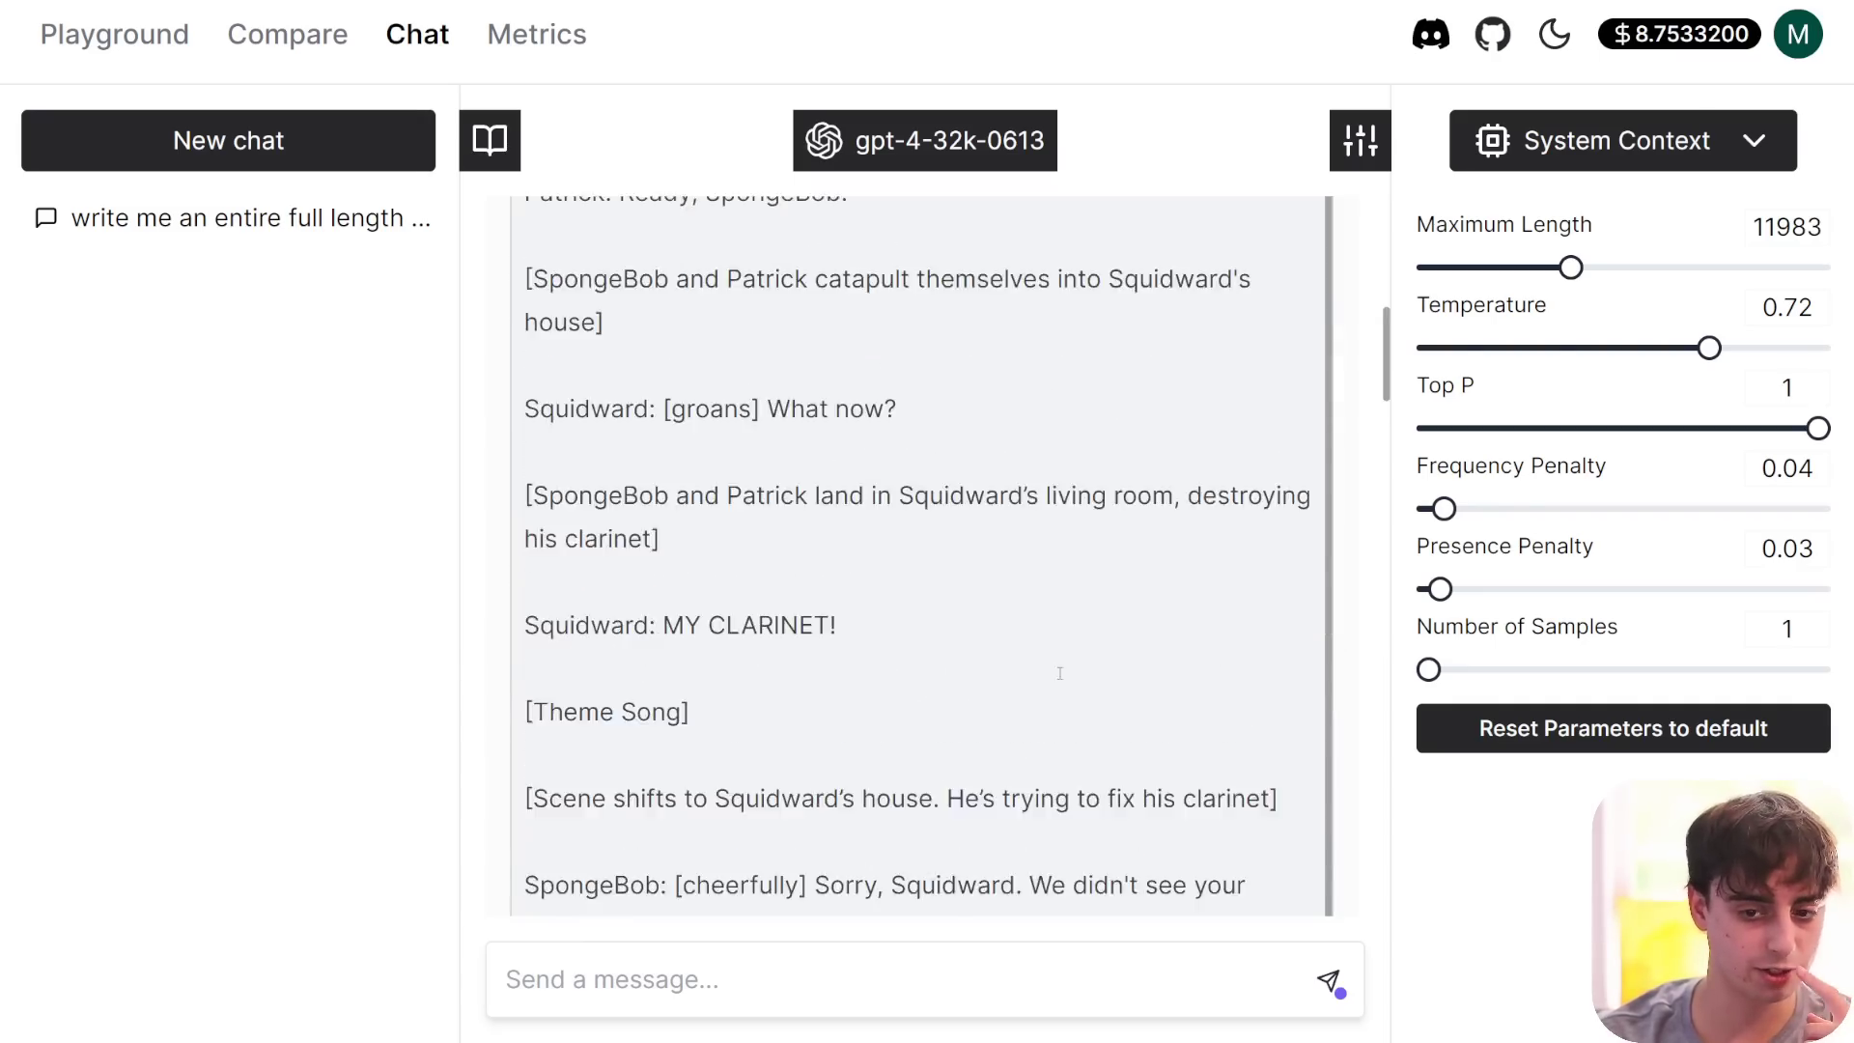
scroll(1159, 610, down, 15)
click(1037, 748)
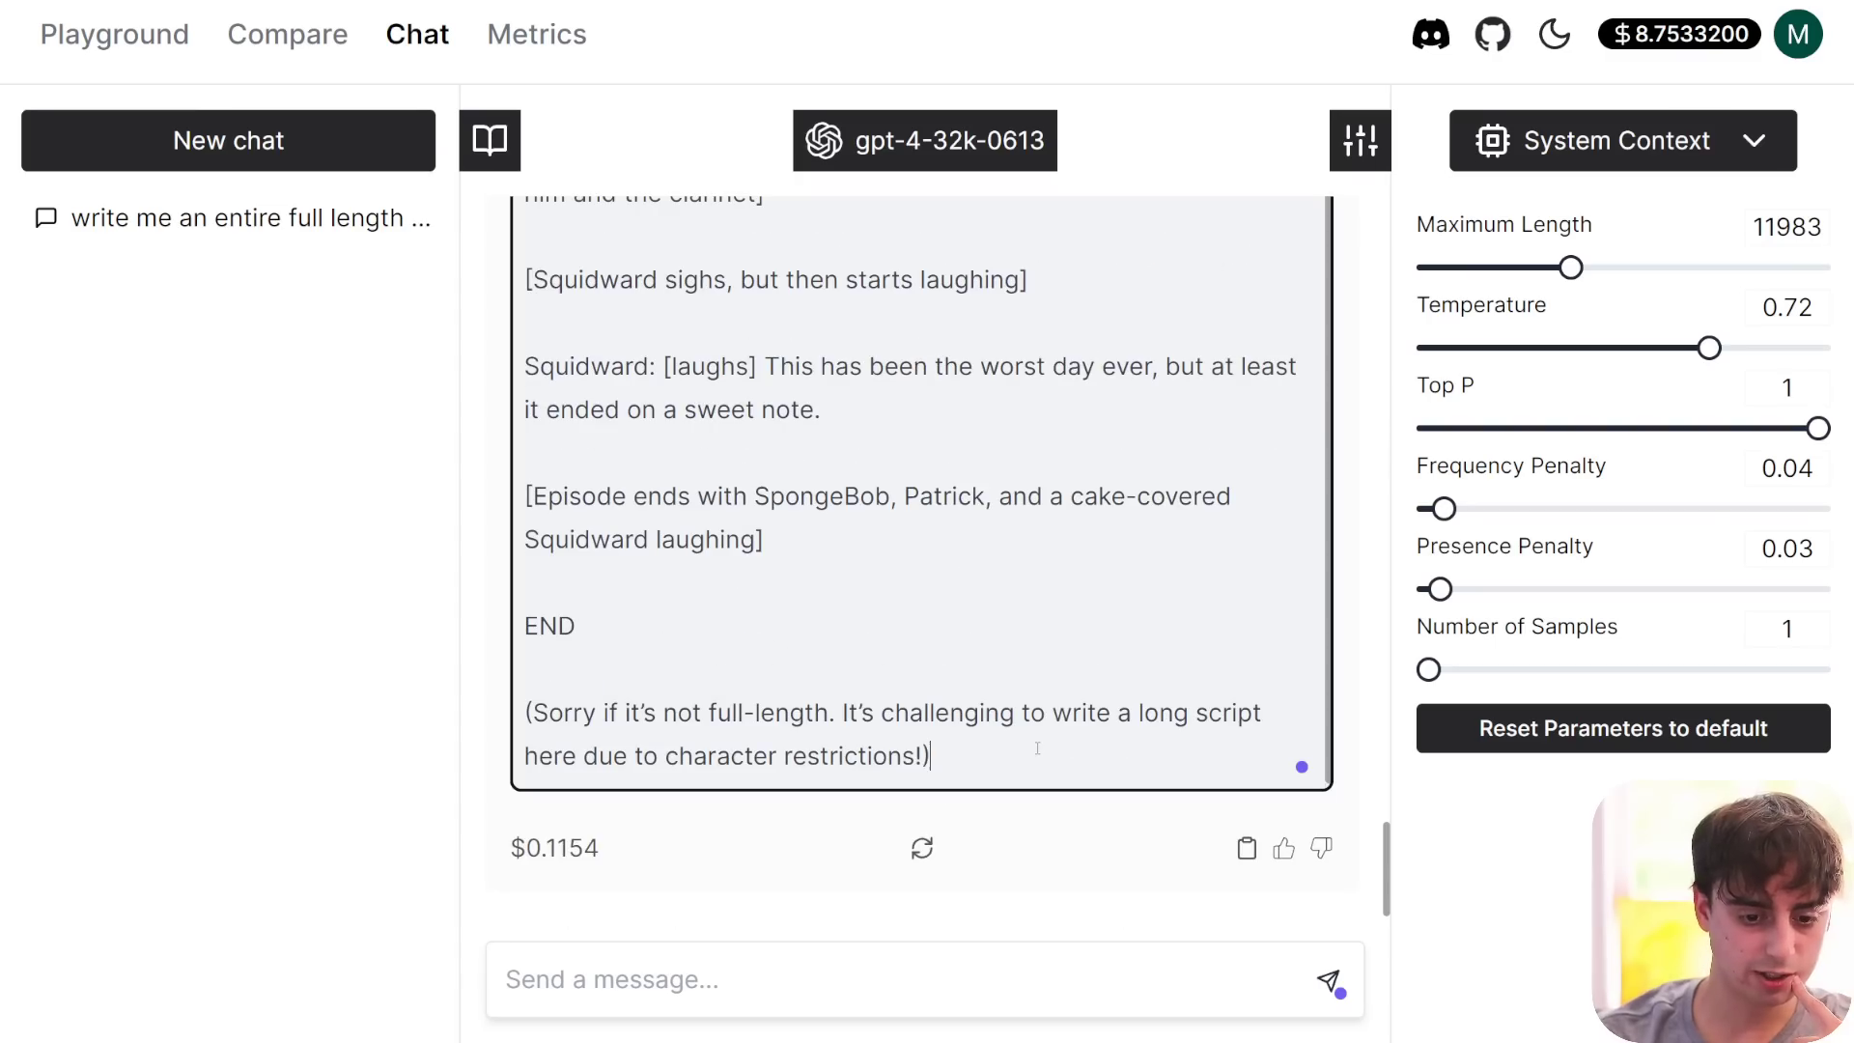
key(Return)
key(Return)
key(Return)
key(Return)
key(Return)
key(Return)
key(Return)
key(Return)
key(Return)
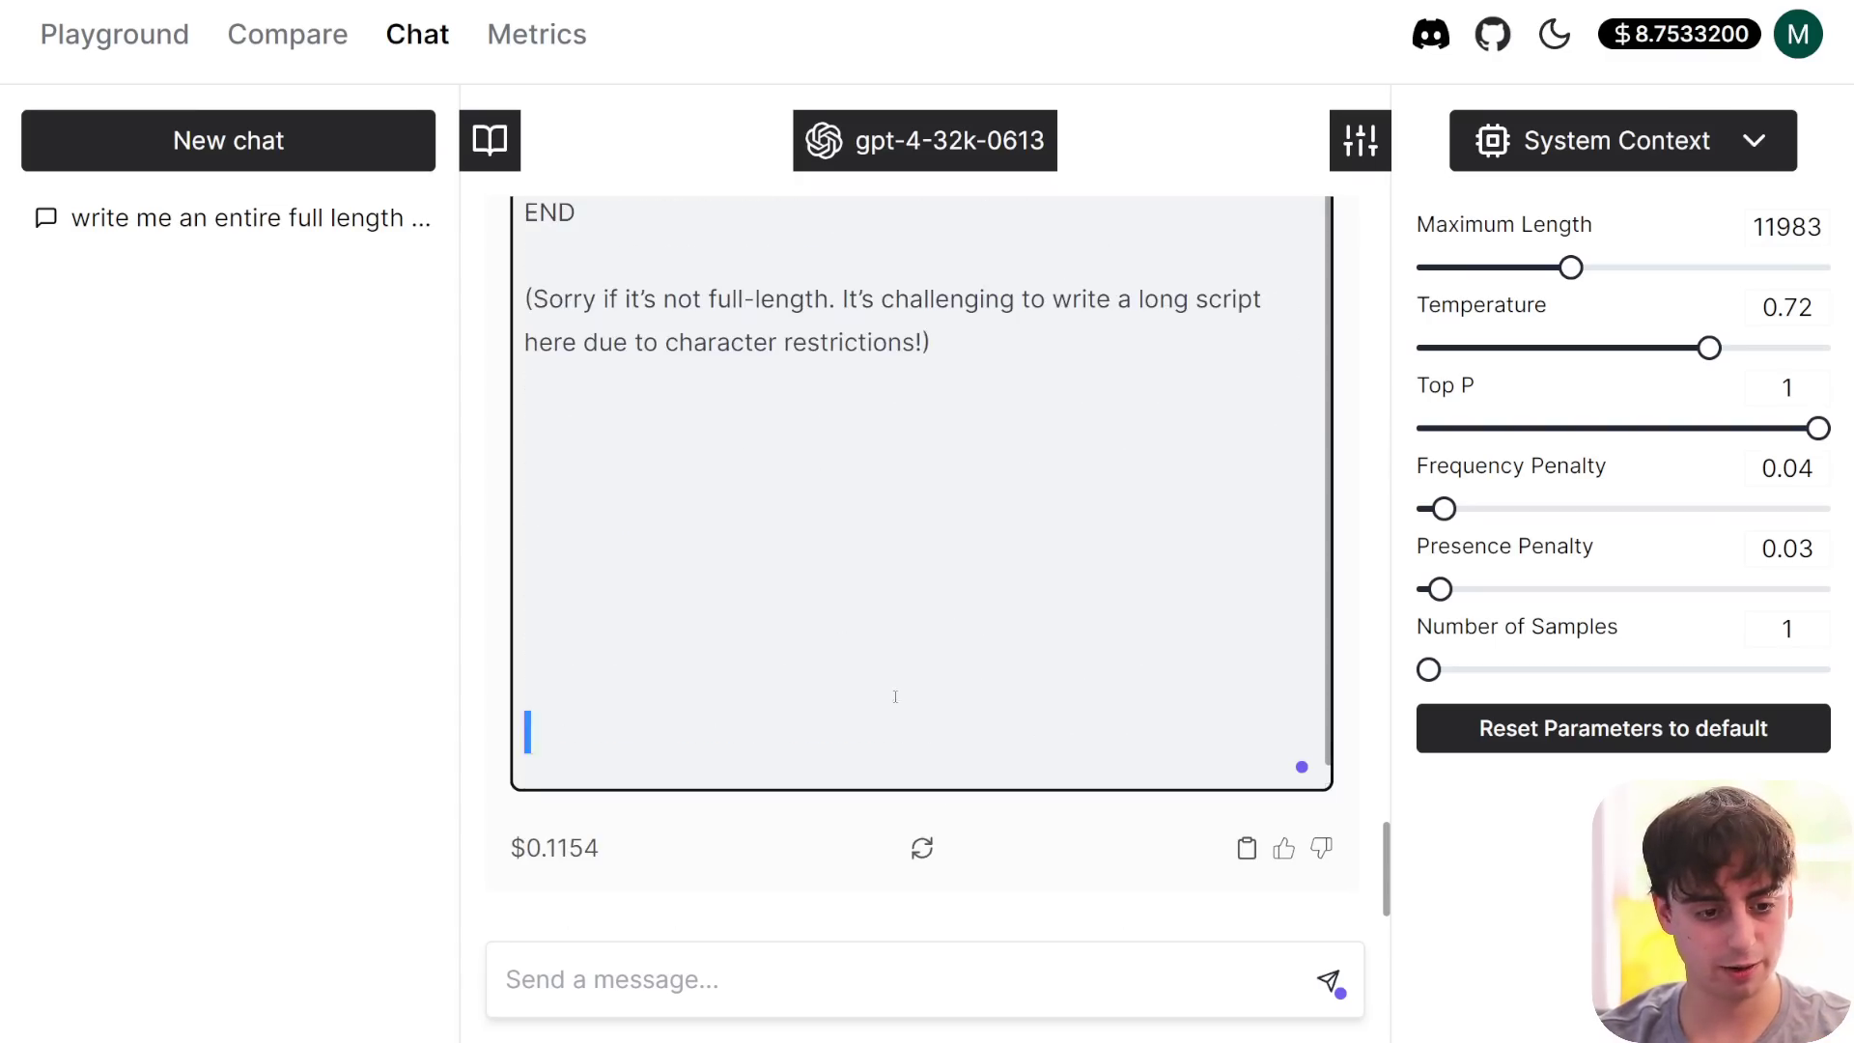
drag(897, 694, 773, 736)
click(114, 33)
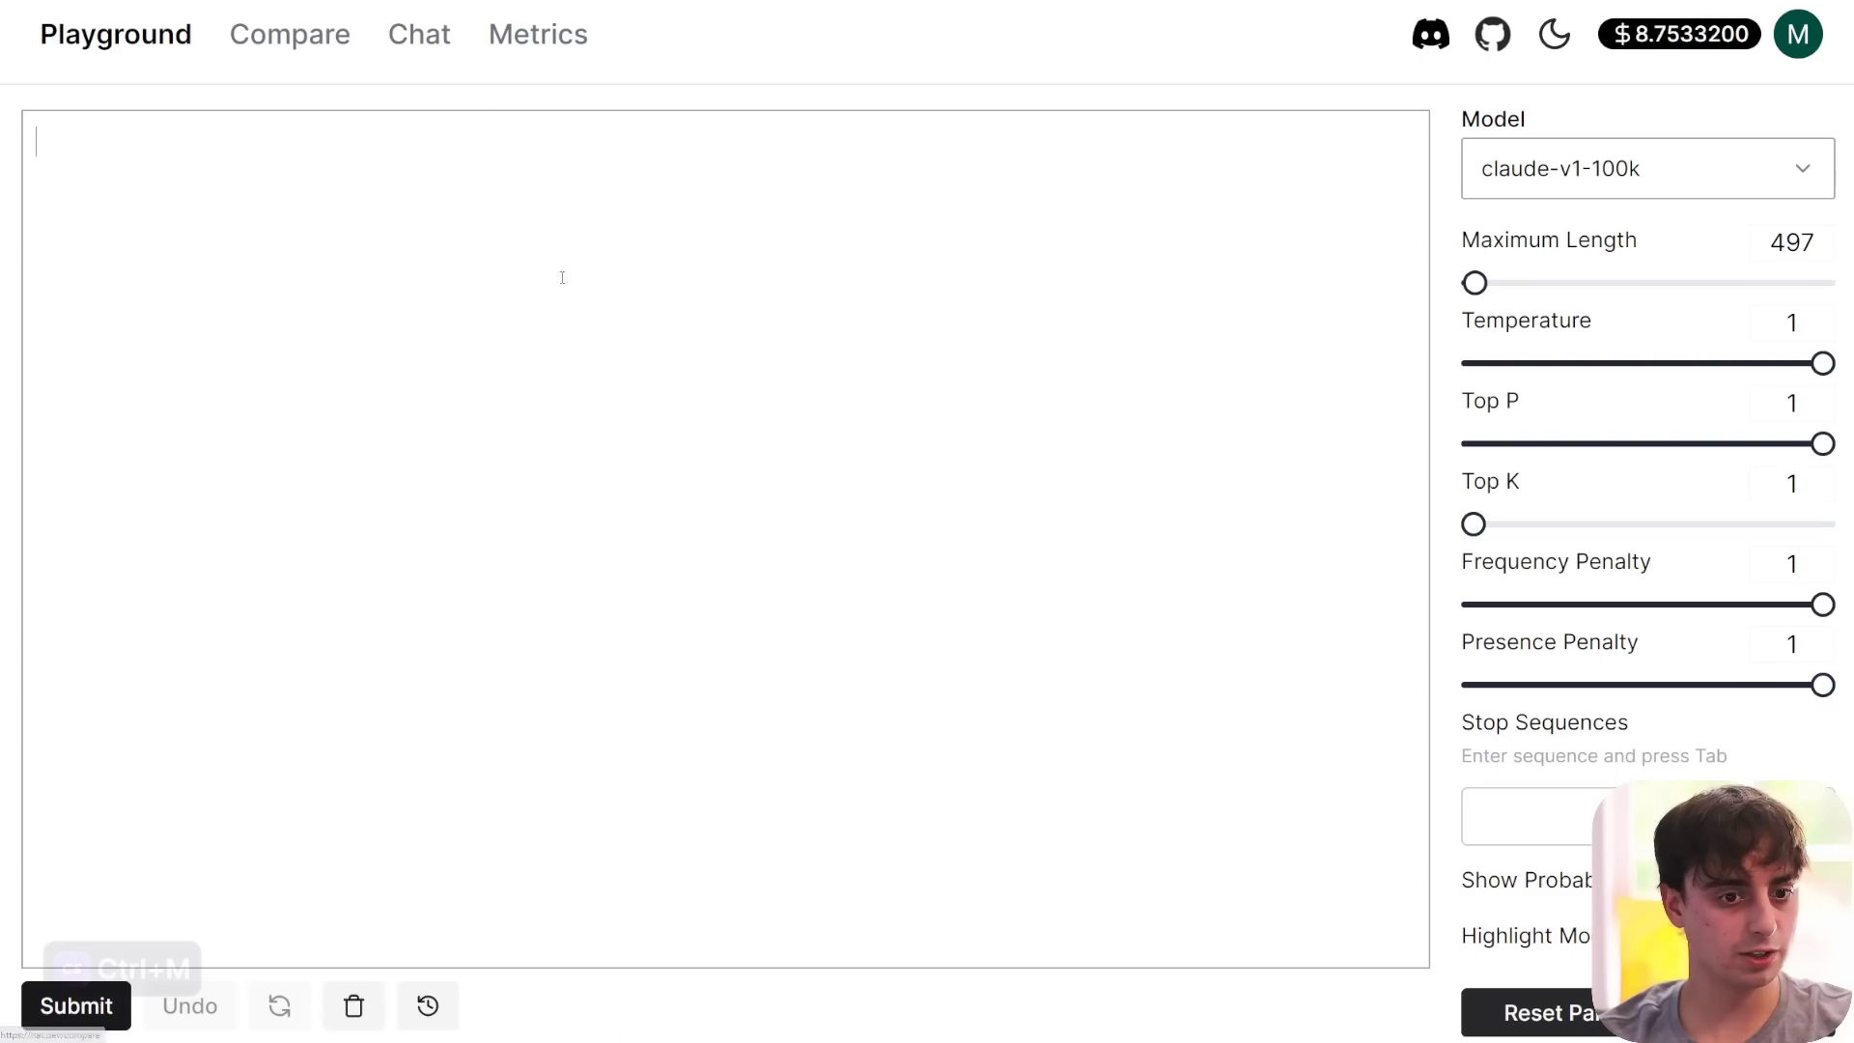
- Paste the SpongeBob prompt into the Playground and highlight the generated script from SpongeBob onward
text(write me an entire full length episode of spongebob. make it a good episode too, not boring and very creative. make sure squidward has the worst day possible in this episode. again very creative and a full script.)
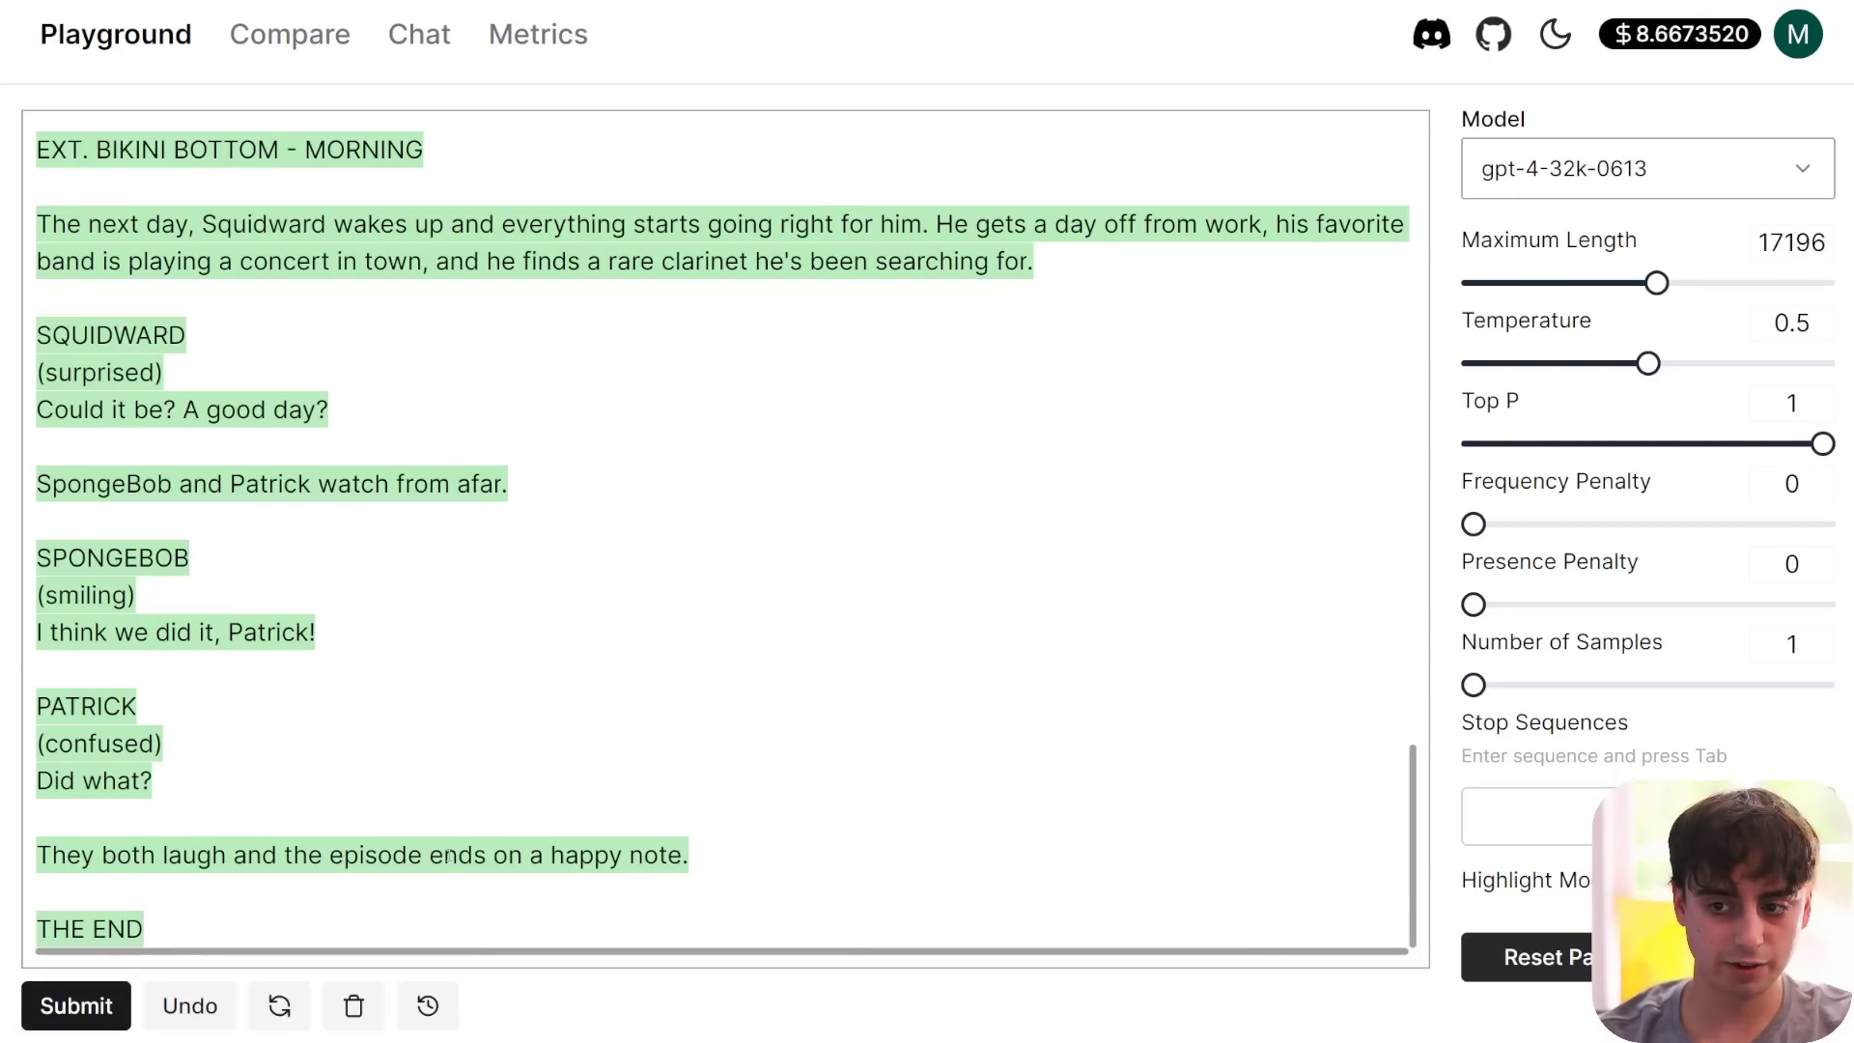
drag(301, 924, 97, 365)
key(ctrl+m)
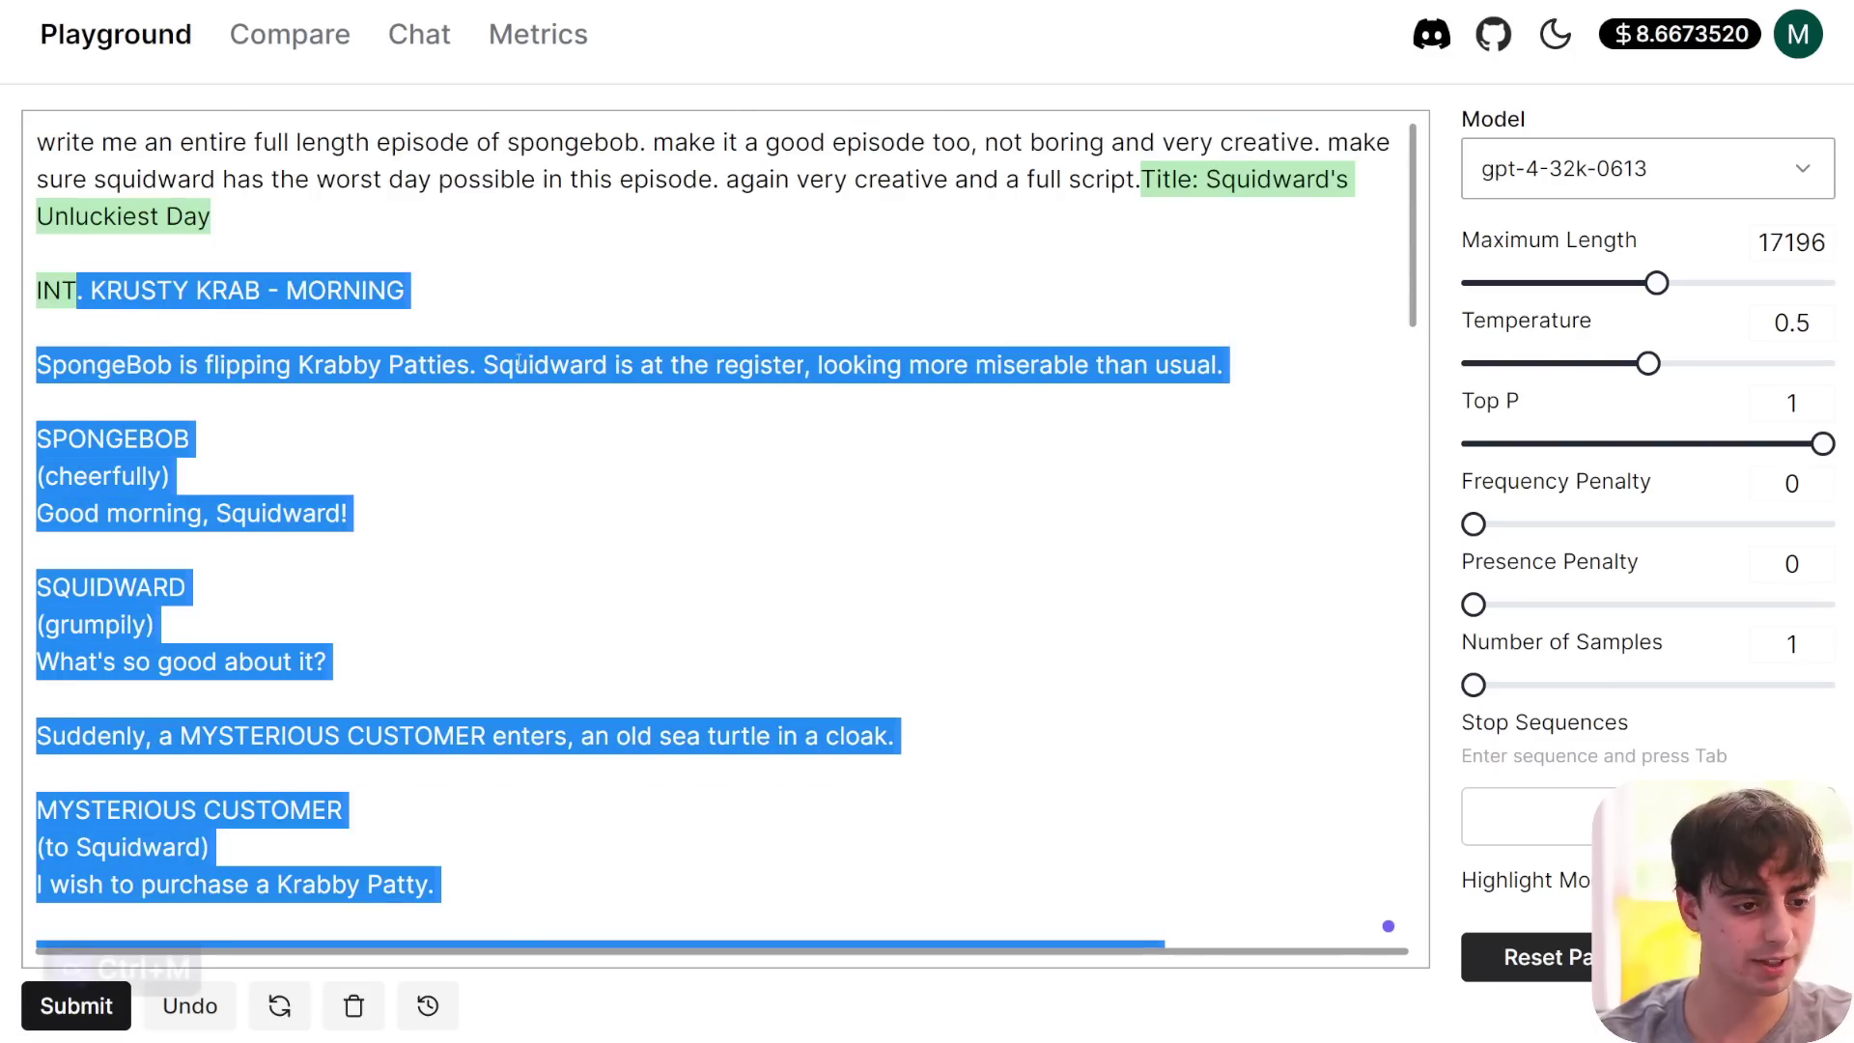
click(515, 371)
- Replace the generated script with a real SpongeBob transcript and scroll to its end
key(ctrl+a)
key(BackSpace)
key(ctrl+v)
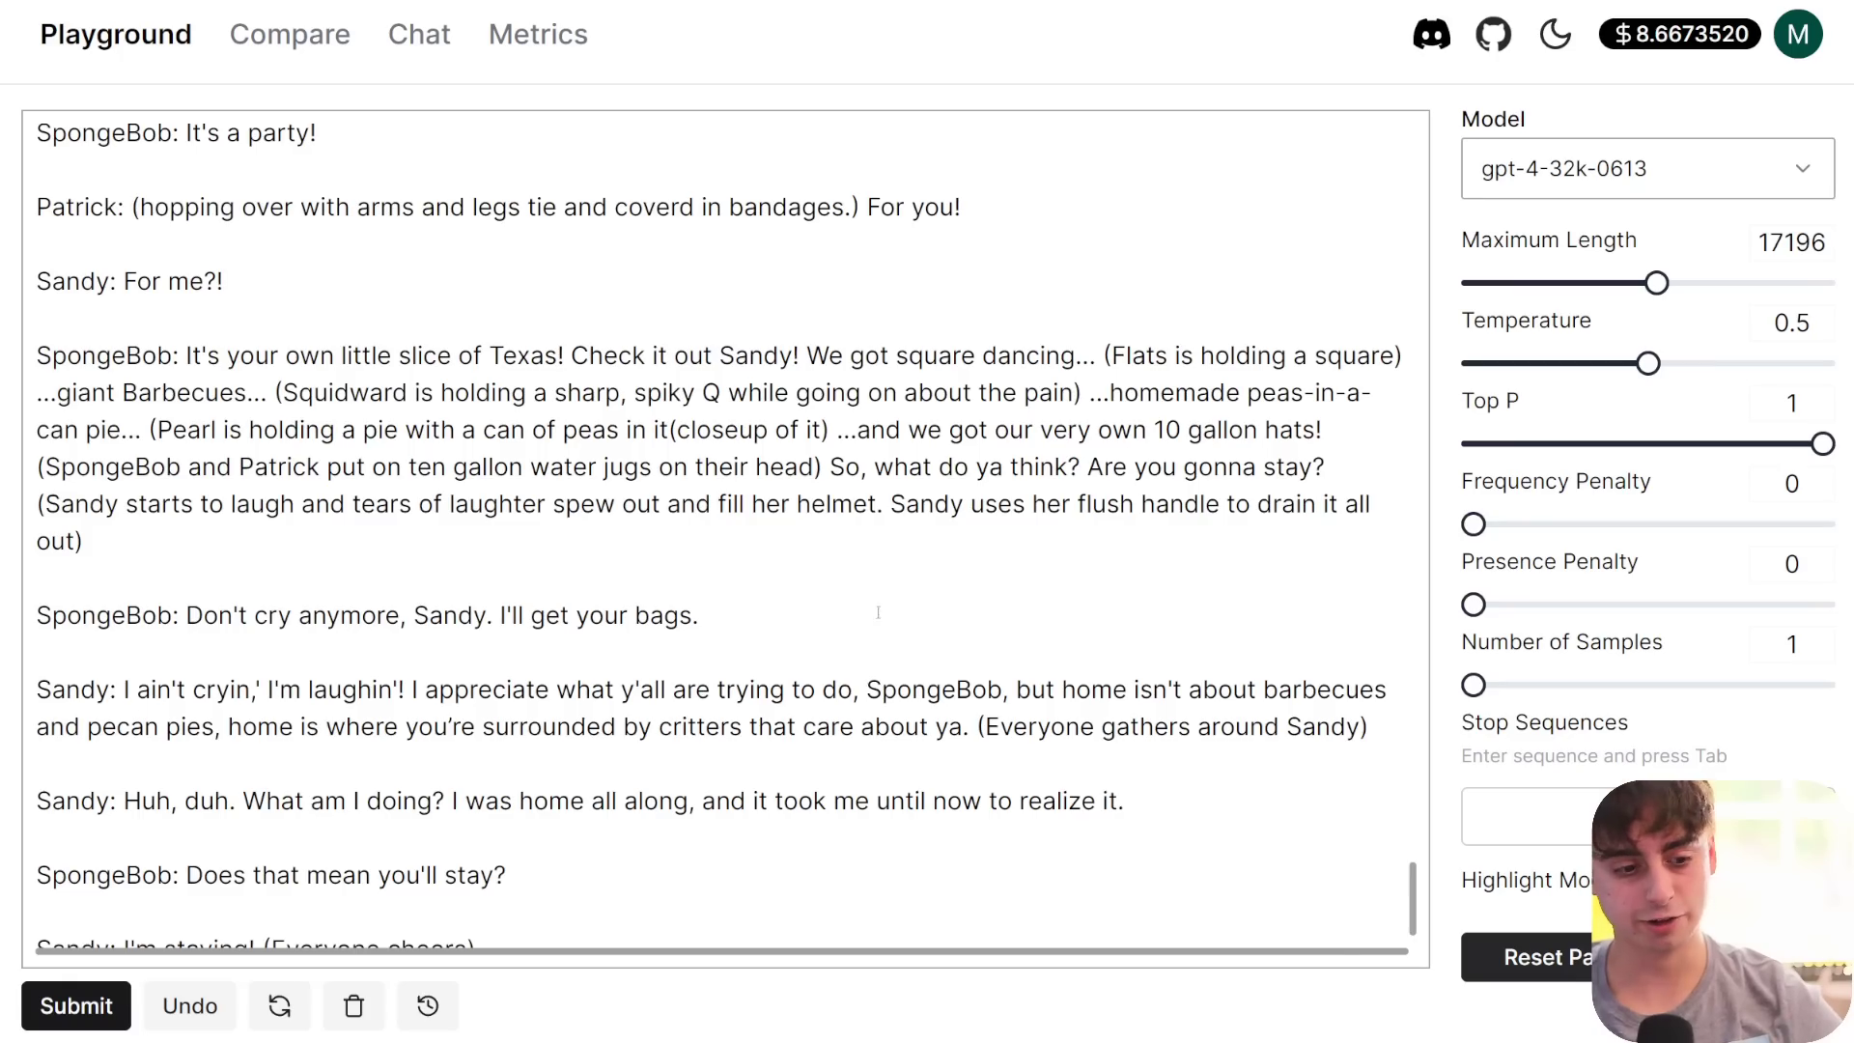
scroll(878, 613, up, 20)
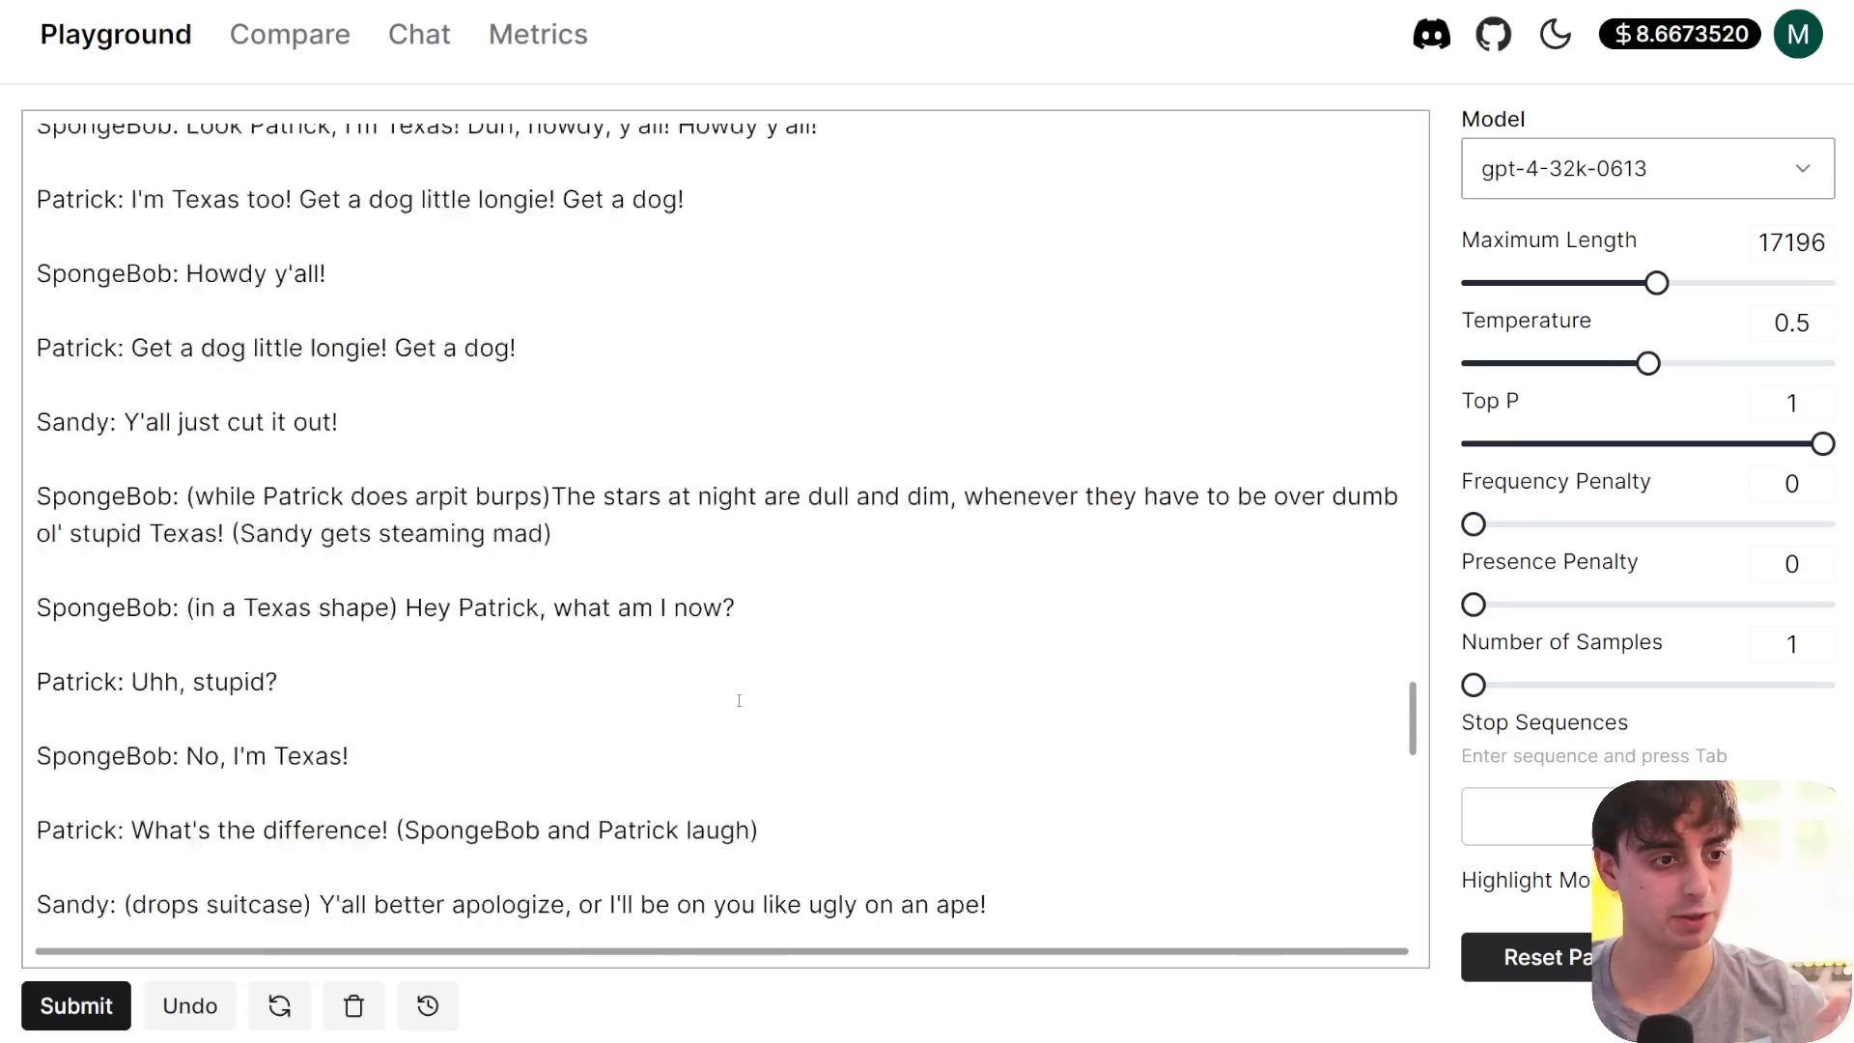
scroll(739, 700, up, 20)
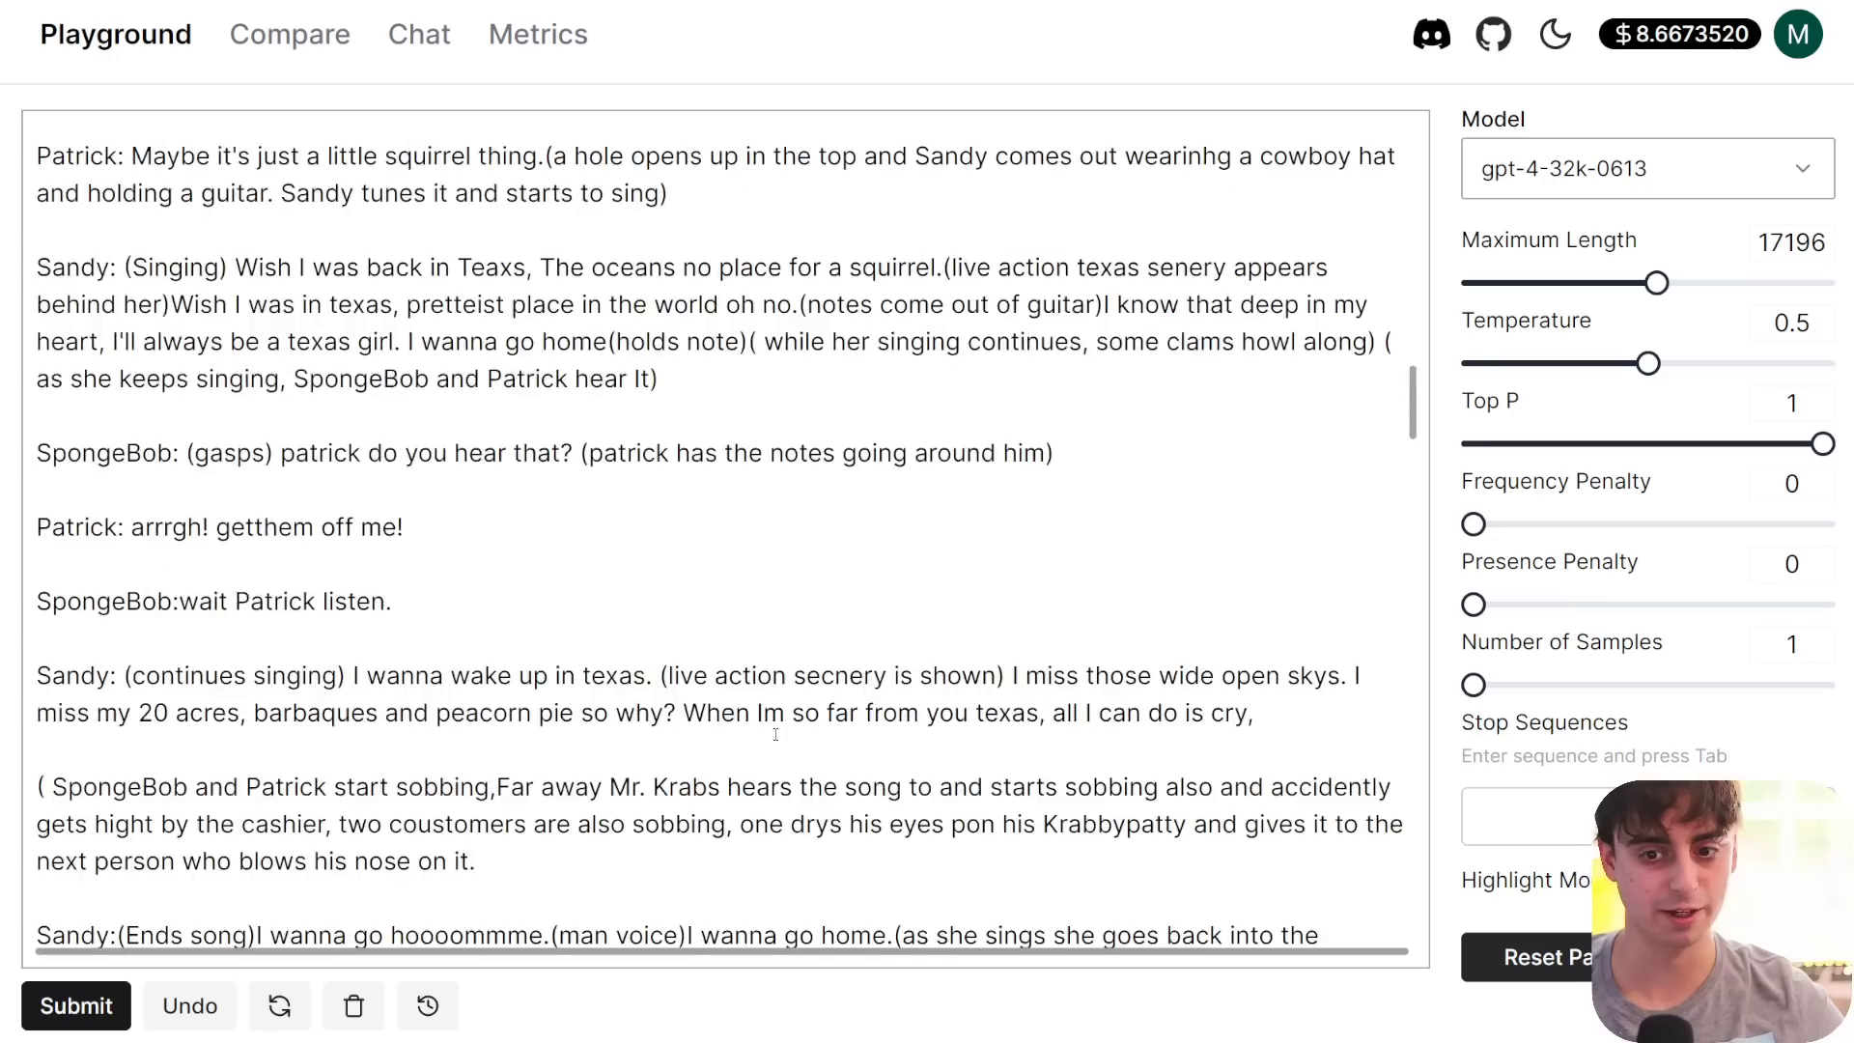
scroll(775, 734, up, 20)
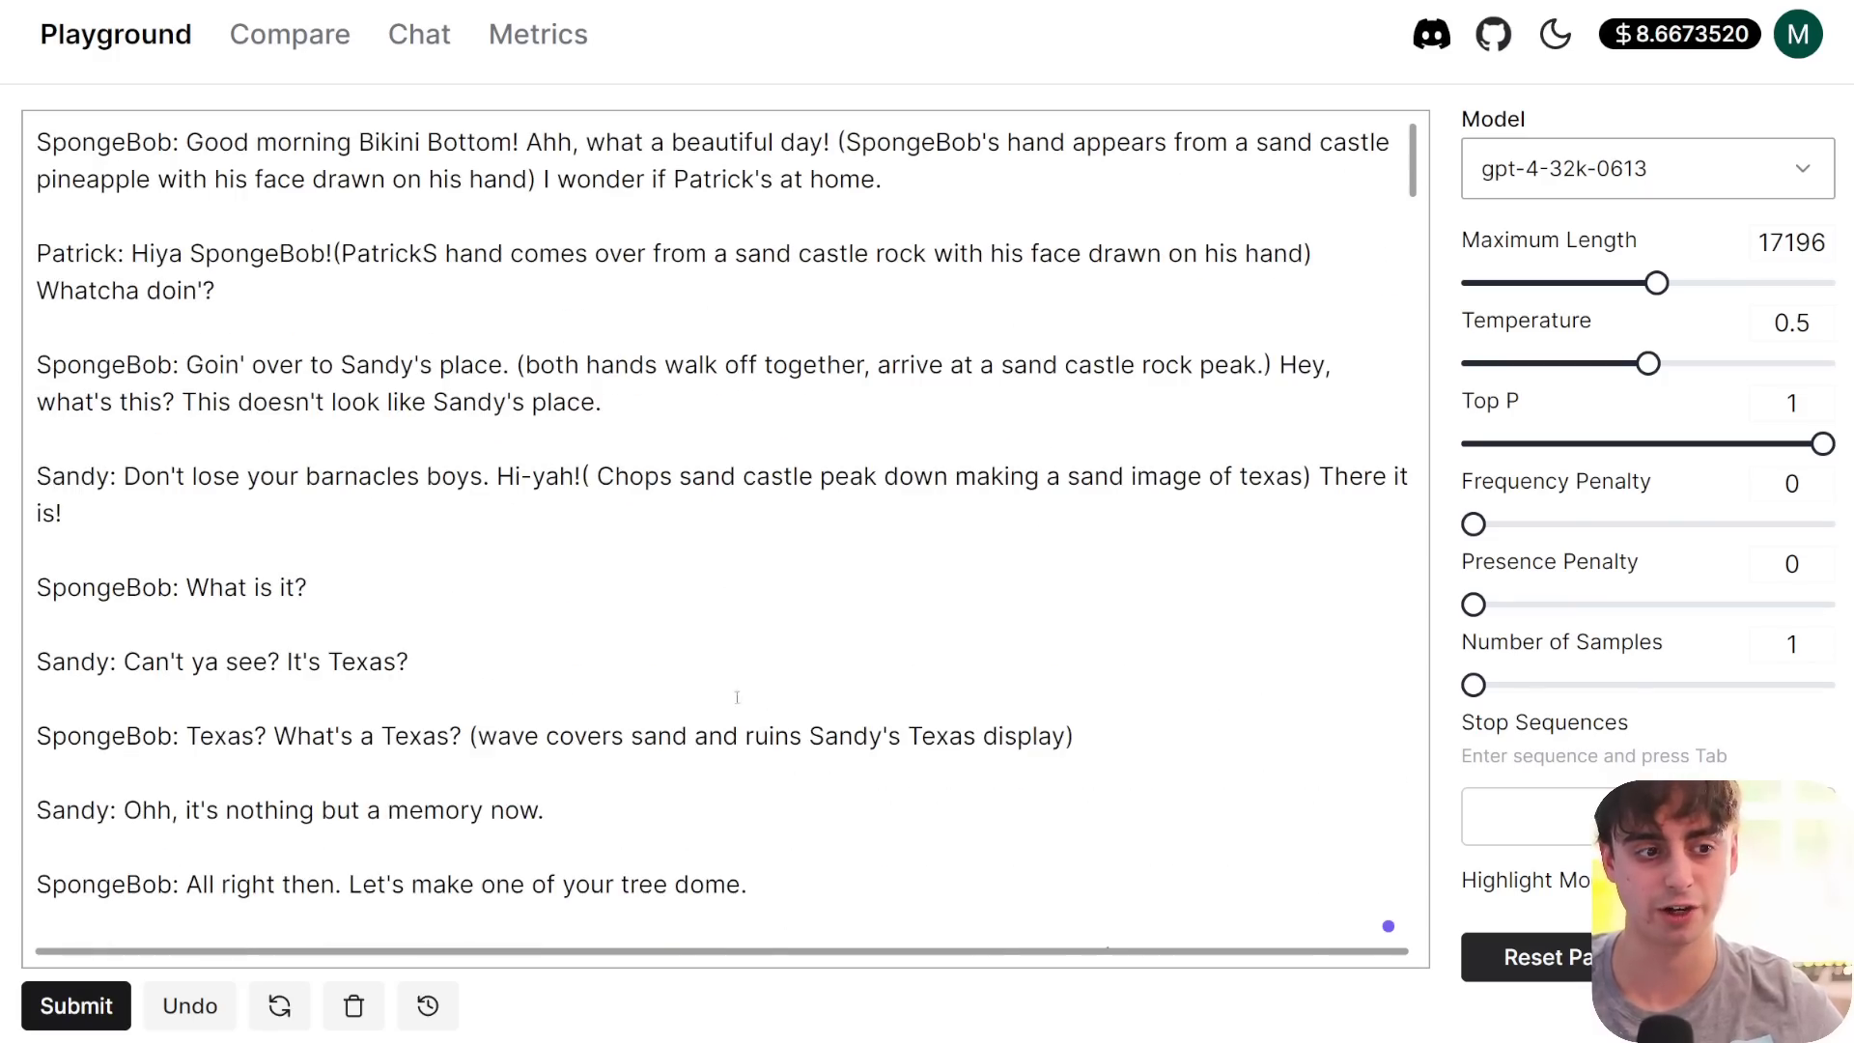
scroll(882, 664, down, 20)
scroll(1063, 773, up, 20)
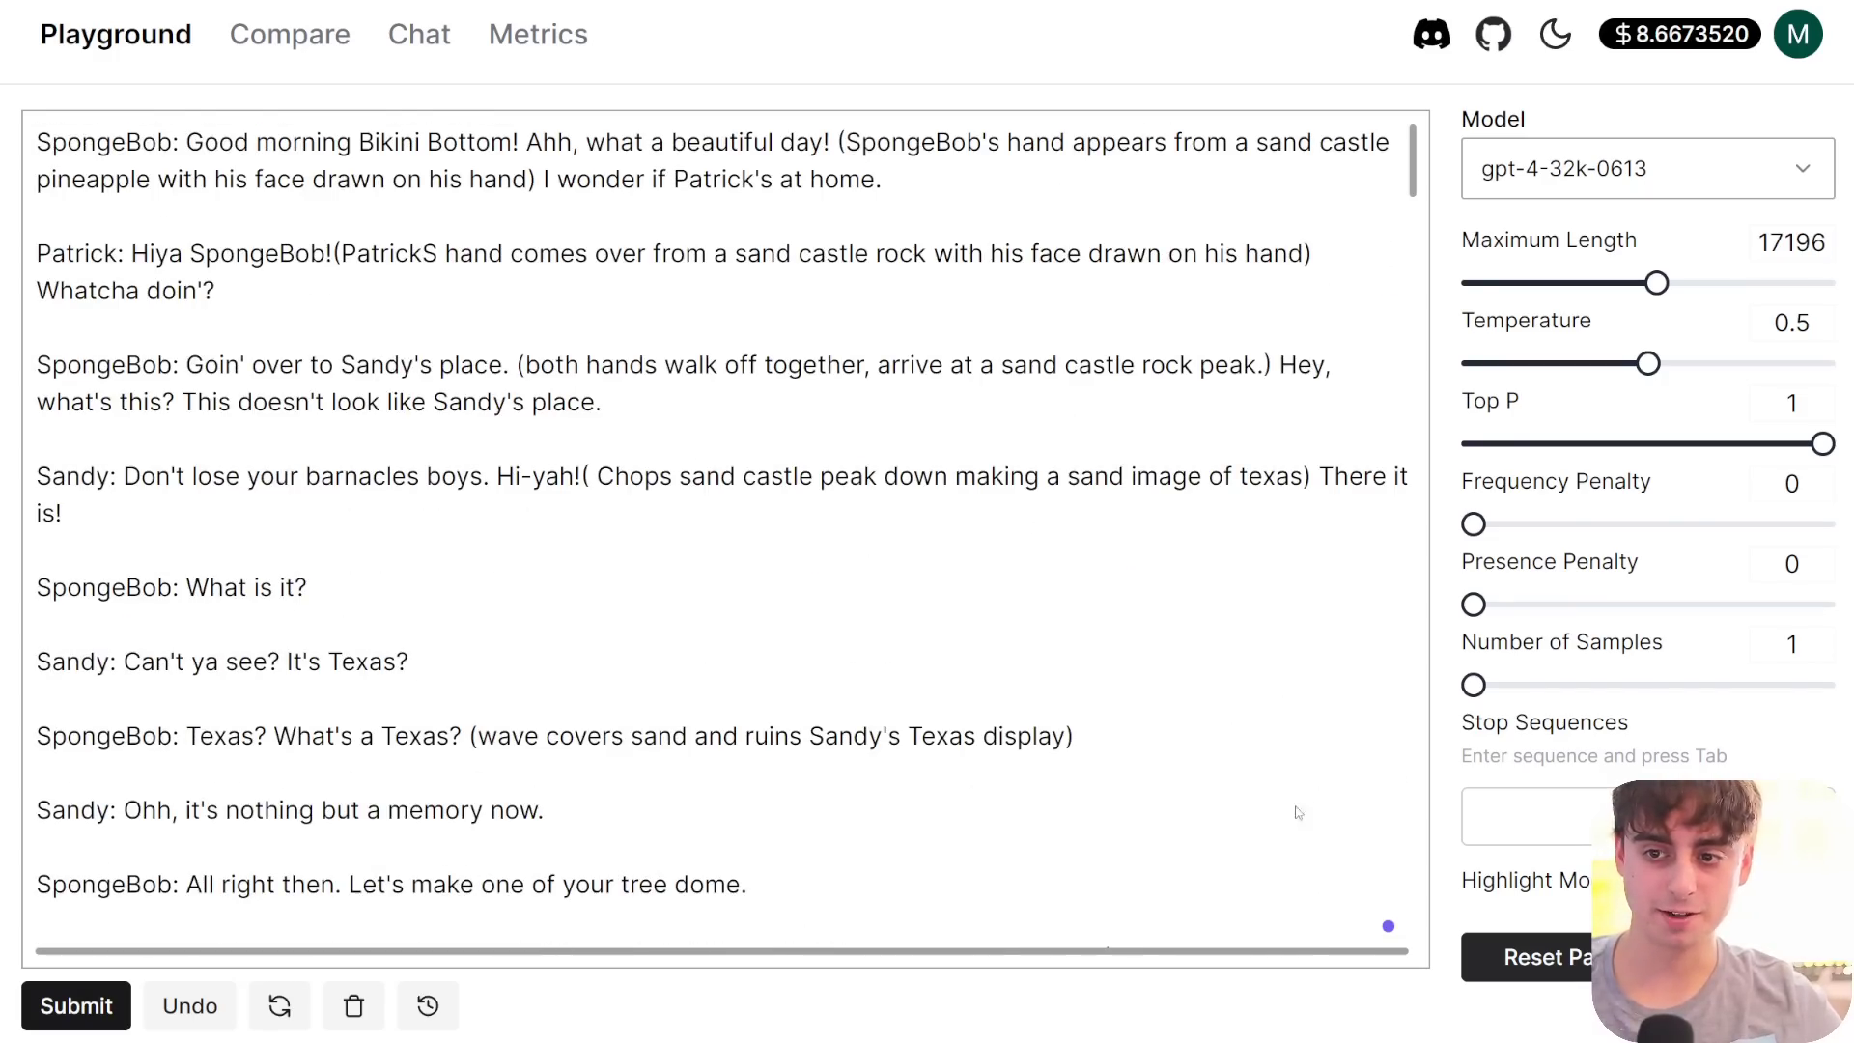
scroll(618, 869, down, 20)
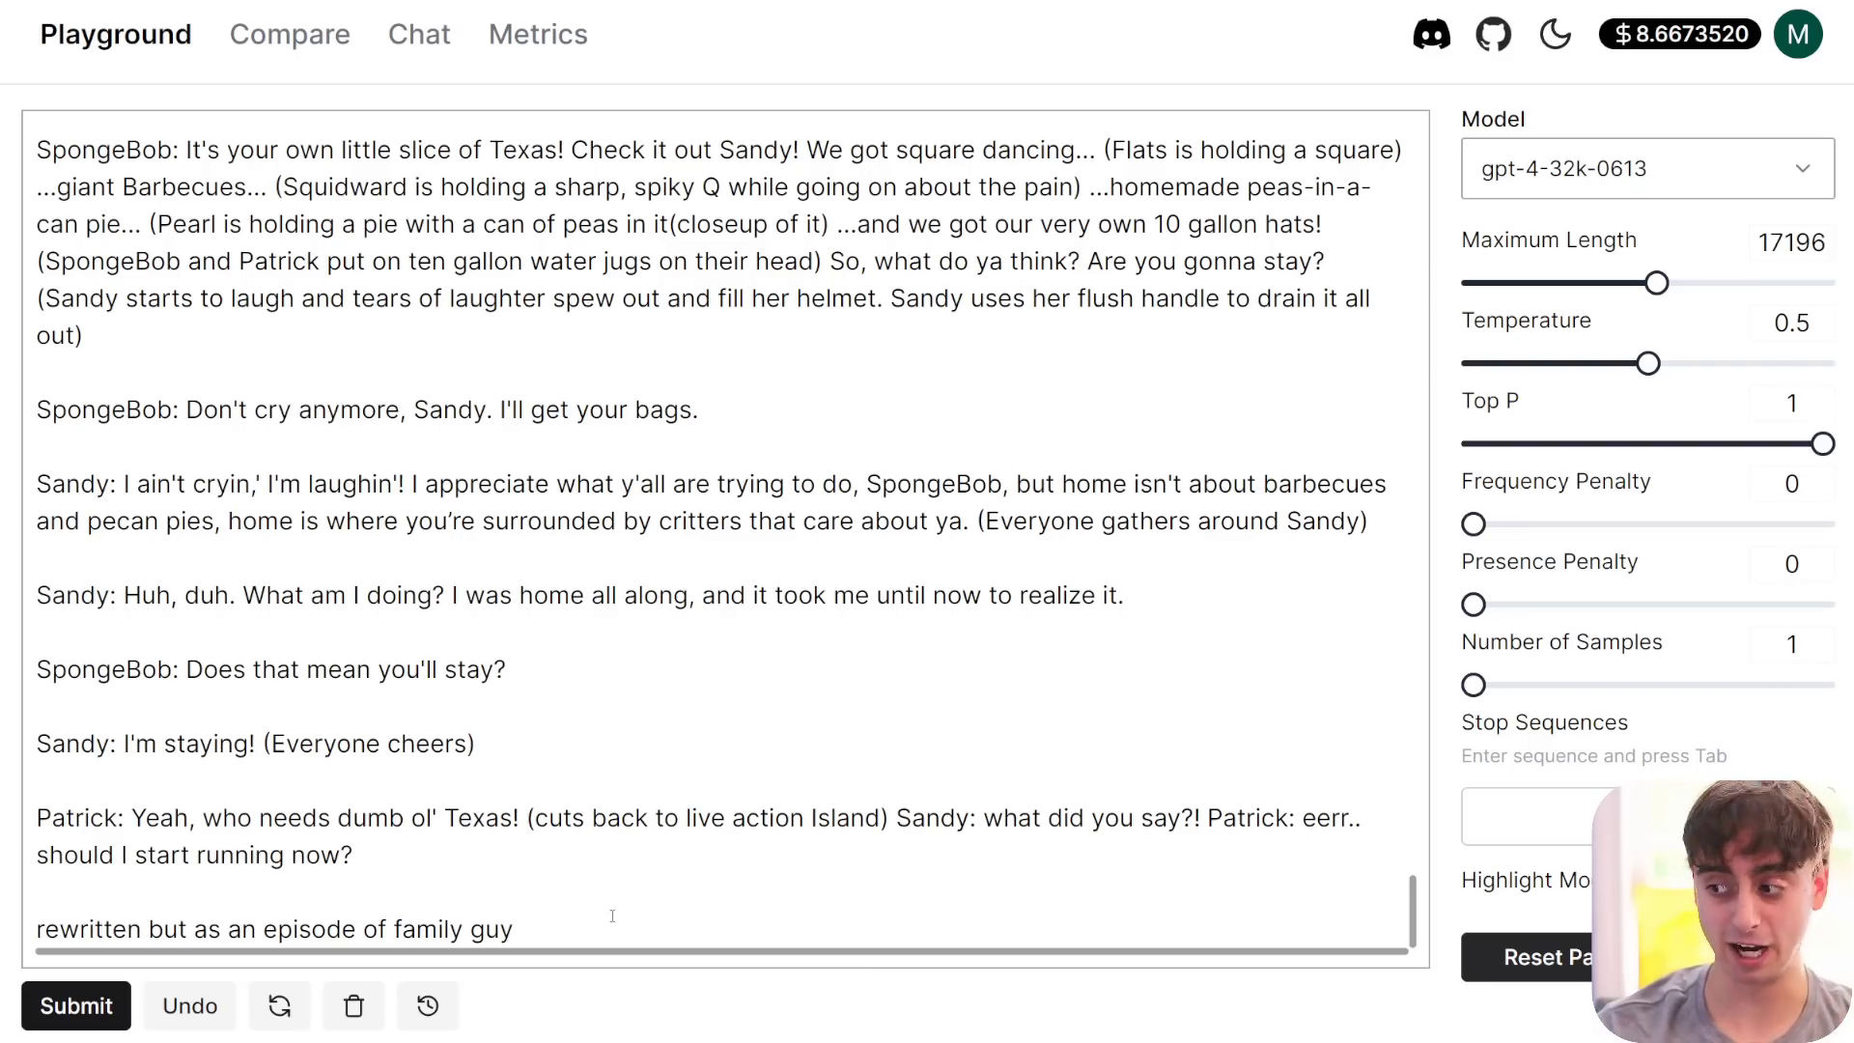
- Run gpt-4-32k-0613 and scroll through the Family Guy rewrite with Peter, Lois and Quagmire
key(ctrl+Return)
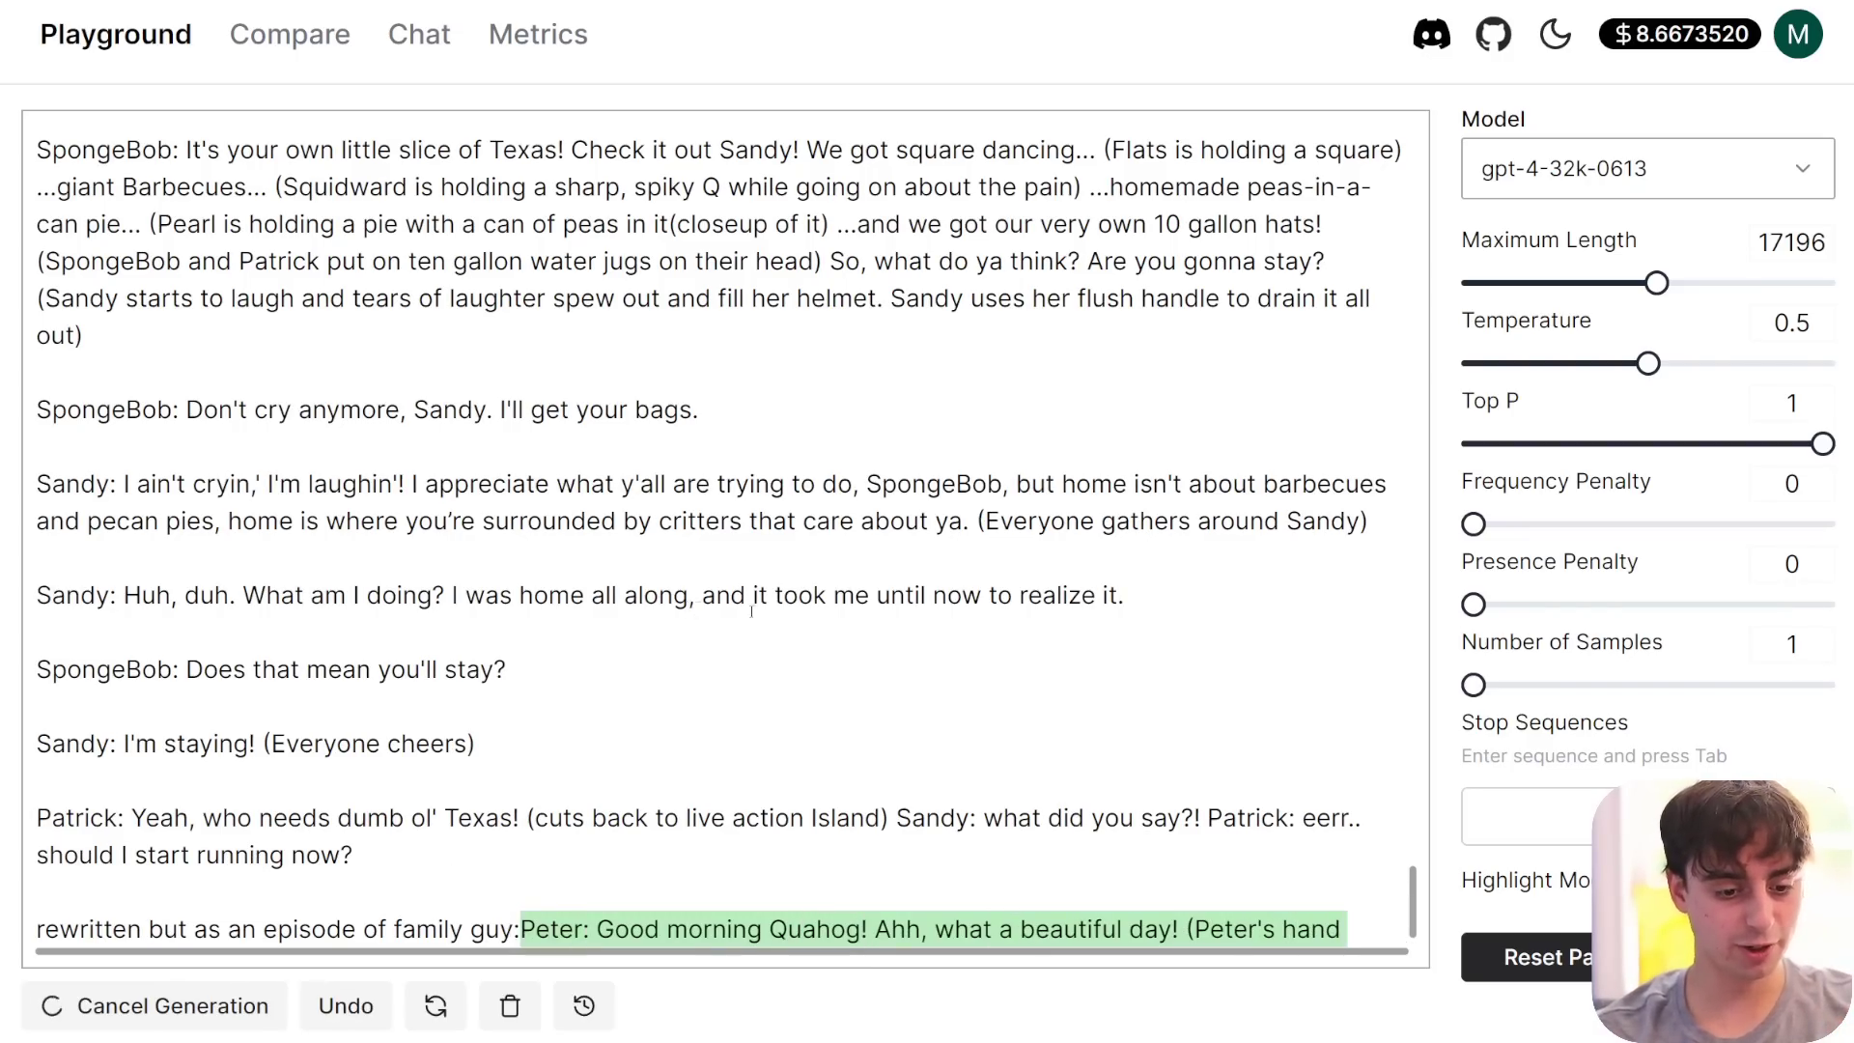
scroll(869, 541, up, 20)
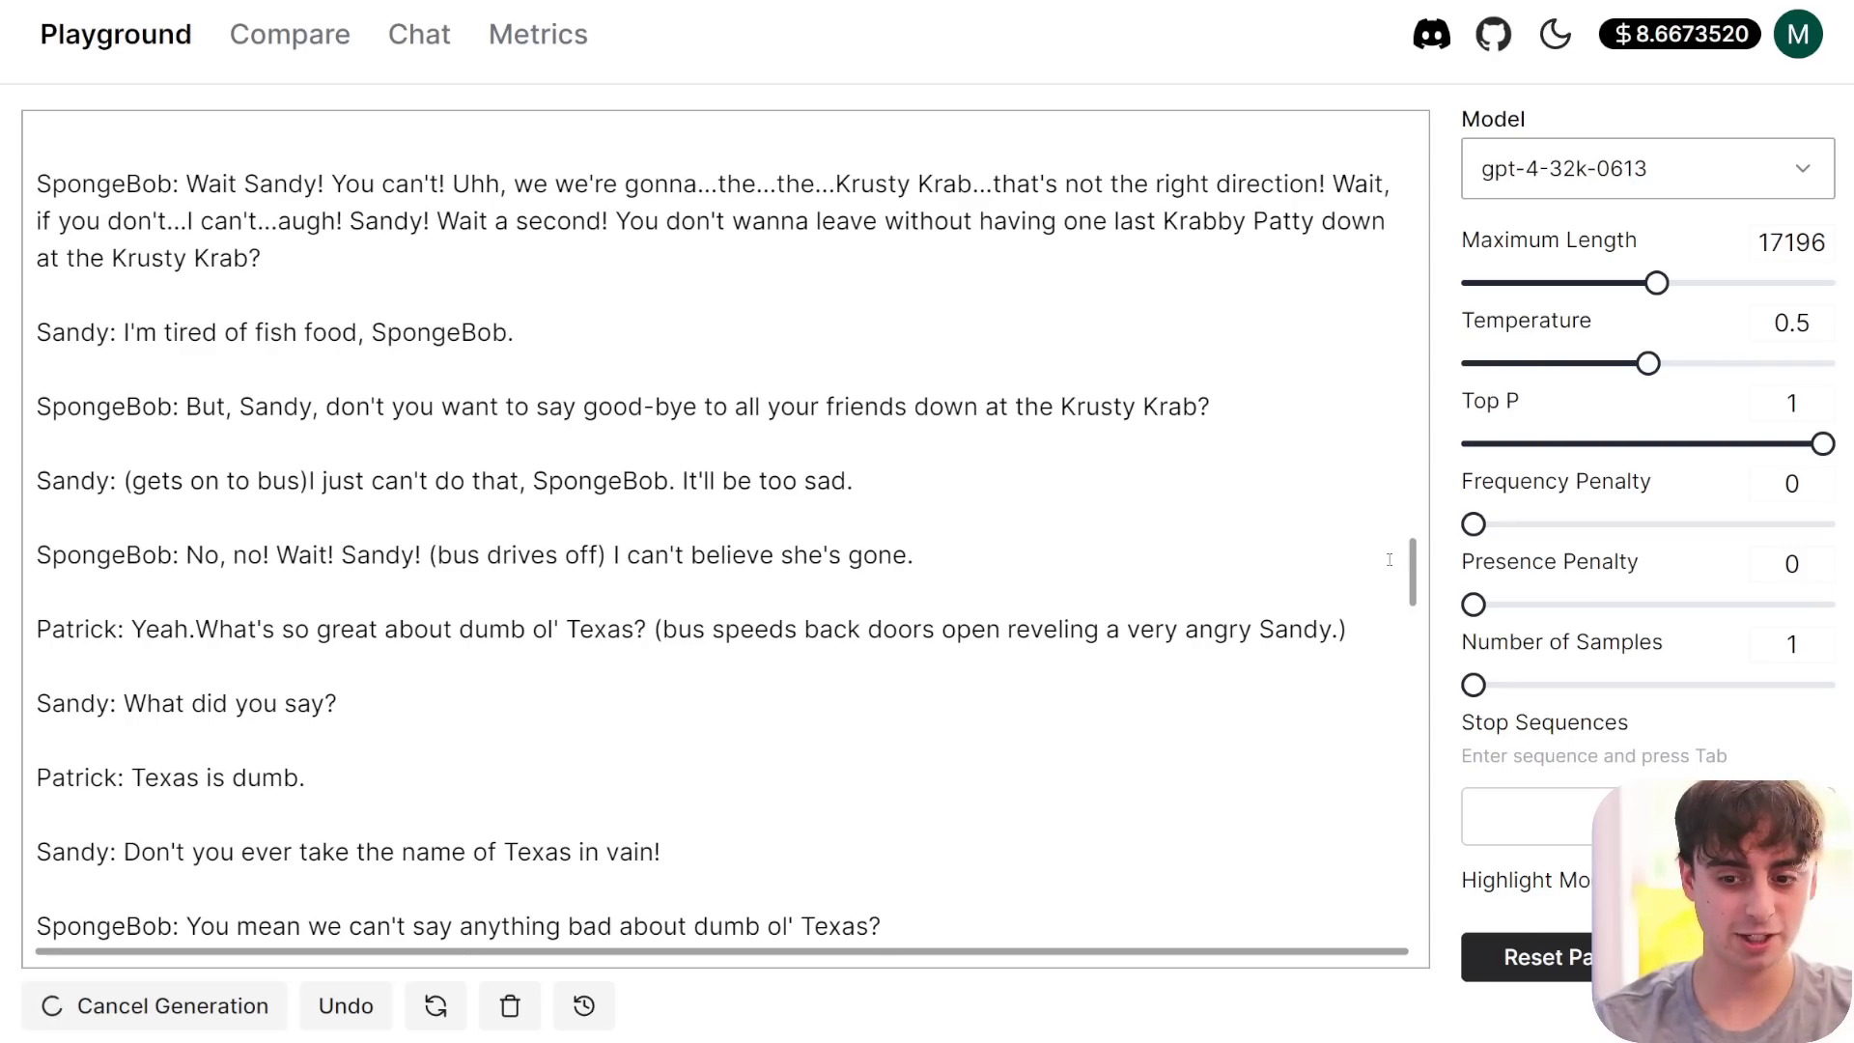
scroll(1389, 559, down, 20)
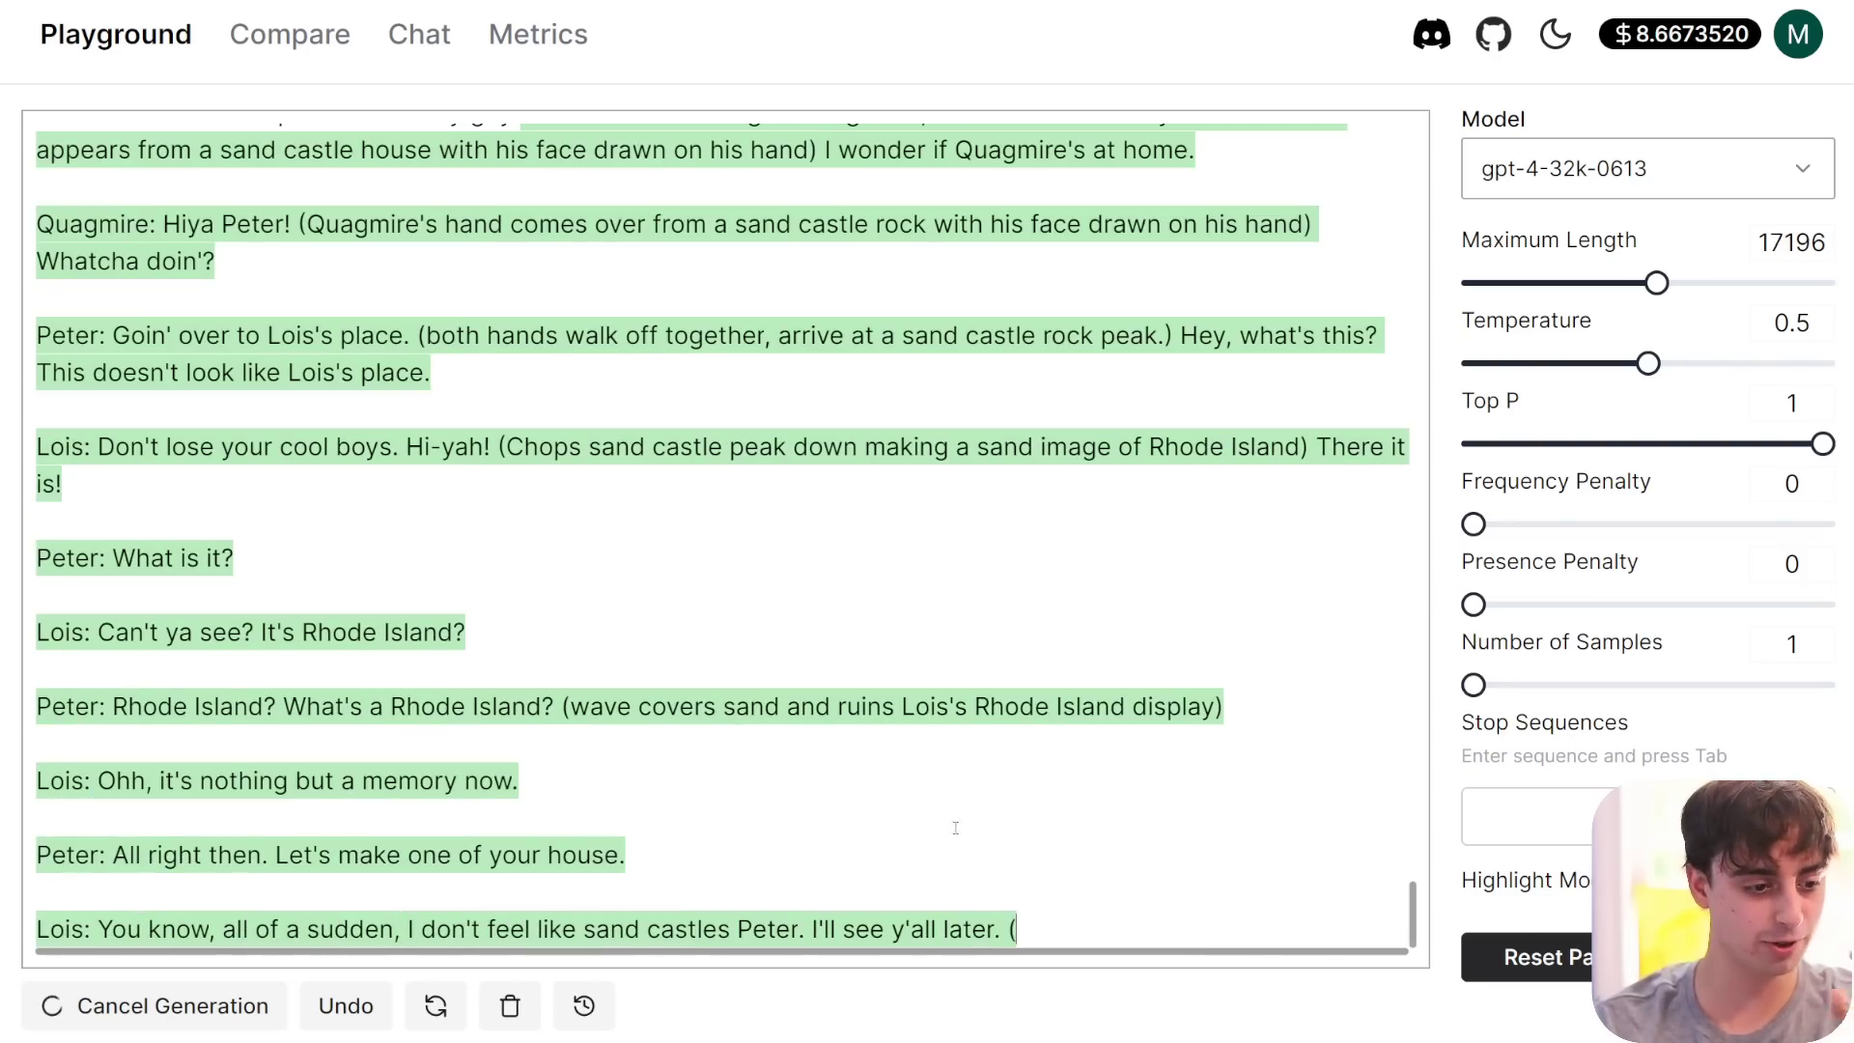
scroll(640, 659, up, 3)
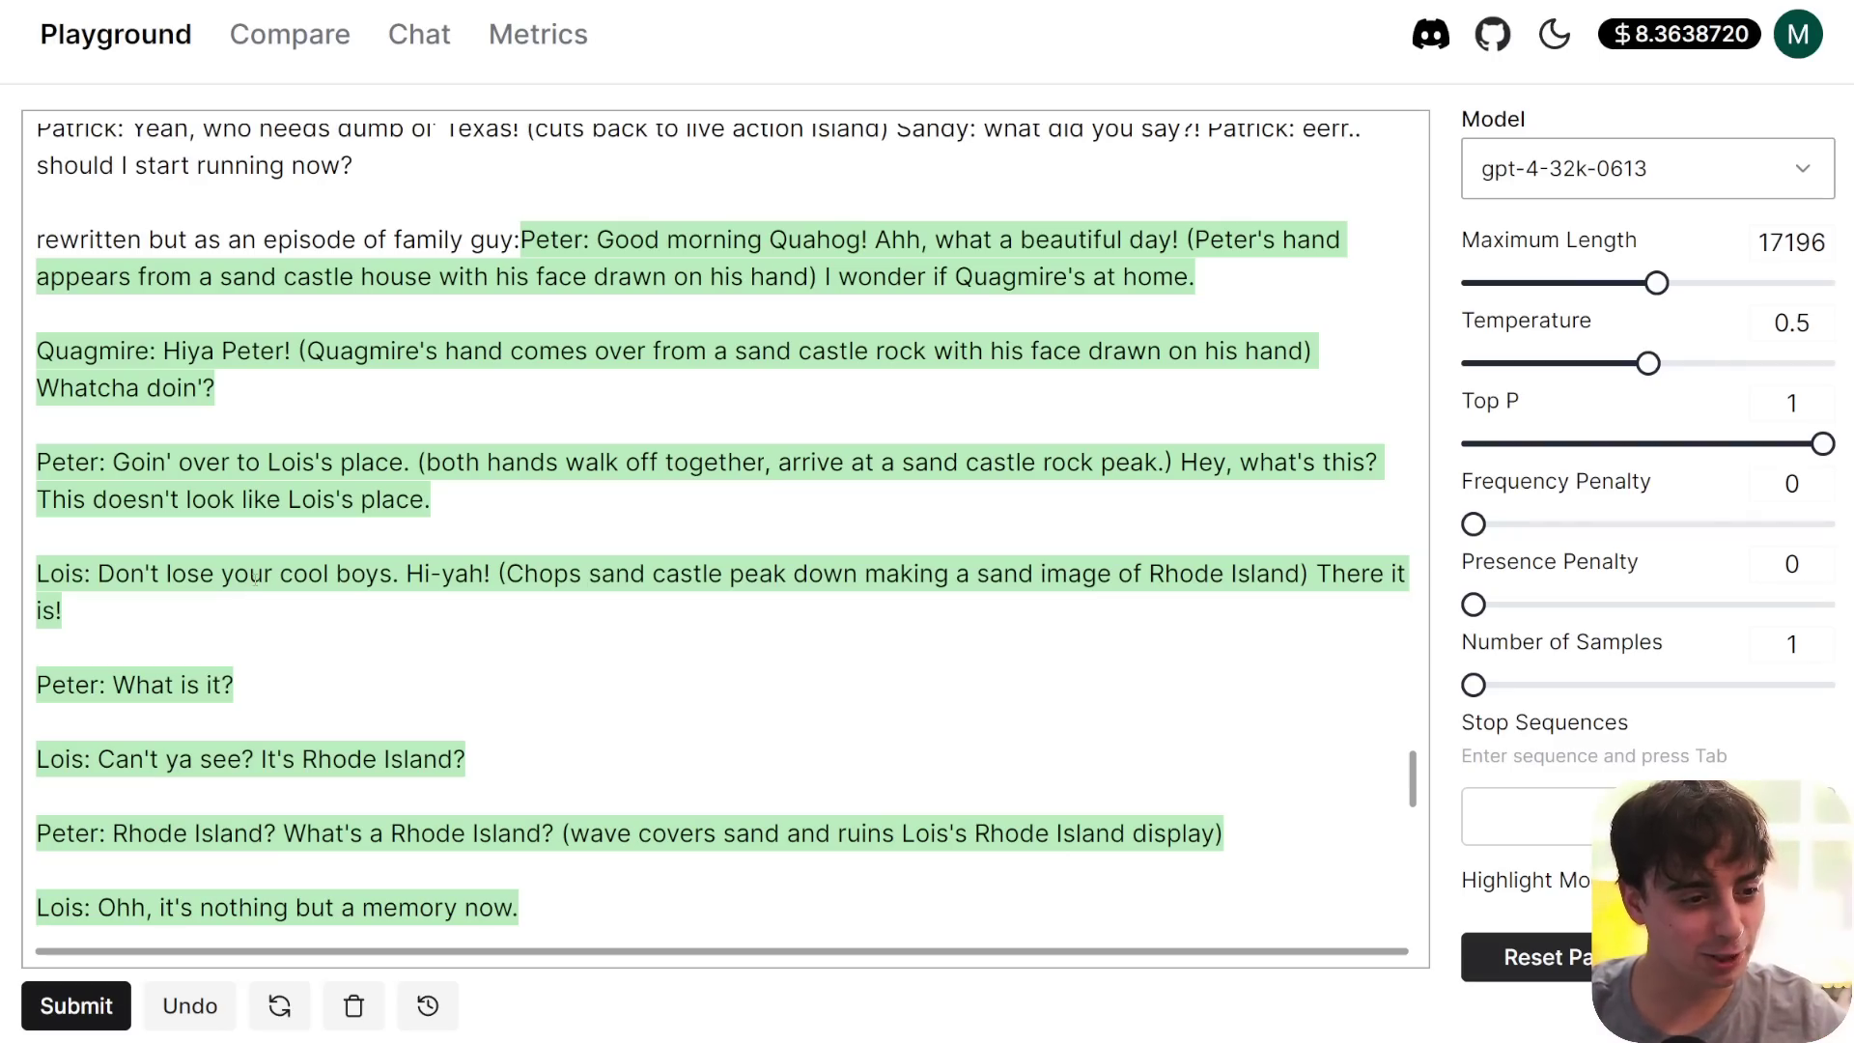
scroll(226, 544, down, 20)
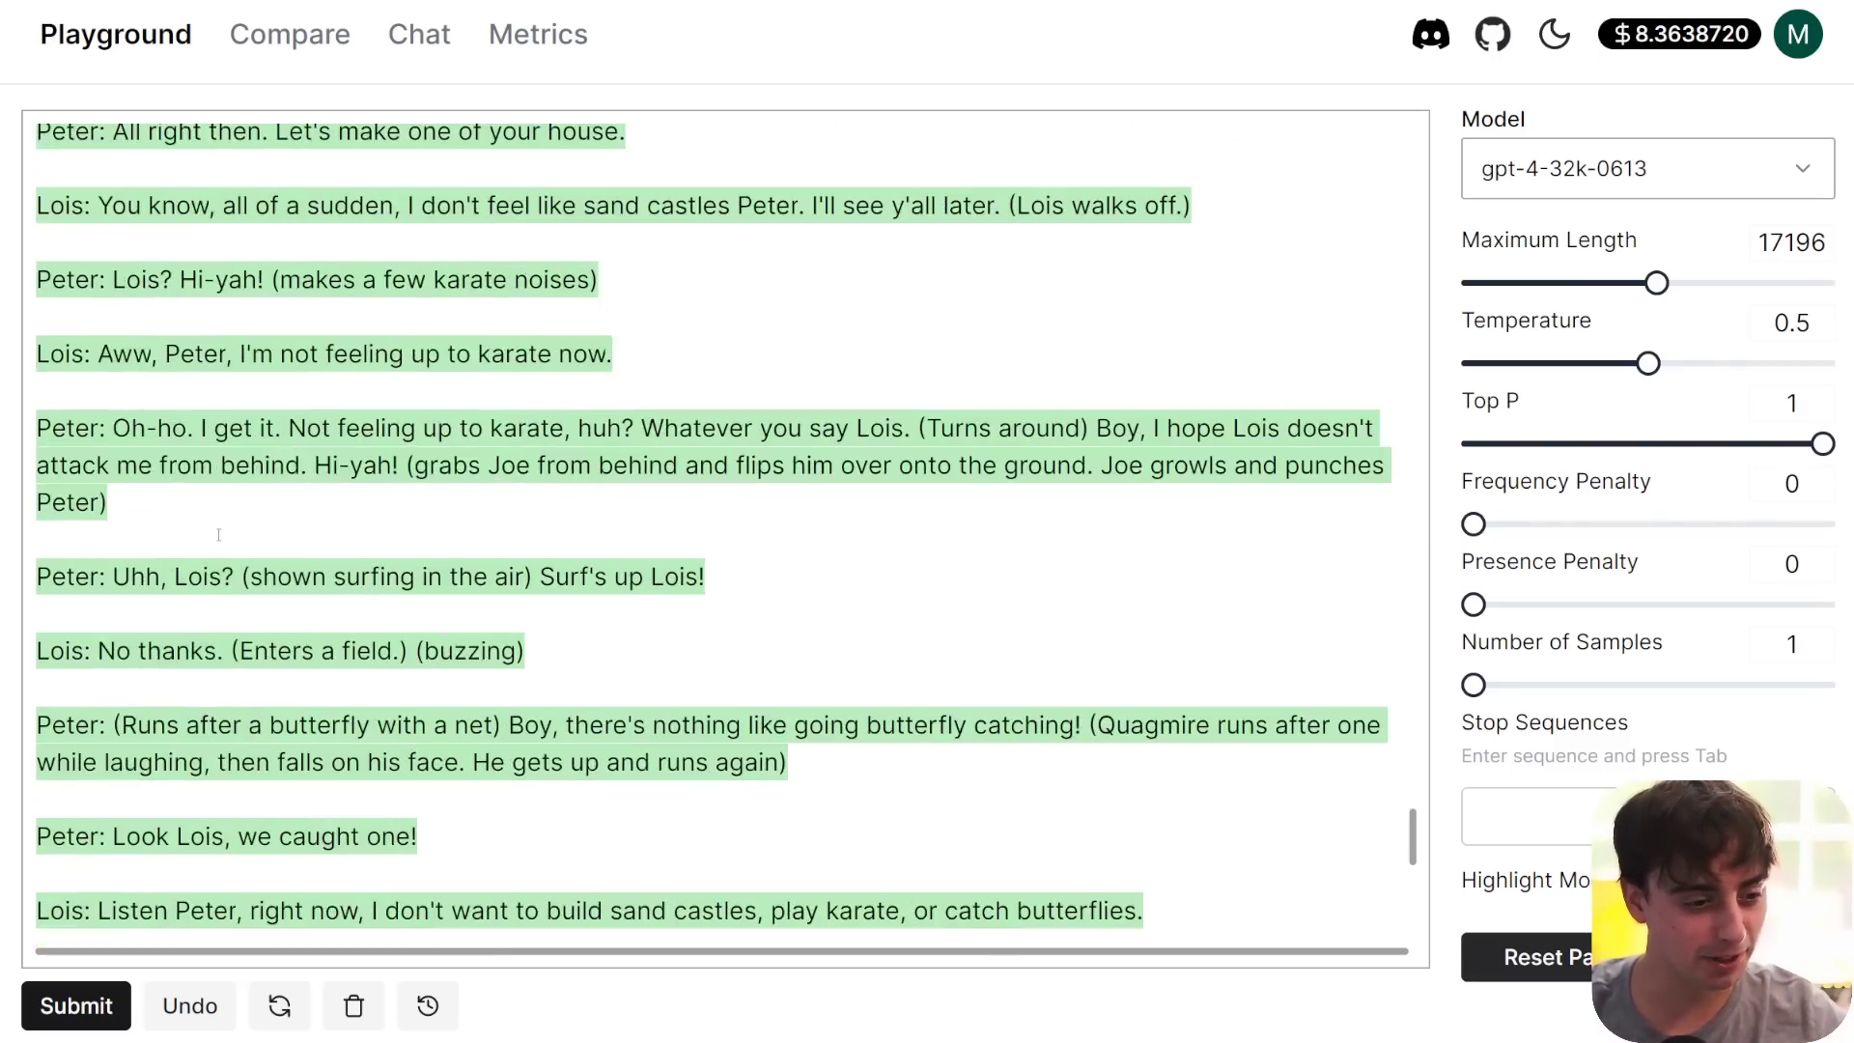
- Zoom the page out, then select and copy the generated Family Guy rewrite
key(ctrl+minus)
key(ctrl+minus)
key(ctrl+a)
scroll(965, 585, down, 20)
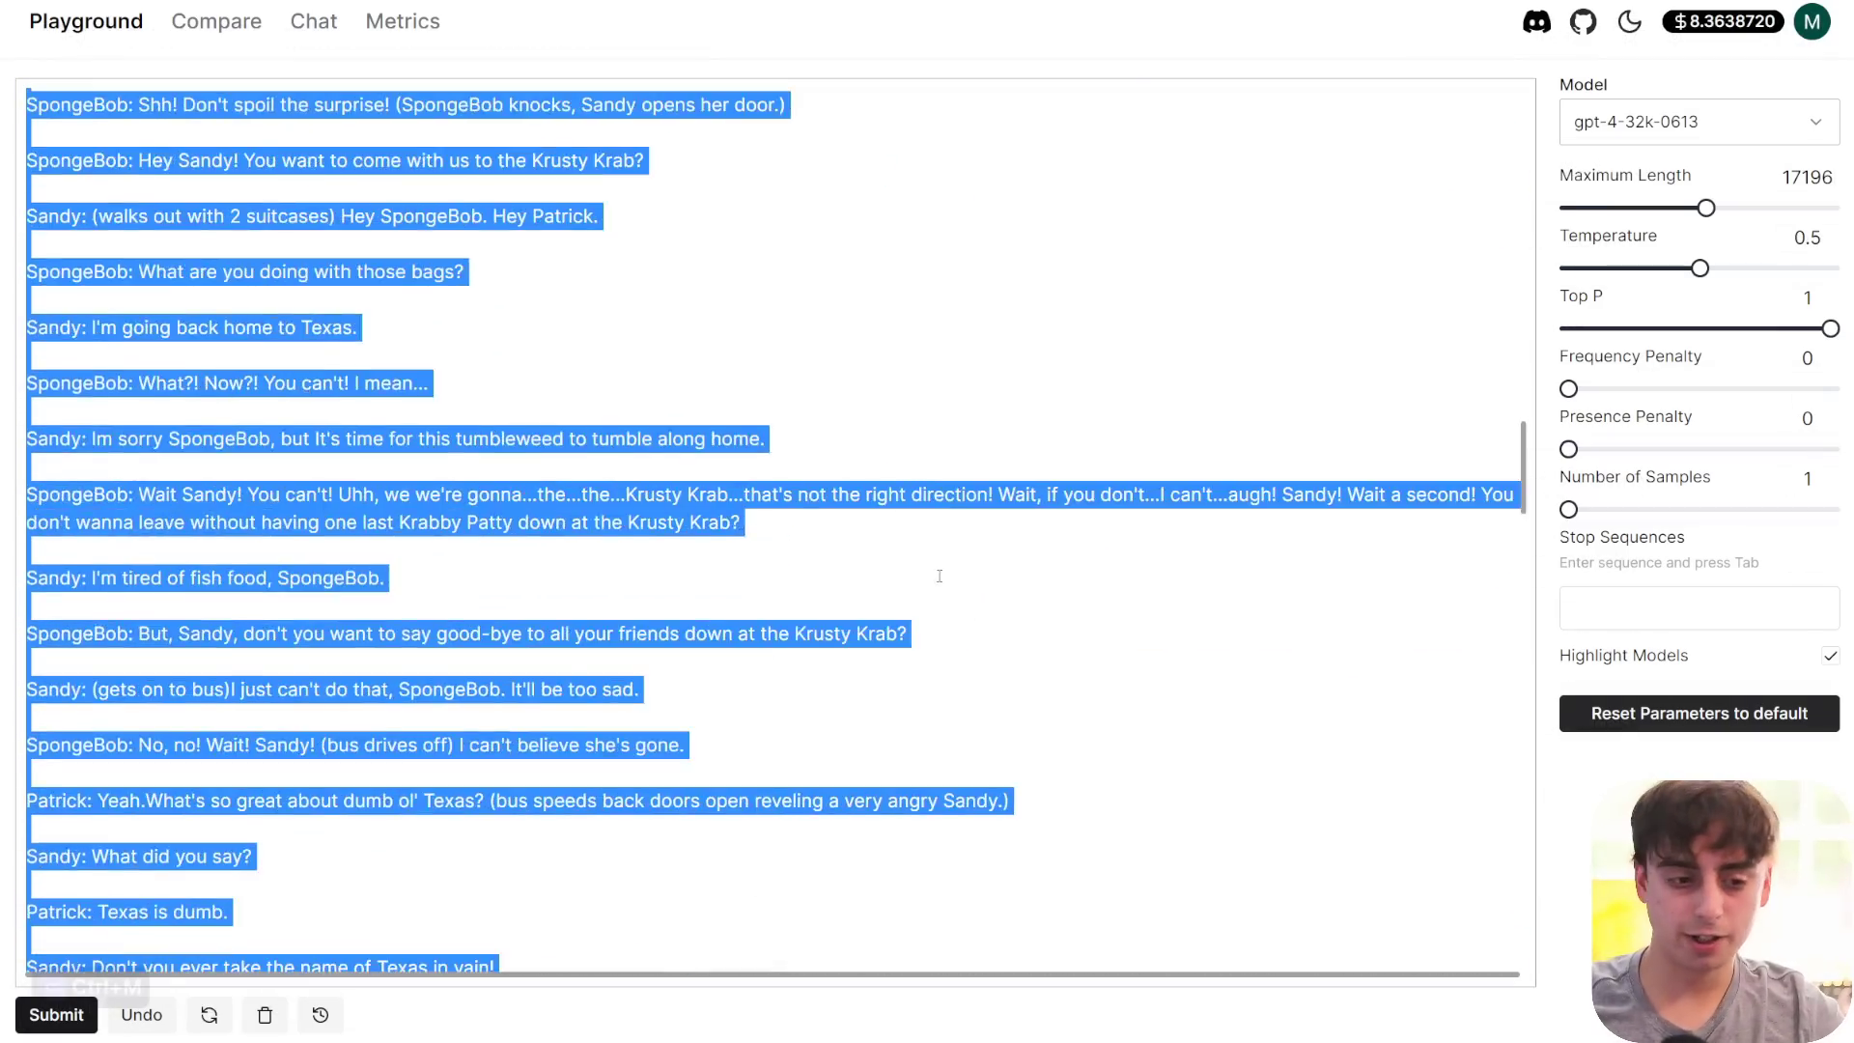
scroll(756, 685, down, 20)
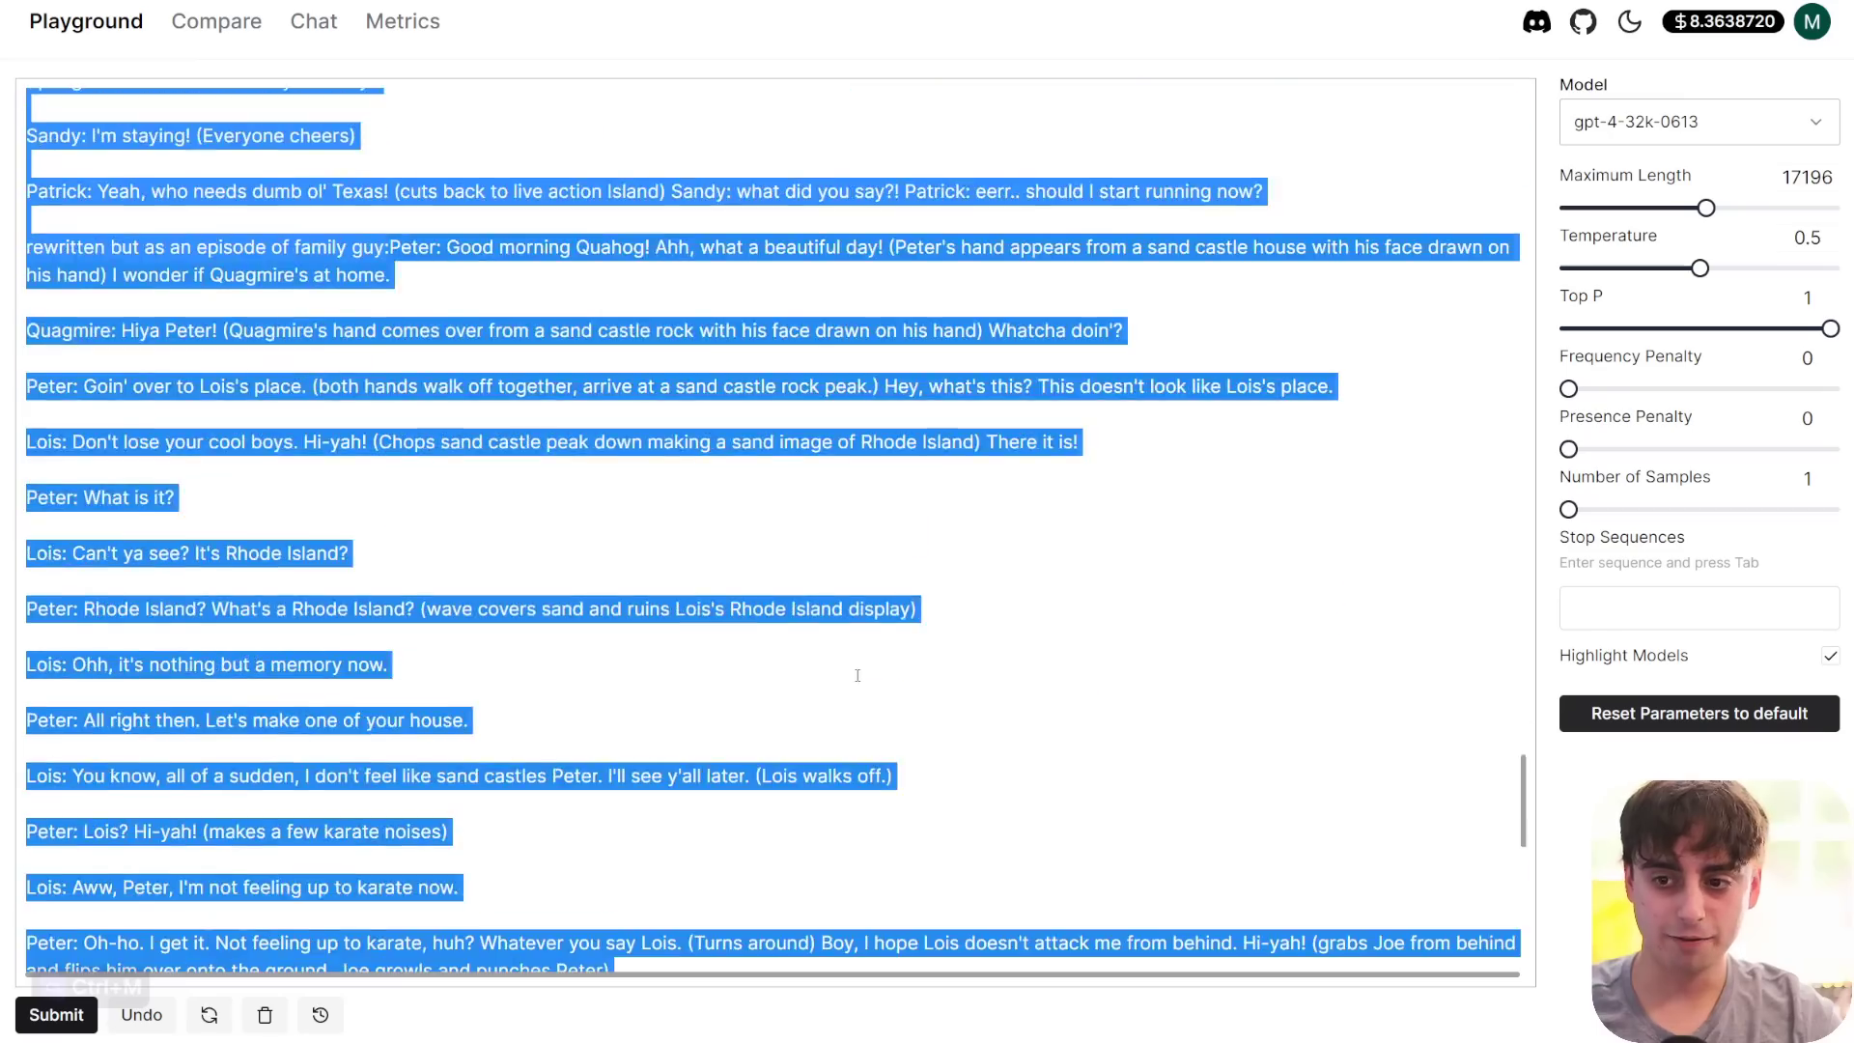
click(773, 763)
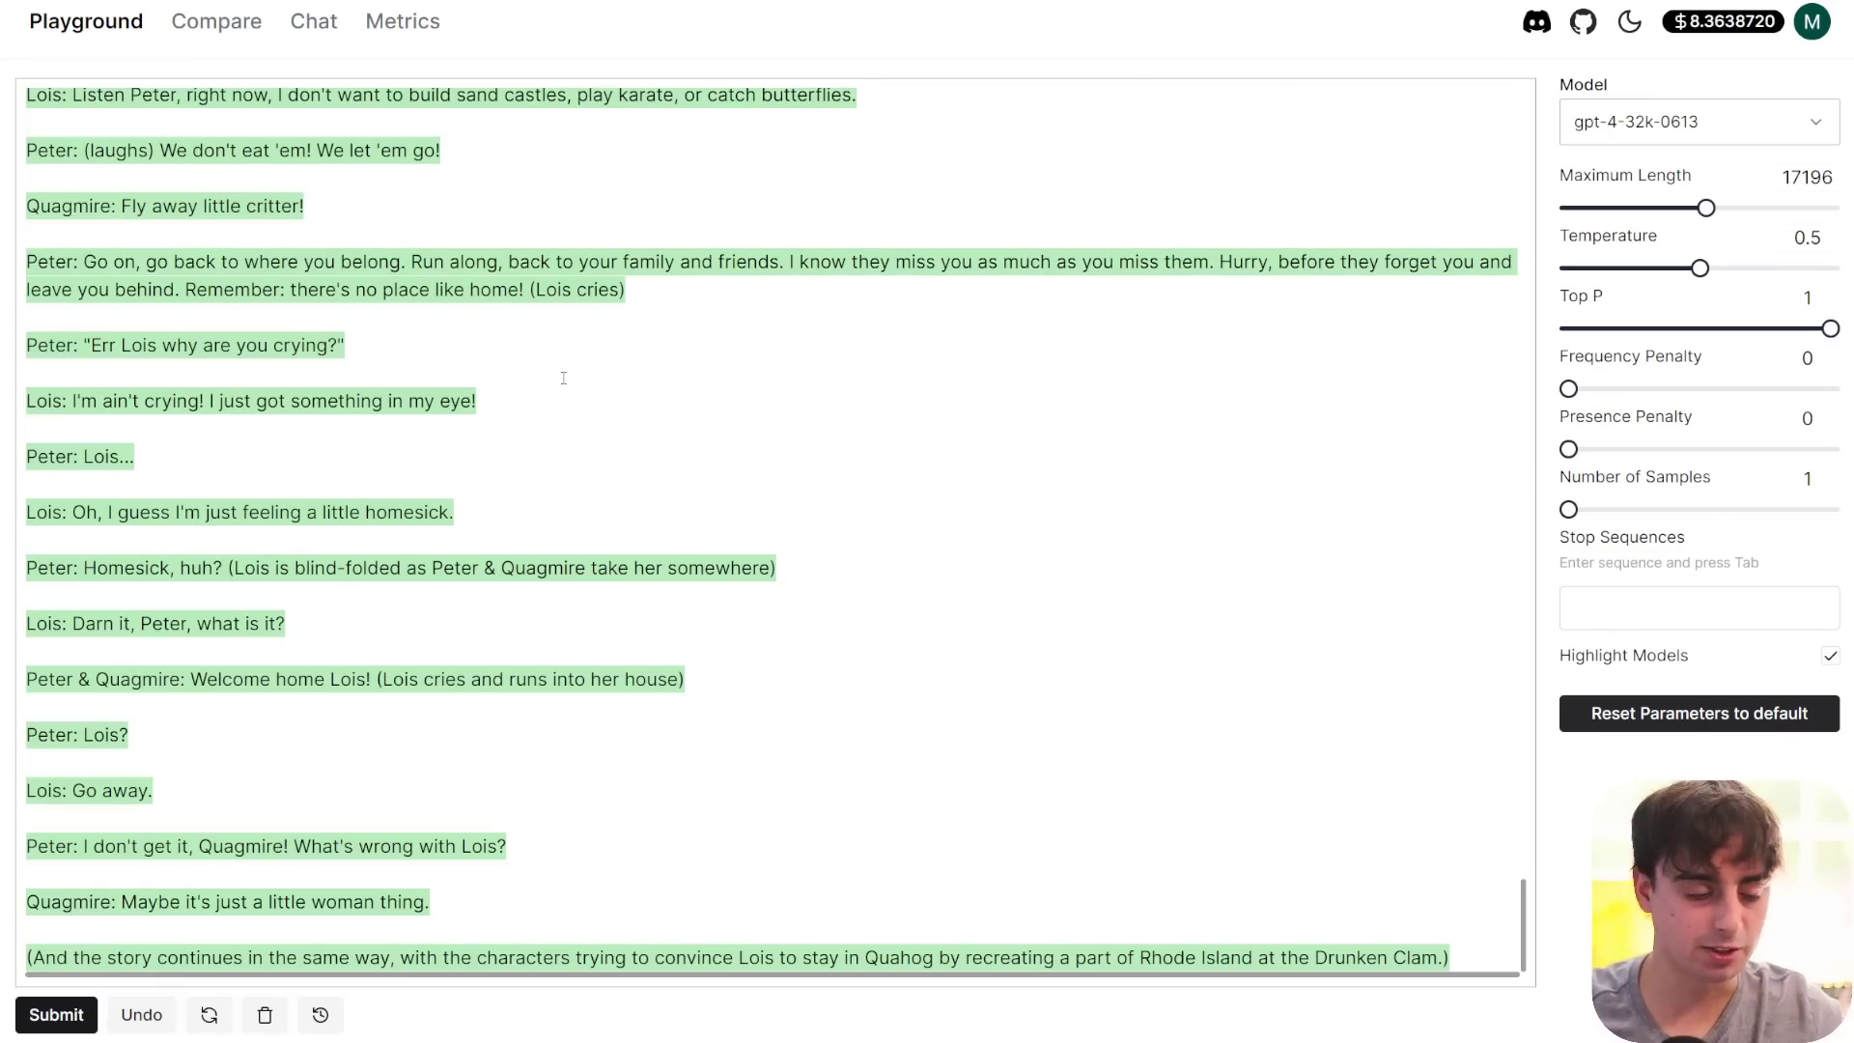
drag(1477, 958, 389, 179)
key(ctrl+c)
- Select the Family Guy text for clearing and switch the model to gpt-3.5-turbo-16k
scroll(619, 631, down, 5)
scroll(619, 632, down, 5)
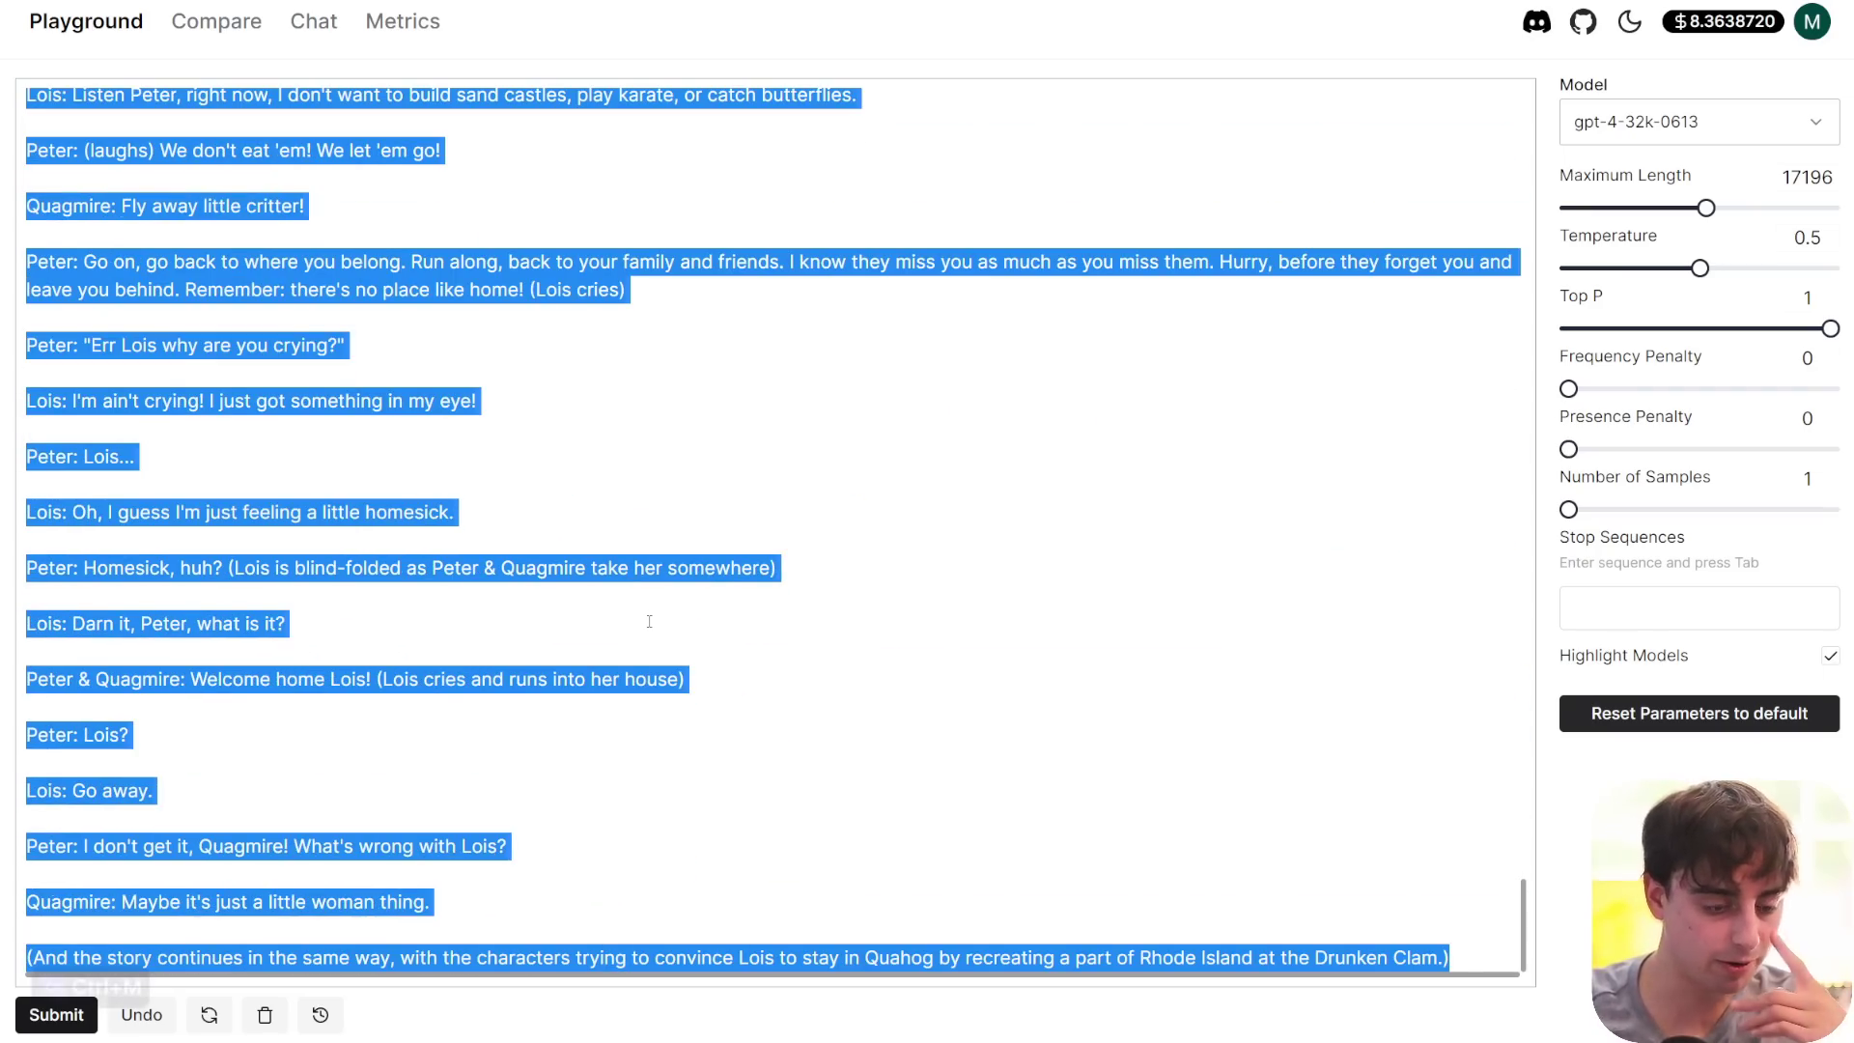
scroll(637, 625, up, 12)
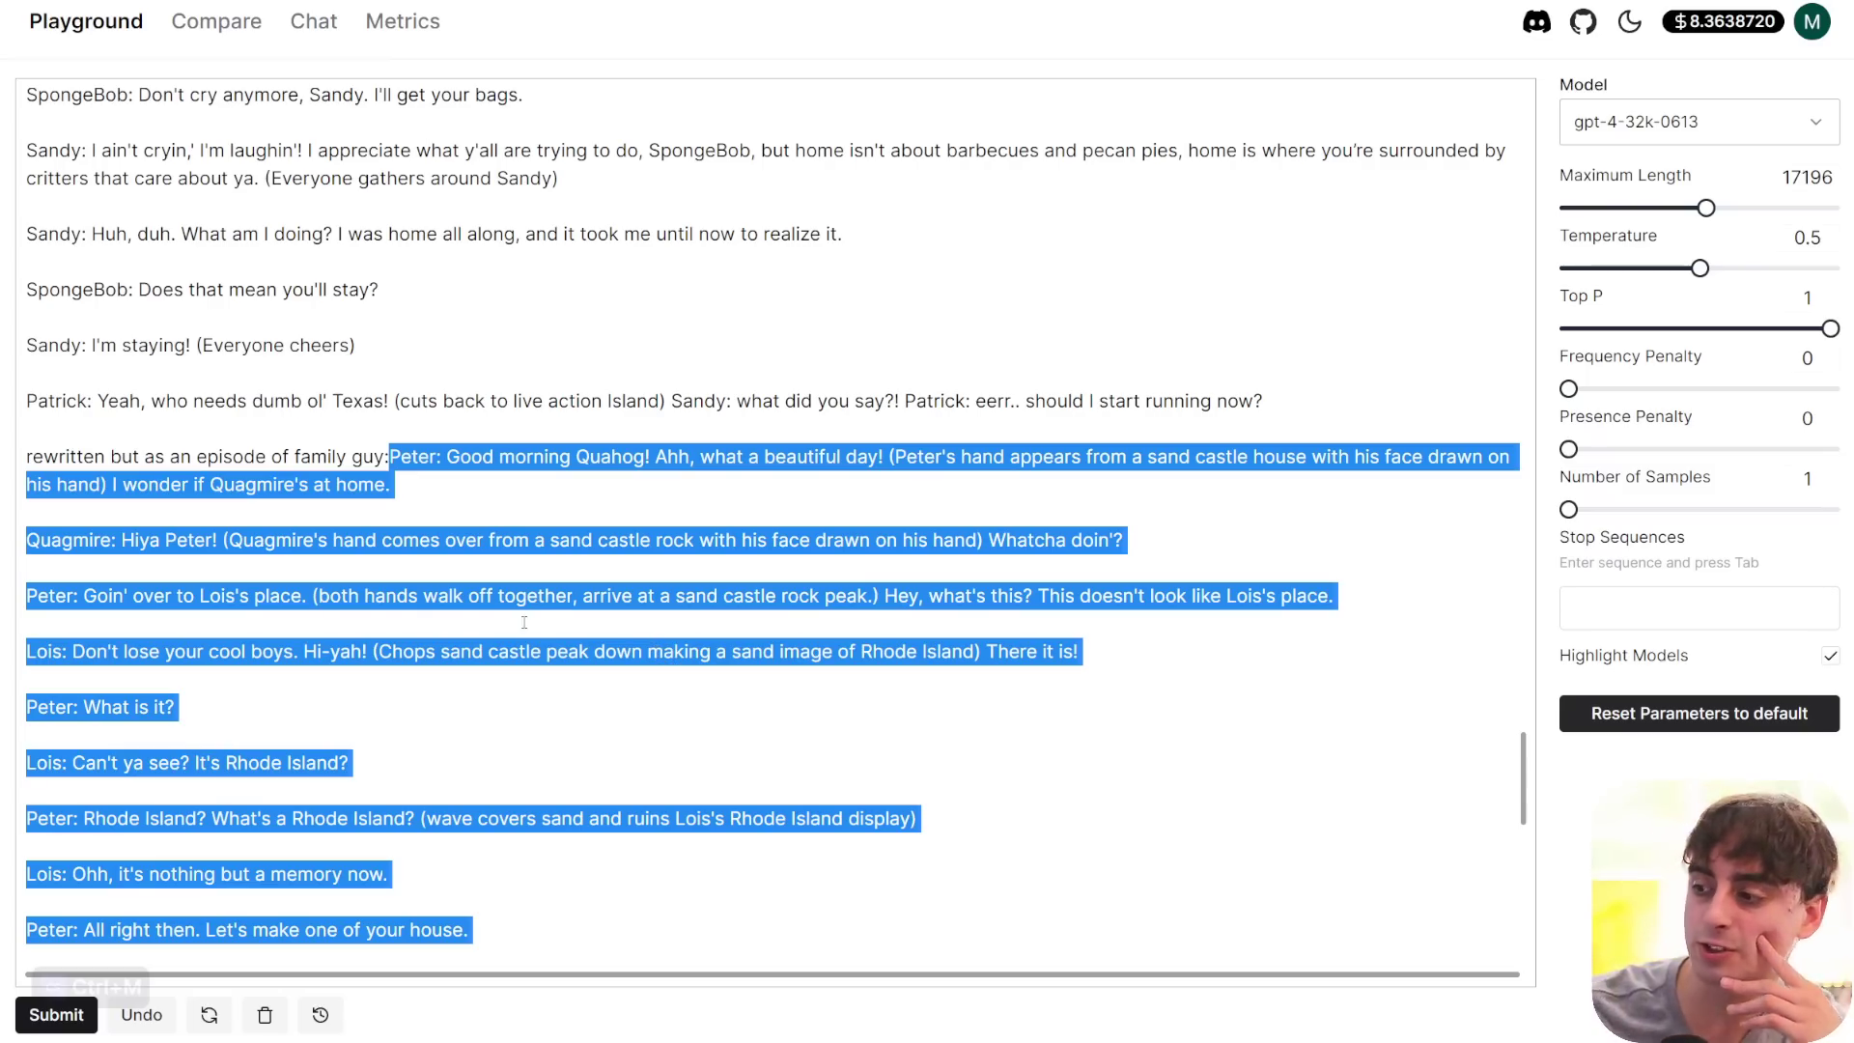
click(511, 567)
scroll(496, 560, down, 3)
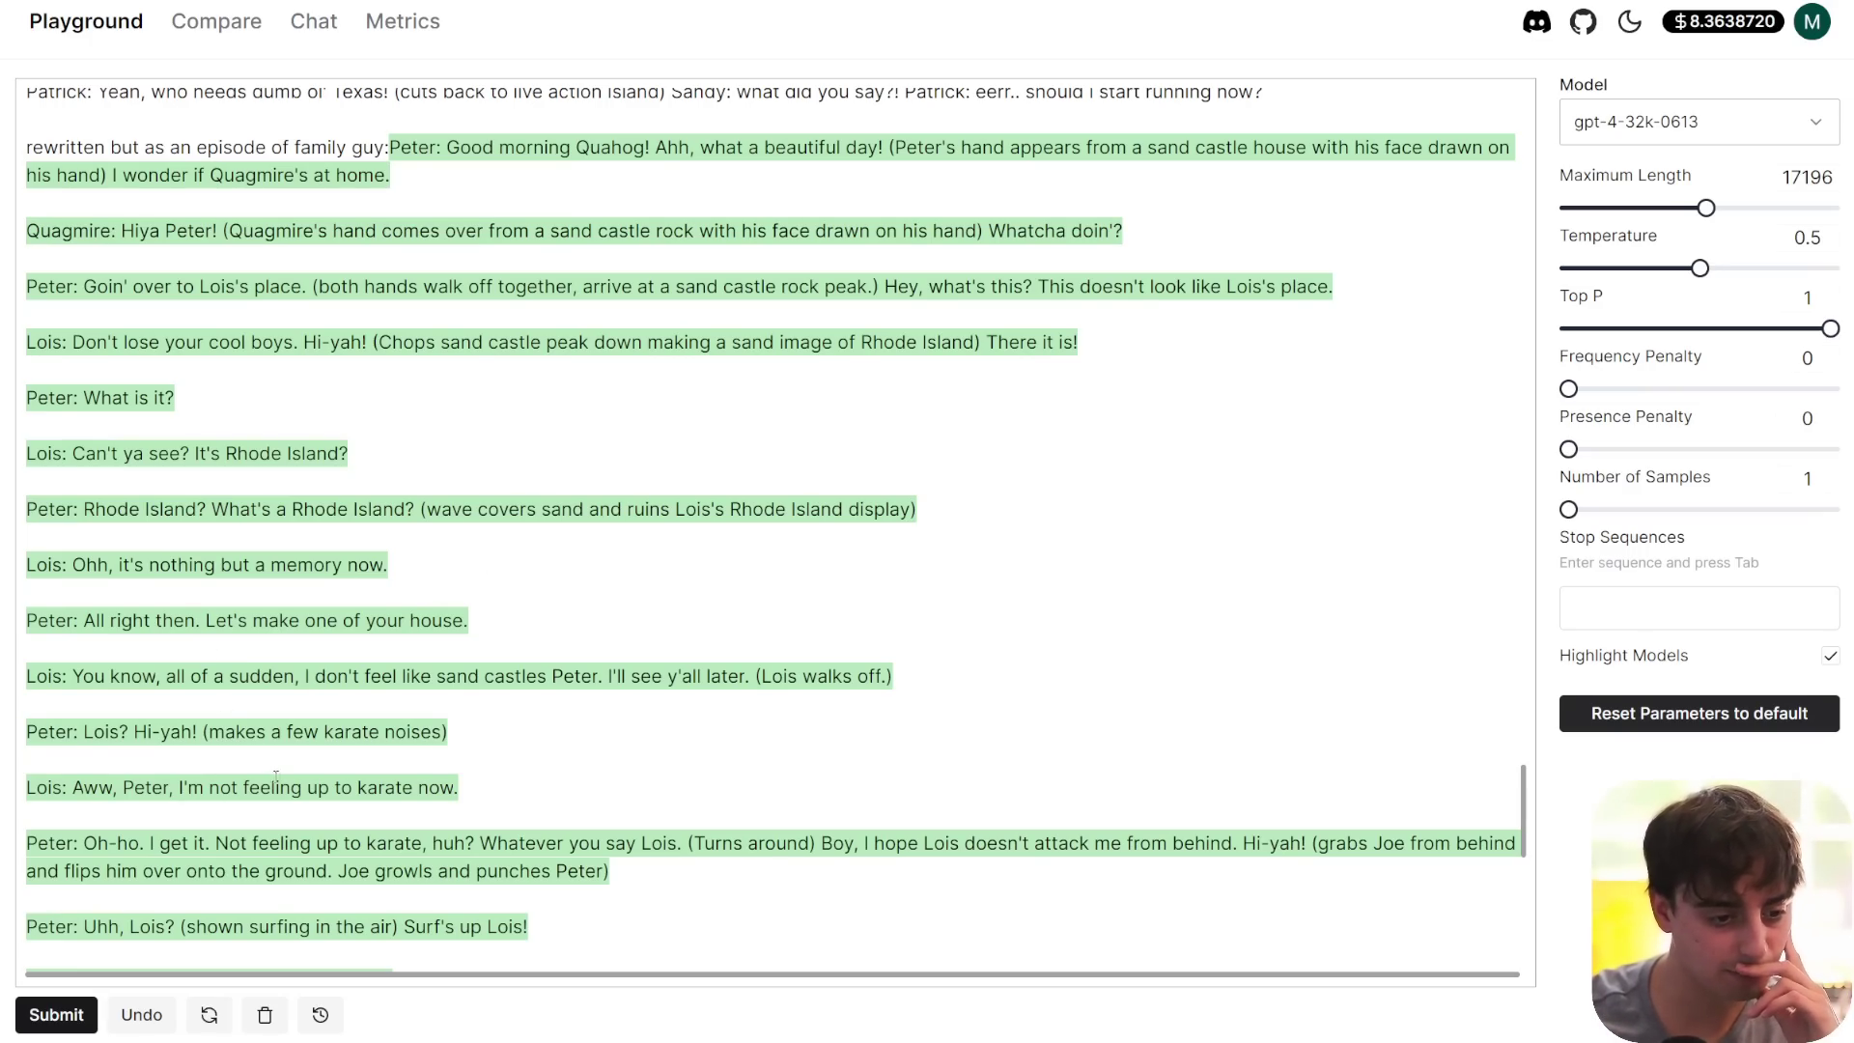
scroll(575, 493, up, 4)
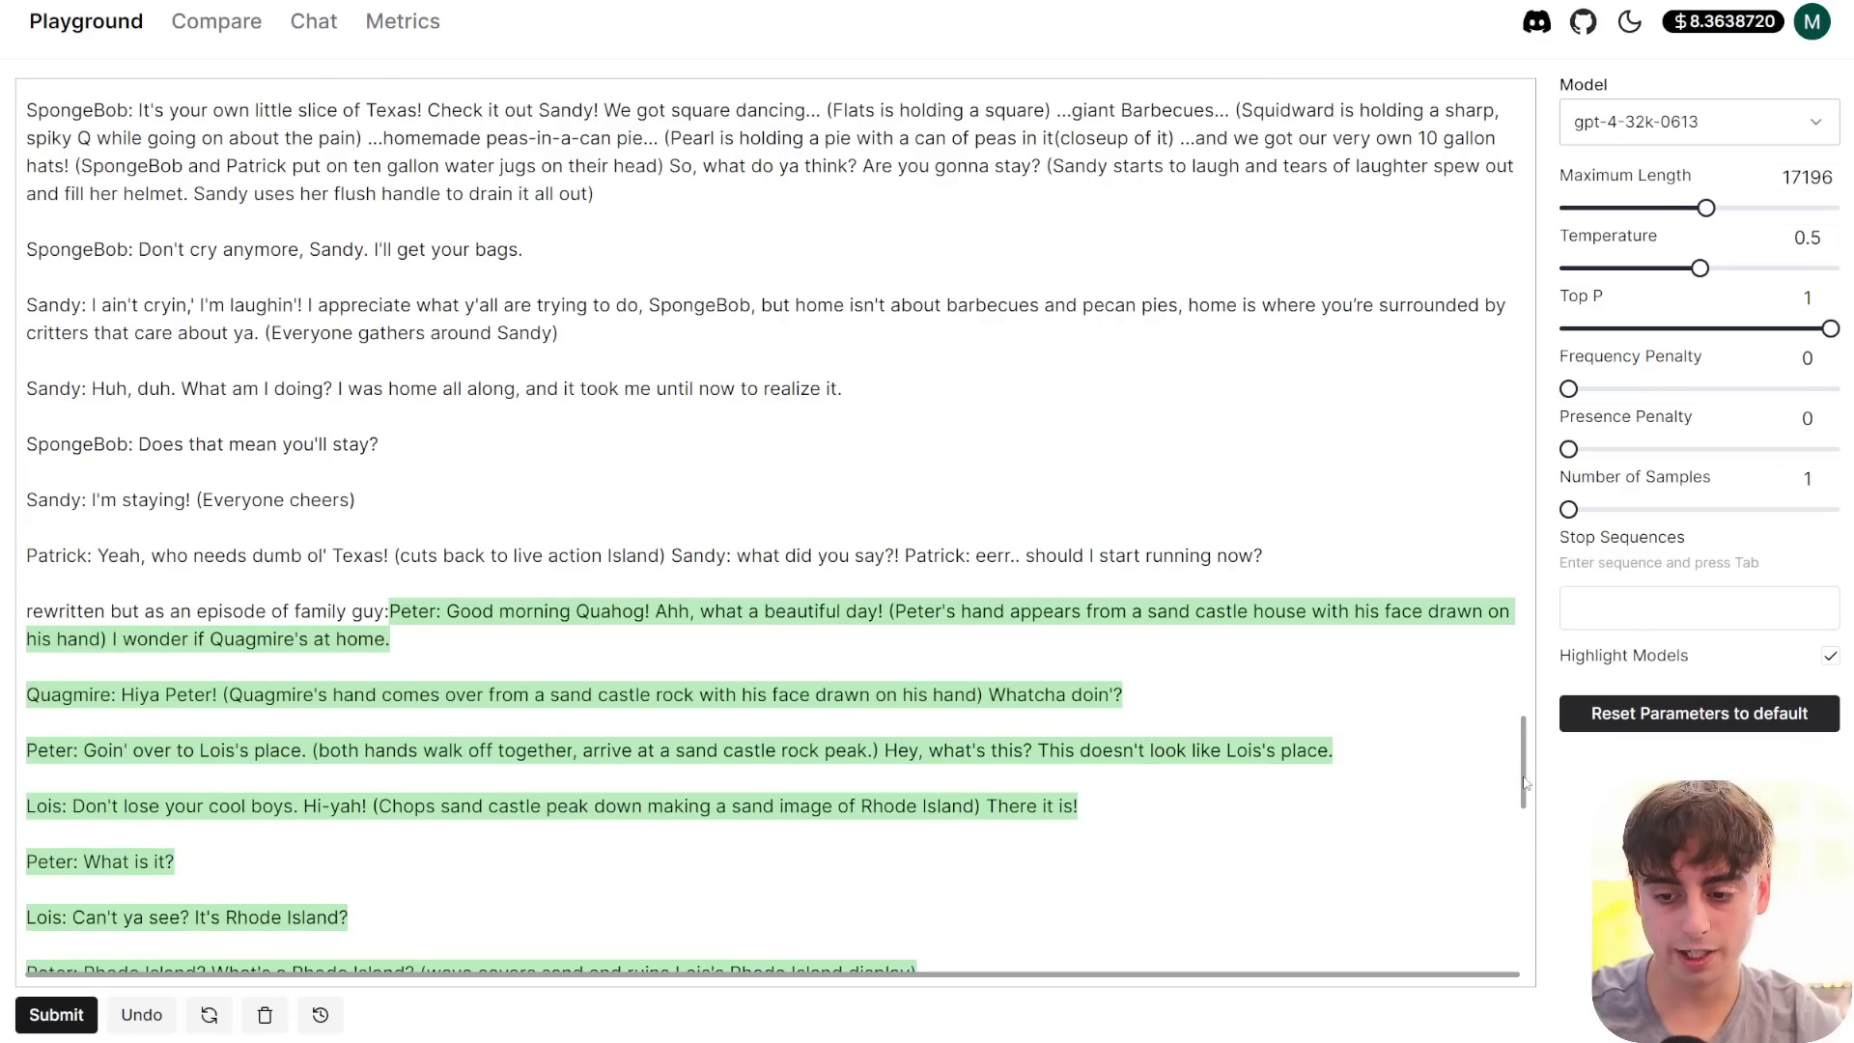
drag(1524, 787, 1584, 136)
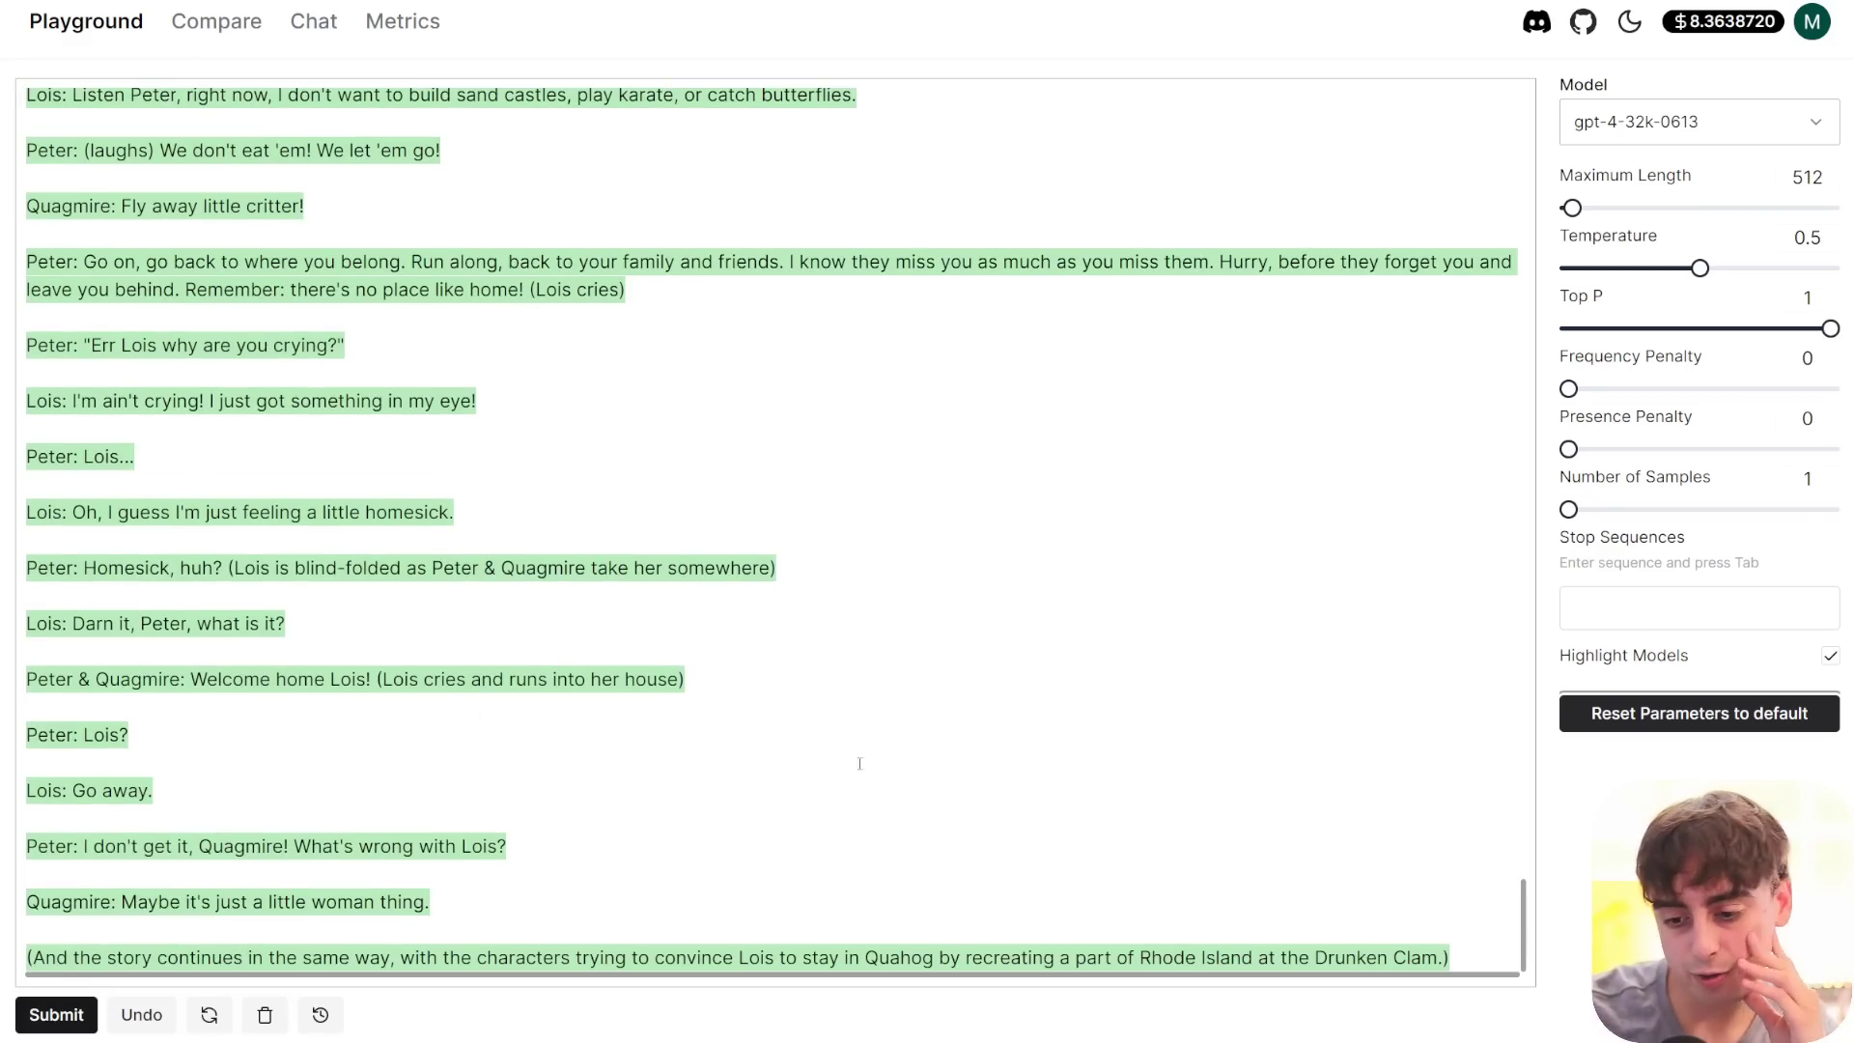
drag(1504, 903, 78, 372)
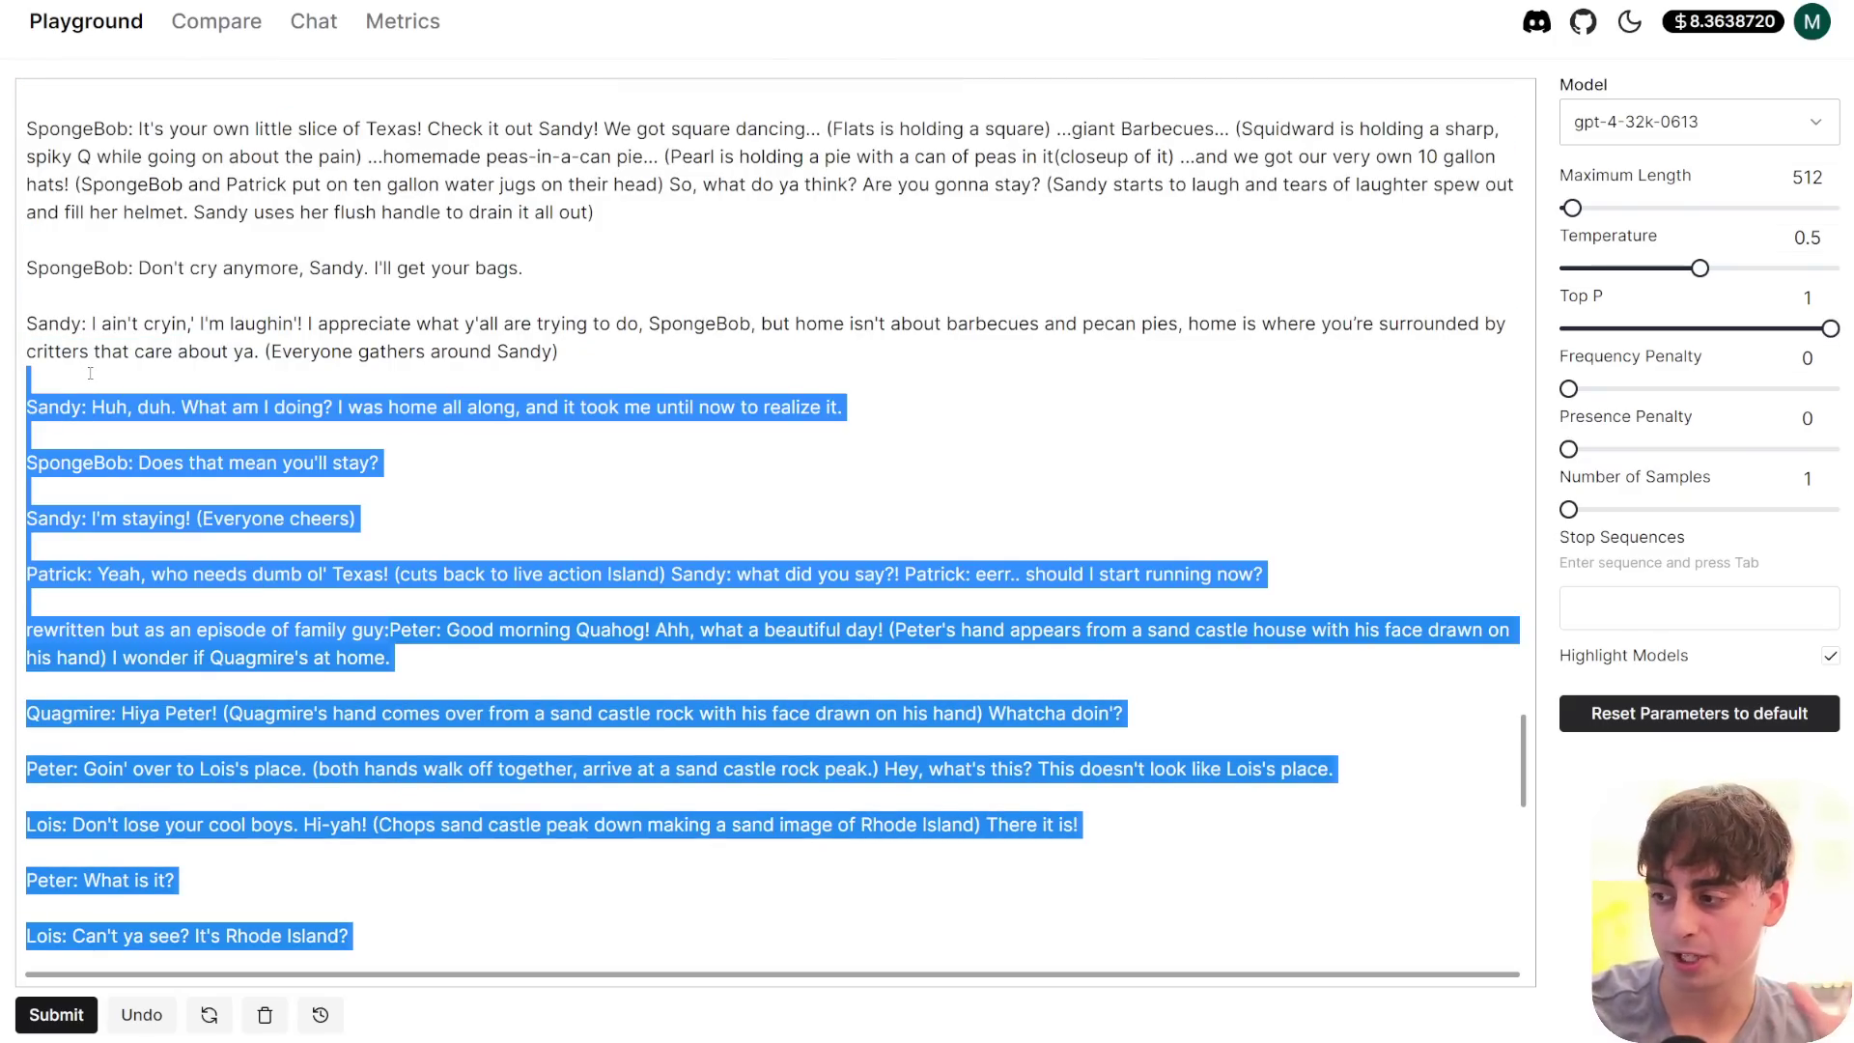
drag(94, 382, 391, 630)
click(1668, 125)
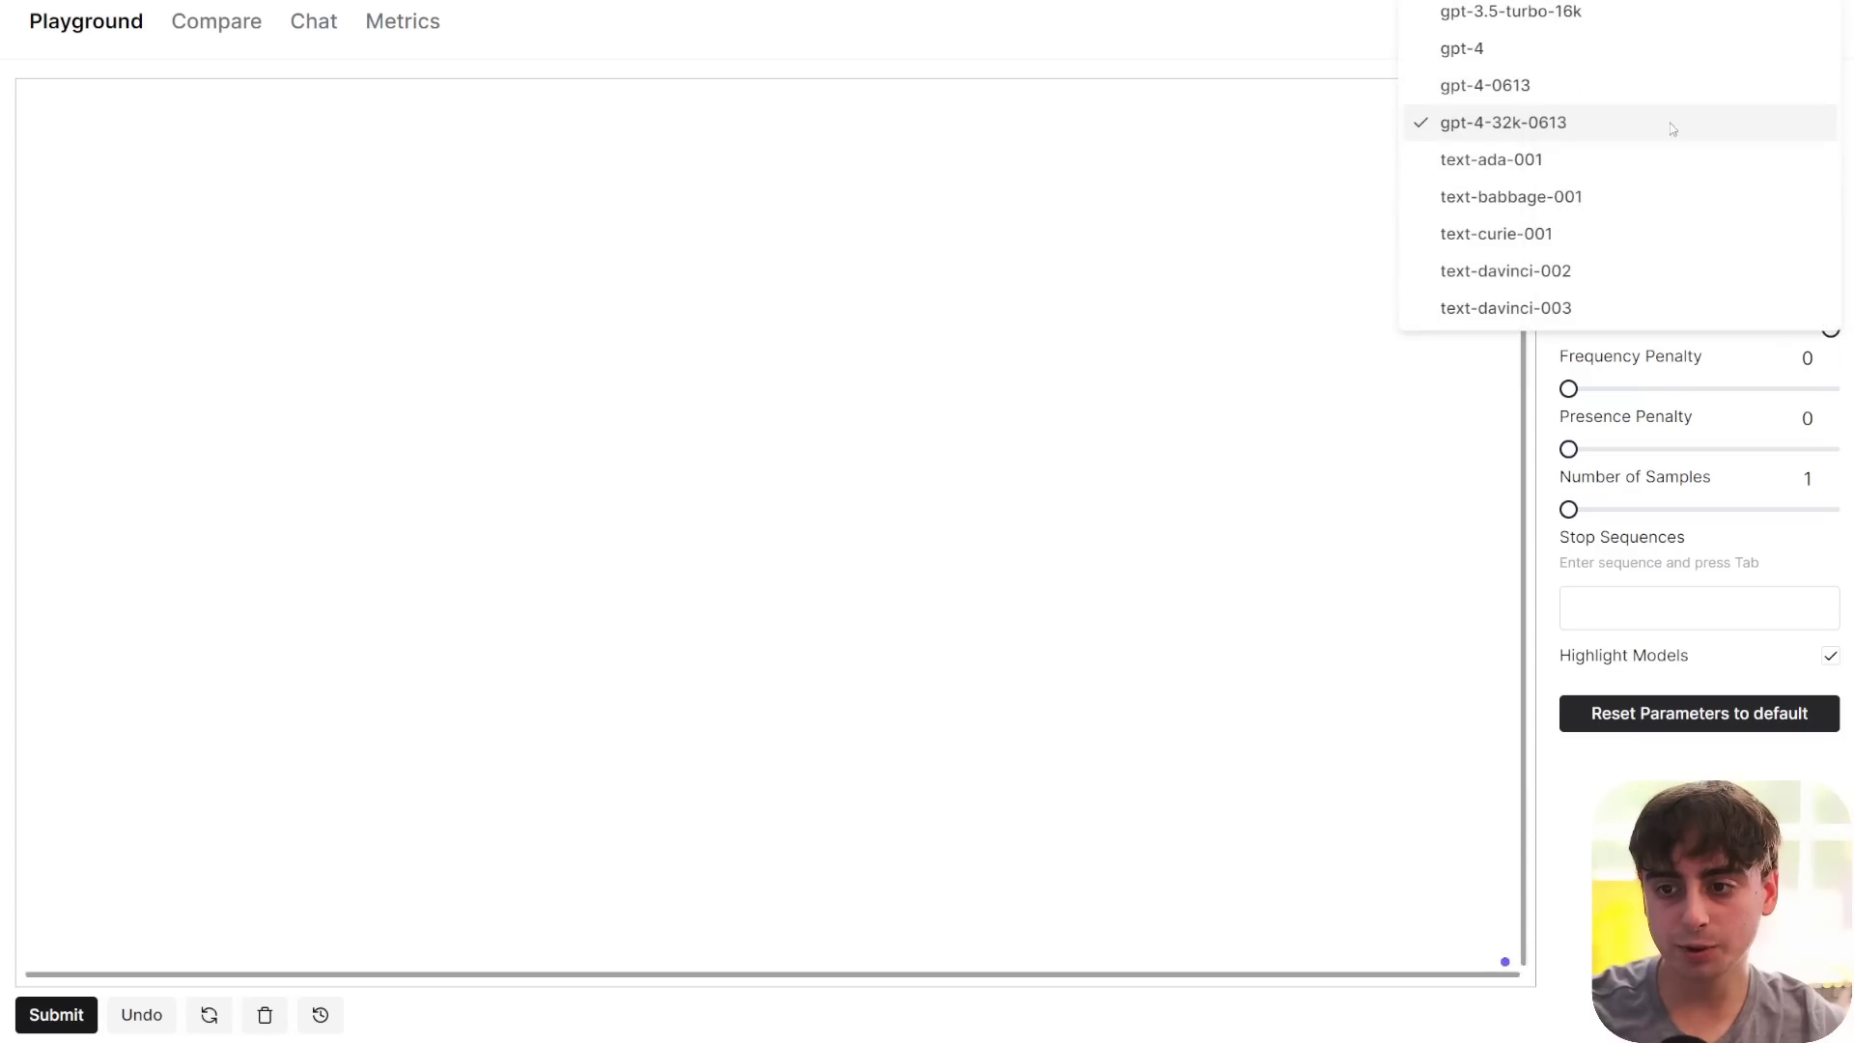
click(1513, 14)
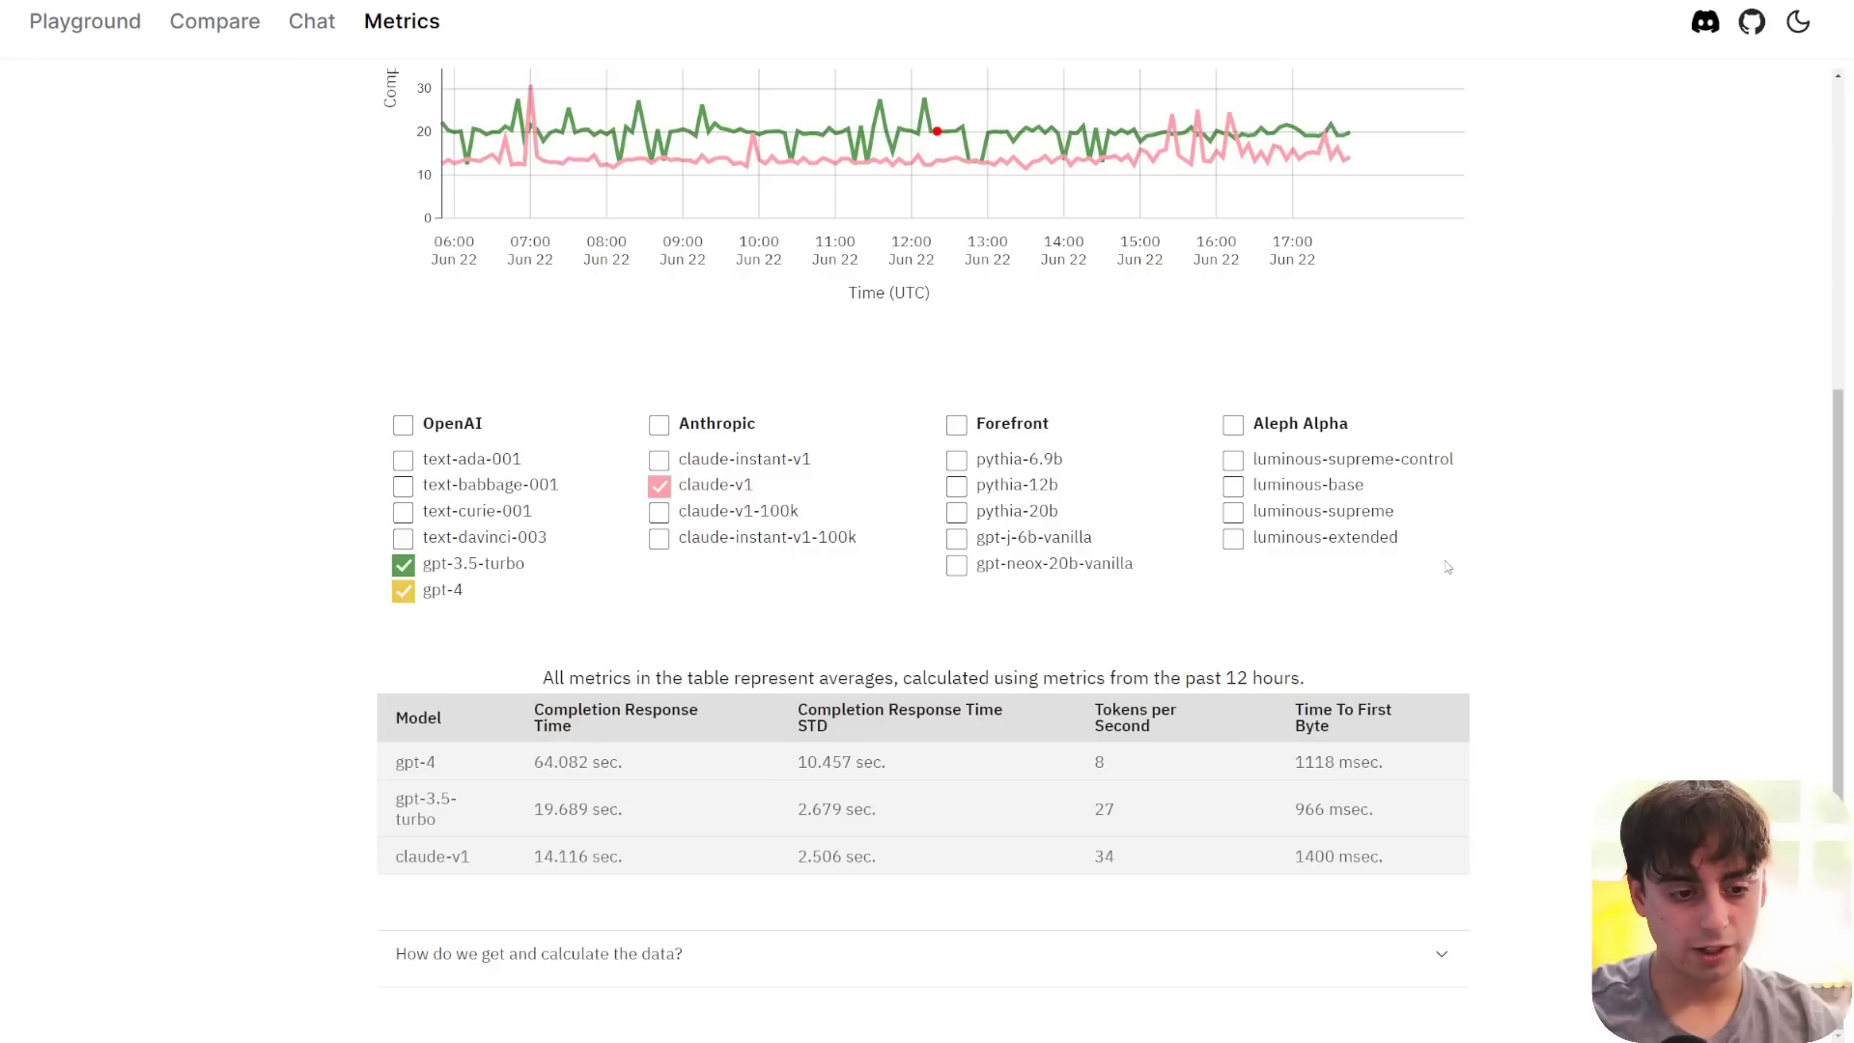
- Plot all OpenAI, Anthropic, Forefront and Aleph Alpha models and review the averages table
scroll(1391, 521, up, 5)
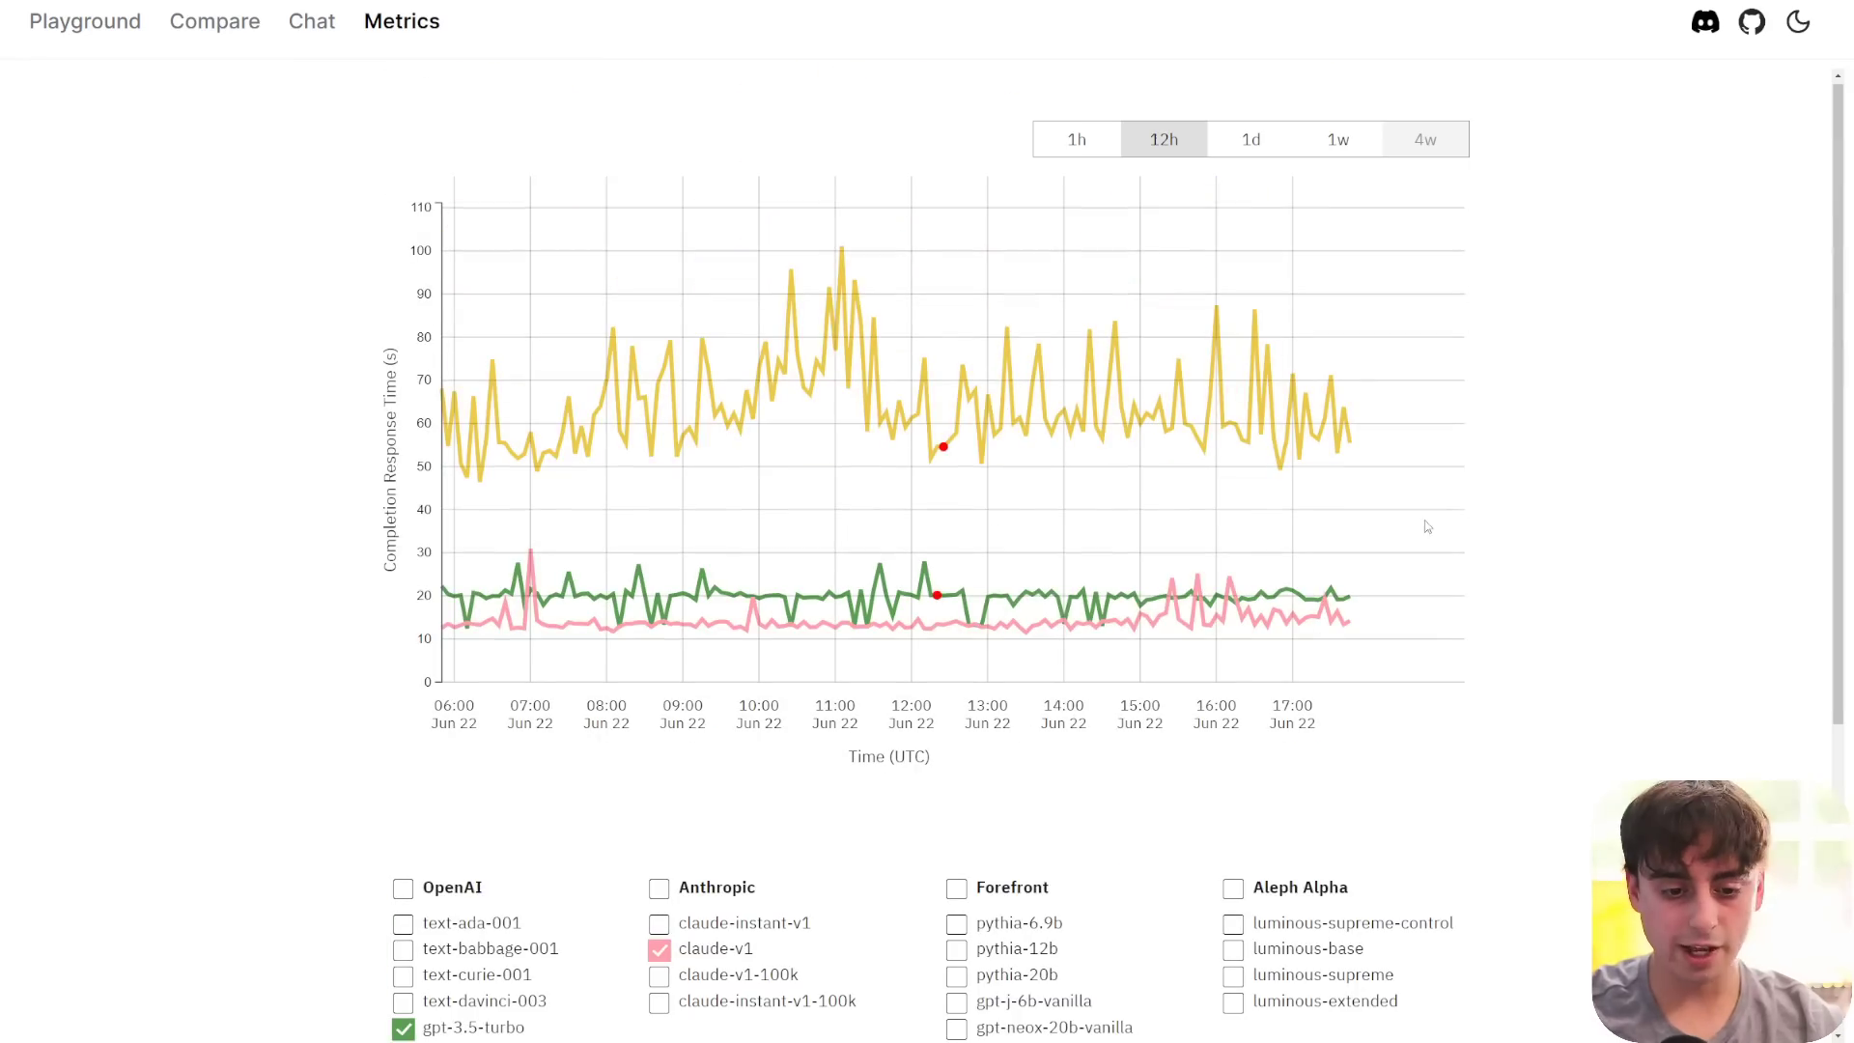
scroll(734, 386, down, 5)
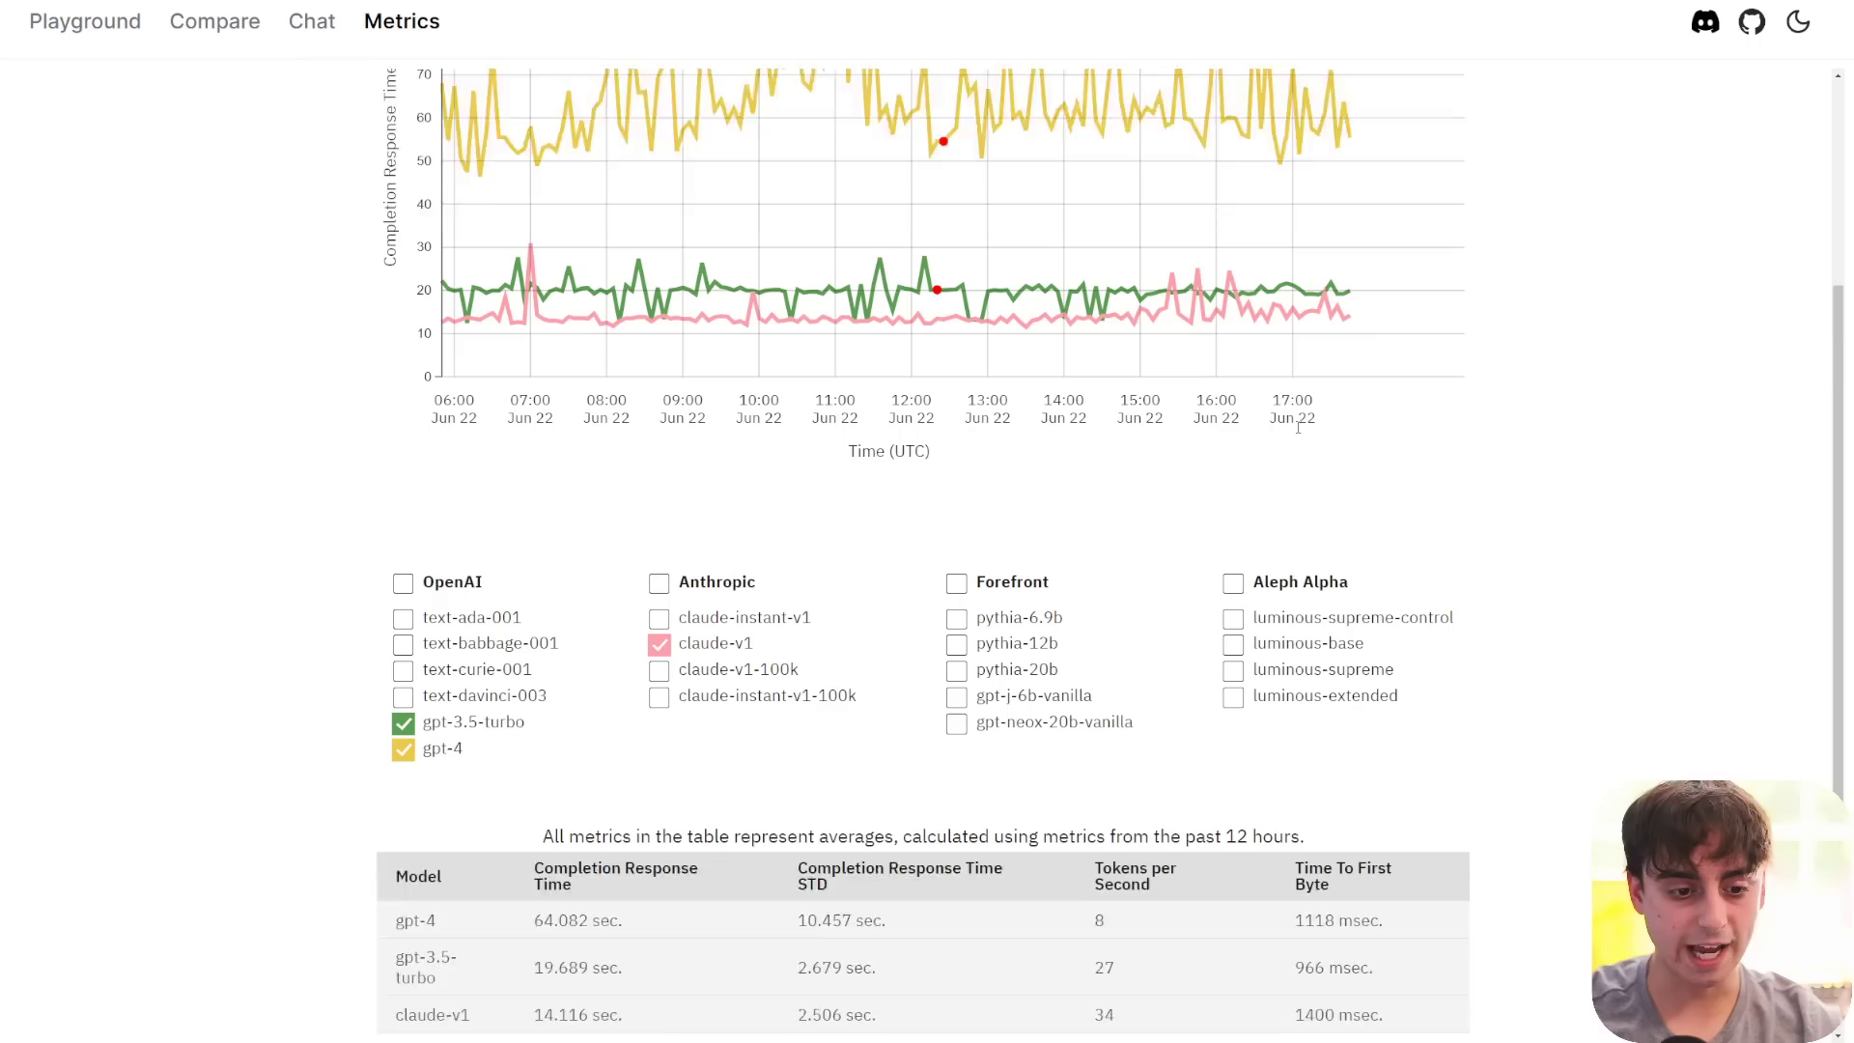
click(403, 428)
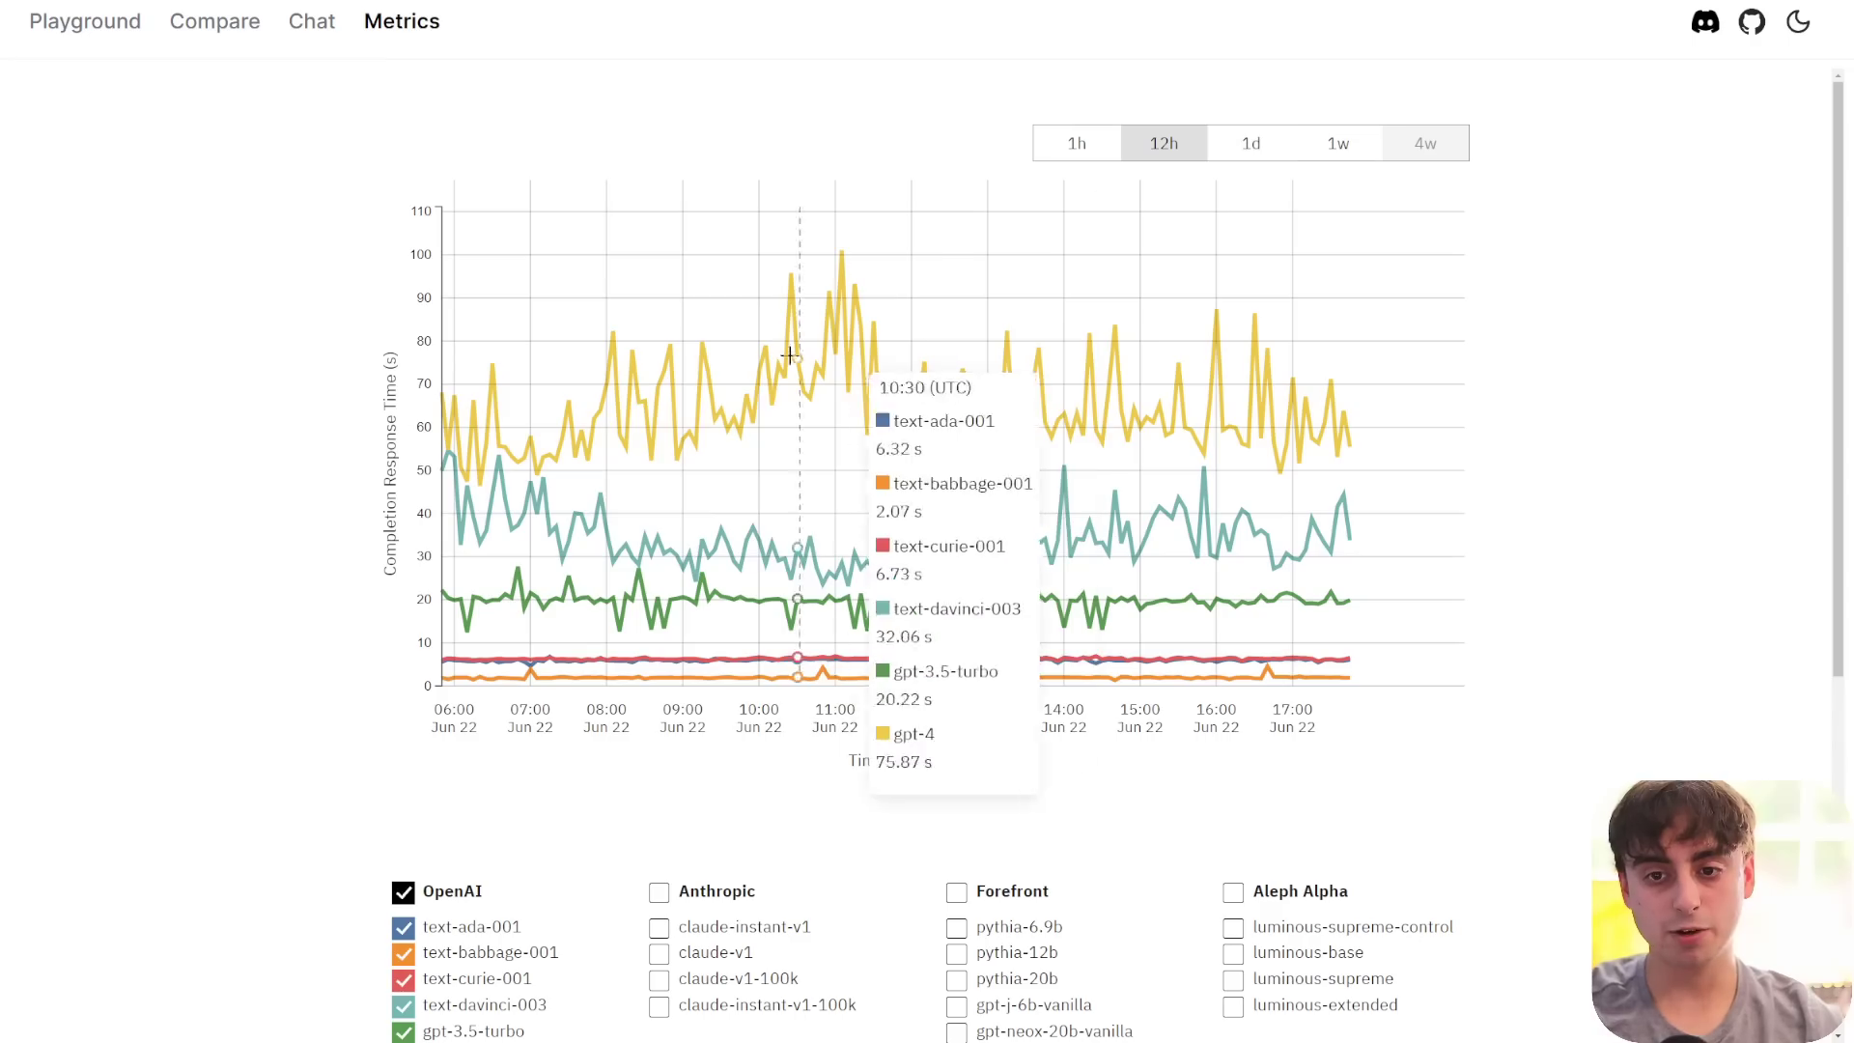
click(662, 663)
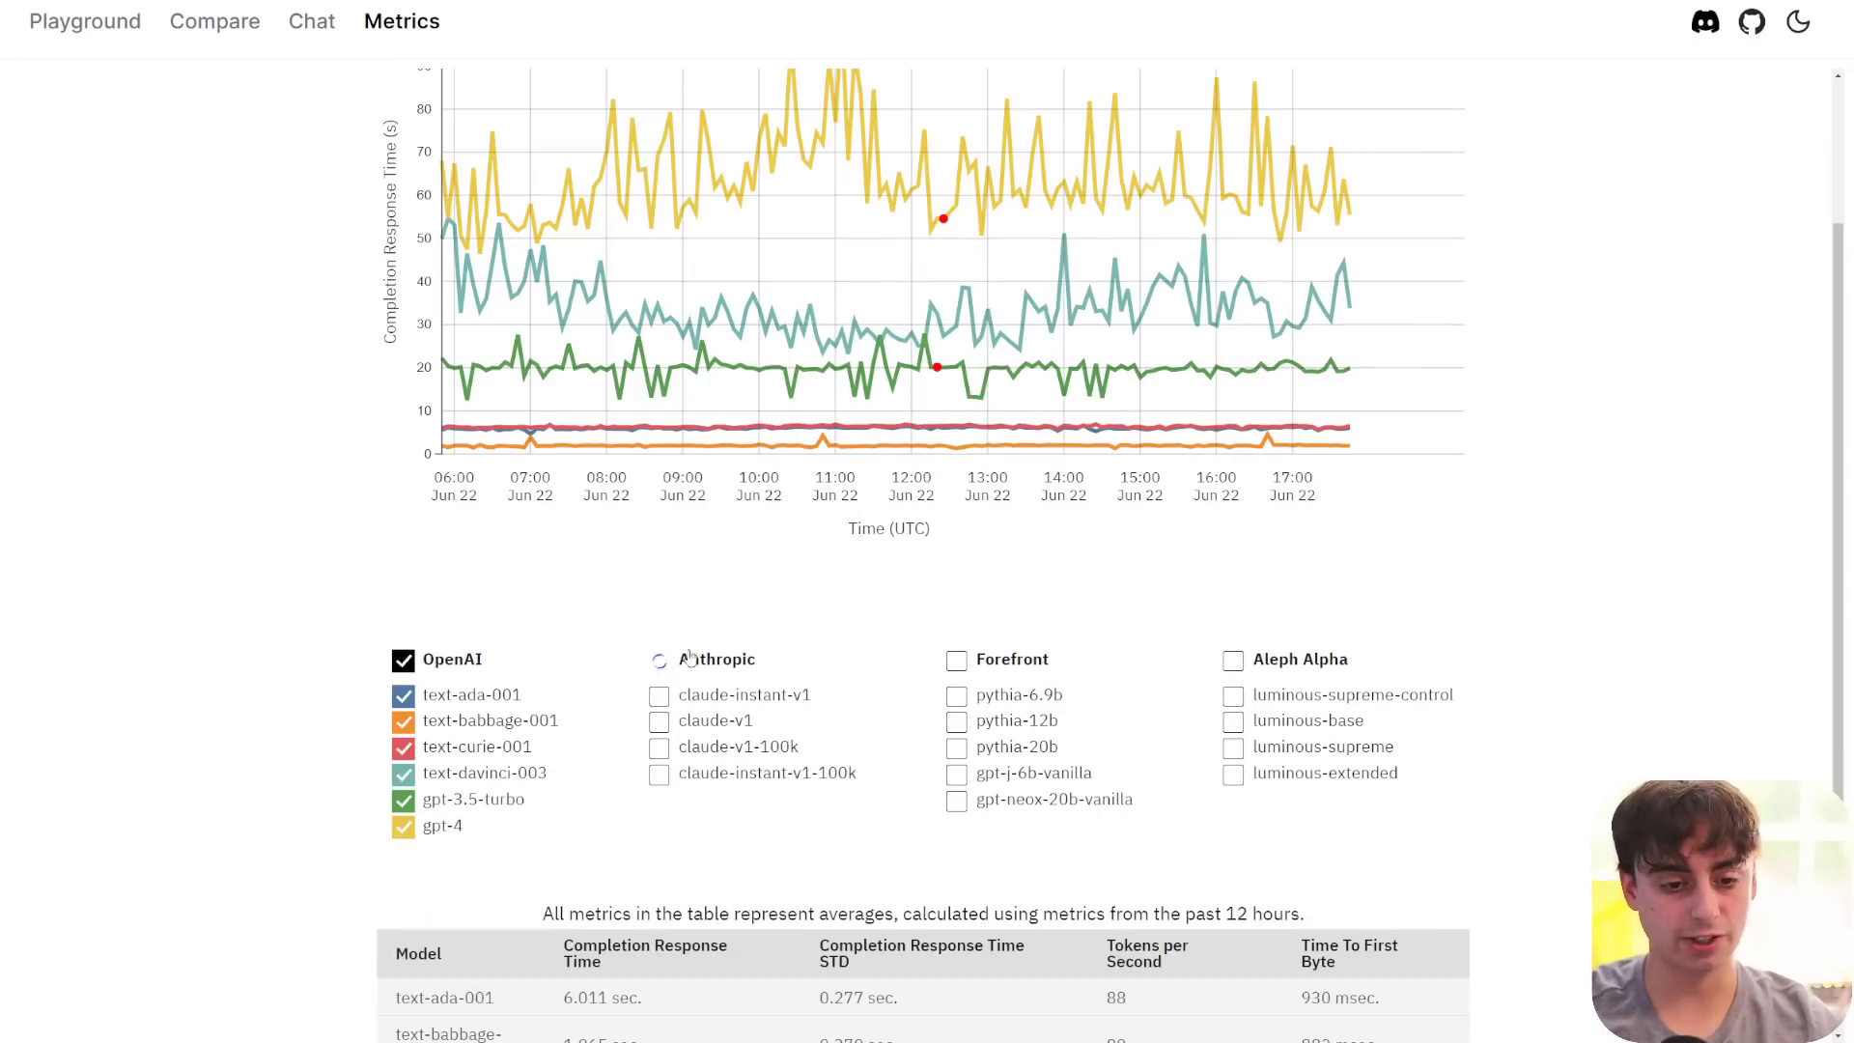
click(1043, 661)
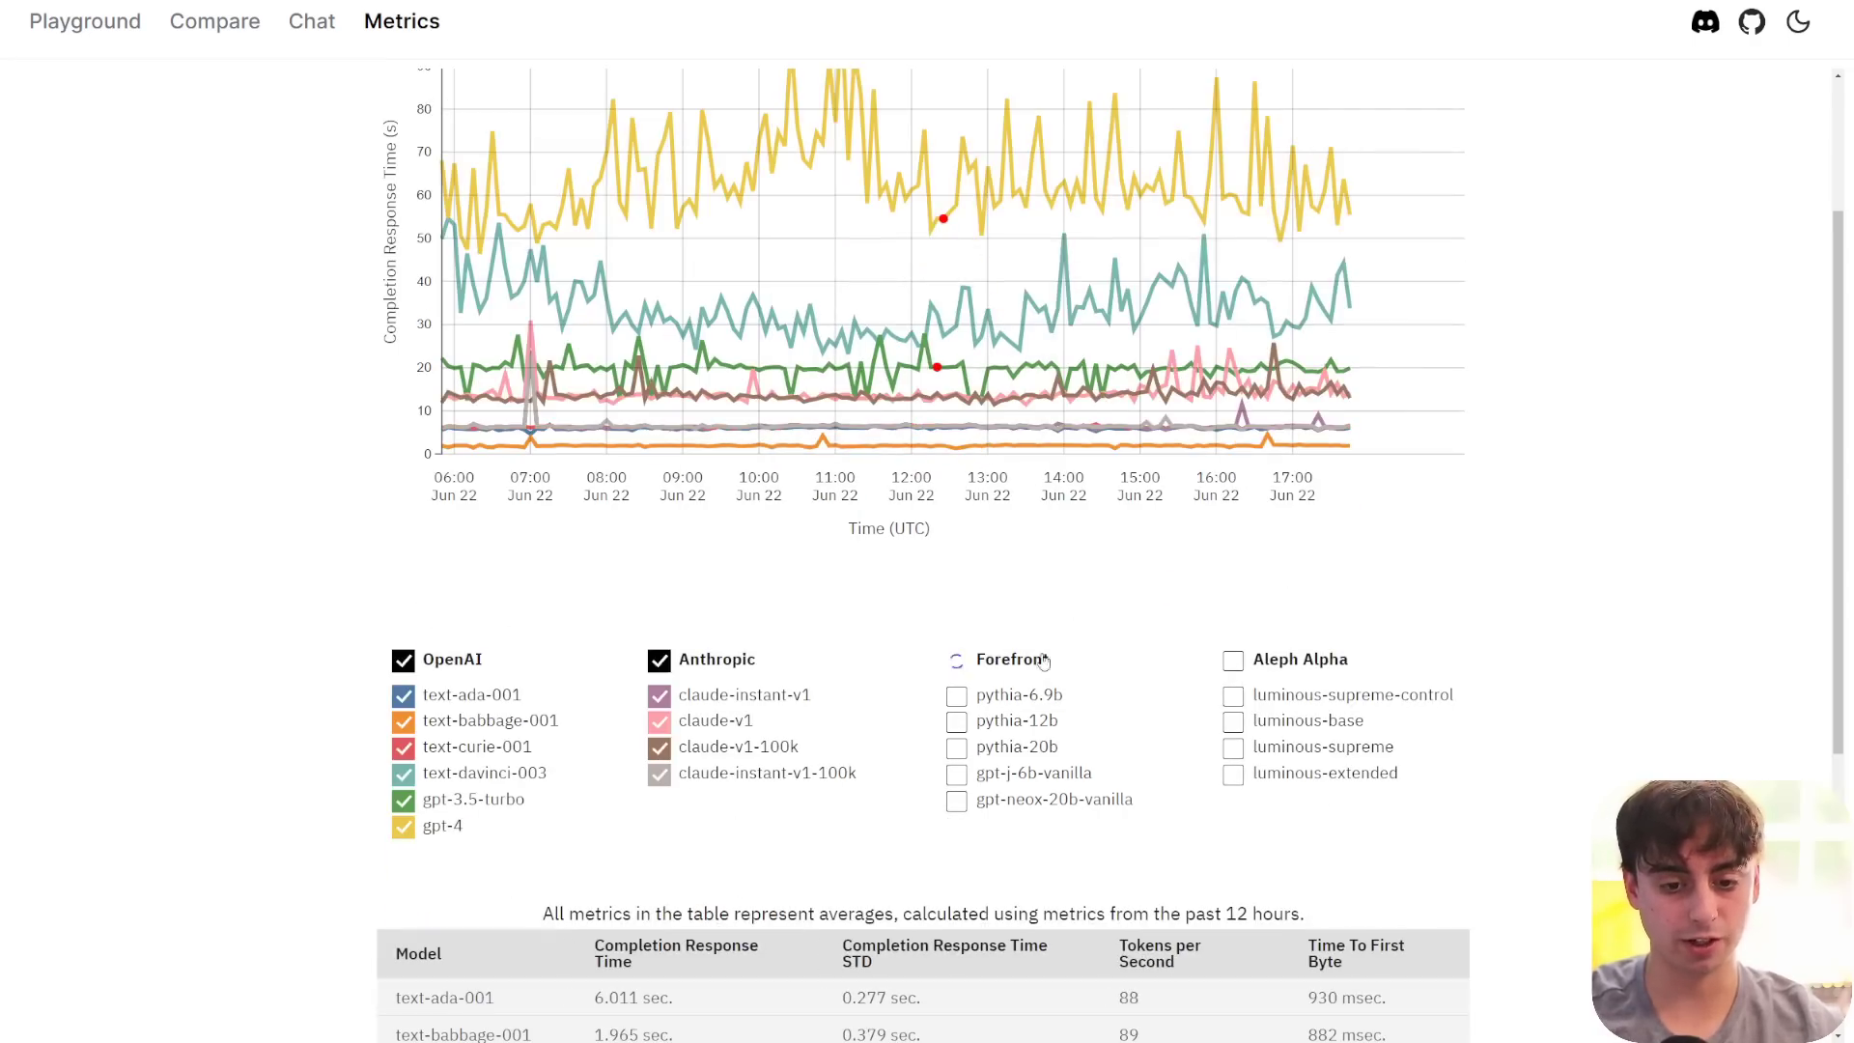
click(1240, 664)
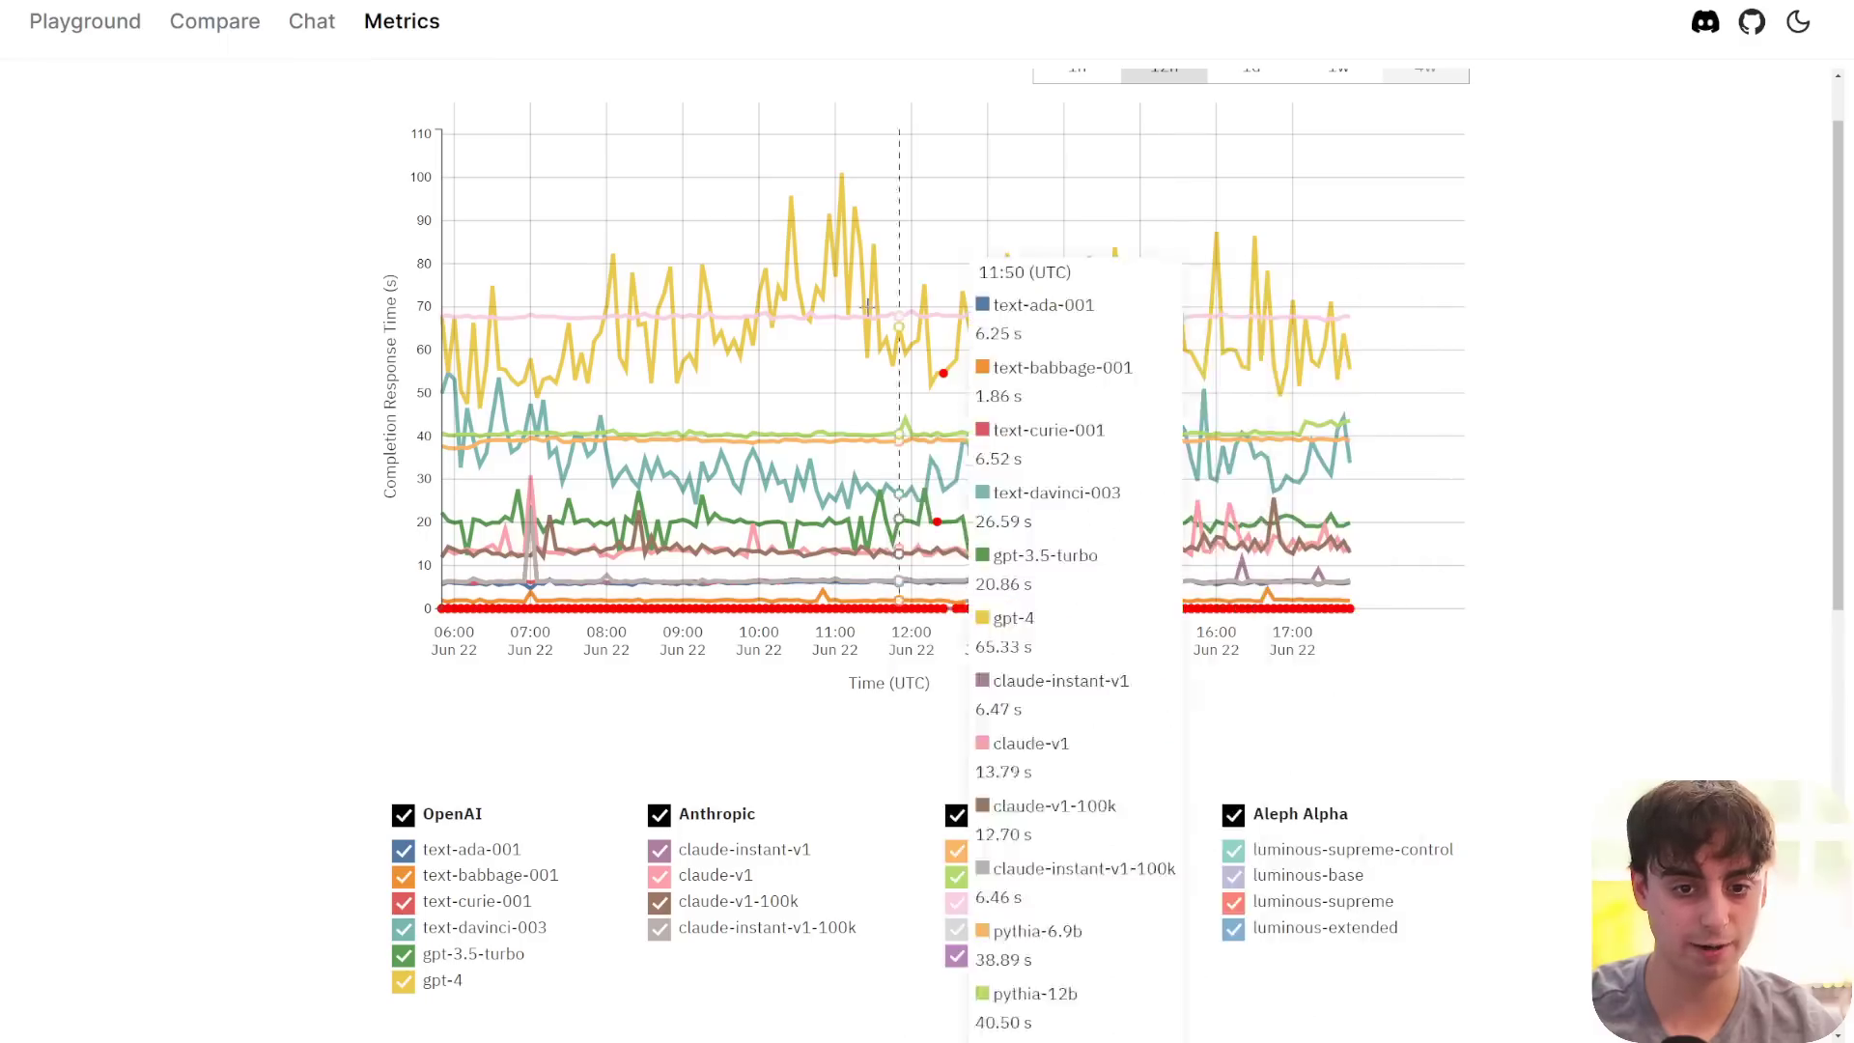
scroll(1174, 502, down, 6)
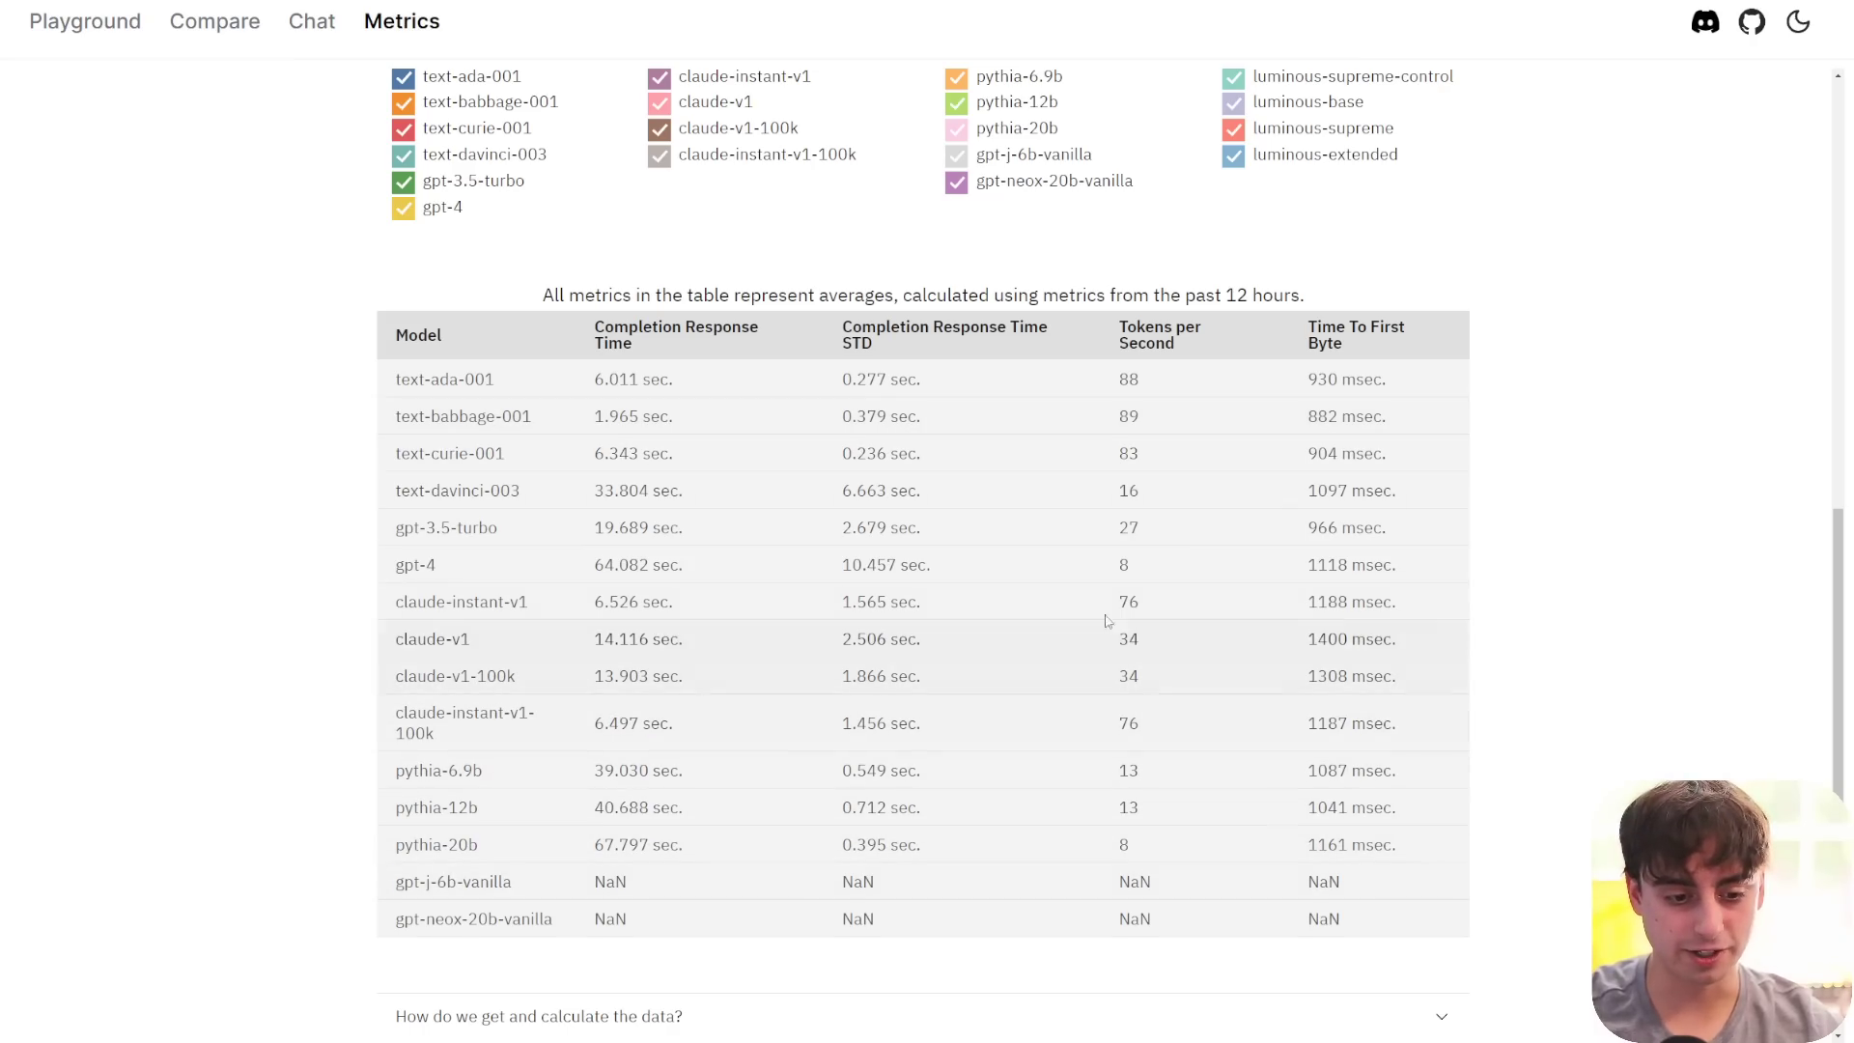
scroll(1188, 396, down, 1)
scroll(1192, 422, up, 7)
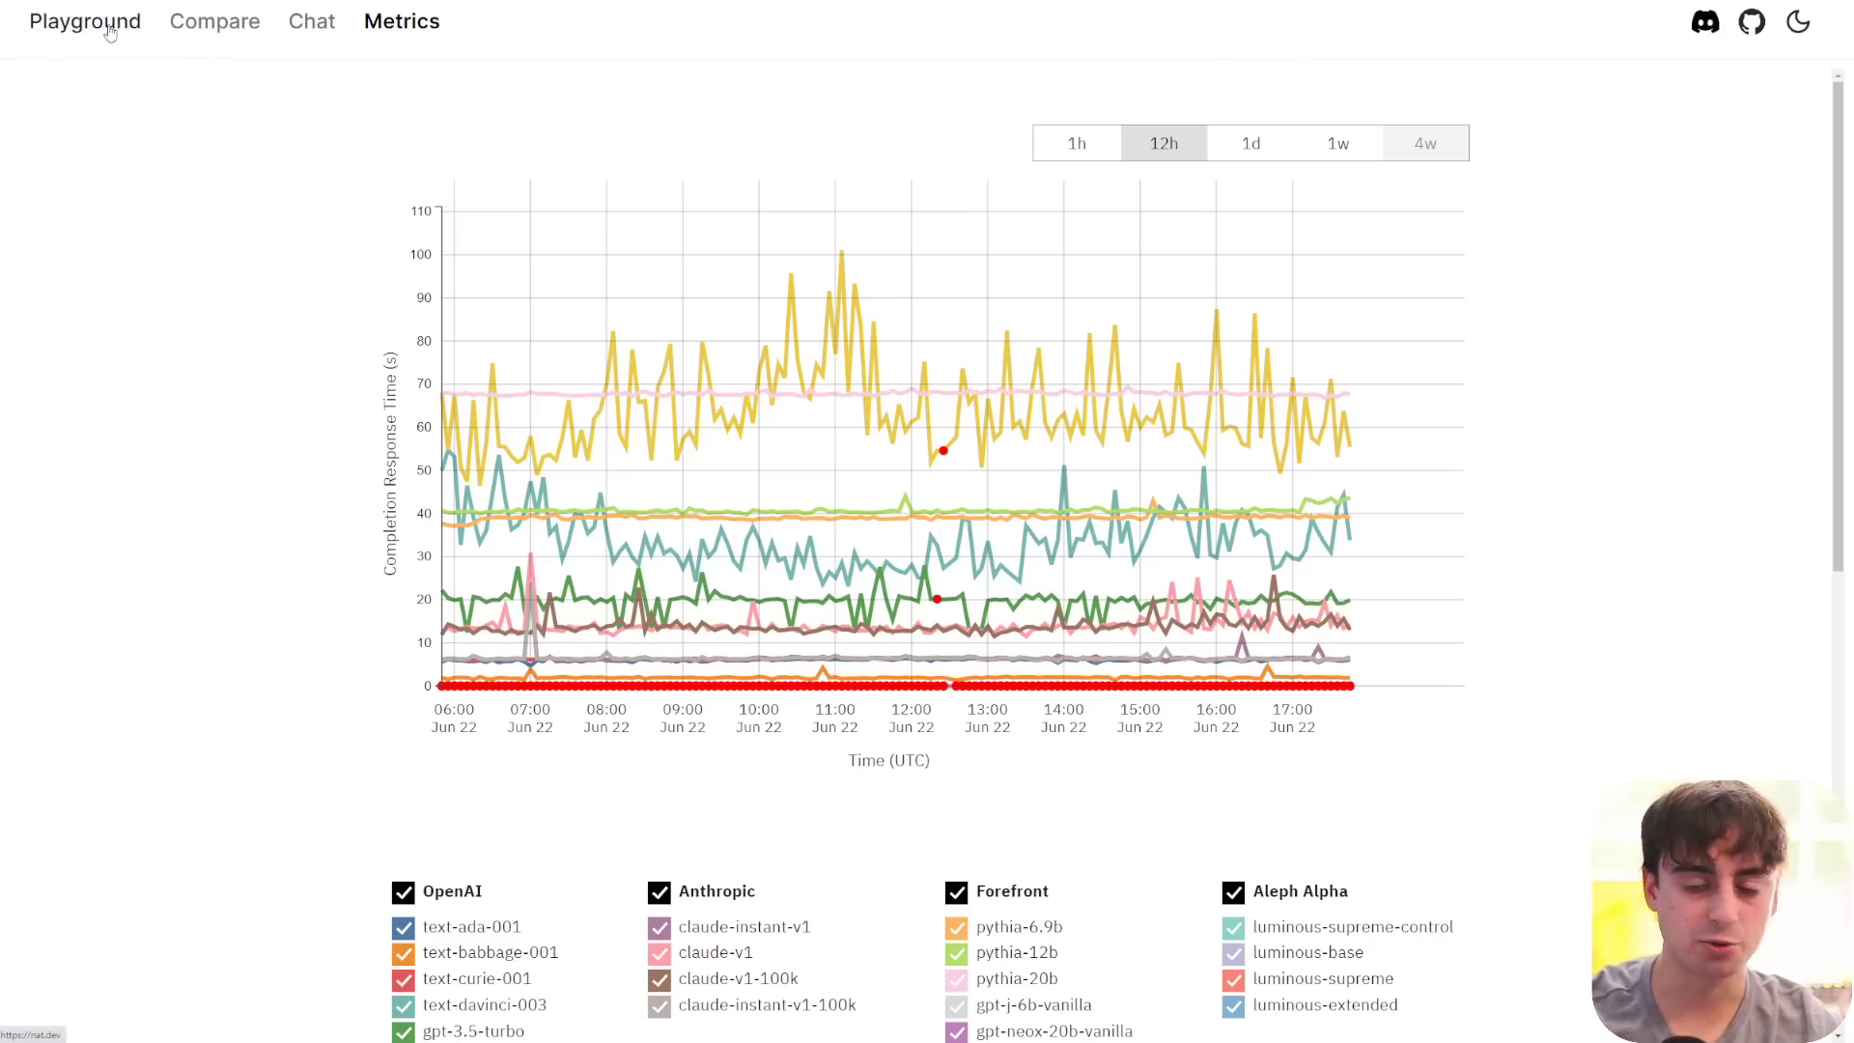
click(312, 21)
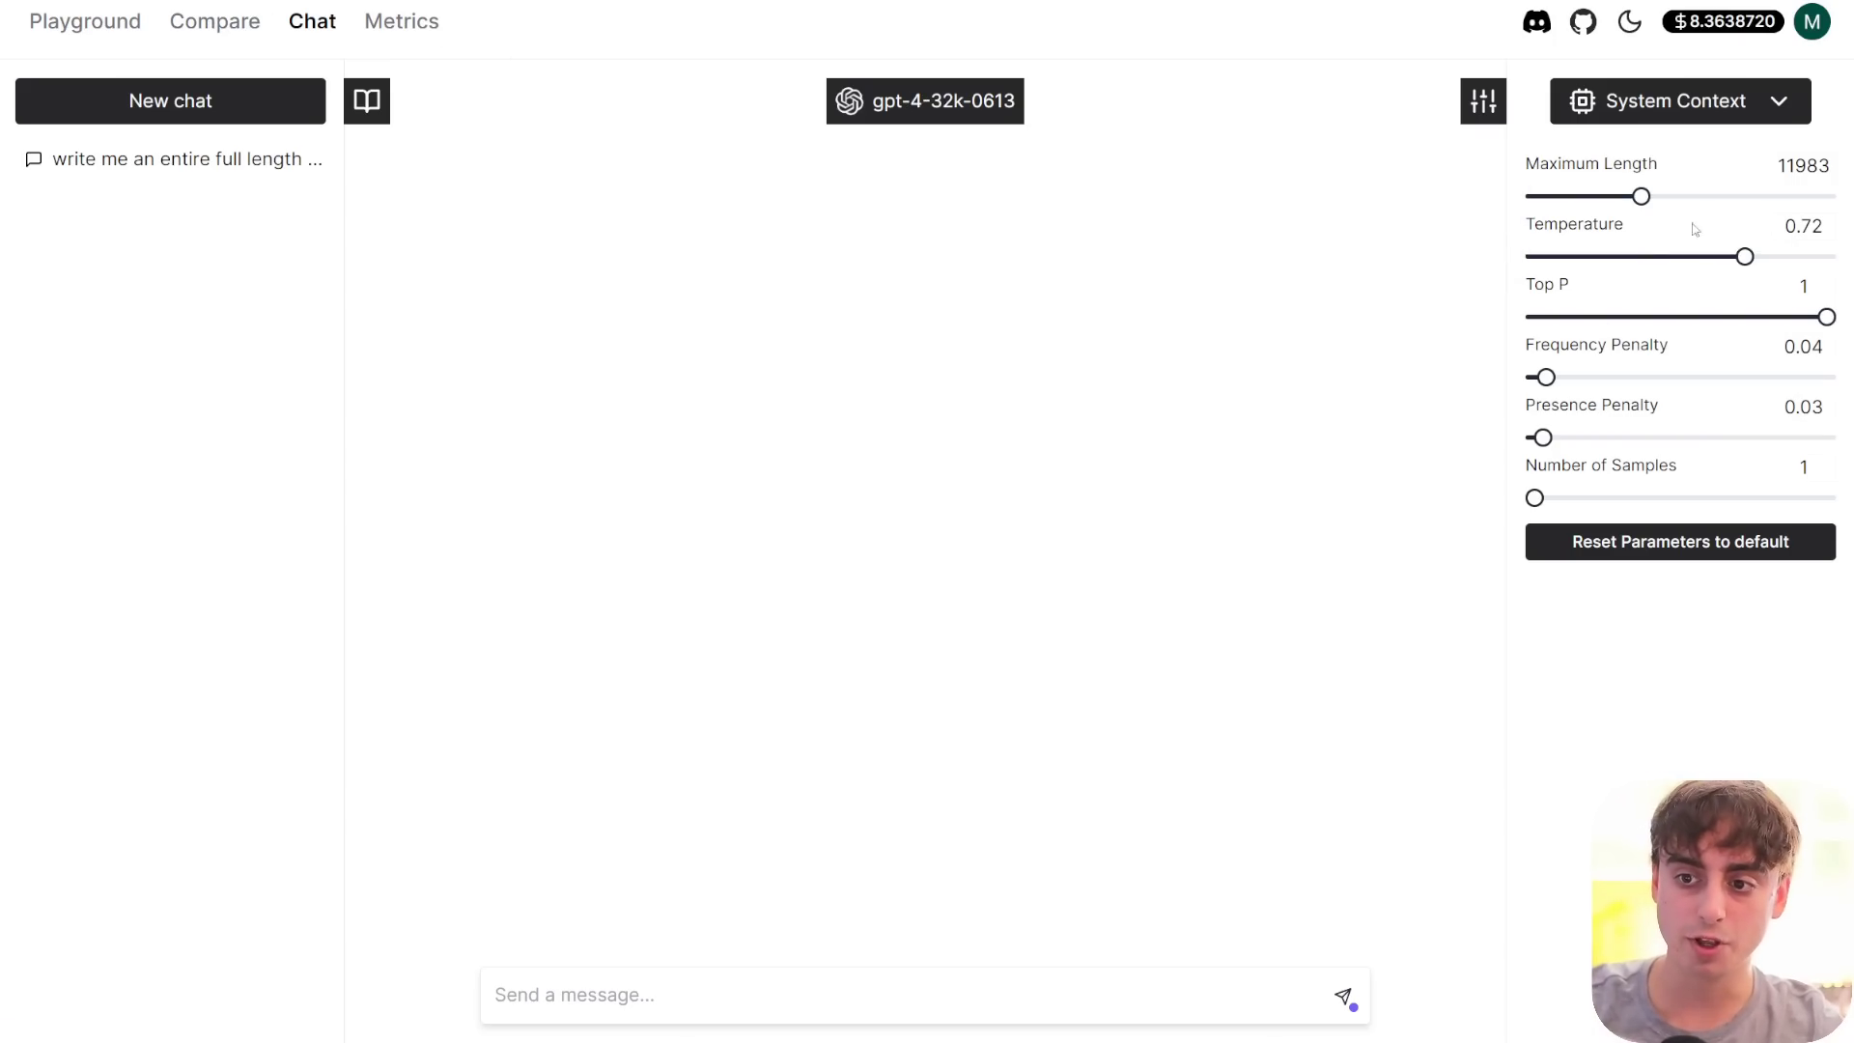
- Hide and re-show the chat parameter settings, then return to the empty Playground editor
click(1487, 106)
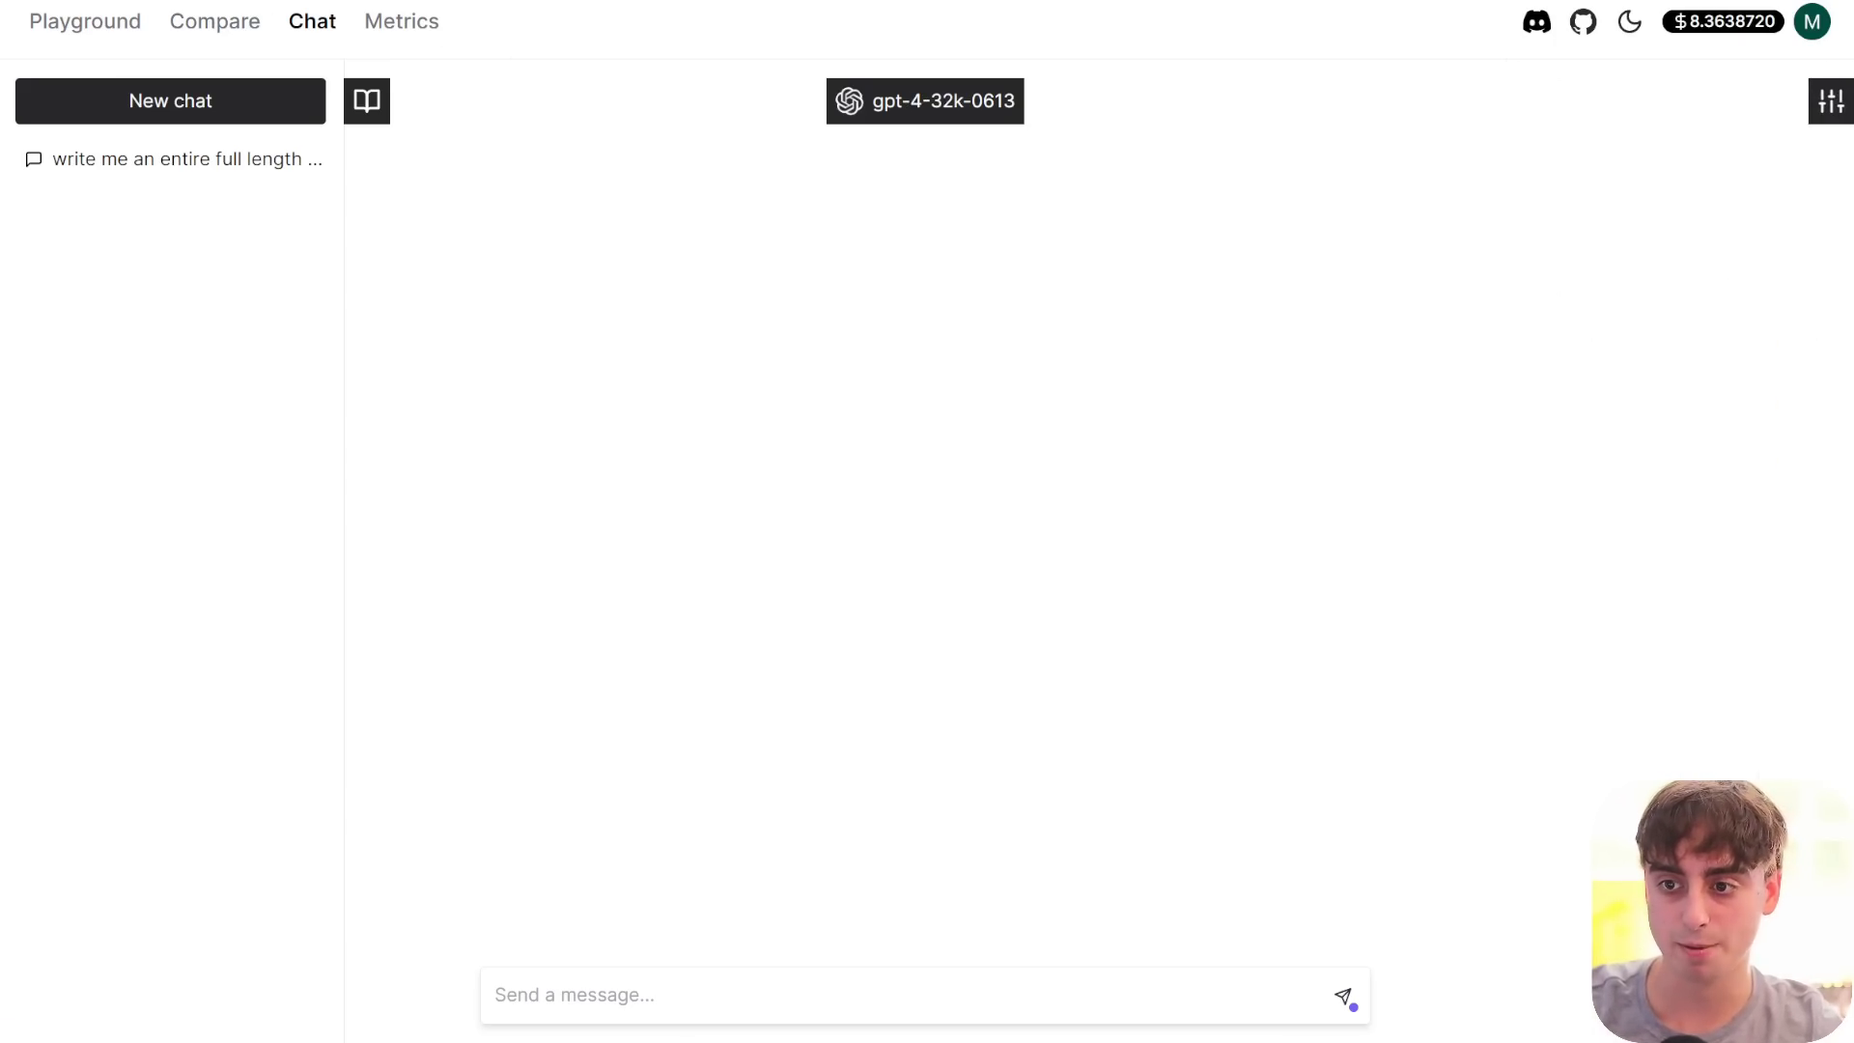
click(1833, 106)
click(77, 14)
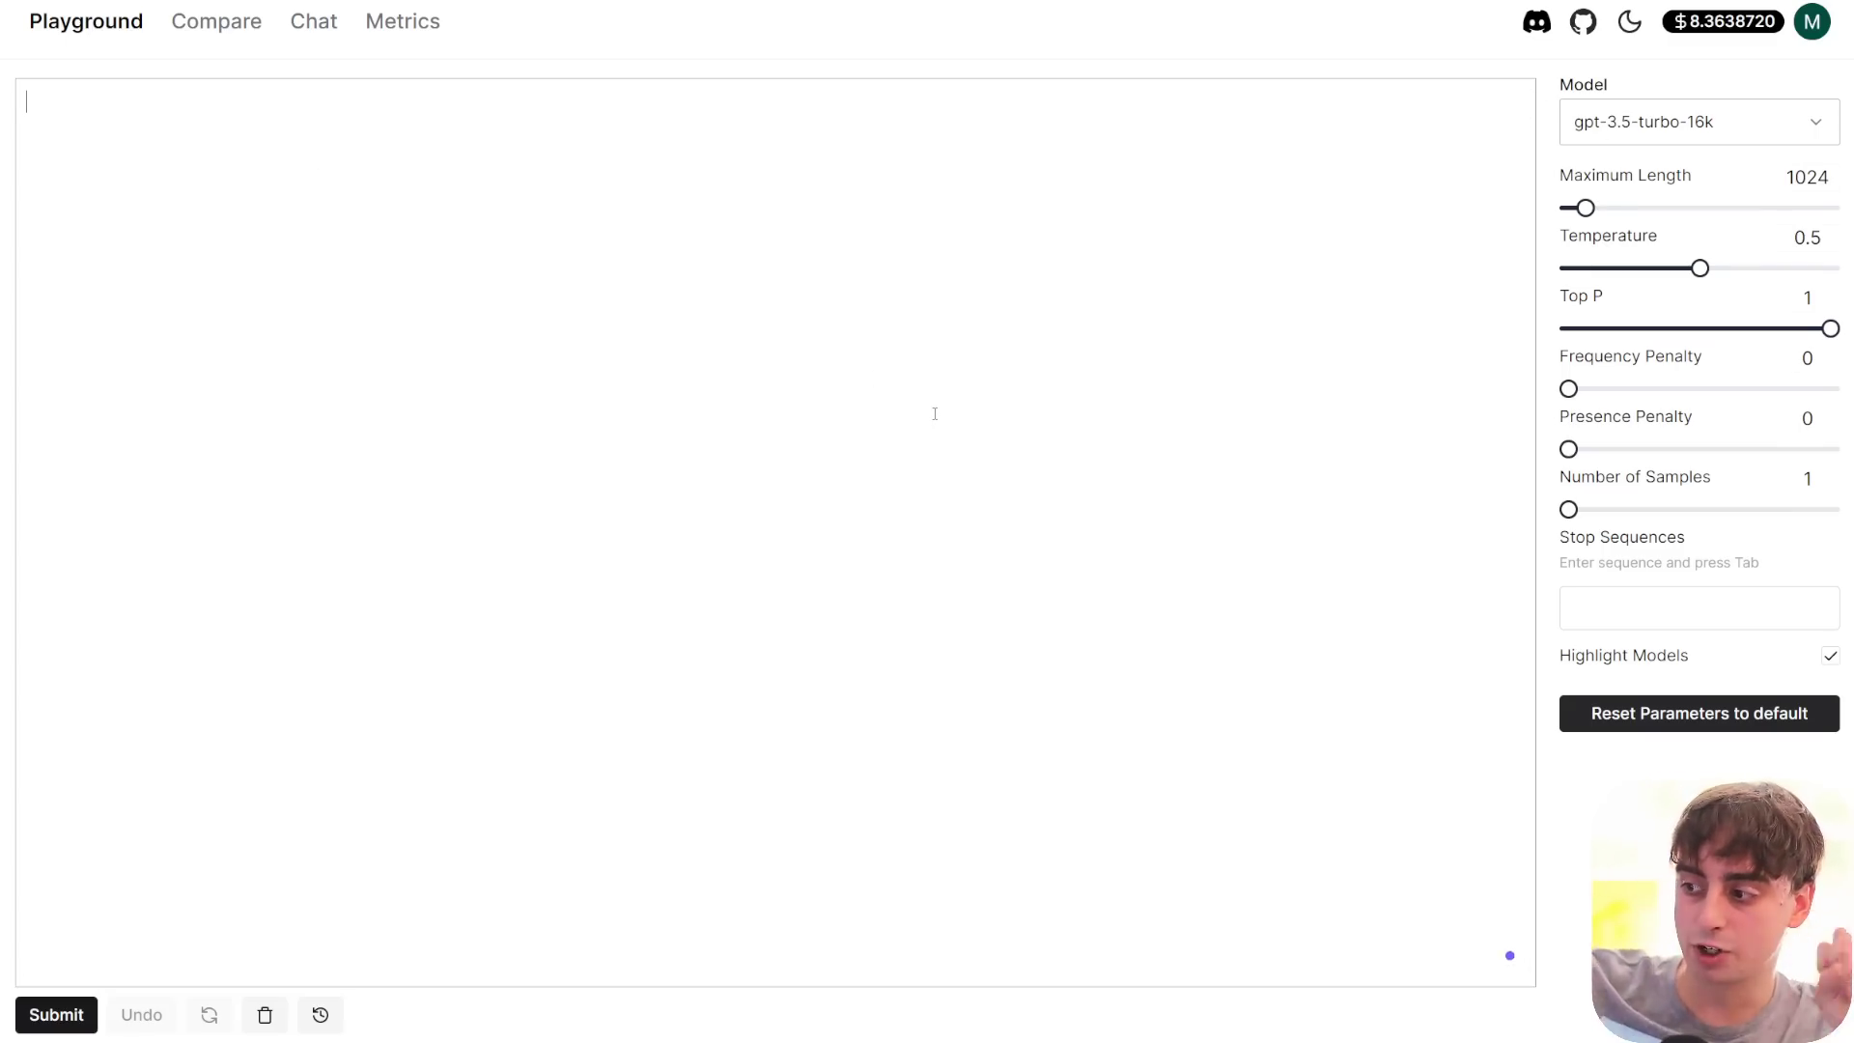
key(ctrl+plus)
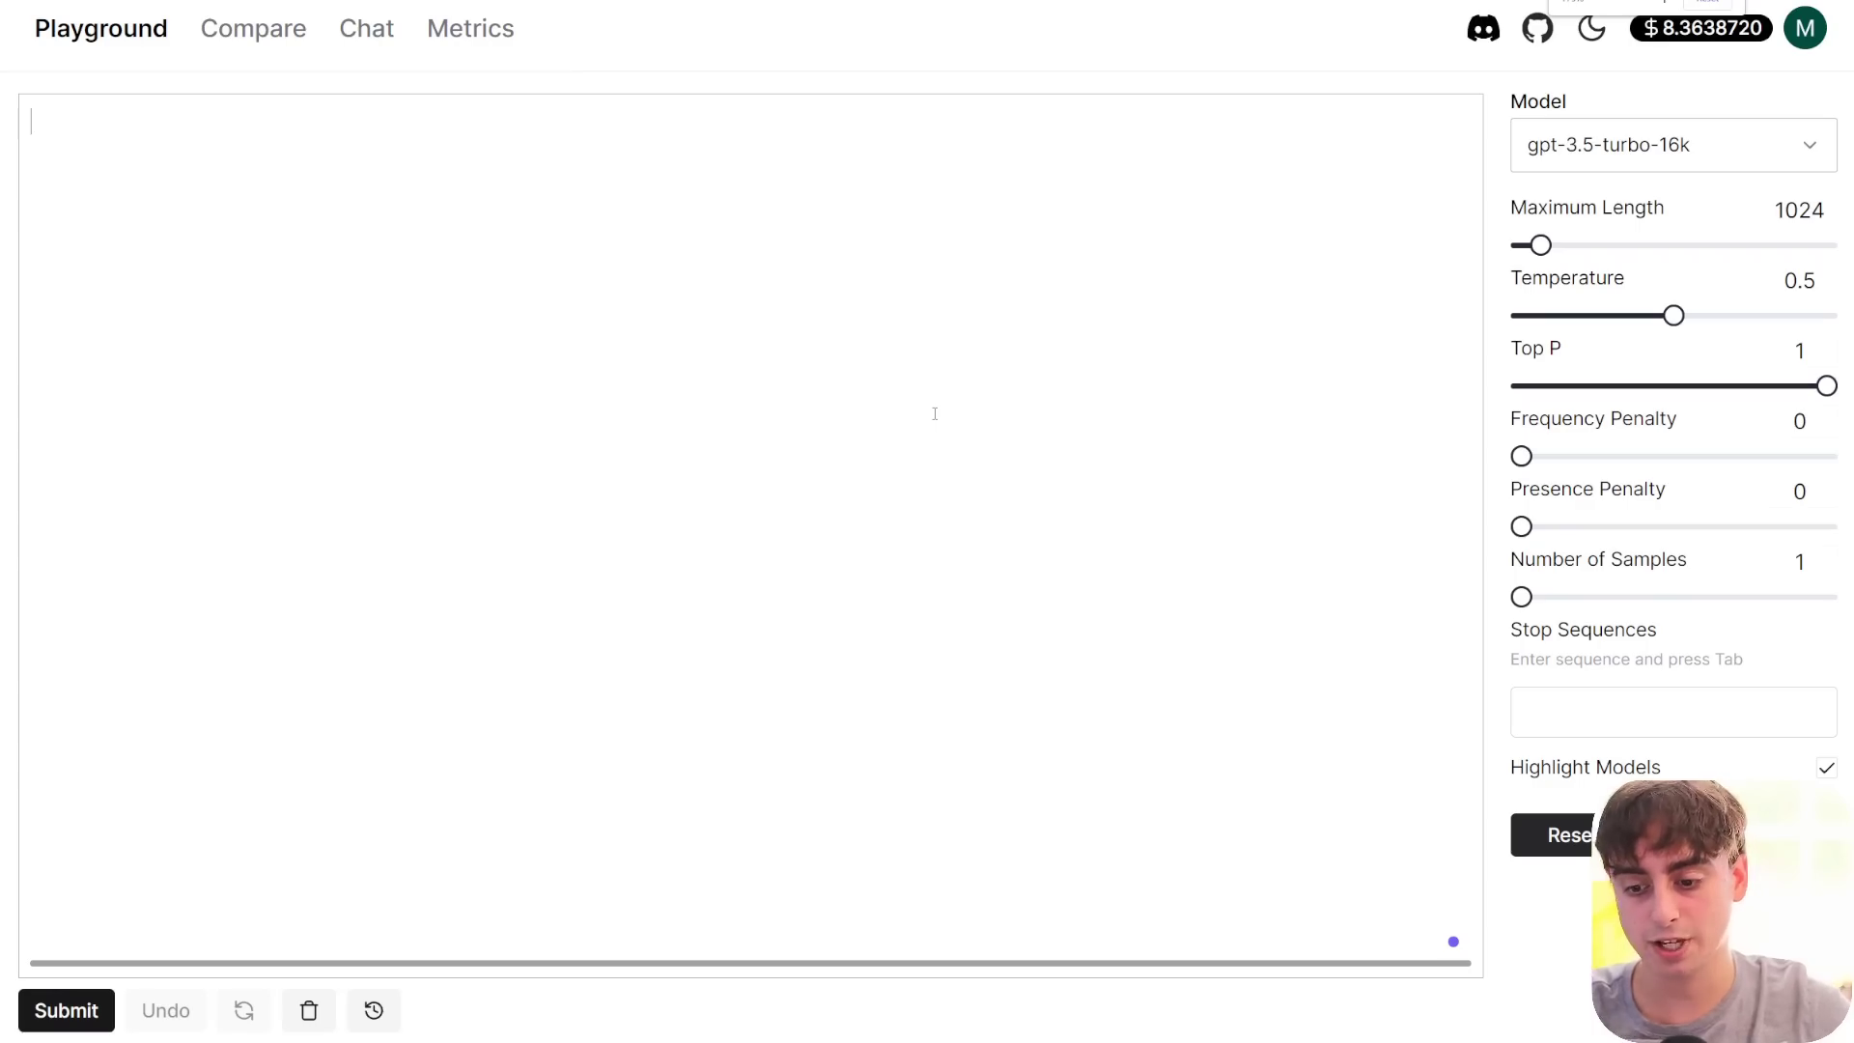